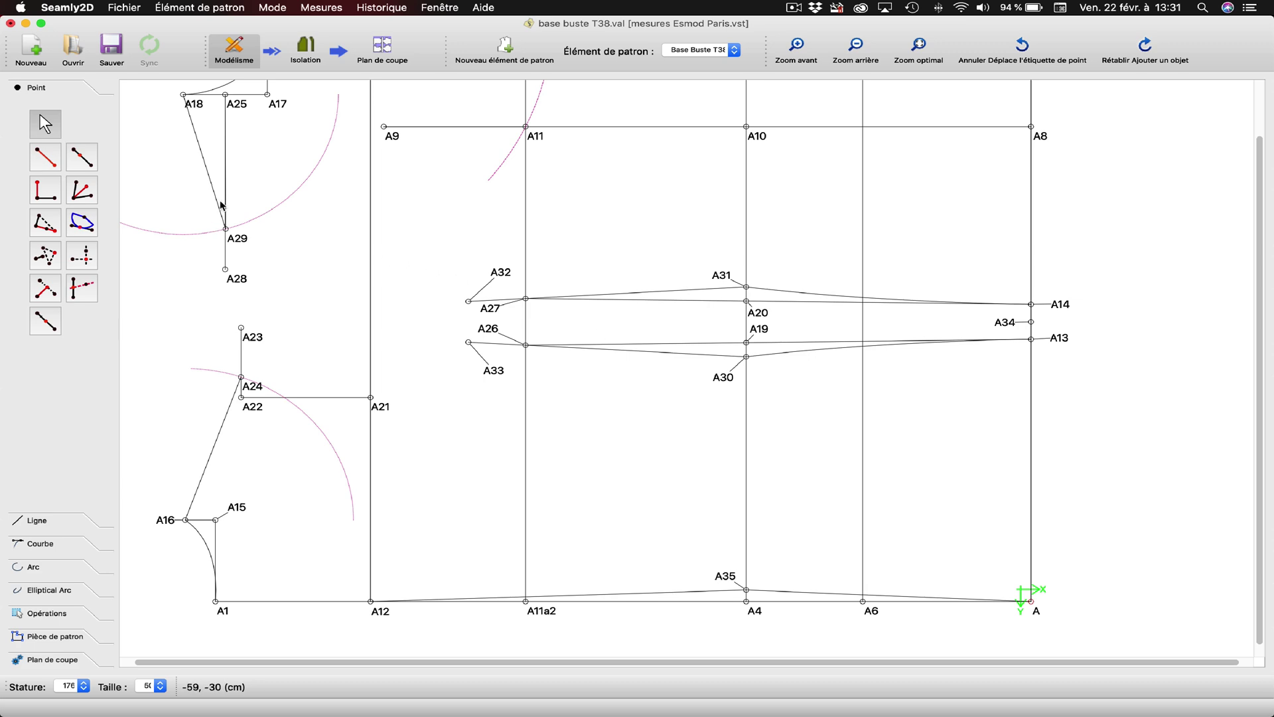
- Add a point along the line from A35 to A30, at a length of CurrentLength/2-1,5 from A35
{"action": "left_click", "coordinate": [45, 323]}
{"action": "left_click", "coordinate": [747, 590]}
{"action": "left_click", "coordinate": [745, 358]}
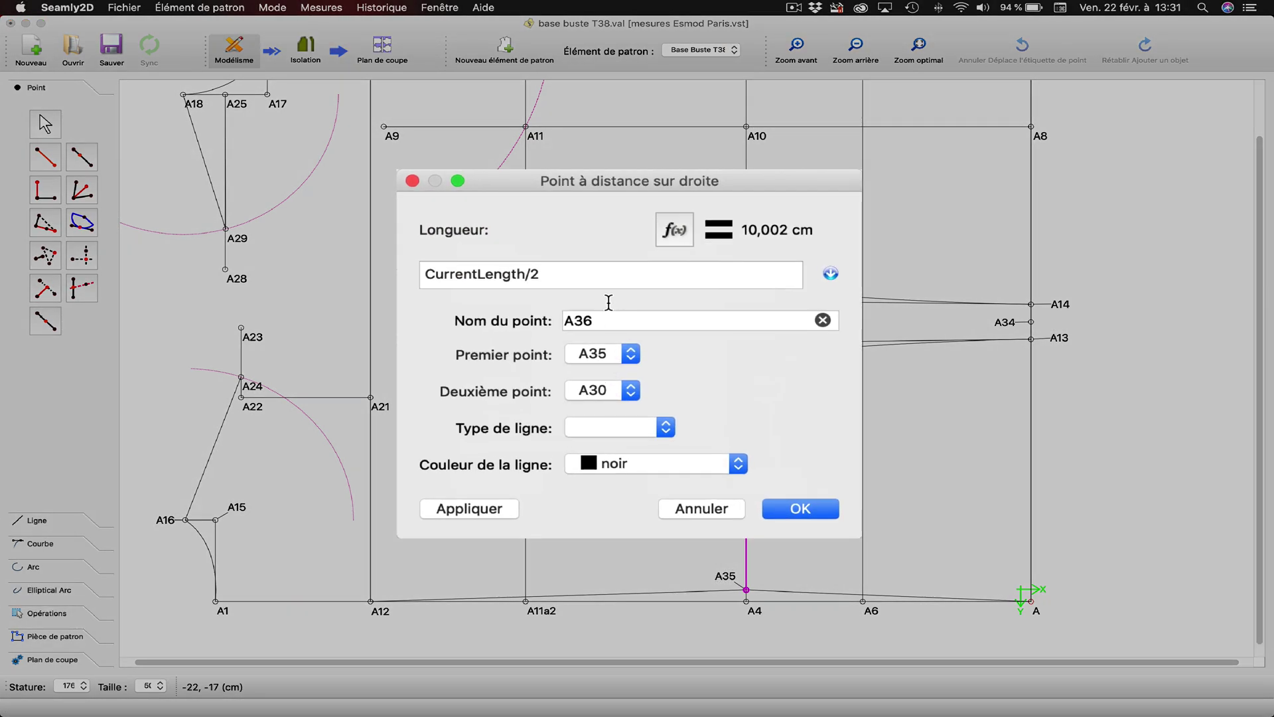
{"action": "type", "text": "-"}
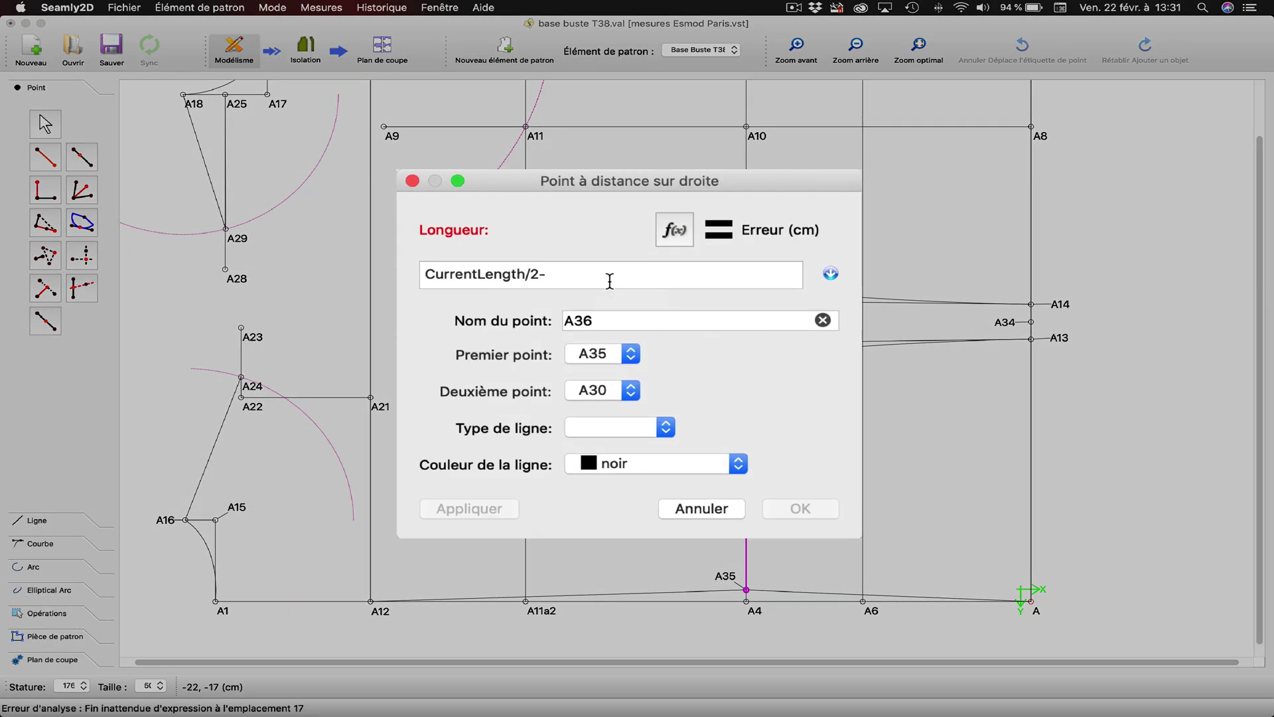
{"action": "type", "text": "1,5"}
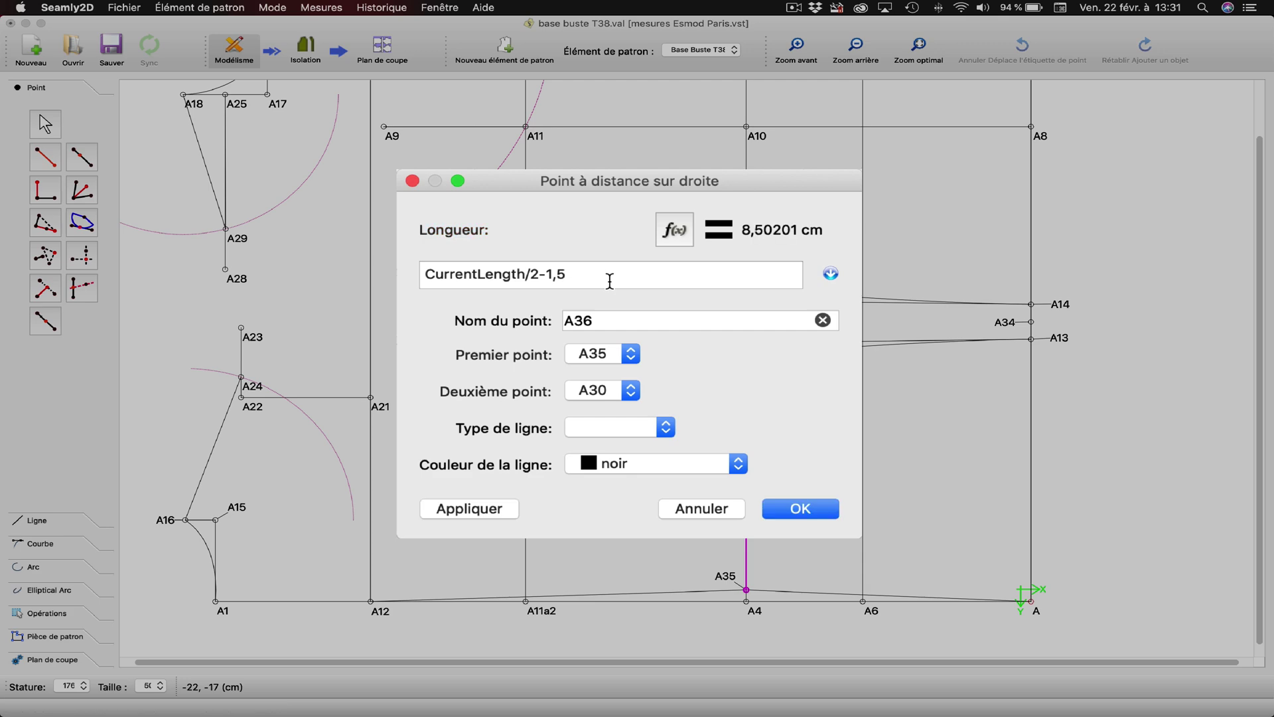
{"action": "left_click_drag", "start_coordinate": [594, 183], "coordinate": [461, 172]}
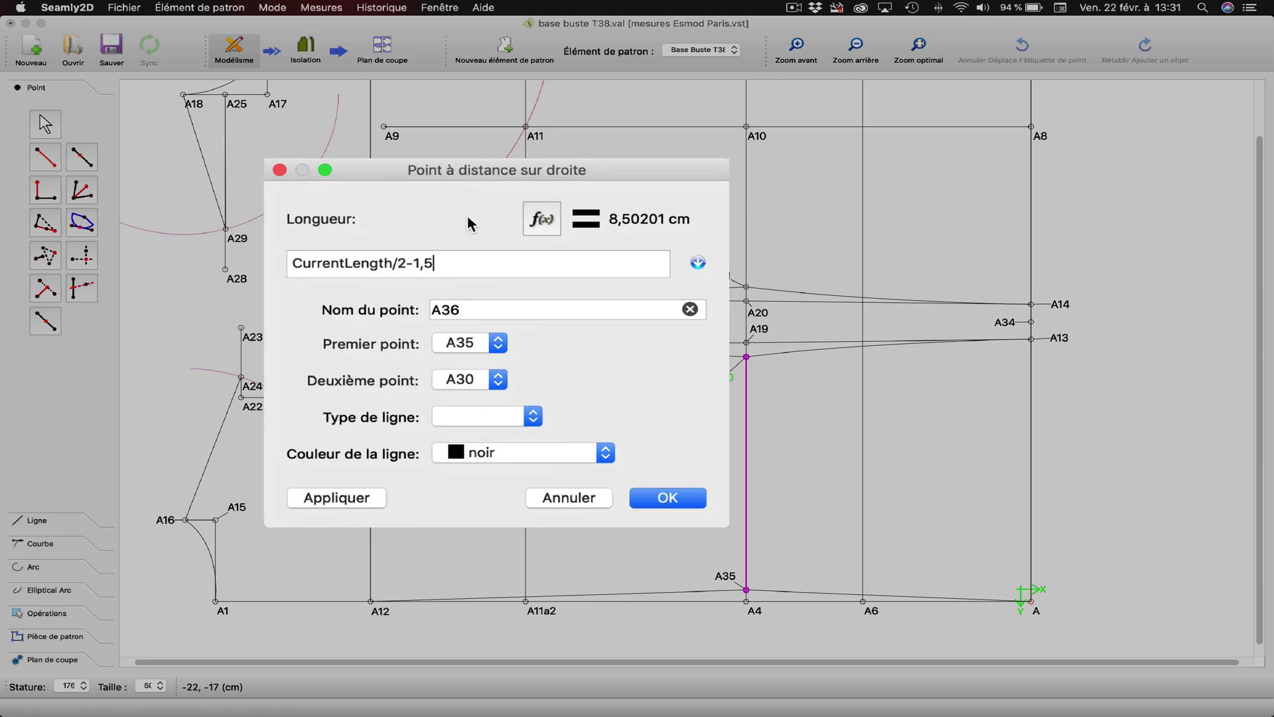
{"action": "left_click", "coordinate": [364, 508]}
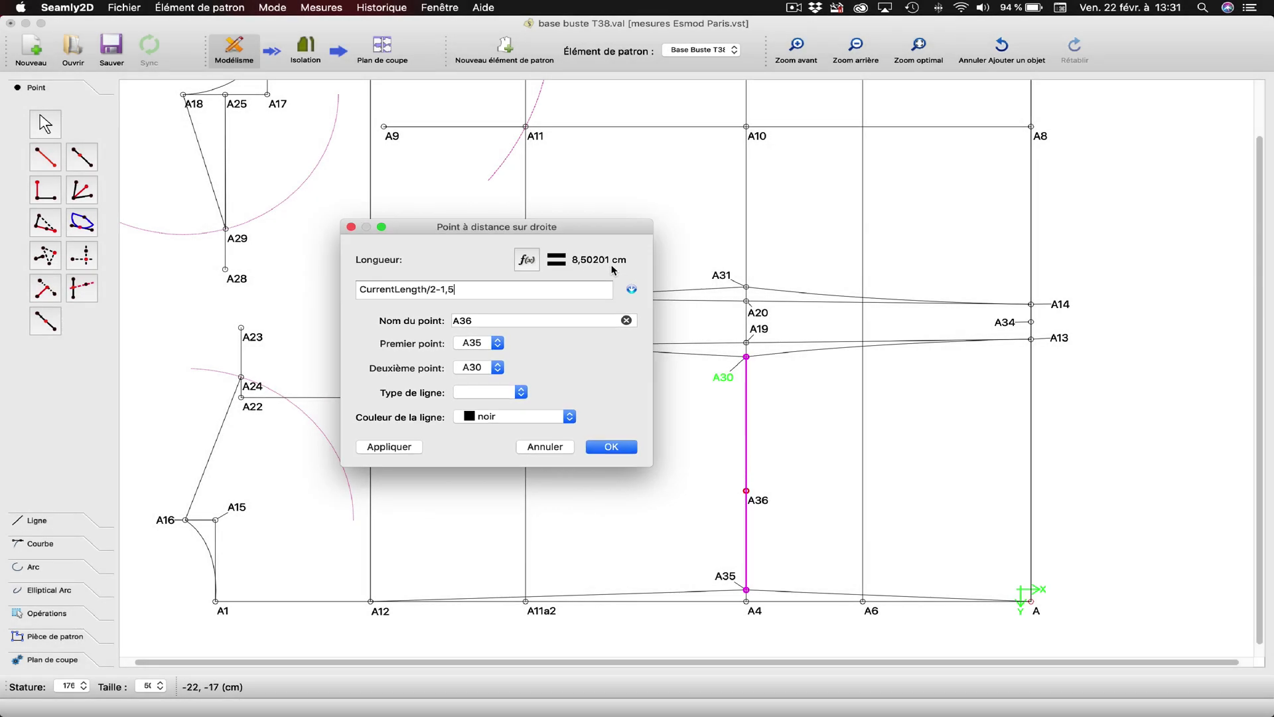
{"action": "key", "text": "Return"}
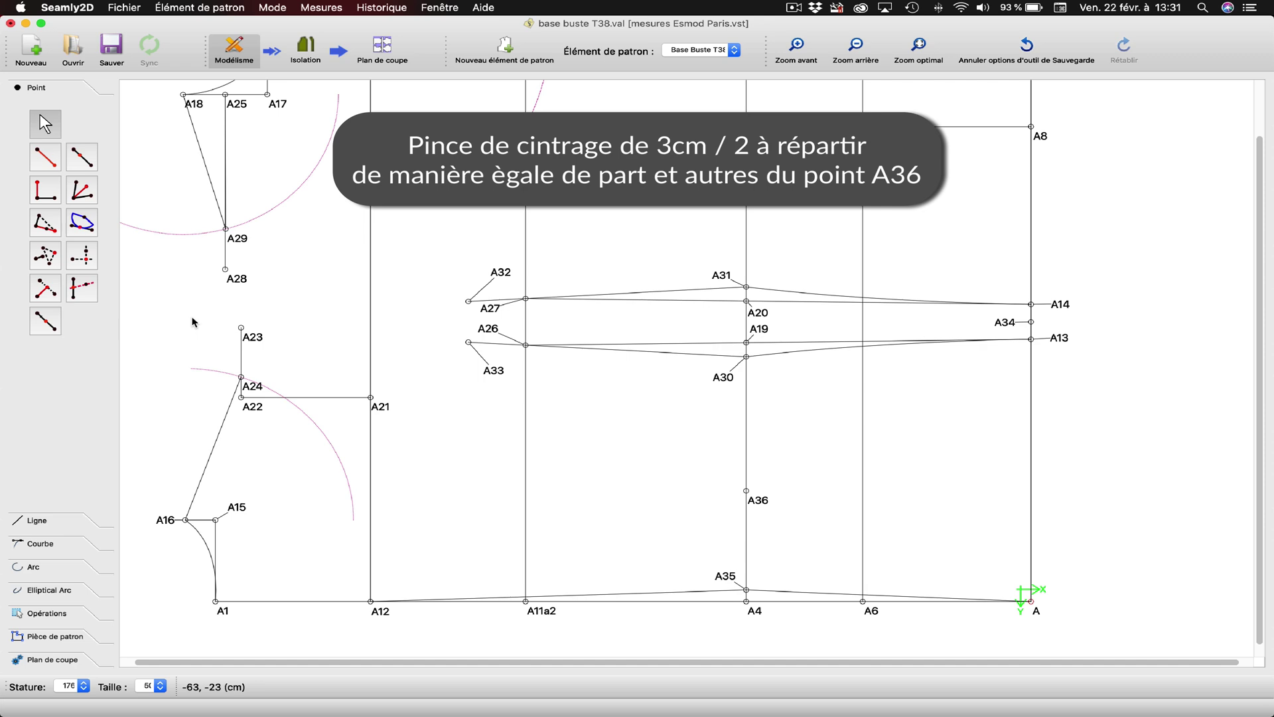
- Add a point 1,5 cm from A36 in the direction of A30
{"action": "left_click", "coordinate": [83, 162]}
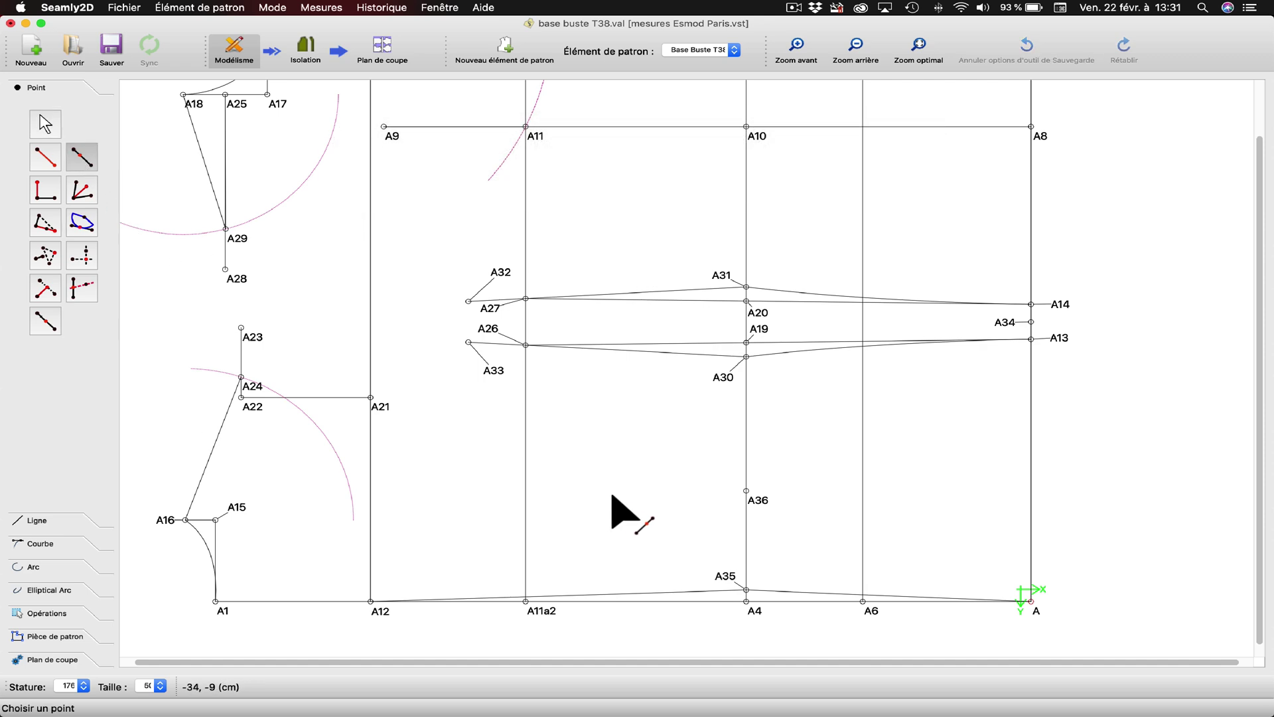
{"action": "left_click", "coordinate": [746, 490]}
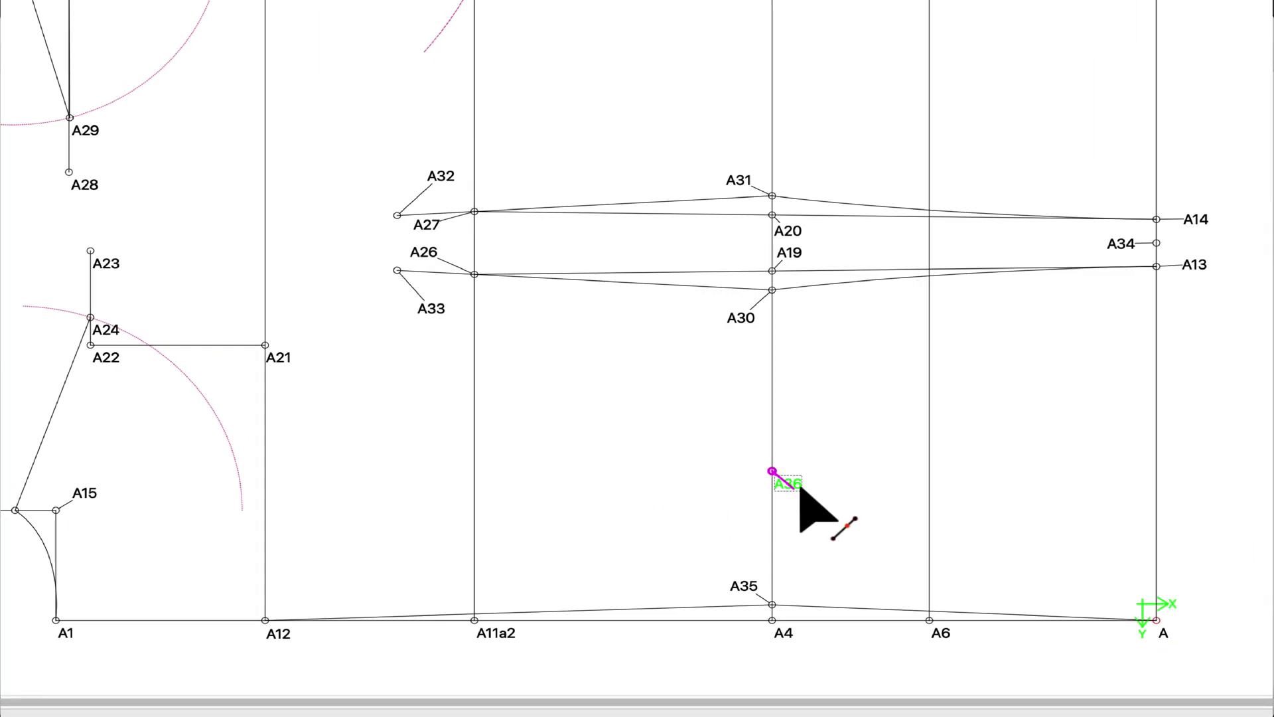
{"action": "left_click", "coordinate": [753, 320]}
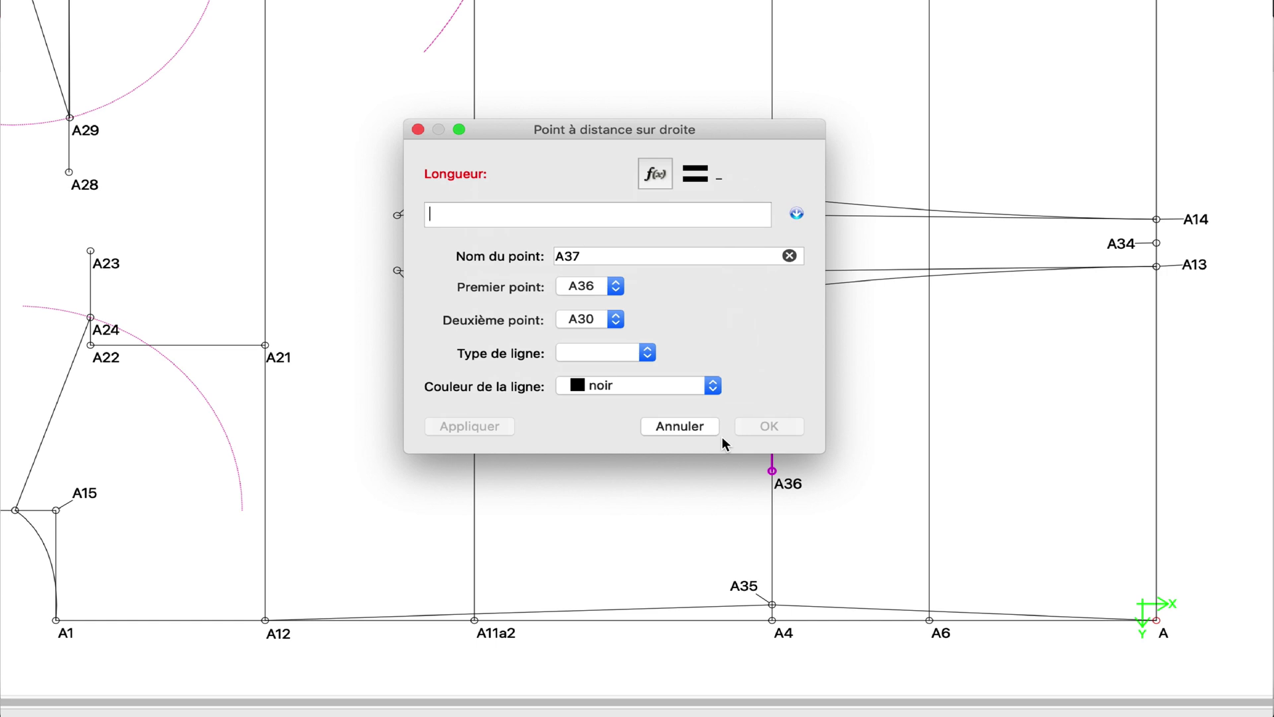
{"action": "type", "text": "1,5"}
{"action": "left_click", "coordinate": [440, 427]}
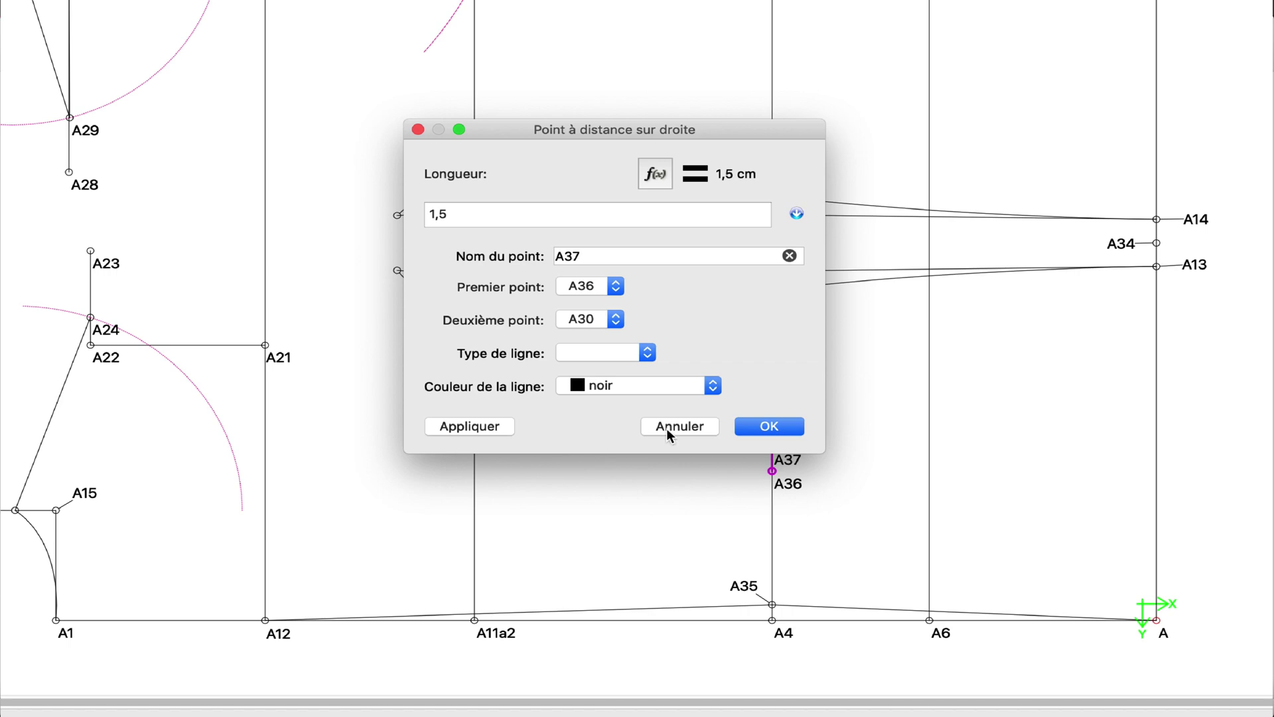
{"action": "left_click", "coordinate": [744, 427]}
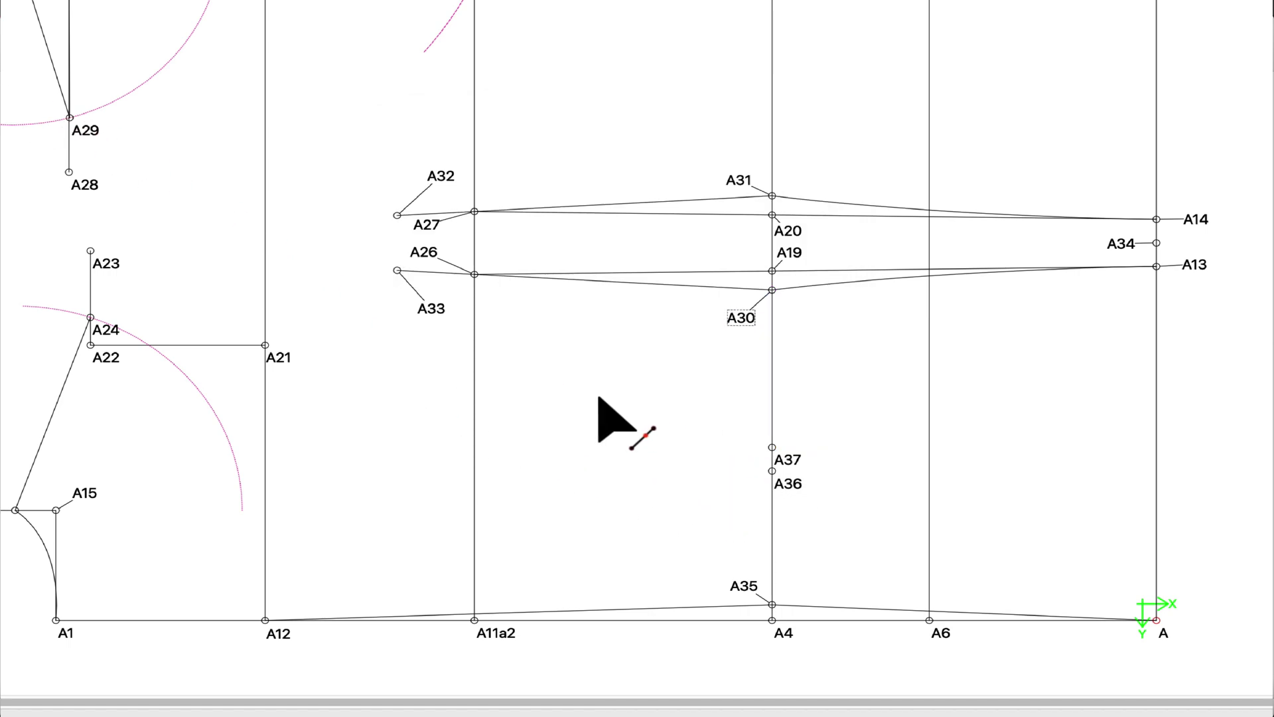
- Add a point 1,5 cm from A36 in the direction of A35
{"action": "left_click", "coordinate": [801, 487]}
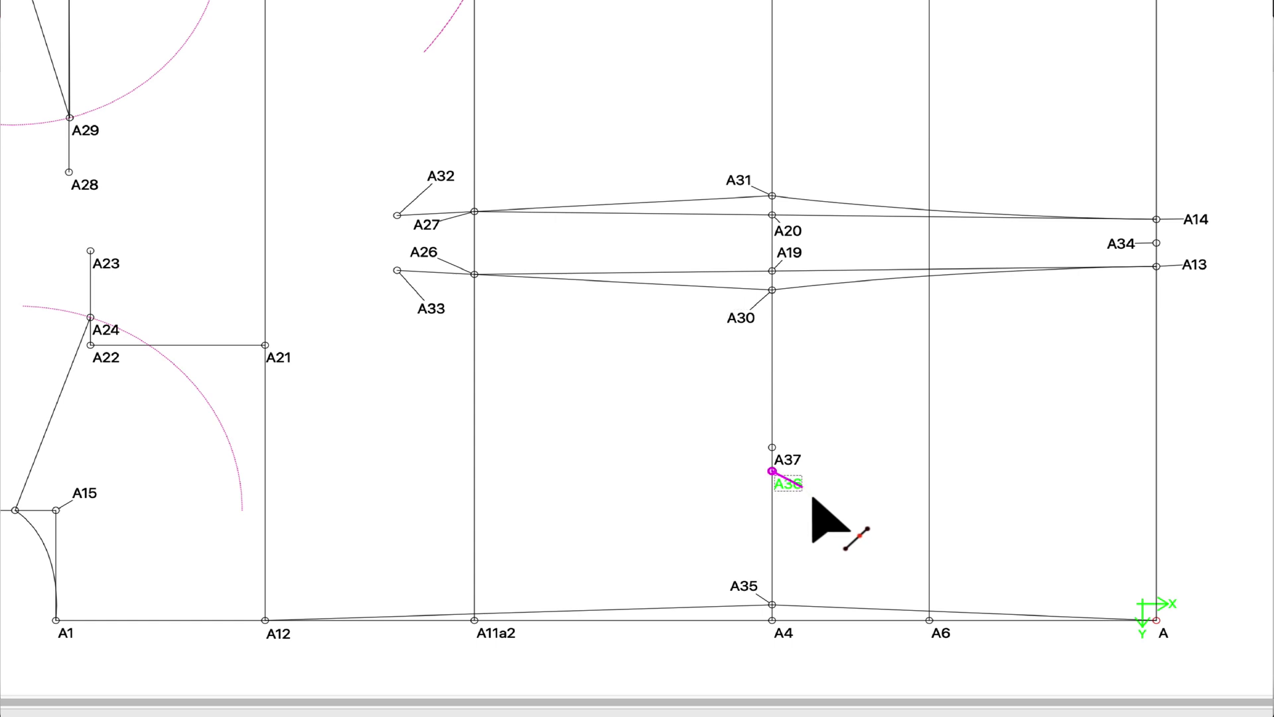
{"action": "left_click", "coordinate": [770, 601]}
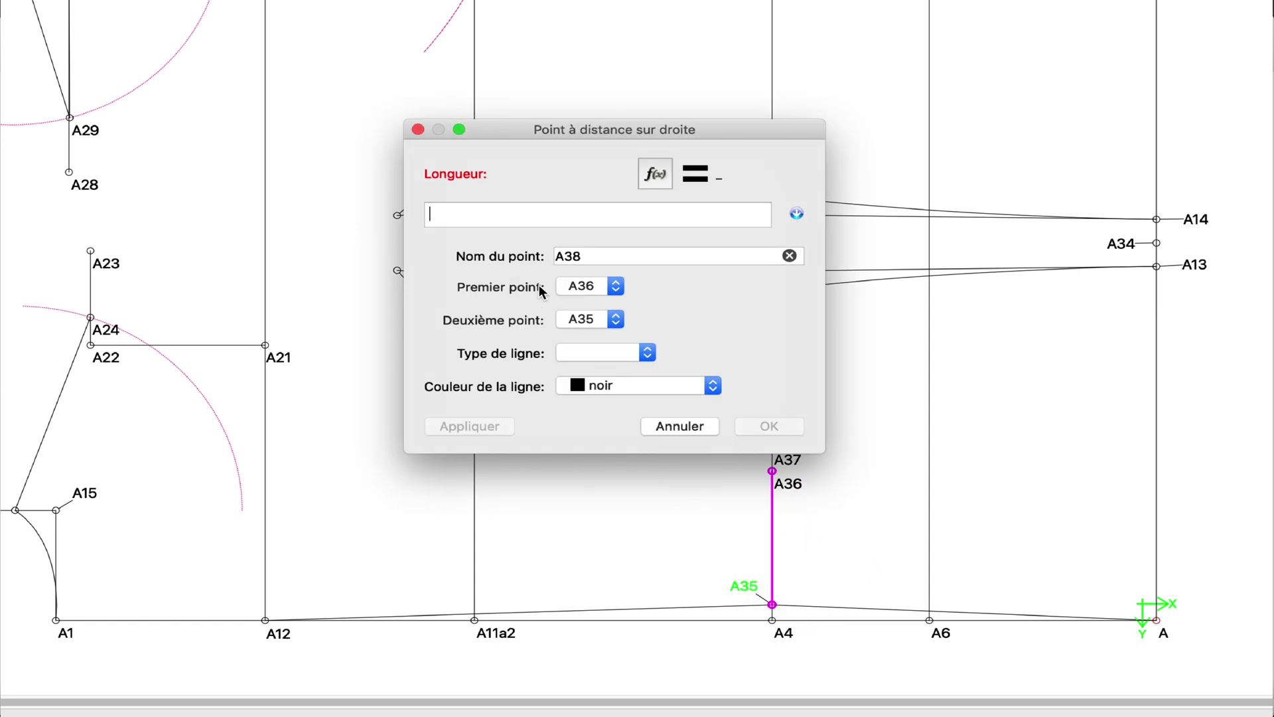
{"action": "type", "text": "1,5"}
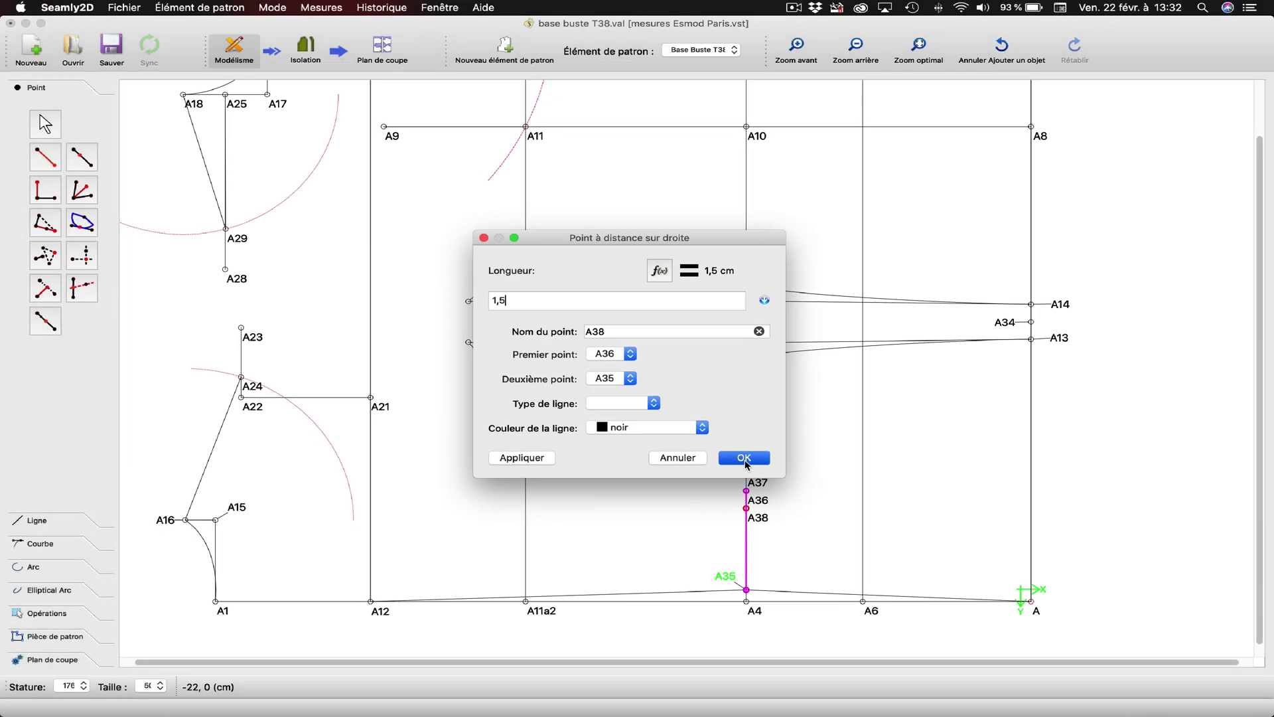
{"action": "left_click", "coordinate": [769, 427]}
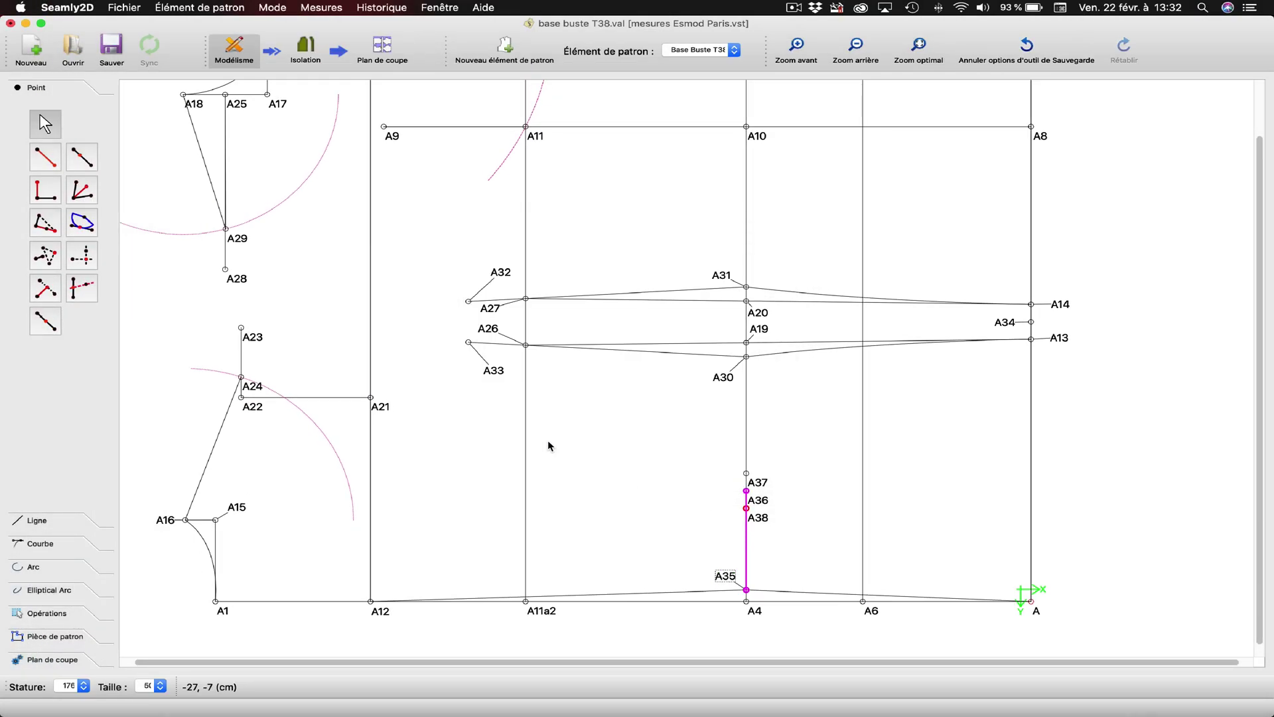
{"action": "left_click", "coordinate": [213, 448]}
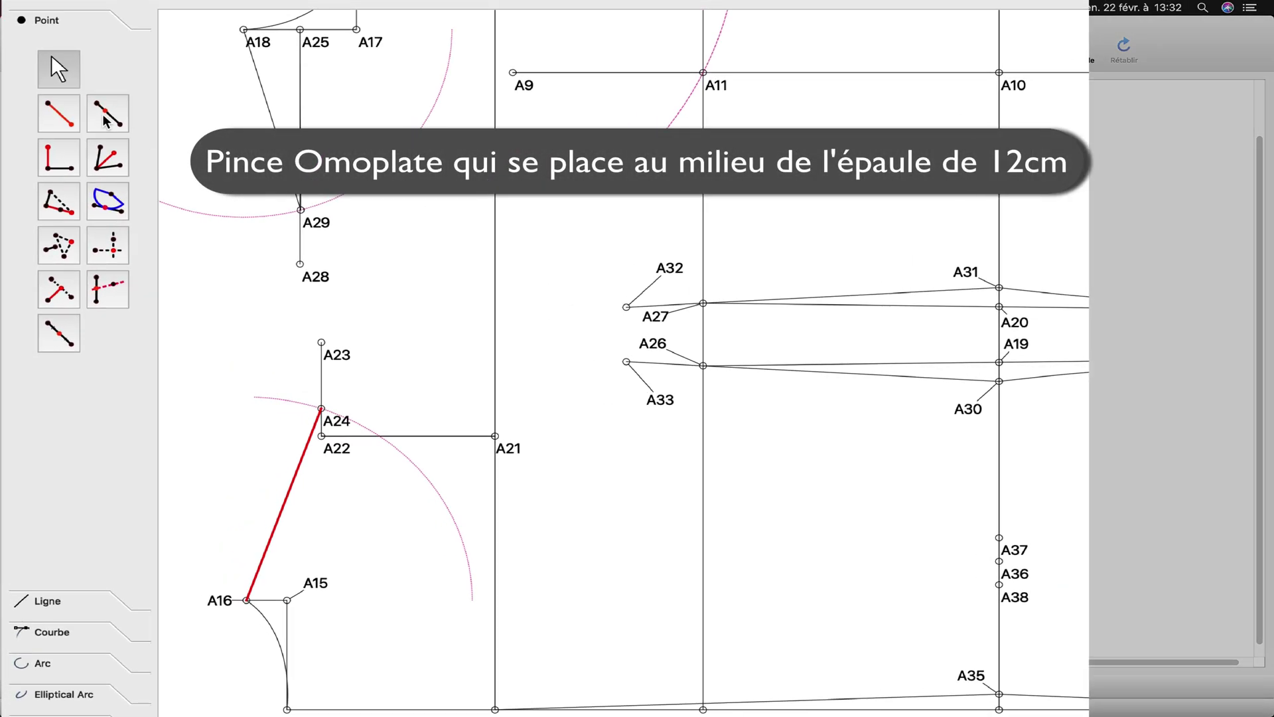
- Place a point on the back shoulder line 6 cm from A16 towards A24
{"action": "left_click", "coordinate": [82, 157]}
{"action": "left_click", "coordinate": [247, 600]}
{"action": "left_click", "coordinate": [321, 409]}
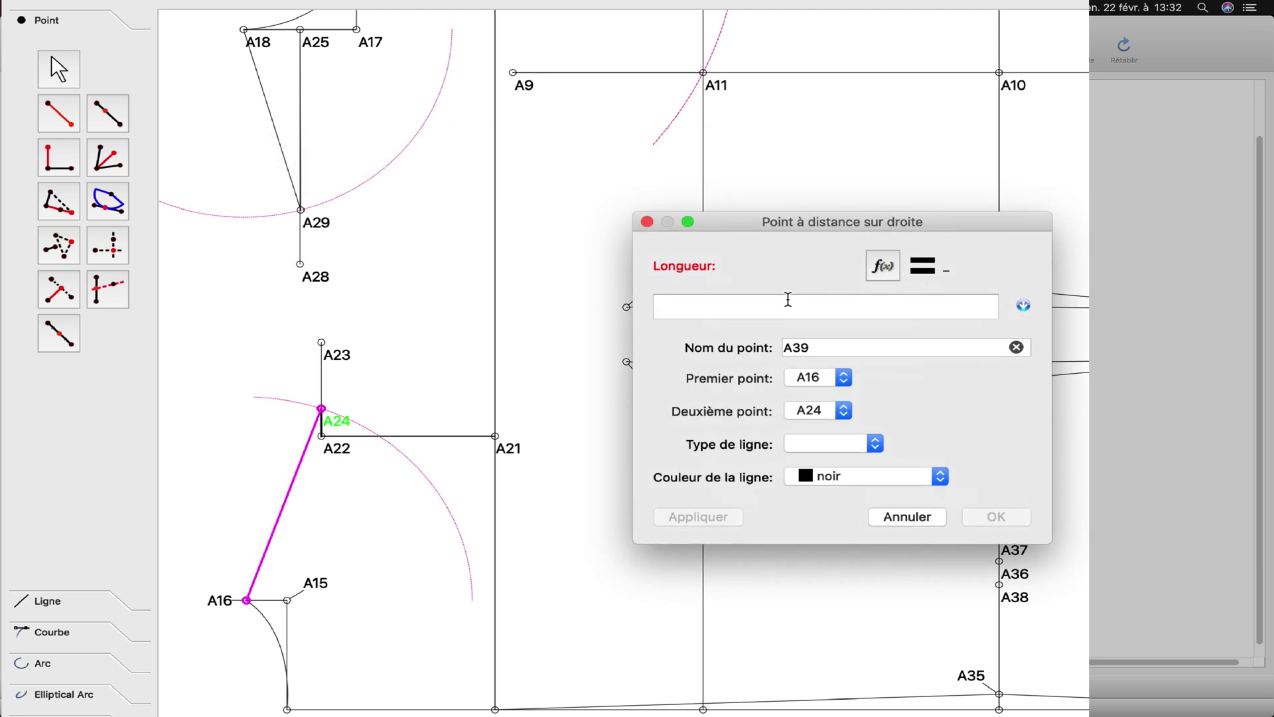
{"action": "type", "text": "6"}
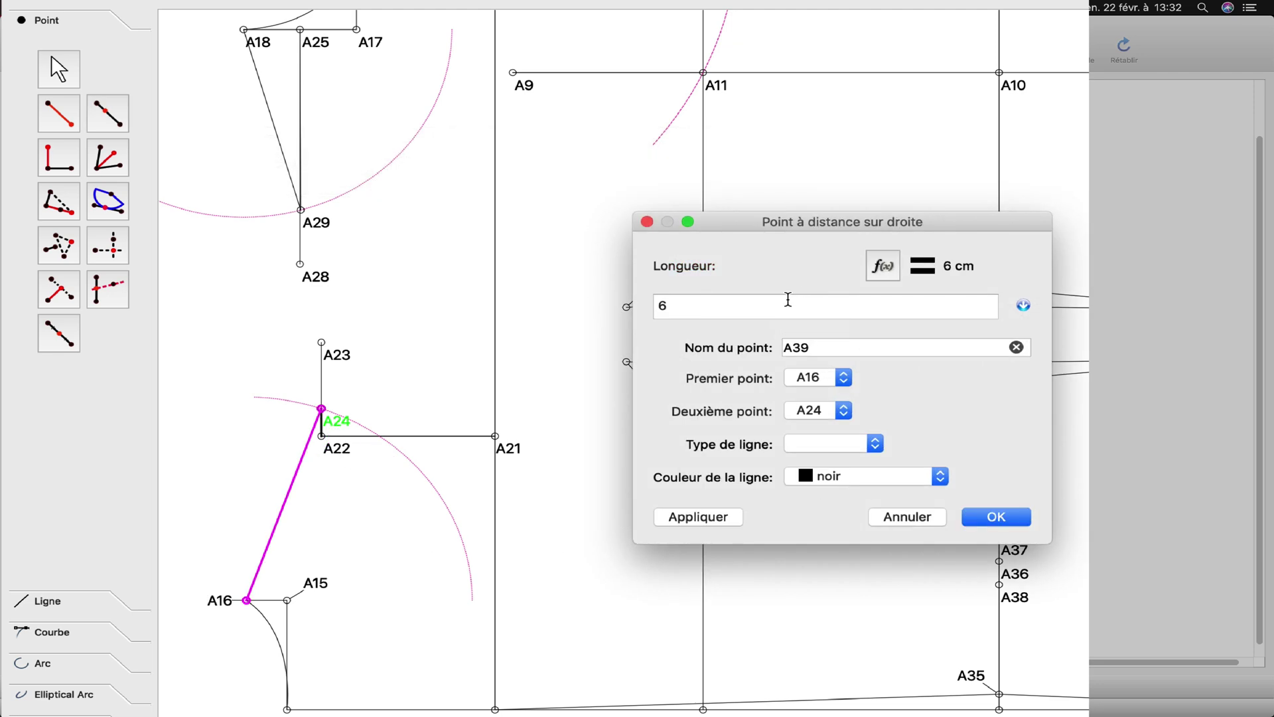
{"action": "left_click", "coordinate": [698, 518]}
{"action": "left_click", "coordinate": [1005, 523]}
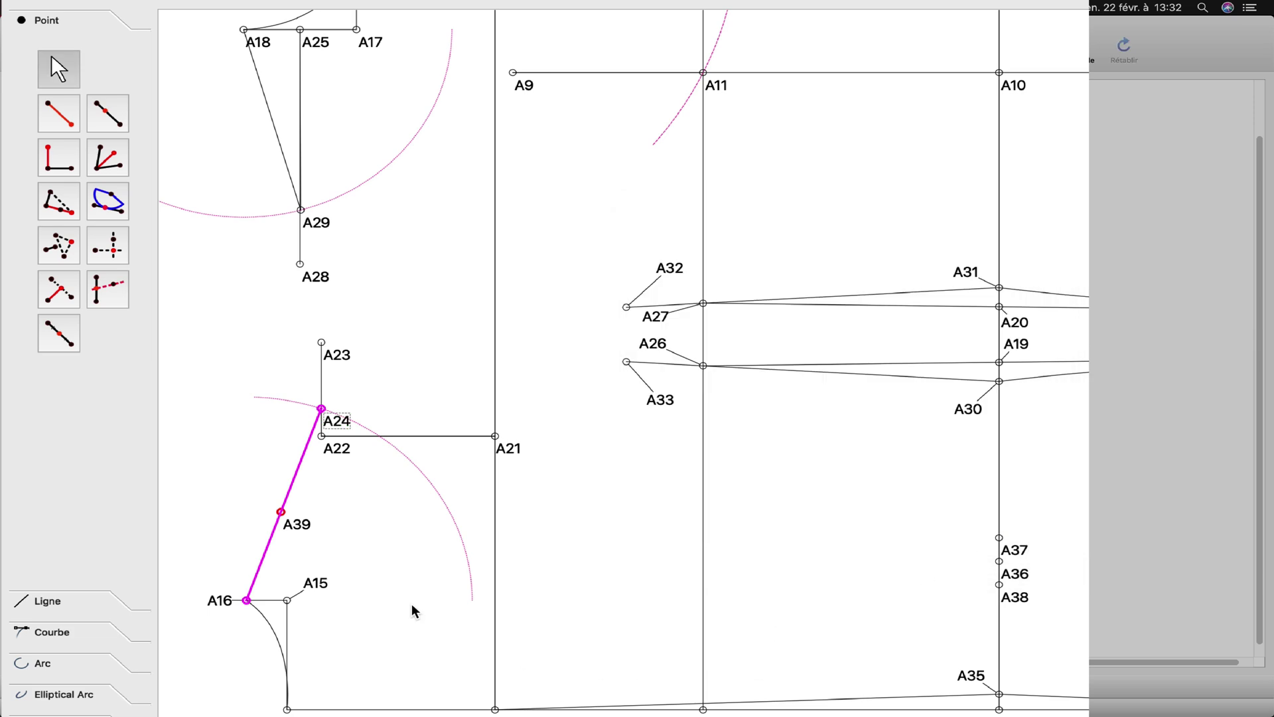
- Place a point on the back shoulder line 6 cm from A24 towards A16
{"action": "left_click", "coordinate": [104, 114]}
{"action": "left_click", "coordinate": [321, 409]}
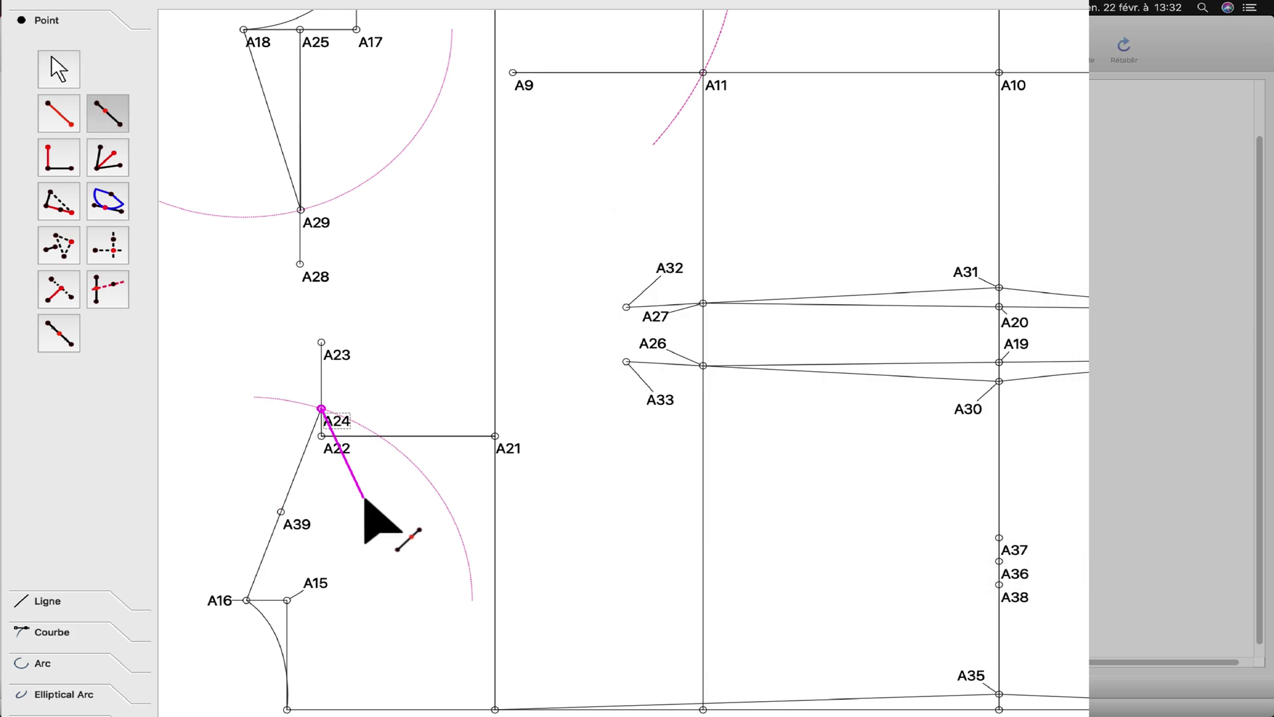
{"action": "left_click", "coordinate": [240, 603]}
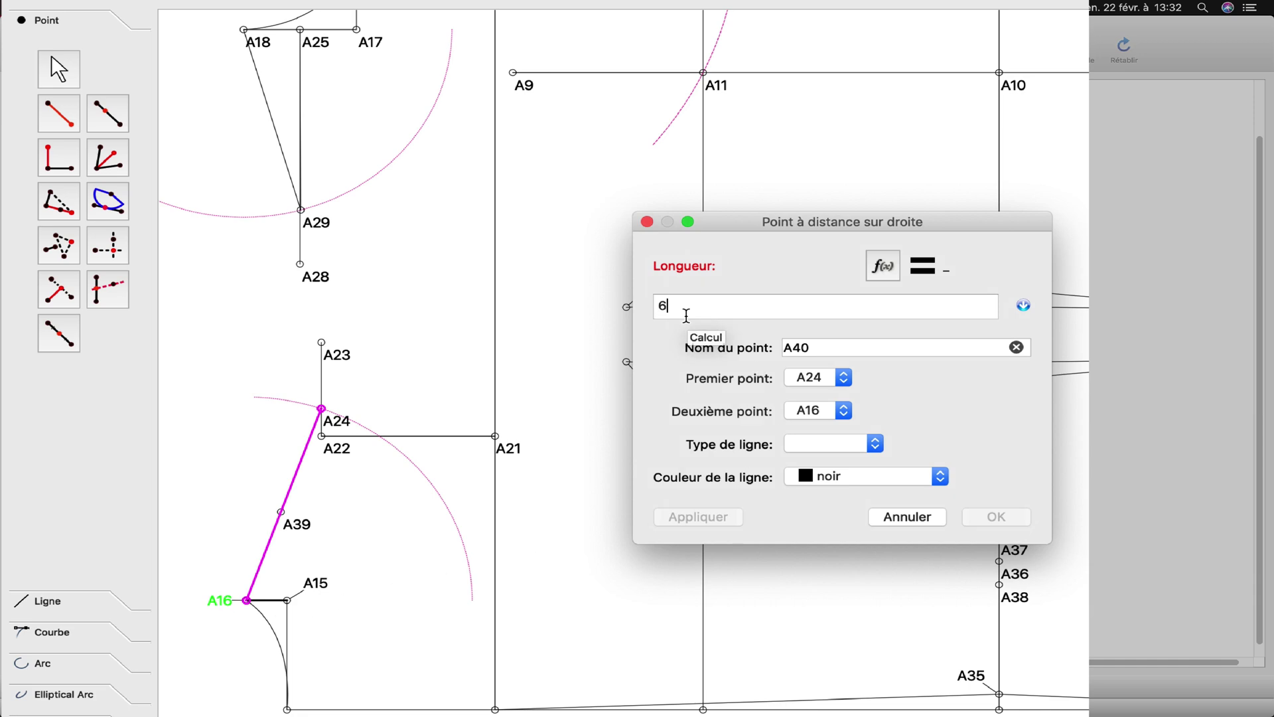
{"action": "type", "text": "6"}
{"action": "left_click", "coordinate": [710, 522]}
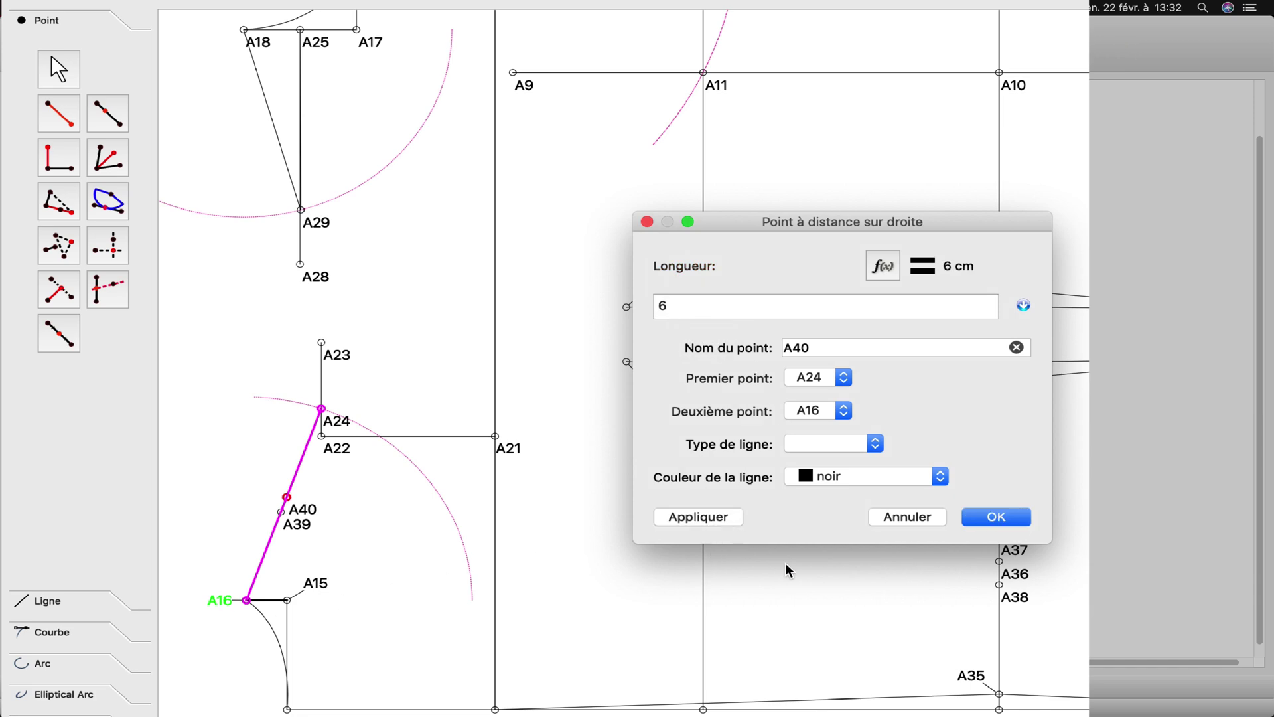
{"action": "left_click", "coordinate": [1013, 523]}
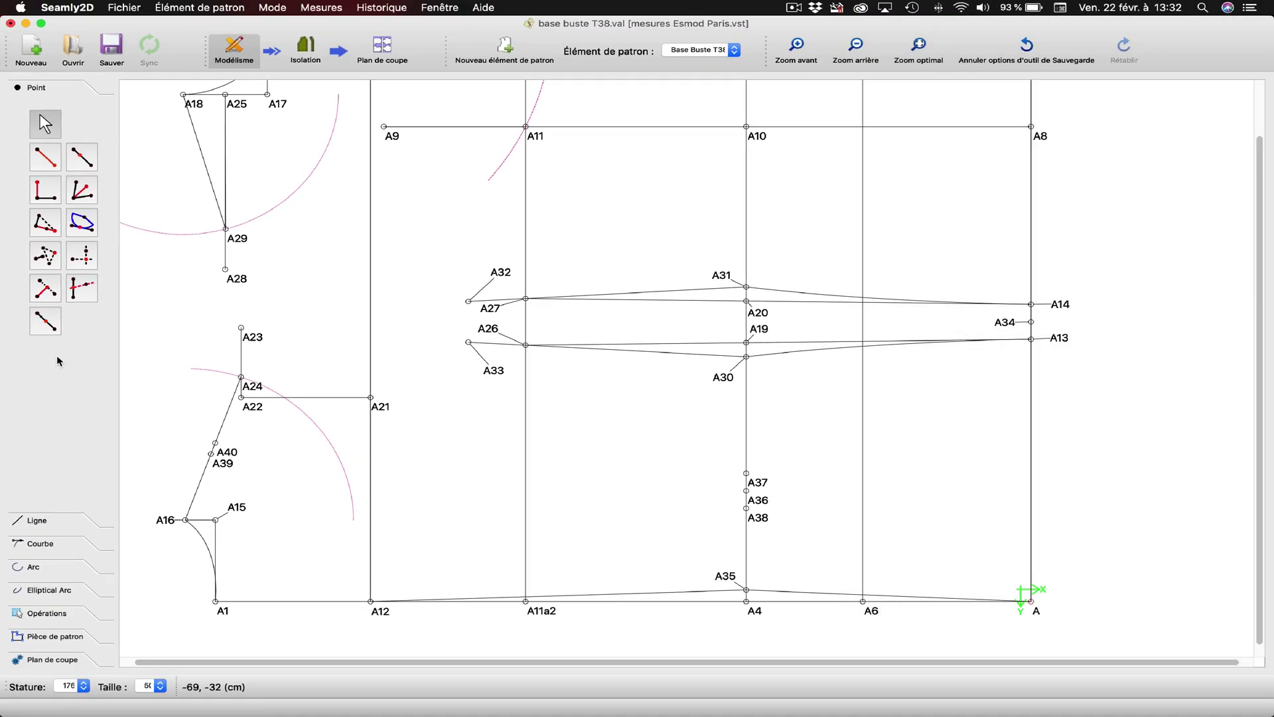
- Draw a dashed deep pink construction line from A38 to A39 on the shoulder
{"action": "left_click", "coordinate": [37, 522]}
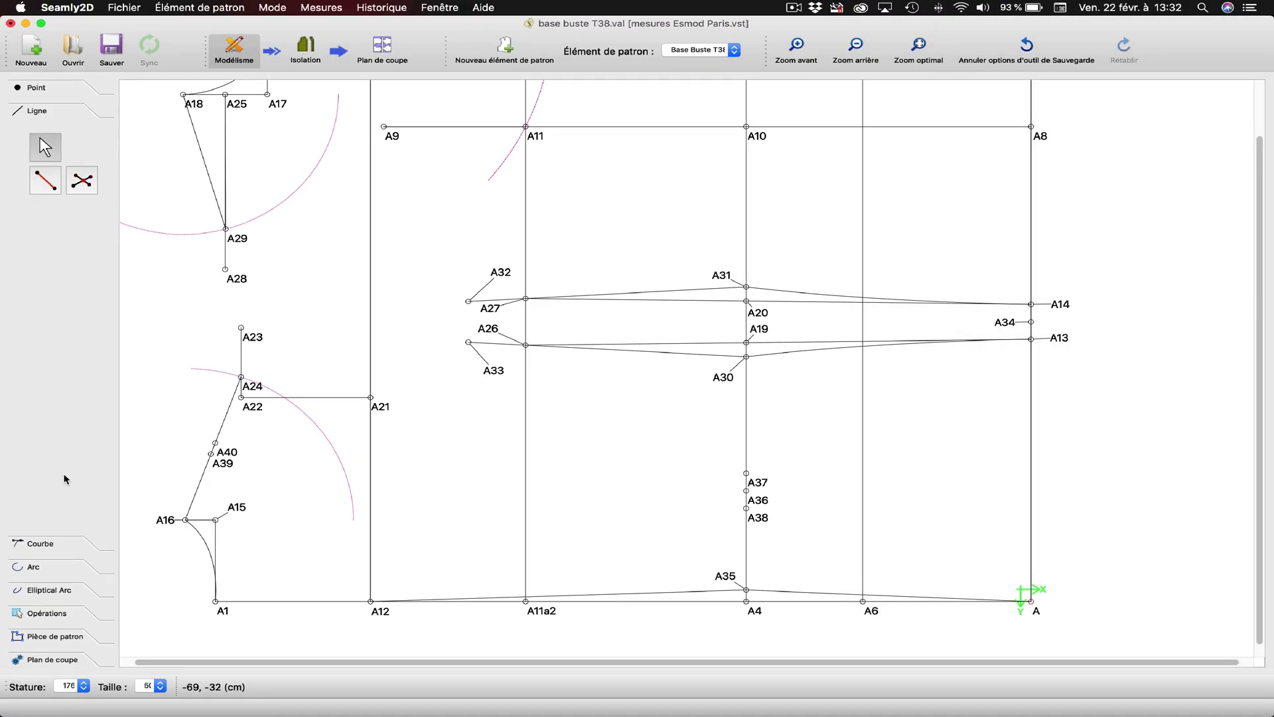
{"action": "left_click", "coordinate": [44, 180]}
{"action": "left_click", "coordinate": [745, 508]}
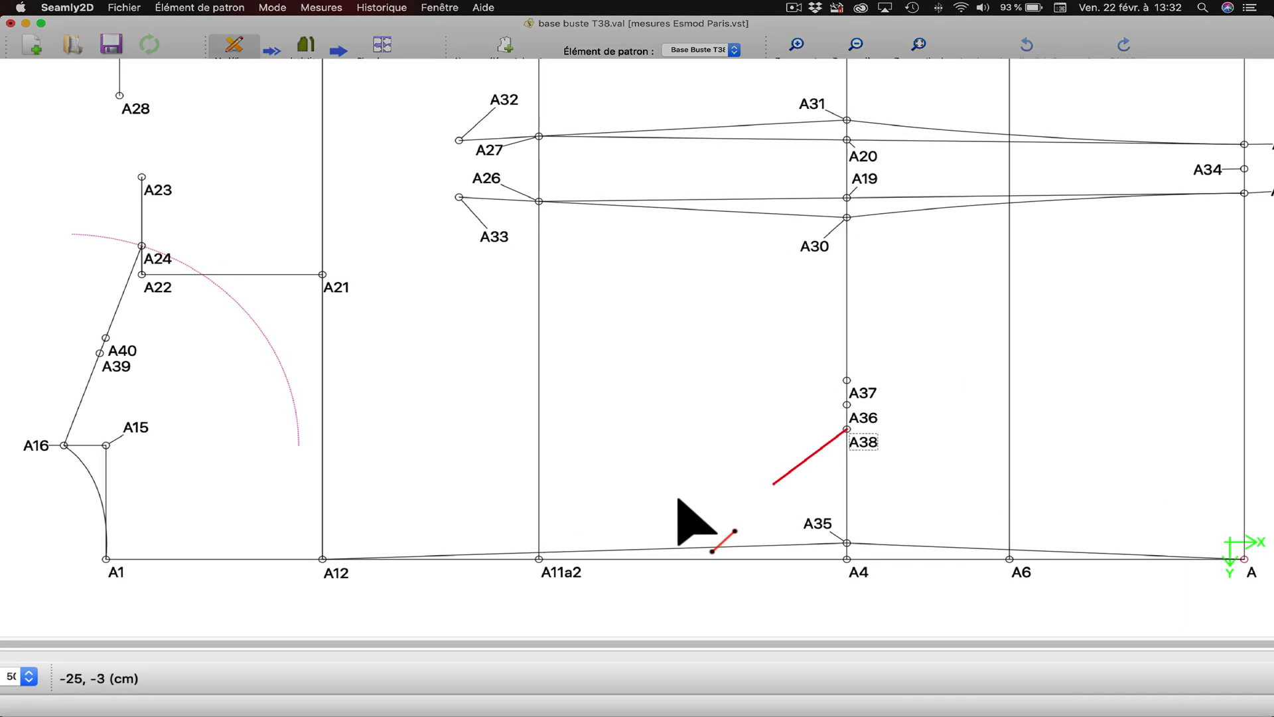
{"action": "left_click", "coordinate": [118, 373]}
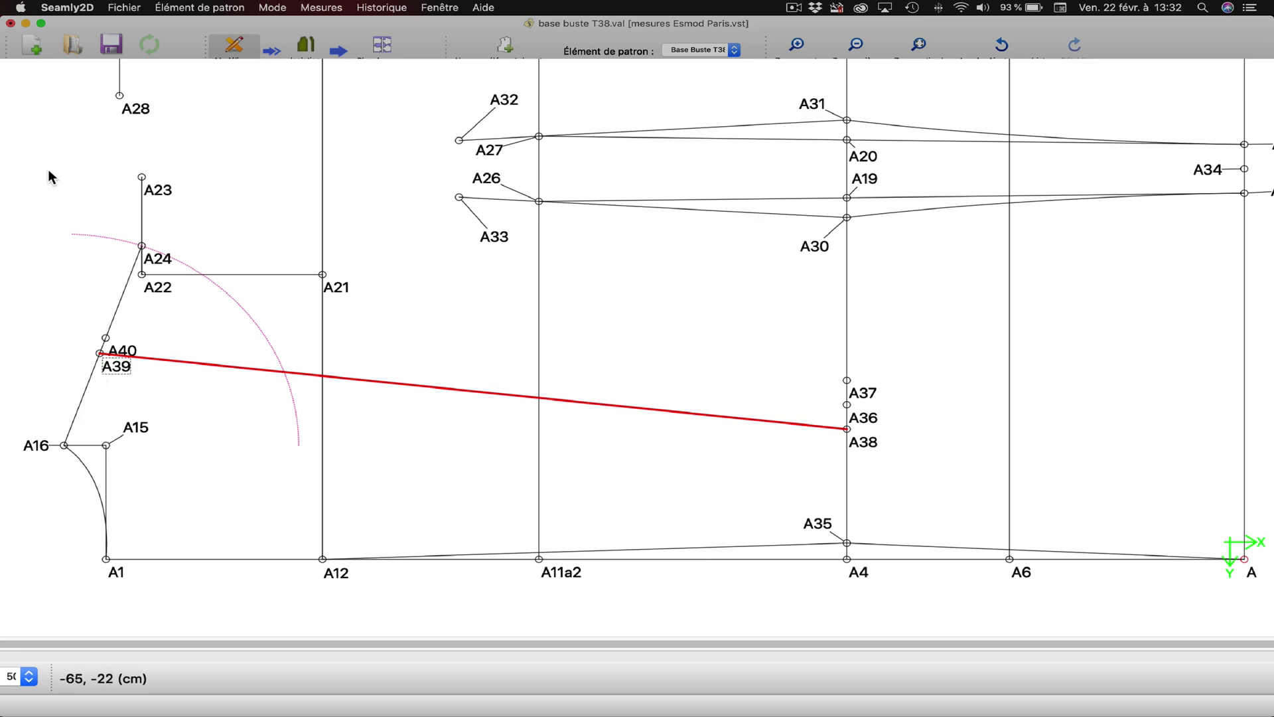
{"action": "right_click", "coordinate": [472, 390]}
{"action": "left_click", "coordinate": [504, 402]}
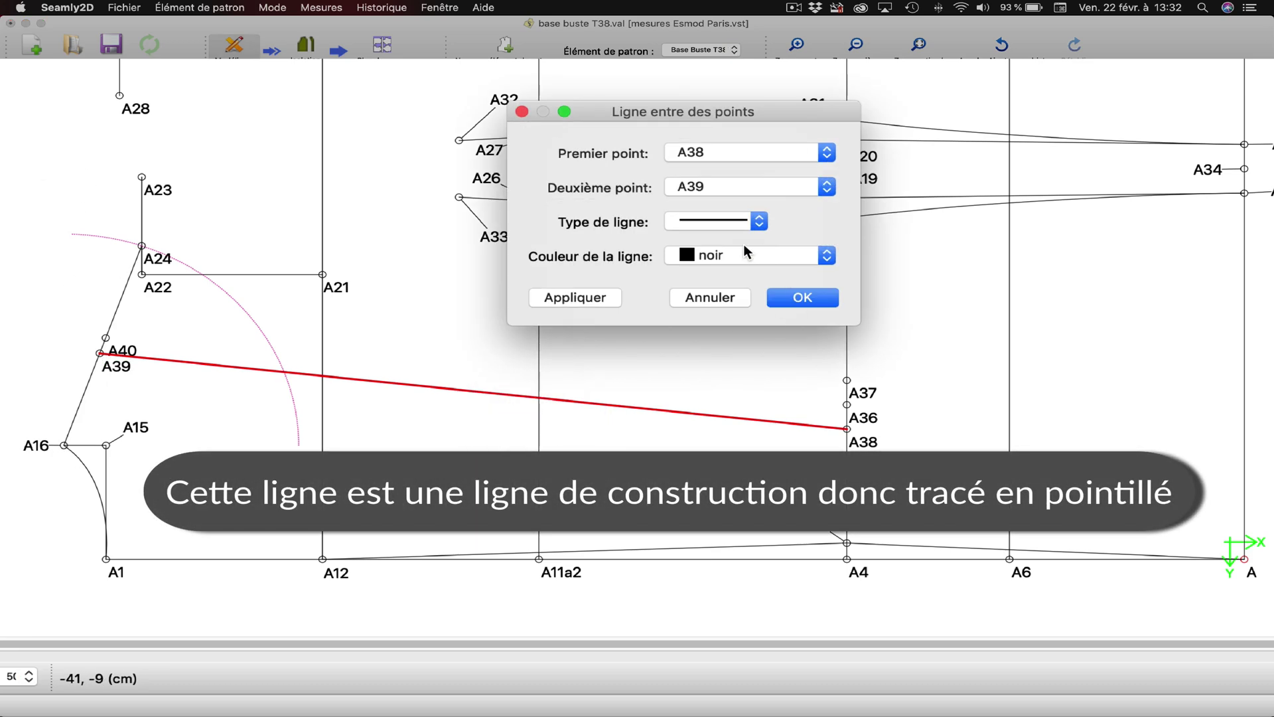
{"action": "left_click", "coordinate": [673, 257]}
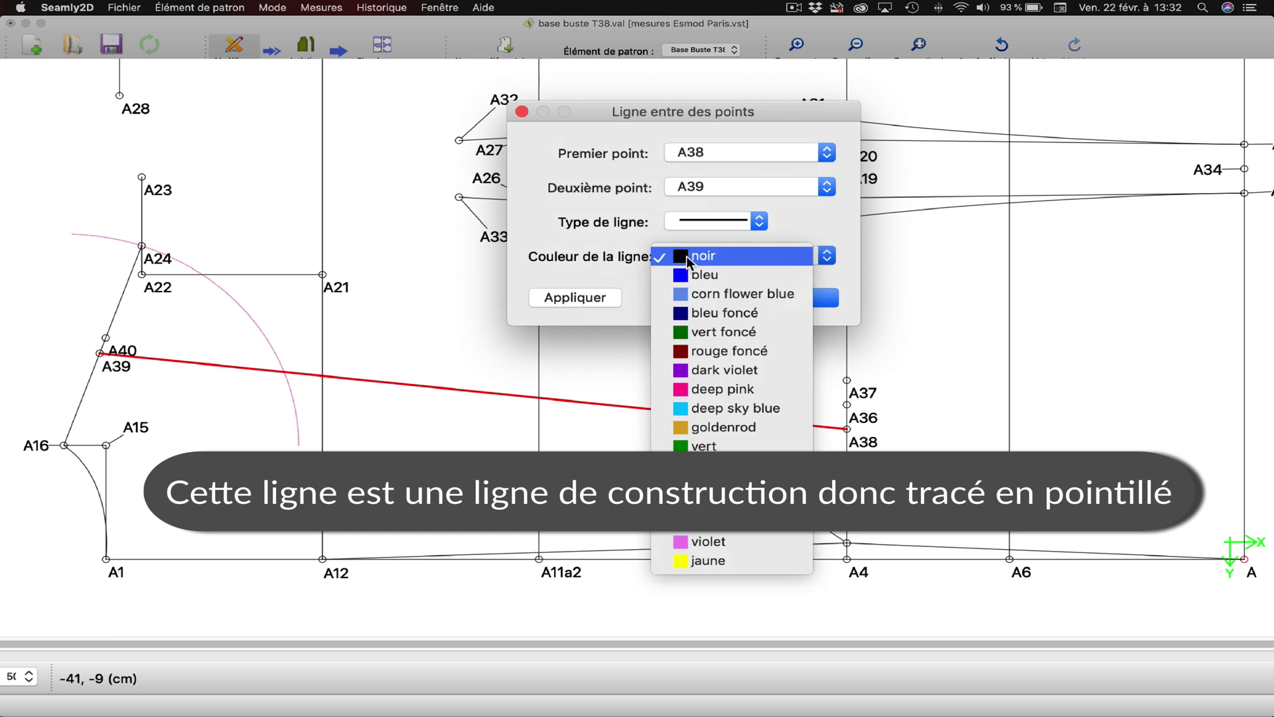
{"action": "left_click", "coordinate": [701, 385]}
{"action": "left_click", "coordinate": [729, 221]}
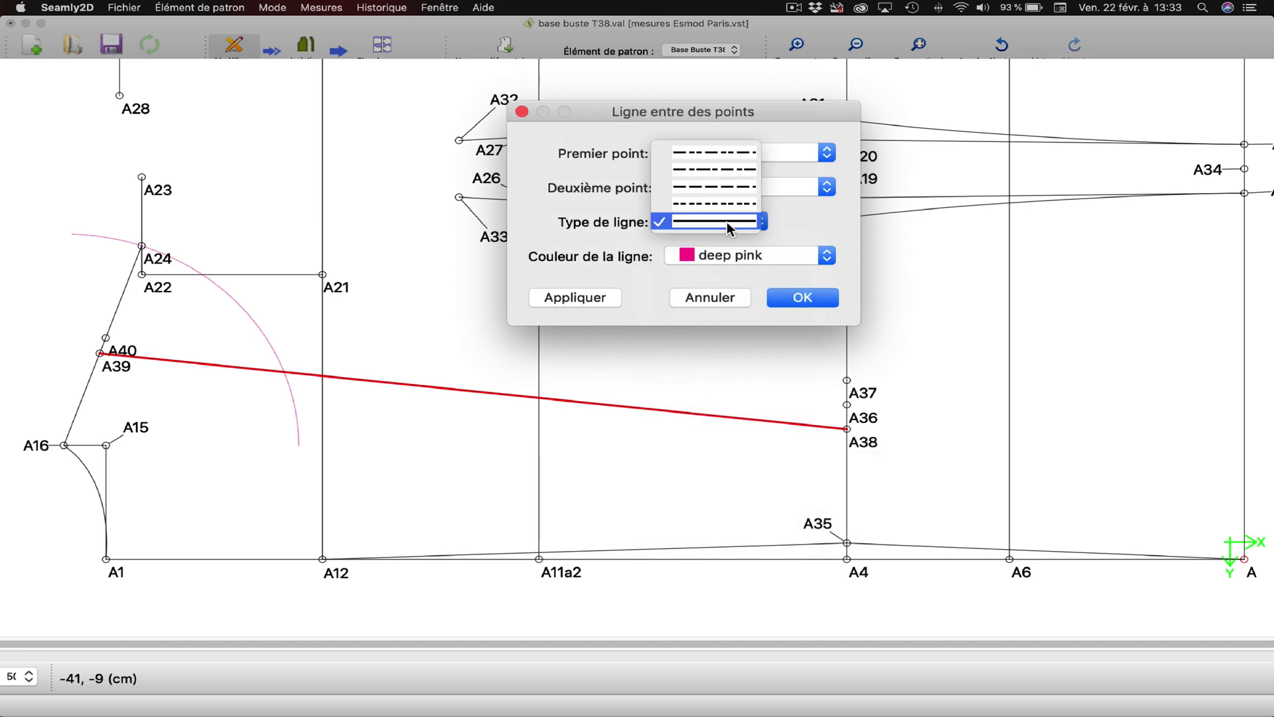
{"action": "left_click", "coordinate": [713, 190]}
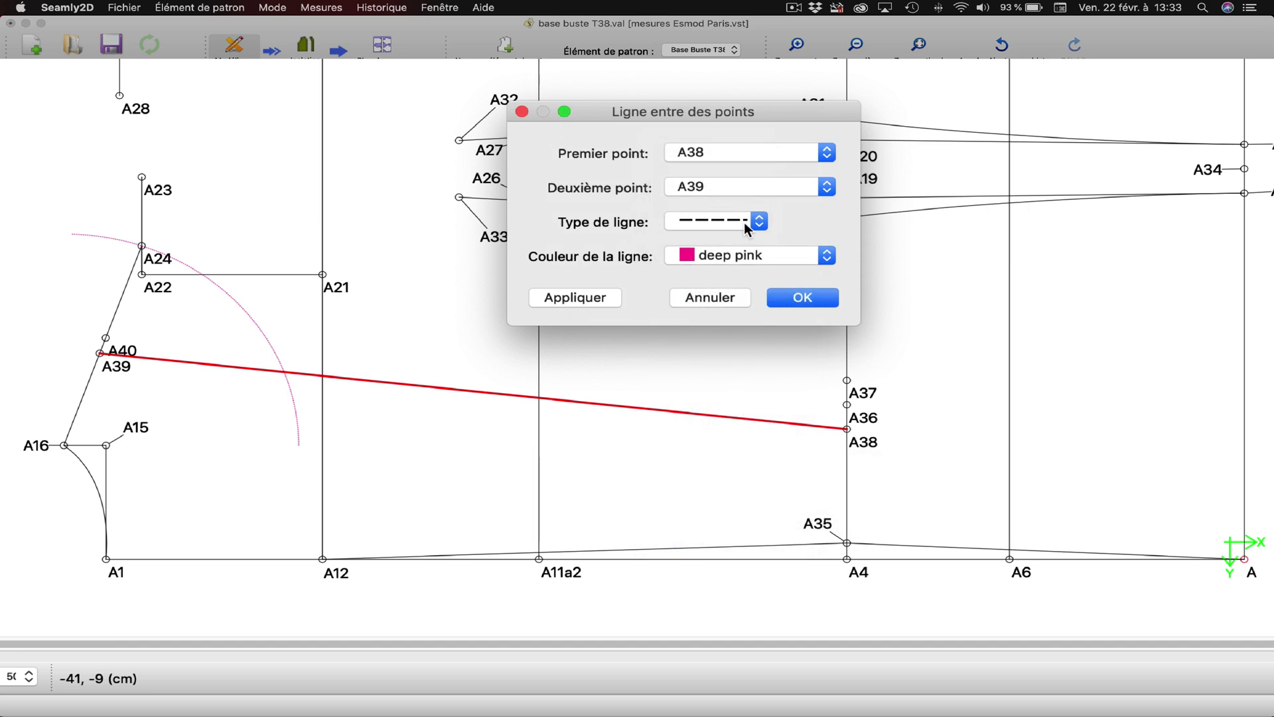
{"action": "left_click", "coordinate": [822, 300]}
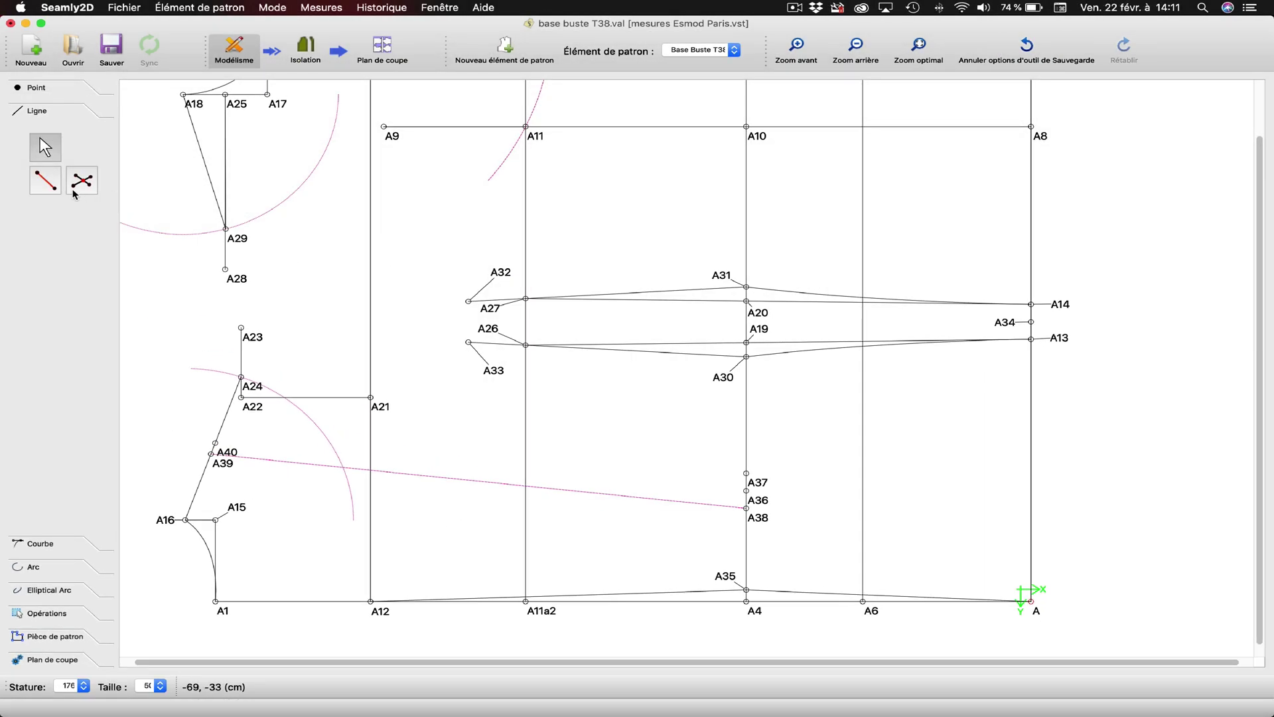
- Create the intersection point of line A21–A12 with the construction line A39–A38
{"action": "left_click", "coordinate": [78, 189]}
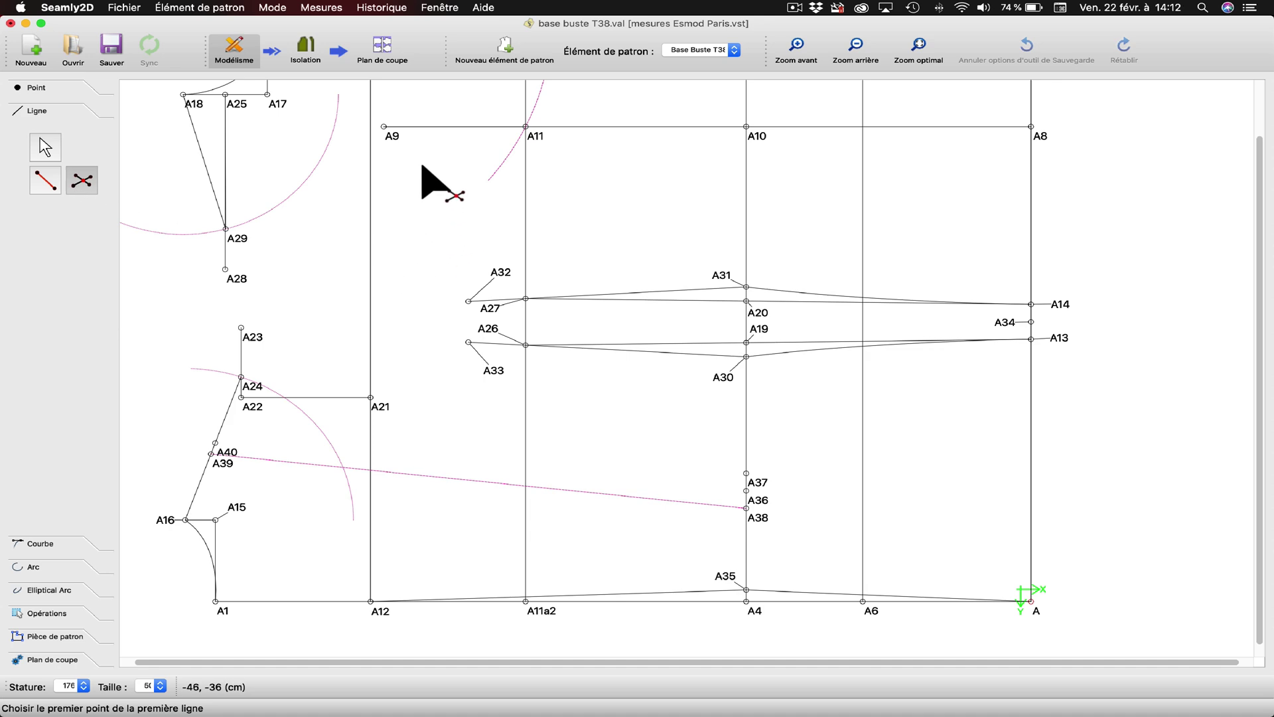
{"action": "left_click", "coordinate": [371, 398]}
{"action": "left_click", "coordinate": [380, 607]}
{"action": "left_click", "coordinate": [224, 468]}
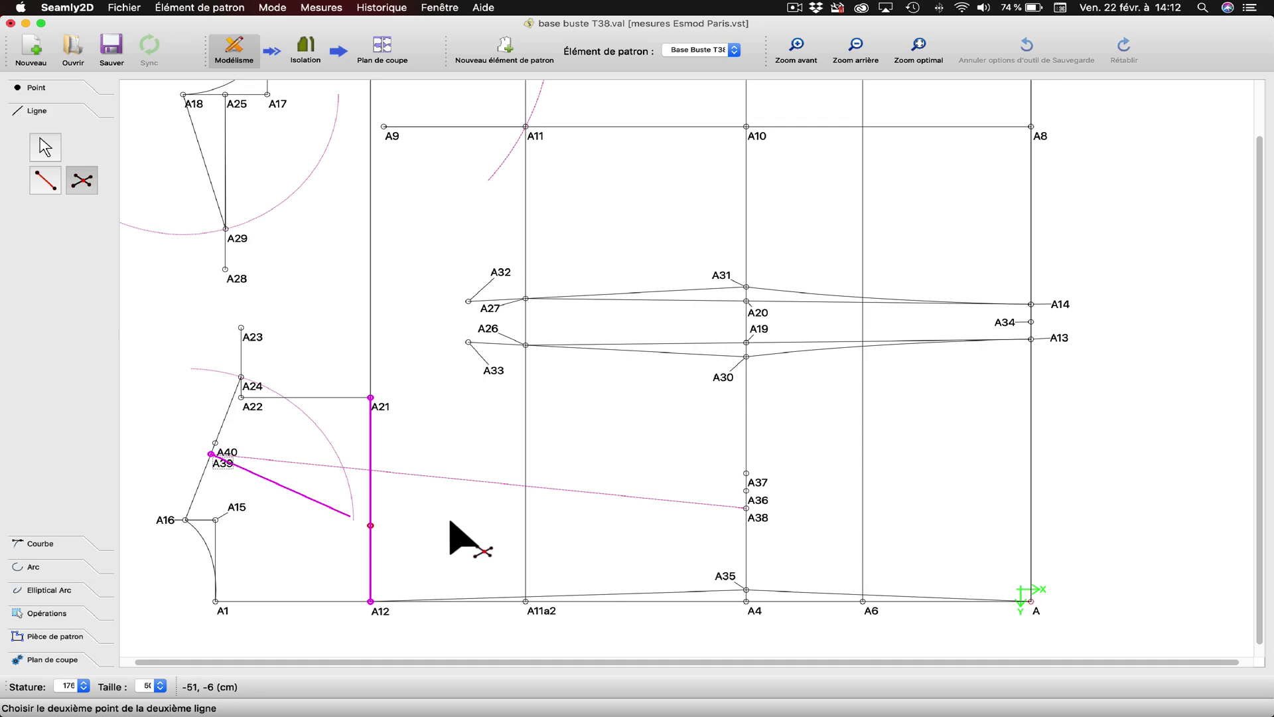
{"action": "left_click", "coordinate": [763, 518]}
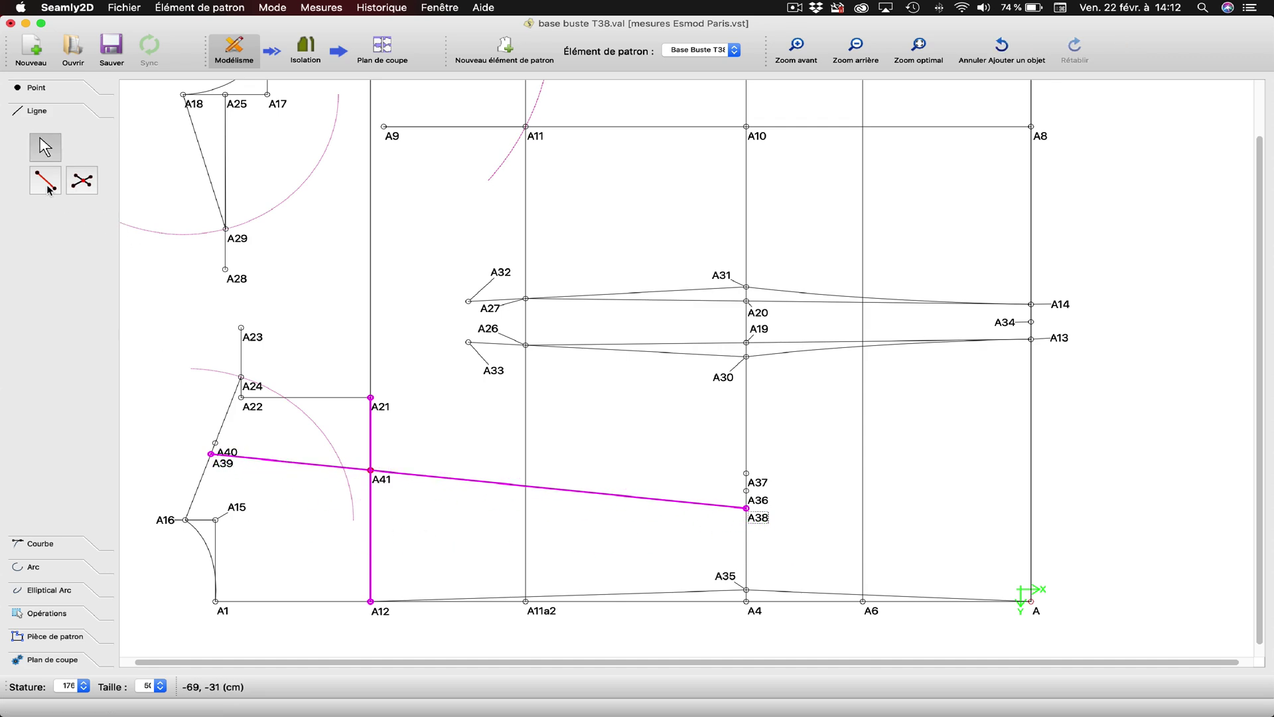
- Create the intersection point of line A26–A11a2 with the construction line A39–A38
{"action": "left_click", "coordinate": [74, 187]}
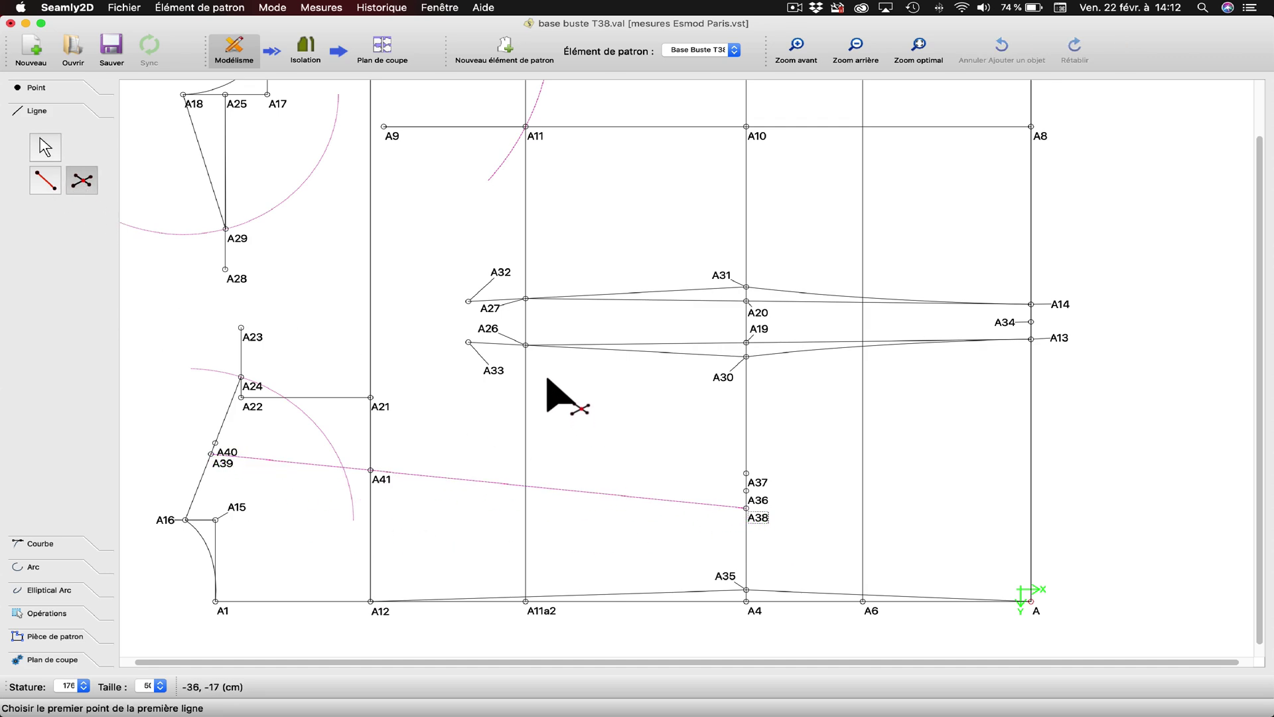
{"action": "left_click", "coordinate": [494, 332]}
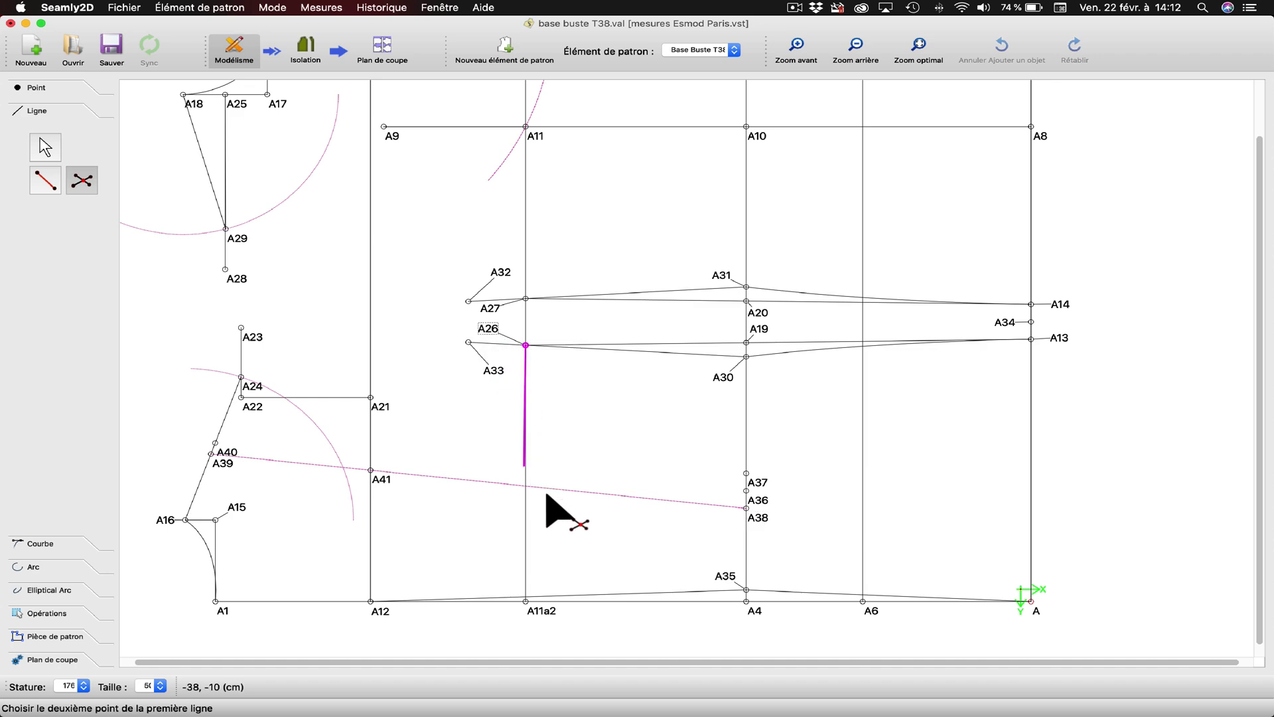
{"action": "left_click", "coordinate": [556, 615]}
{"action": "left_click", "coordinate": [216, 456]}
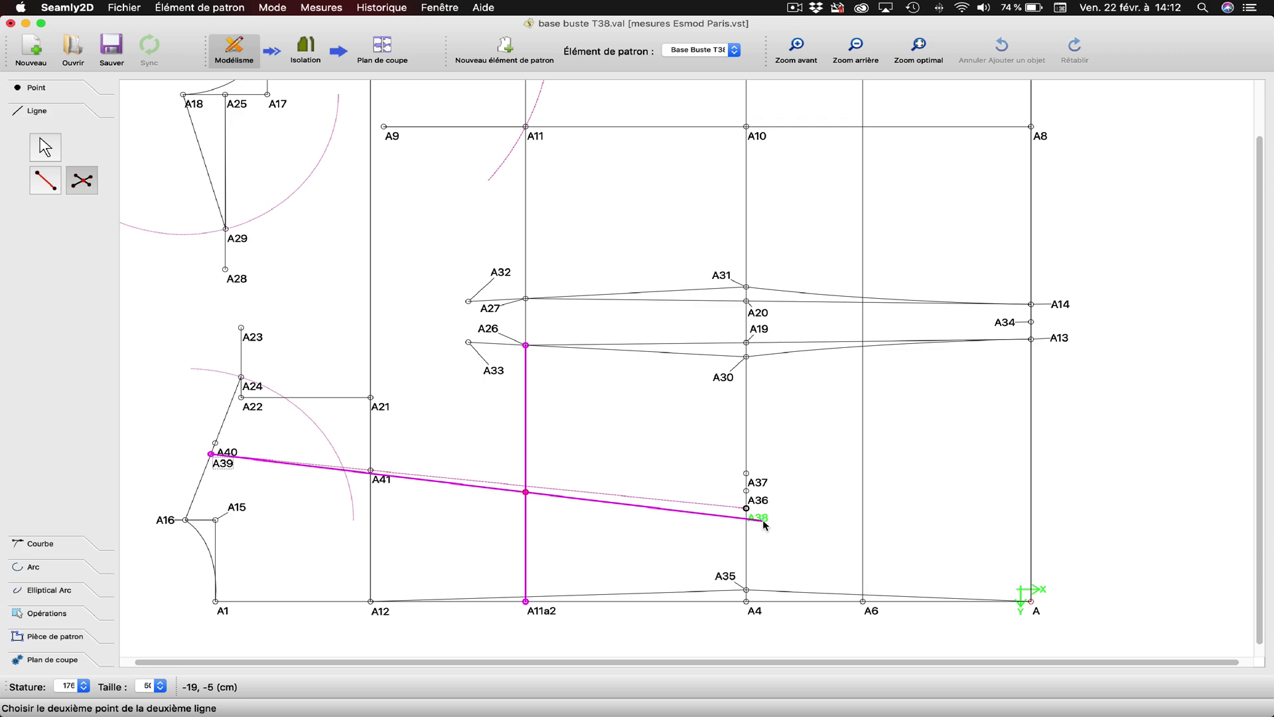
{"action": "left_click", "coordinate": [747, 508]}
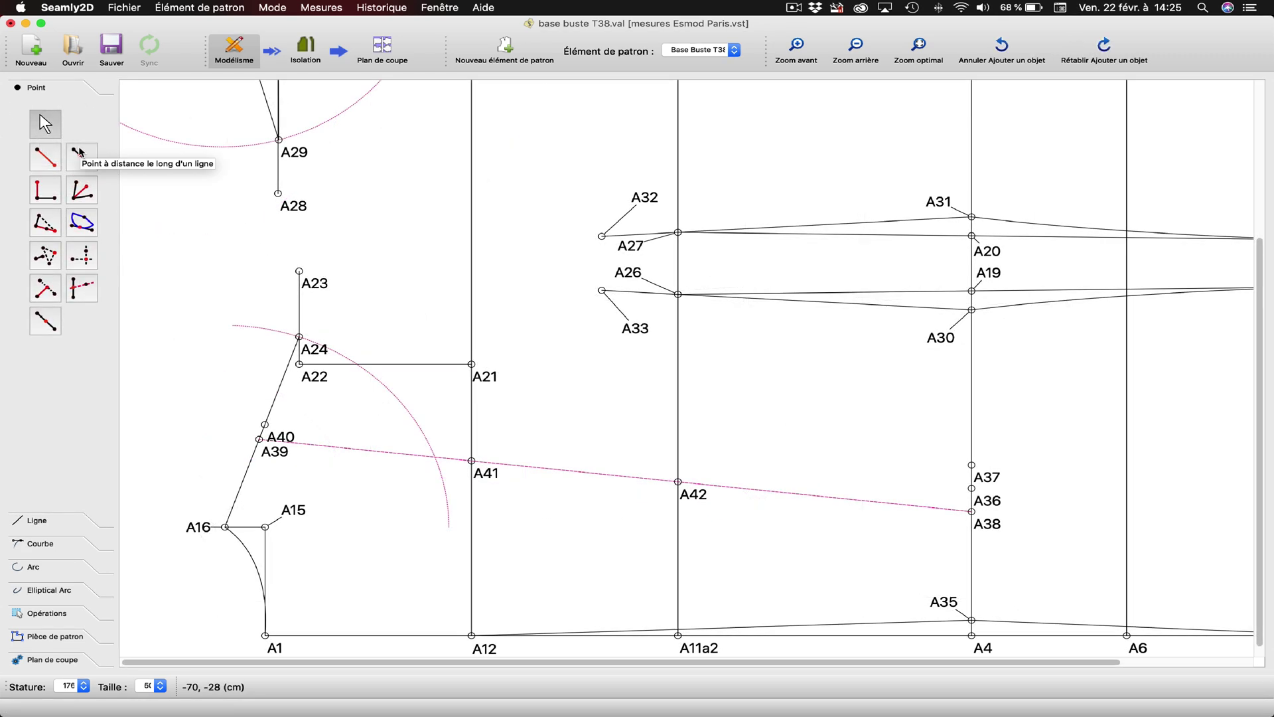
- Place a point on line A41–A42 at a distance of CurrentLength/4 from A41, with no visible line
{"action": "left_click", "coordinate": [82, 156]}
{"action": "left_click", "coordinate": [493, 475]}
{"action": "left_click", "coordinate": [678, 481]}
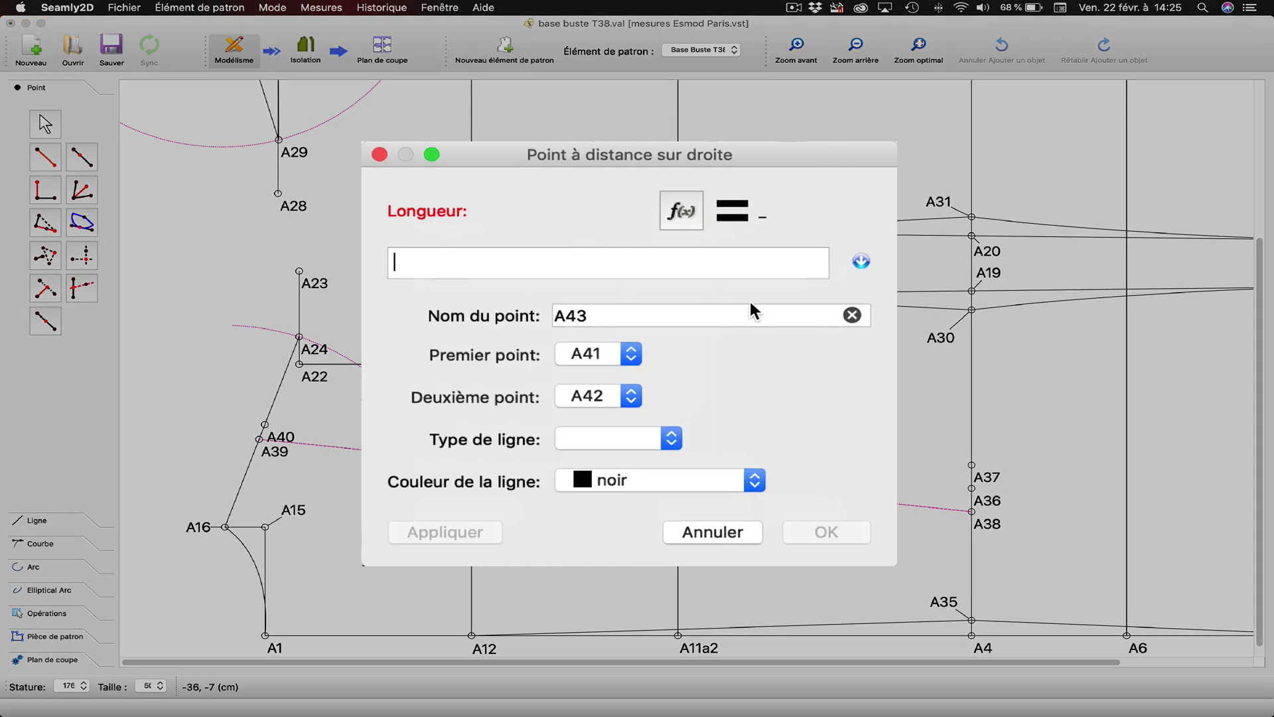
{"action": "left_click", "coordinate": [682, 207]}
{"action": "left_click", "coordinate": [475, 382]}
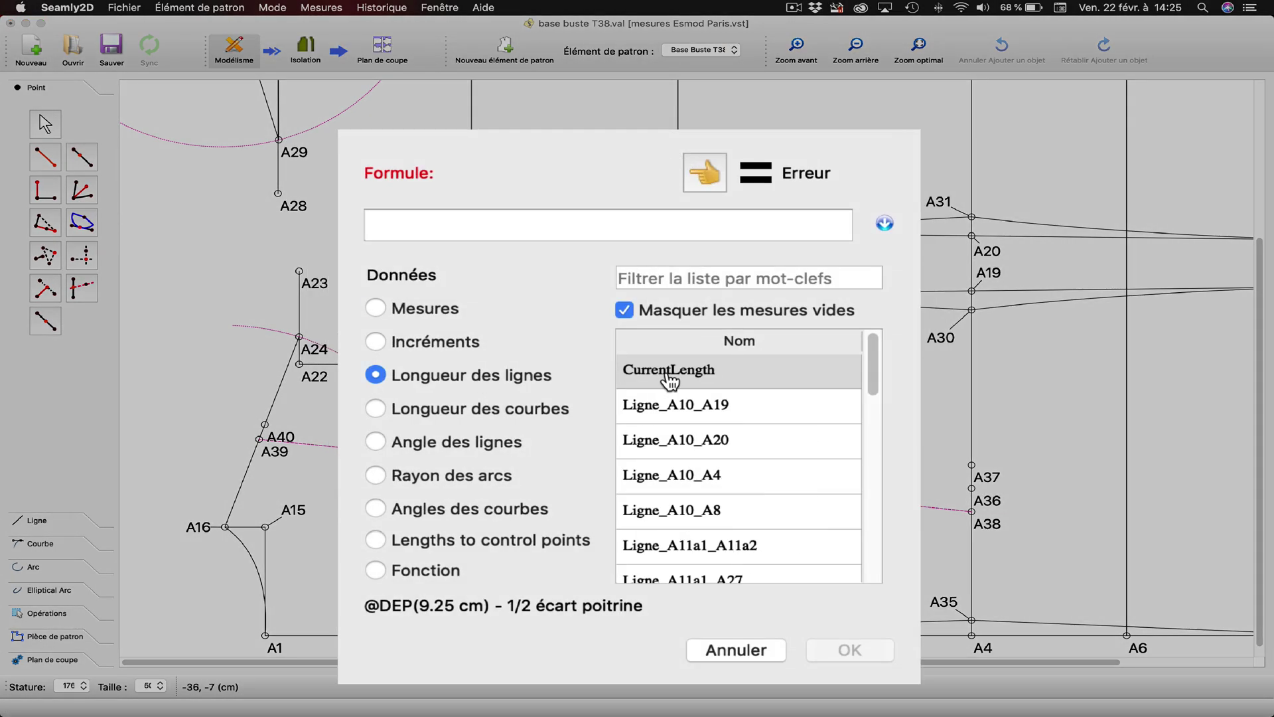
{"action": "double_click", "coordinate": [687, 381]}
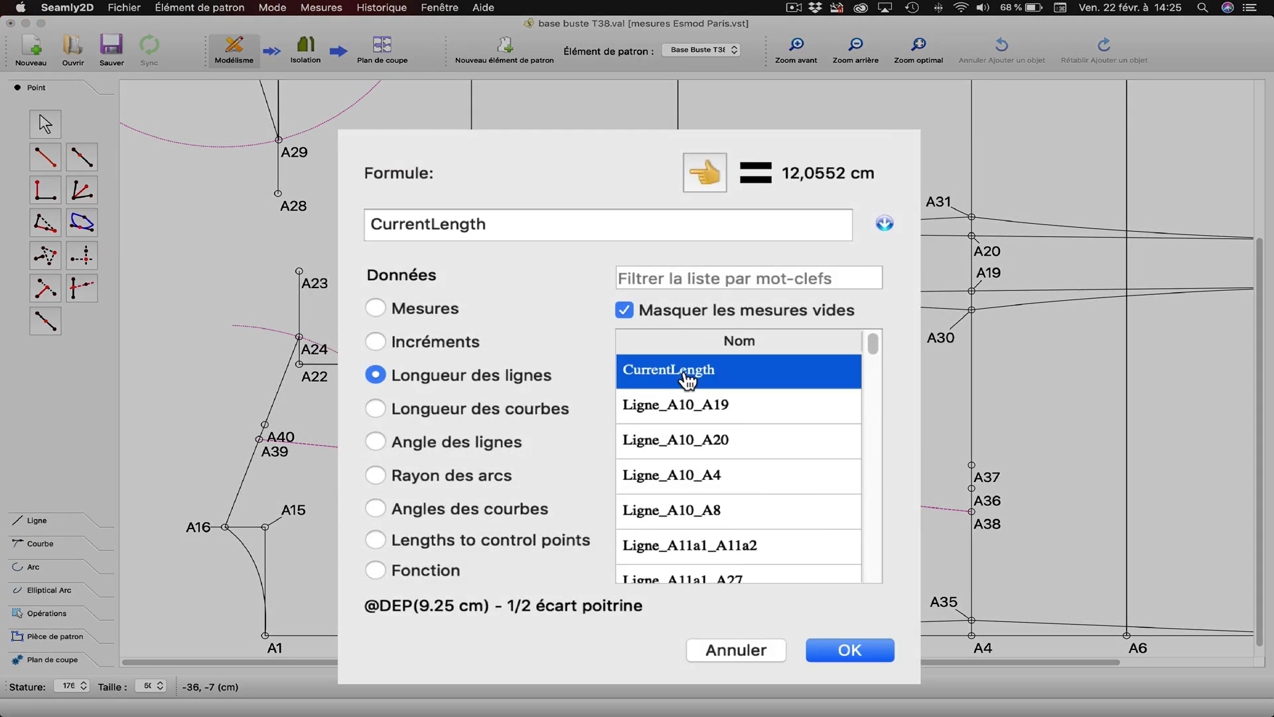
{"action": "left_click", "coordinate": [572, 226]}
{"action": "type", "text": "/4"}
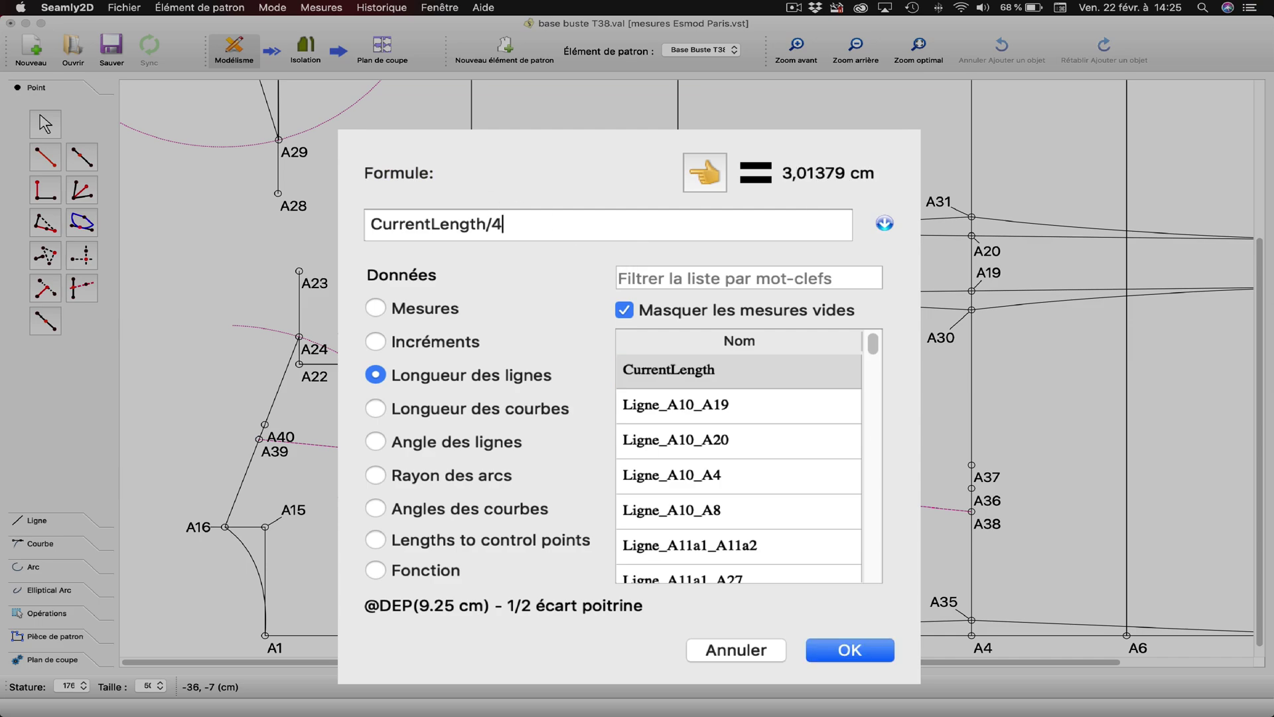
{"action": "left_click_drag", "start_coordinate": [664, 631], "coordinate": [933, 501]}
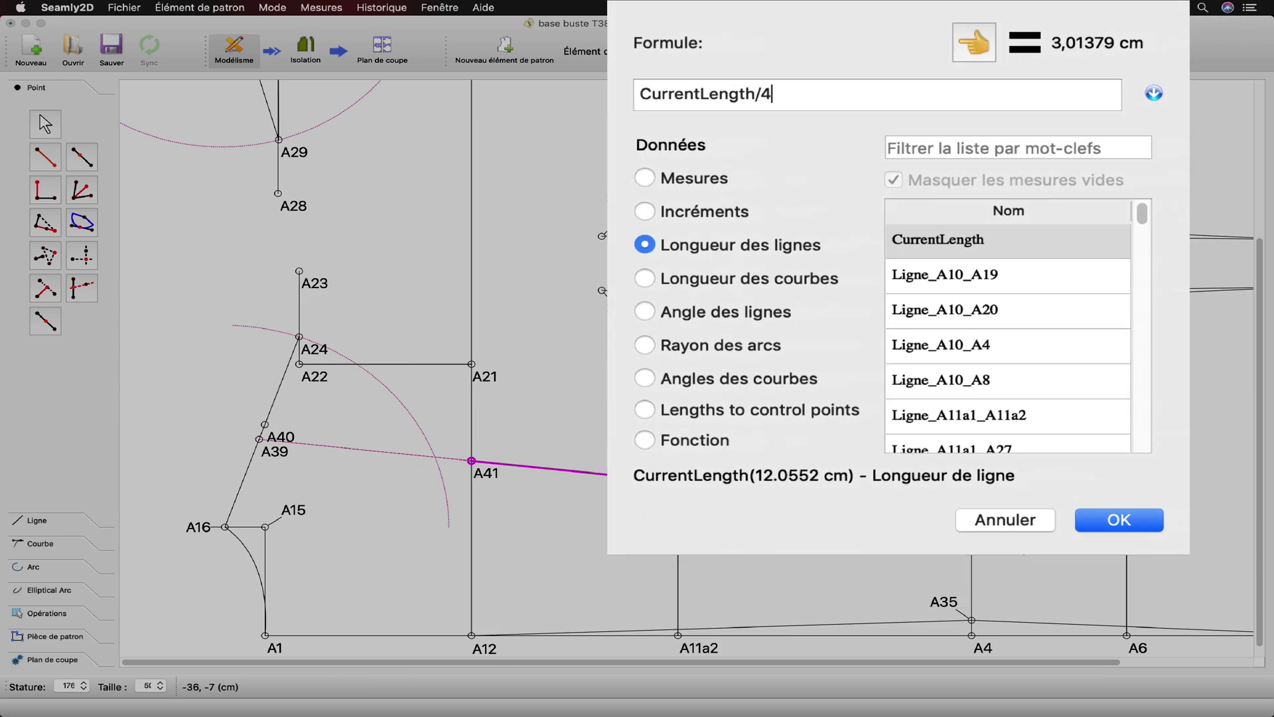
{"action": "left_click", "coordinate": [1130, 523]}
{"action": "left_click", "coordinate": [712, 402]}
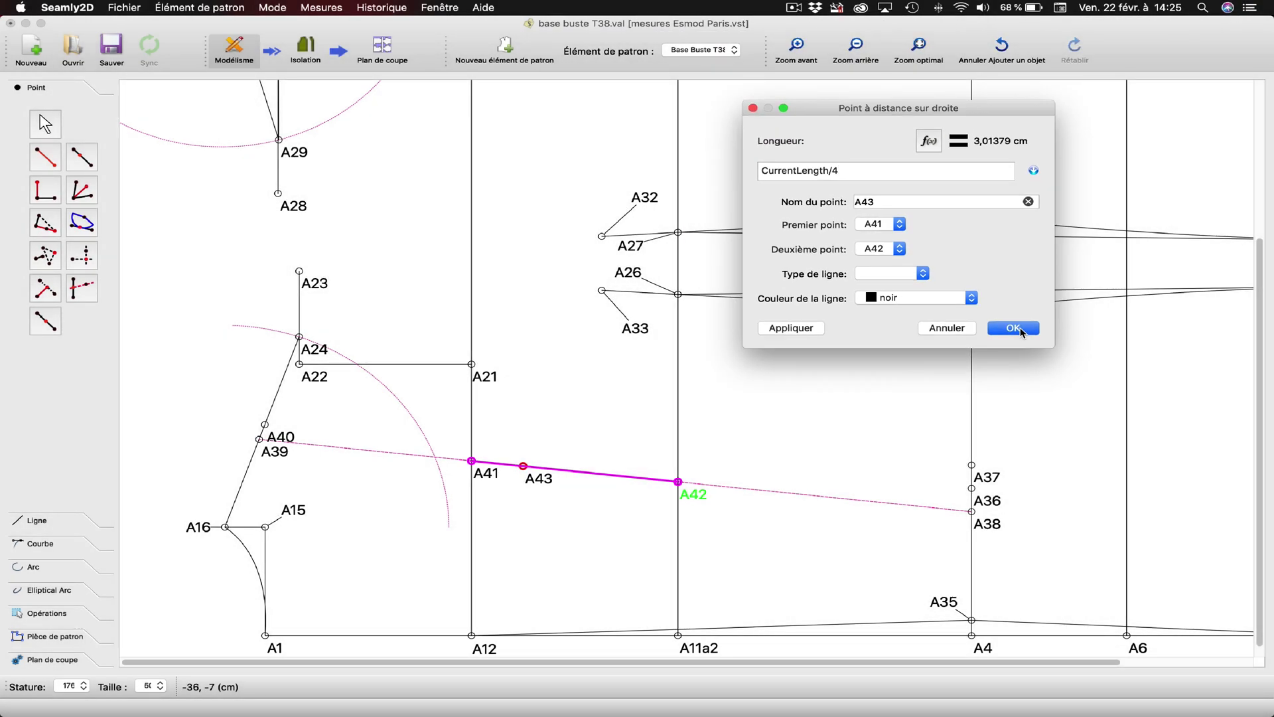
{"action": "left_click", "coordinate": [1015, 328]}
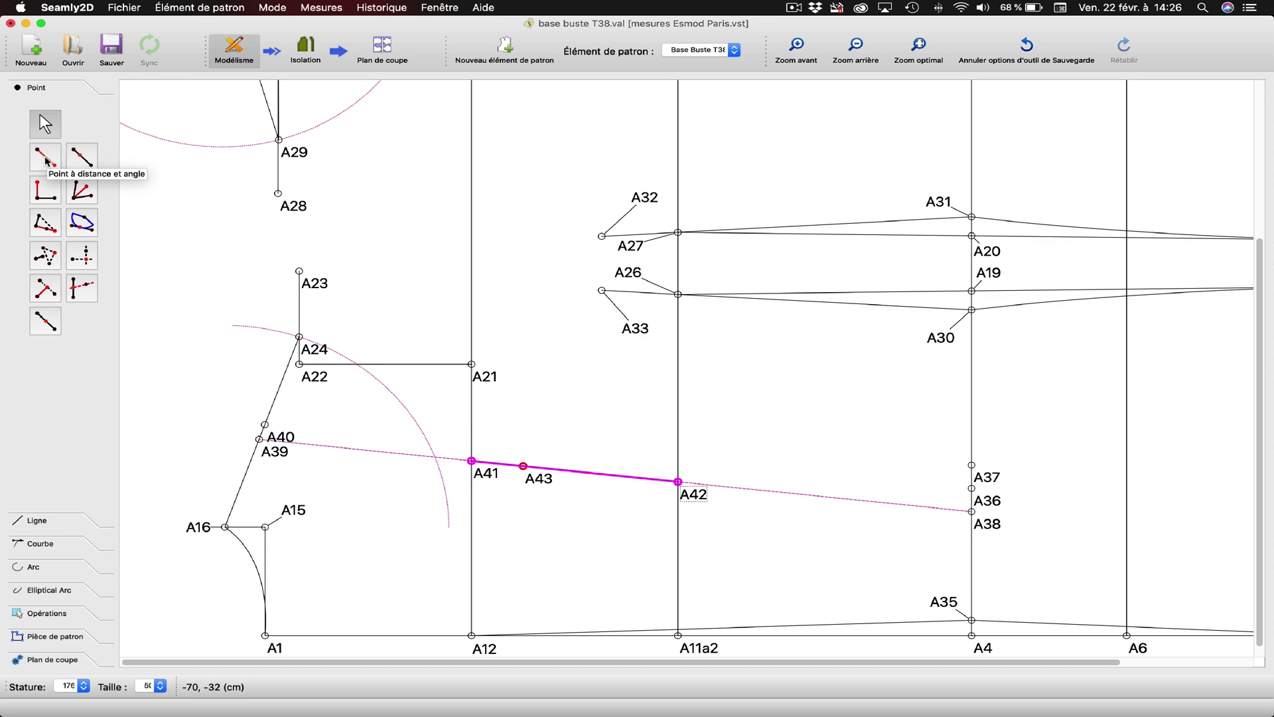
- Draw the two upper legs of the back waist dart, from A38 to A43 and from A37 to A43
{"action": "left_click", "coordinate": [37, 521]}
{"action": "left_click", "coordinate": [45, 180]}
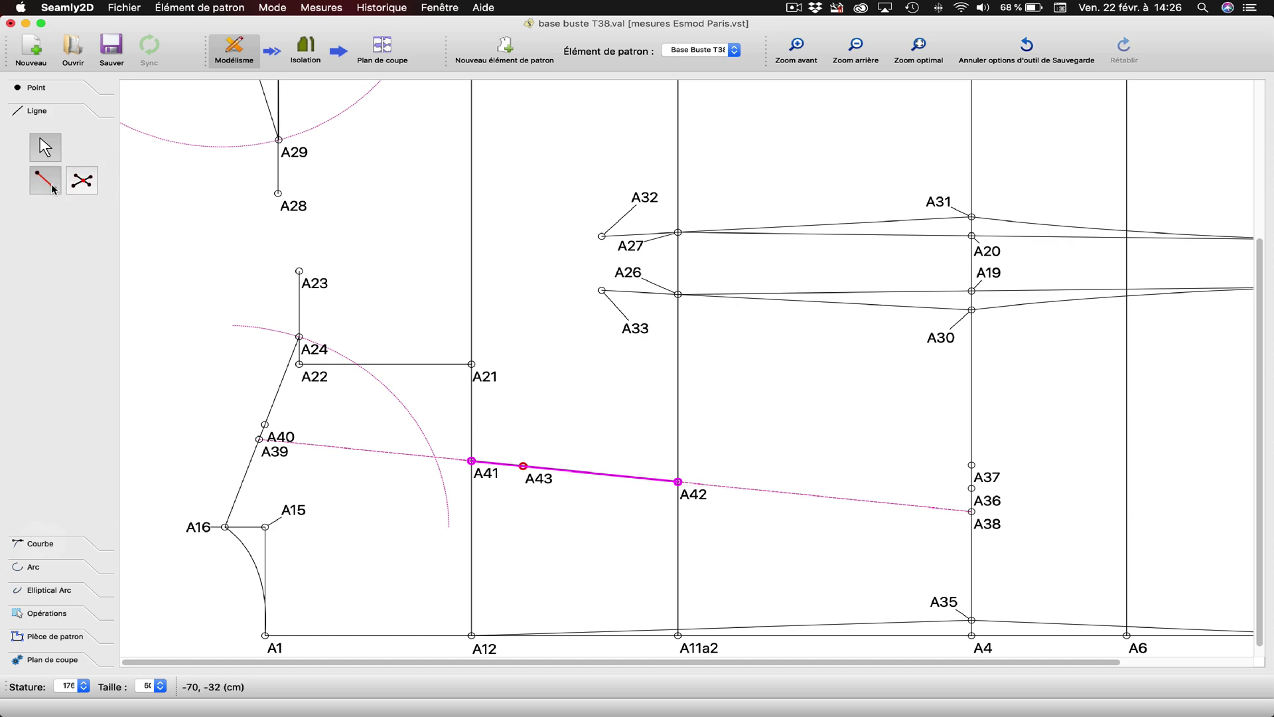
{"action": "left_click", "coordinate": [987, 523]}
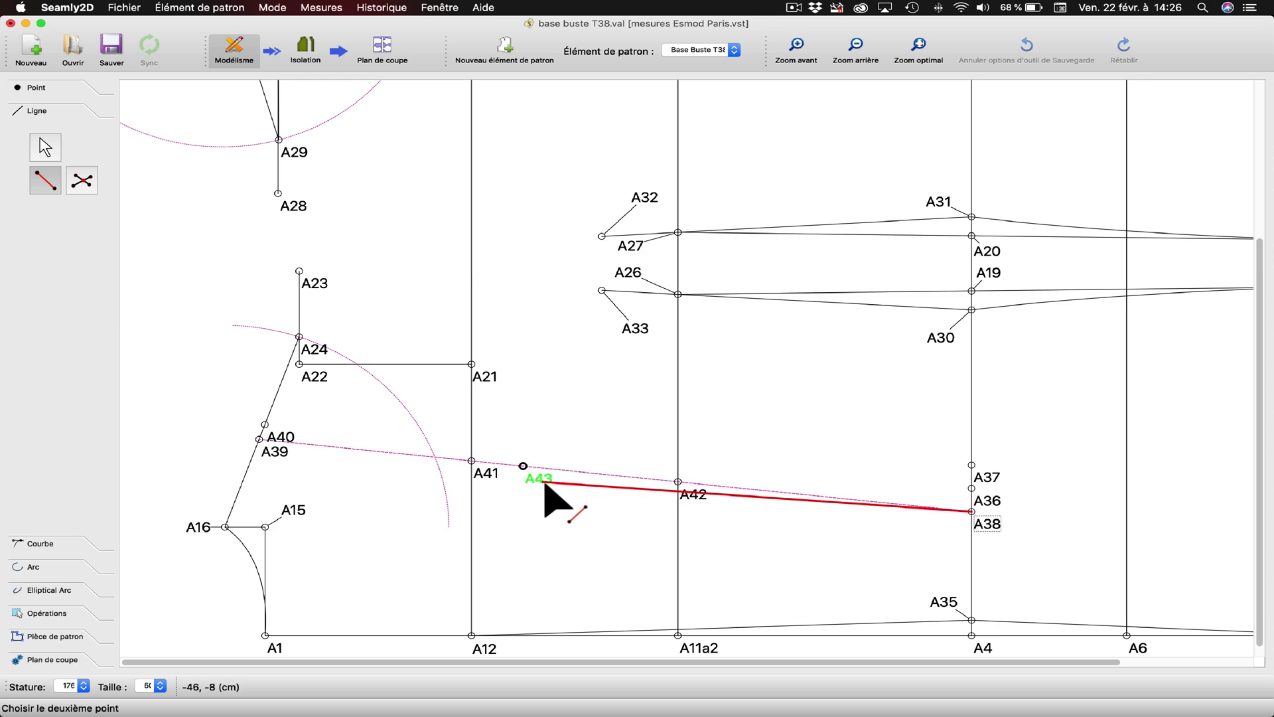
{"action": "left_click", "coordinate": [541, 480]}
{"action": "left_click", "coordinate": [45, 180]}
{"action": "left_click", "coordinate": [972, 465]}
{"action": "left_click", "coordinate": [532, 481]}
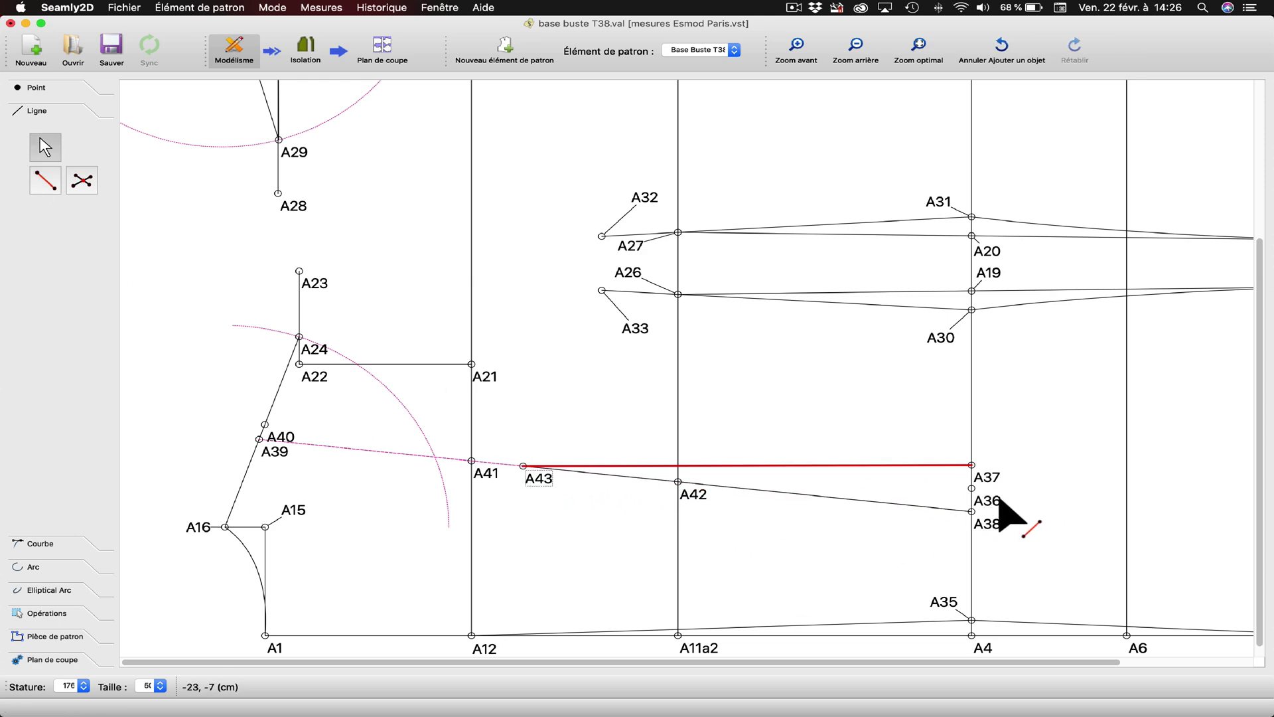
- Draw the centre line of the back waist dart from A36 to A43
{"action": "left_click", "coordinate": [988, 502]}
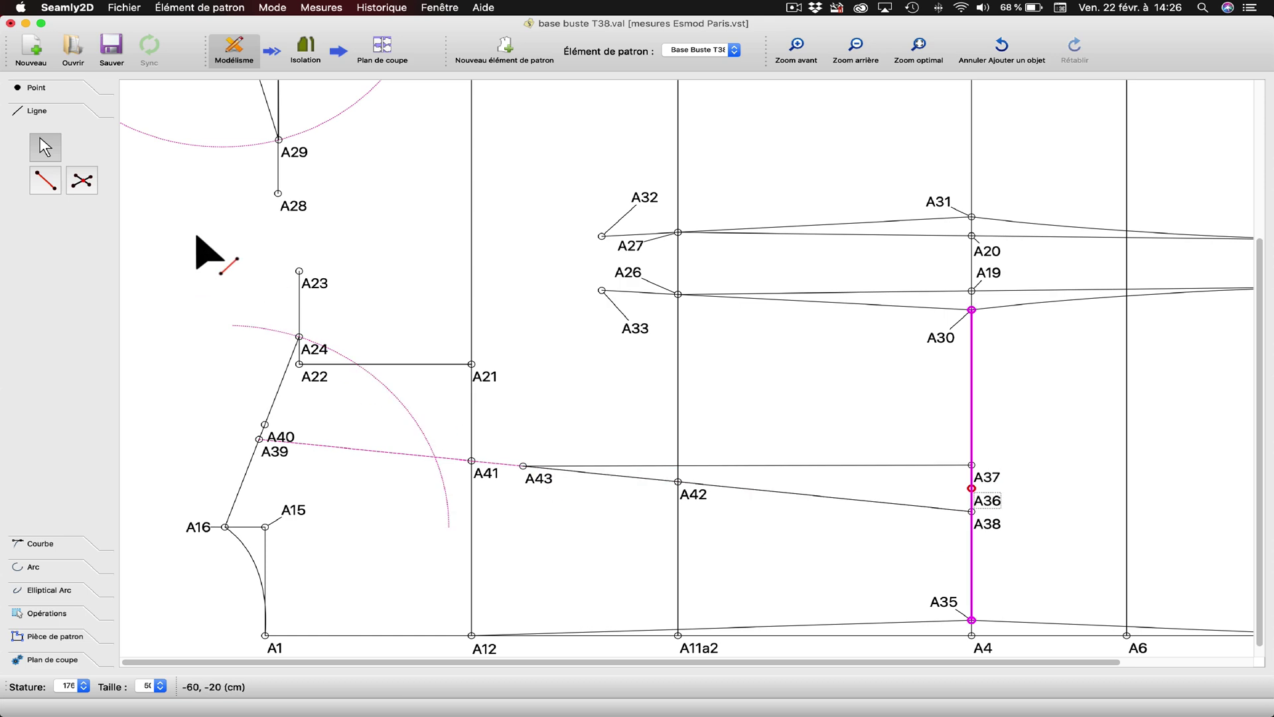
{"action": "left_click", "coordinate": [45, 179]}
{"action": "left_click", "coordinate": [973, 489]}
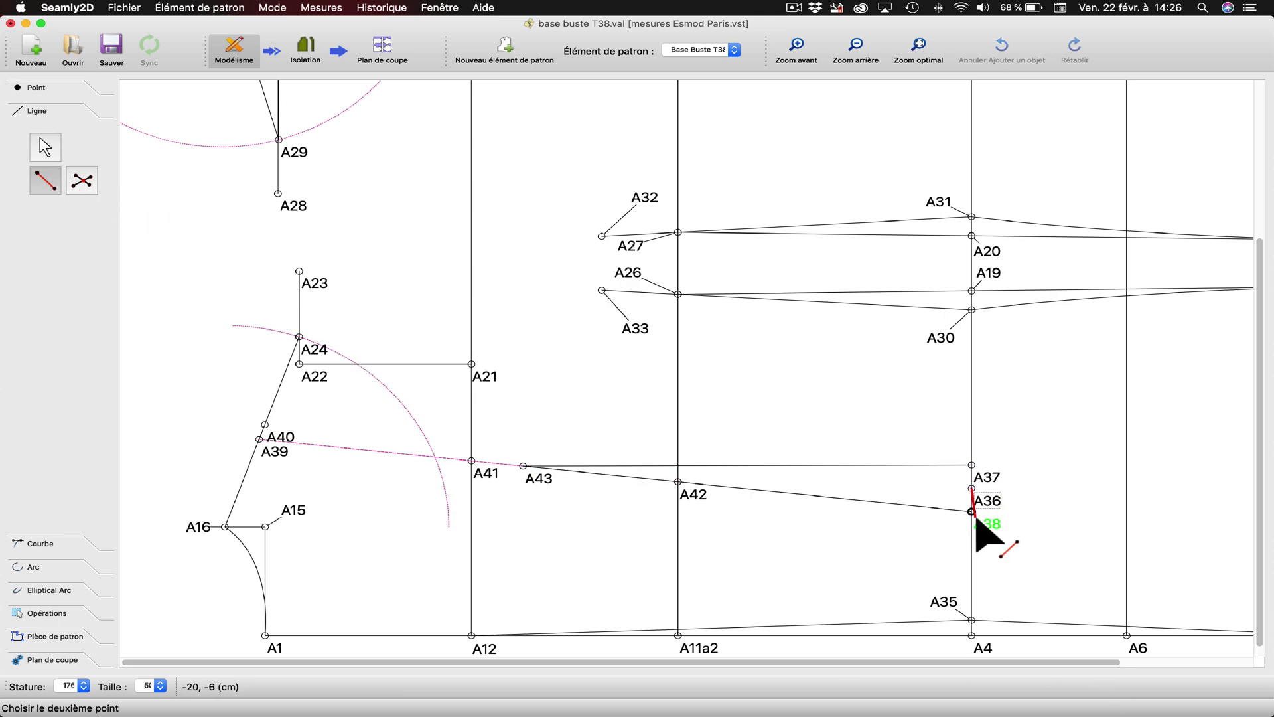
{"action": "left_click", "coordinate": [532, 479]}
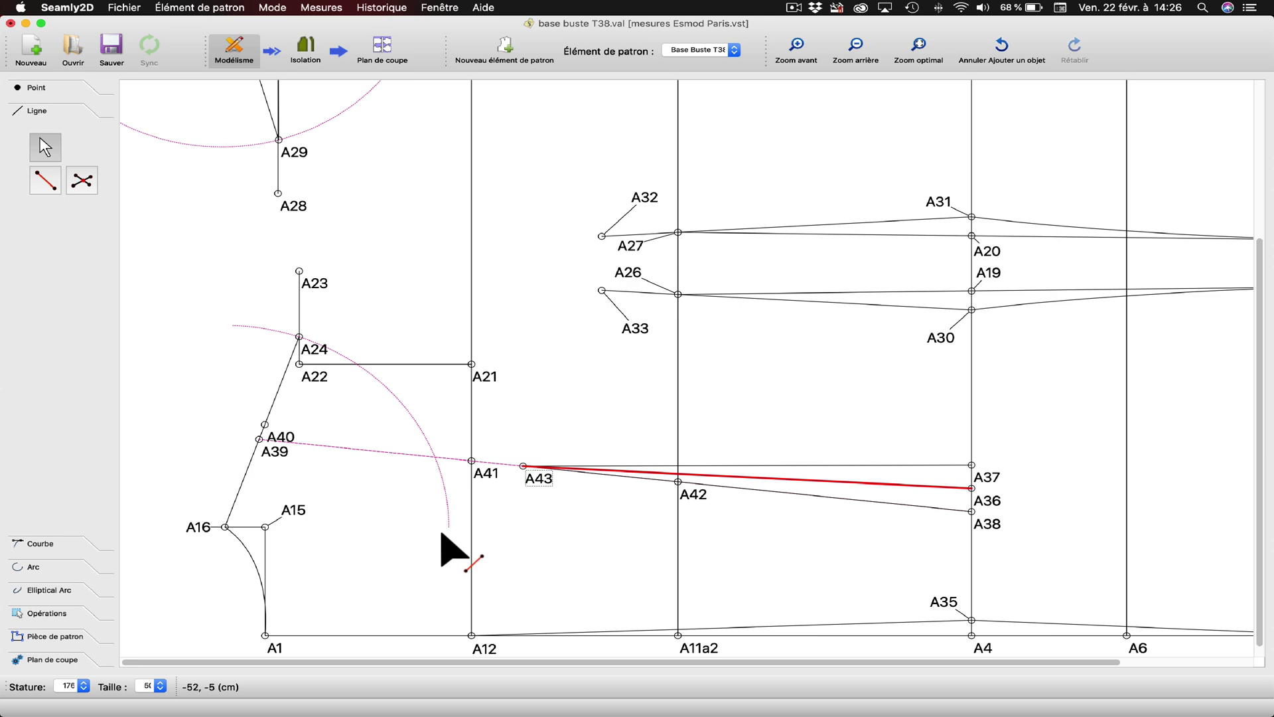
- Extend the dart centre line from A36 with a point at a length of 22 cm and an angle of 0°
{"action": "left_click_drag", "start_coordinate": [730, 662], "coordinate": [919, 671]}
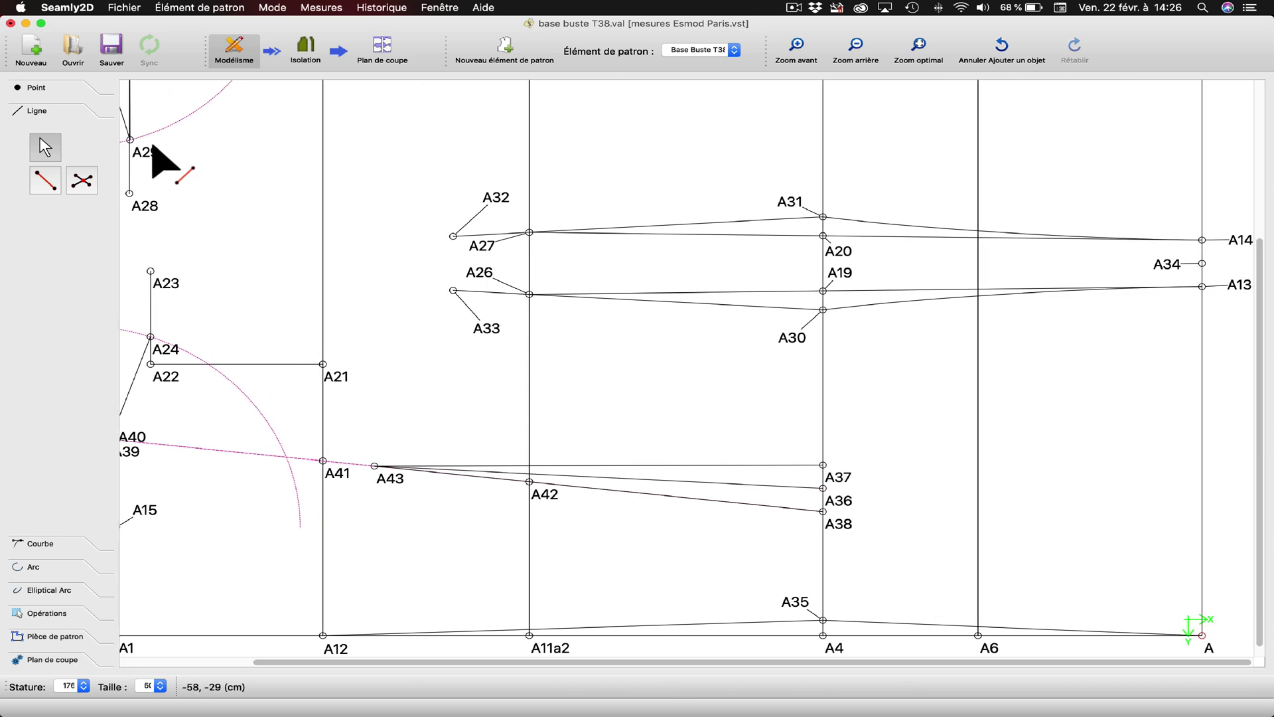
{"action": "left_click", "coordinate": [36, 86]}
{"action": "left_click", "coordinate": [46, 156]}
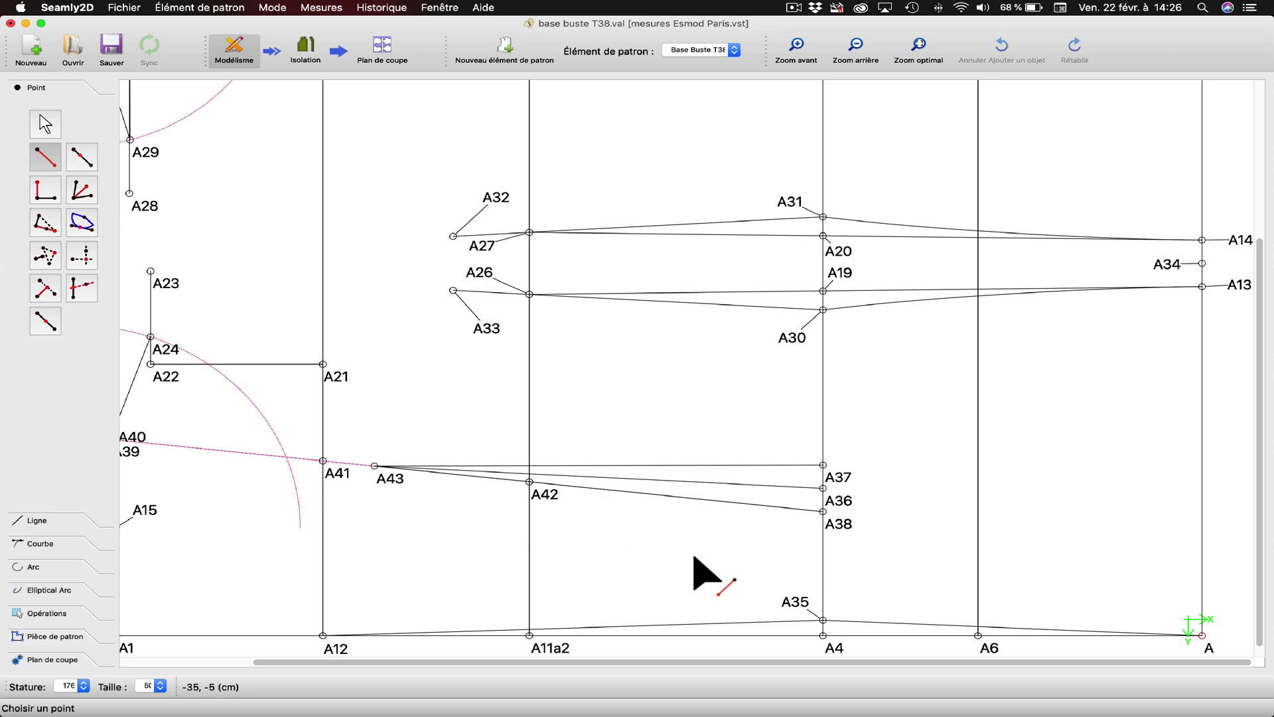
{"action": "left_click", "coordinate": [834, 499]}
{"action": "left_click", "coordinate": [1205, 491]}
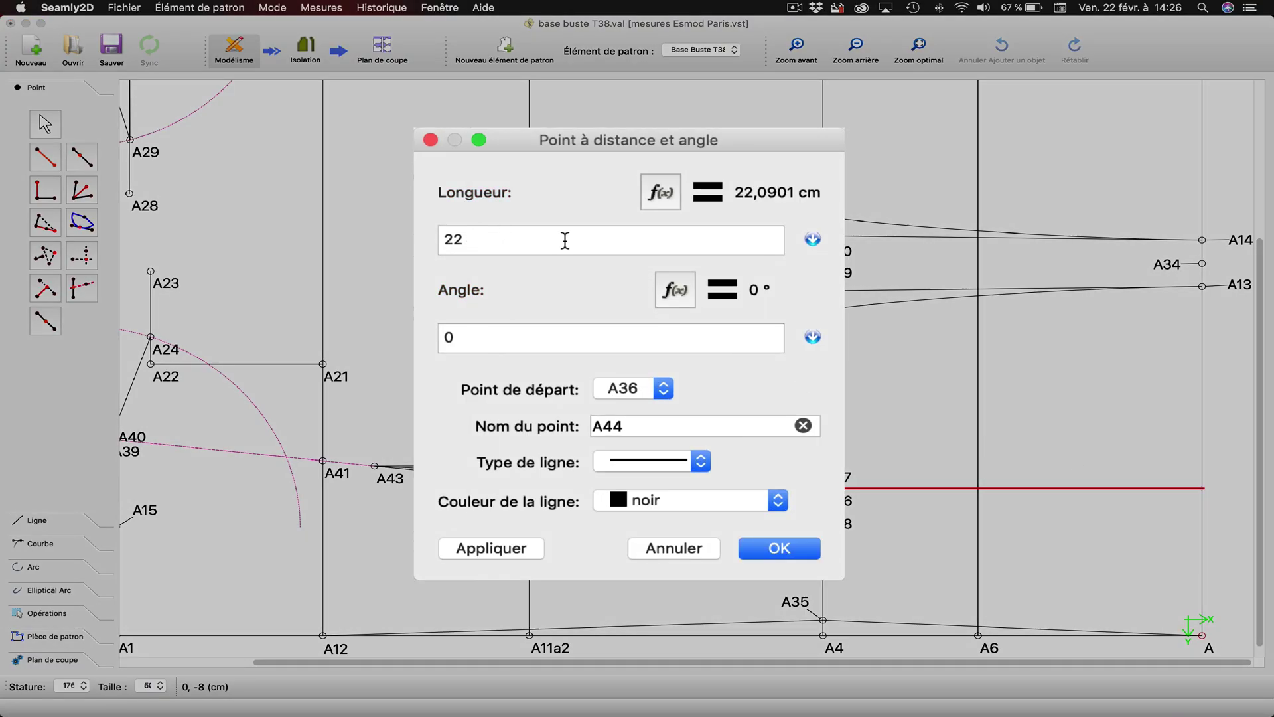
{"action": "left_click", "coordinate": [490, 548]}
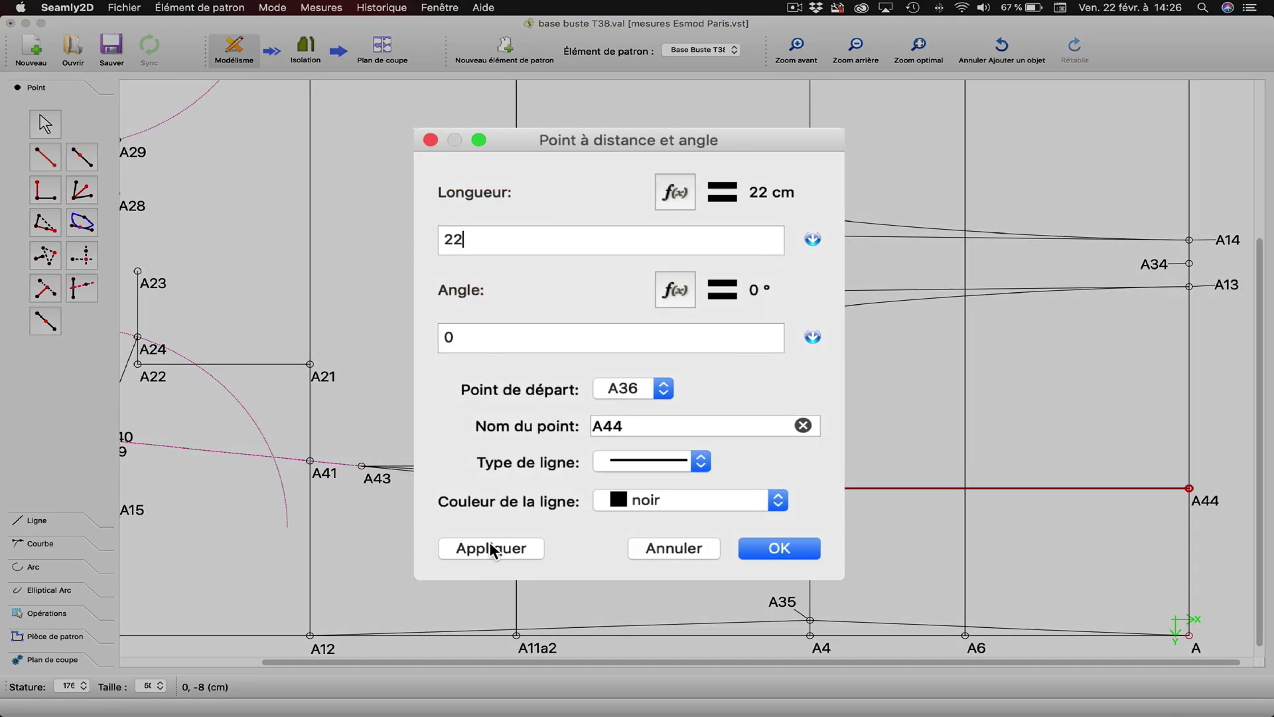
{"action": "left_click", "coordinate": [778, 549]}
- Place a point on the dart centre line 9 cm from A44 towards A36
{"action": "left_click", "coordinate": [37, 520]}
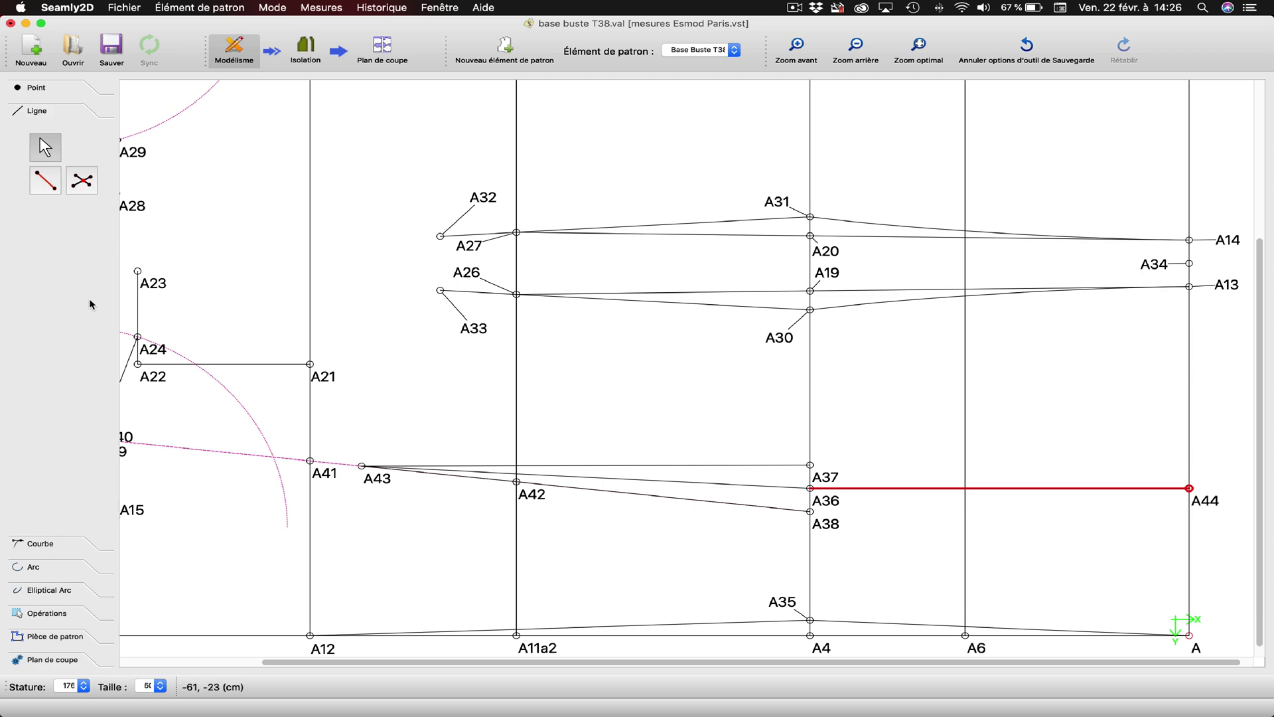
{"action": "left_click", "coordinate": [36, 87]}
{"action": "left_click", "coordinate": [82, 156]}
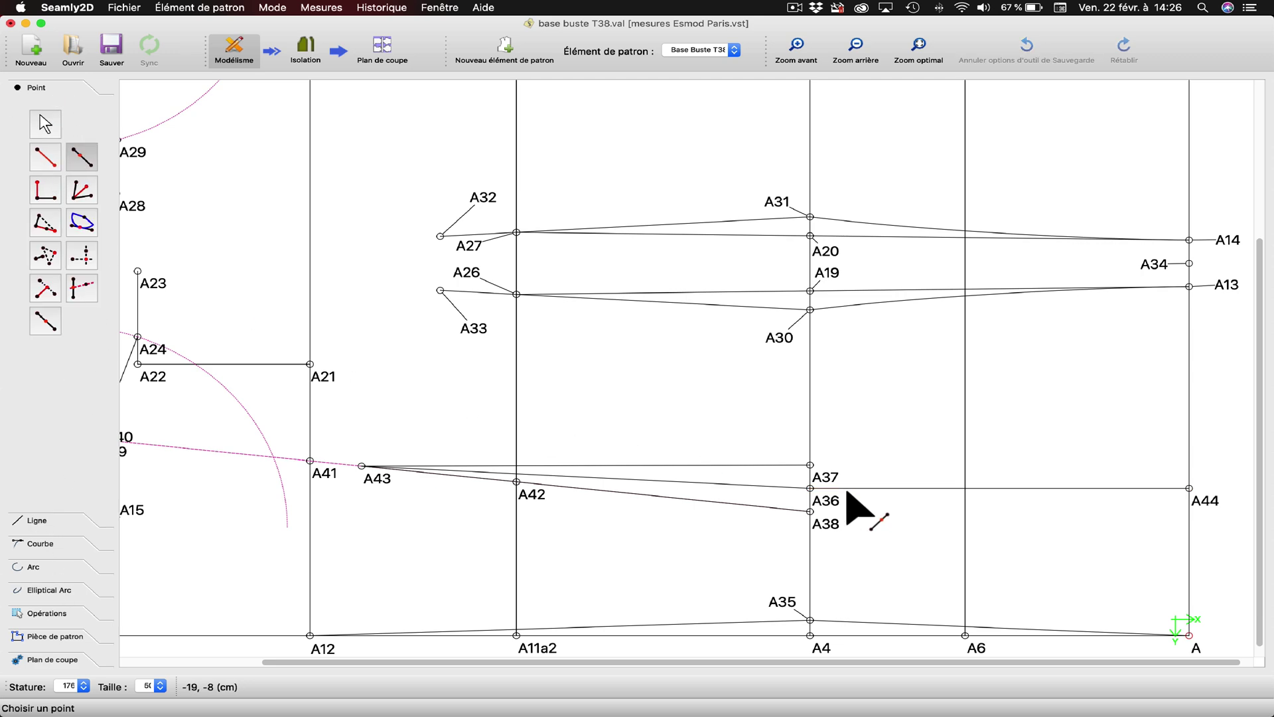
{"action": "left_click", "coordinate": [1212, 508]}
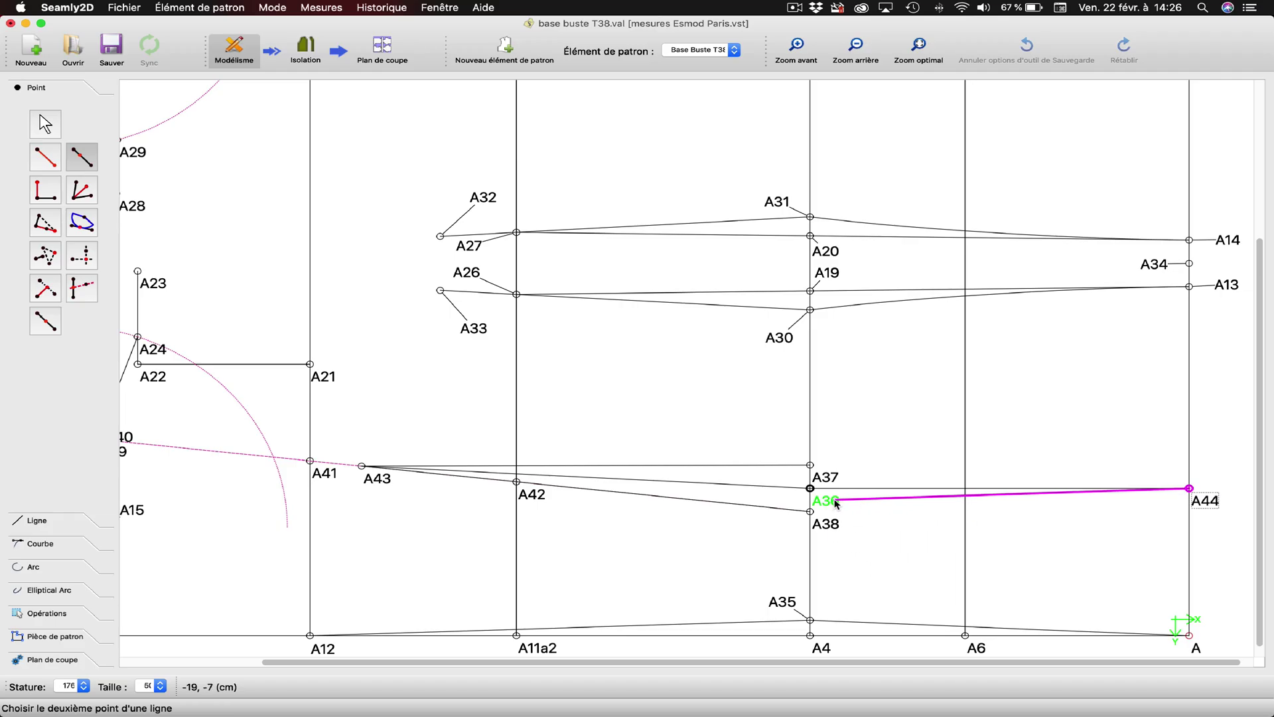
{"action": "left_click", "coordinate": [811, 489]}
{"action": "type", "text": "9"}
{"action": "left_click", "coordinate": [436, 531]}
{"action": "left_click", "coordinate": [862, 527]}
- Draw the two lower dart legs from A38 and A37 to the point 9 cm from A44
{"action": "left_click", "coordinate": [36, 520]}
{"action": "left_click", "coordinate": [46, 180]}
{"action": "left_click", "coordinate": [823, 521]}
{"action": "left_click", "coordinate": [1037, 493]}
{"action": "left_click", "coordinate": [811, 465]}
{"action": "left_click", "coordinate": [1034, 488]}
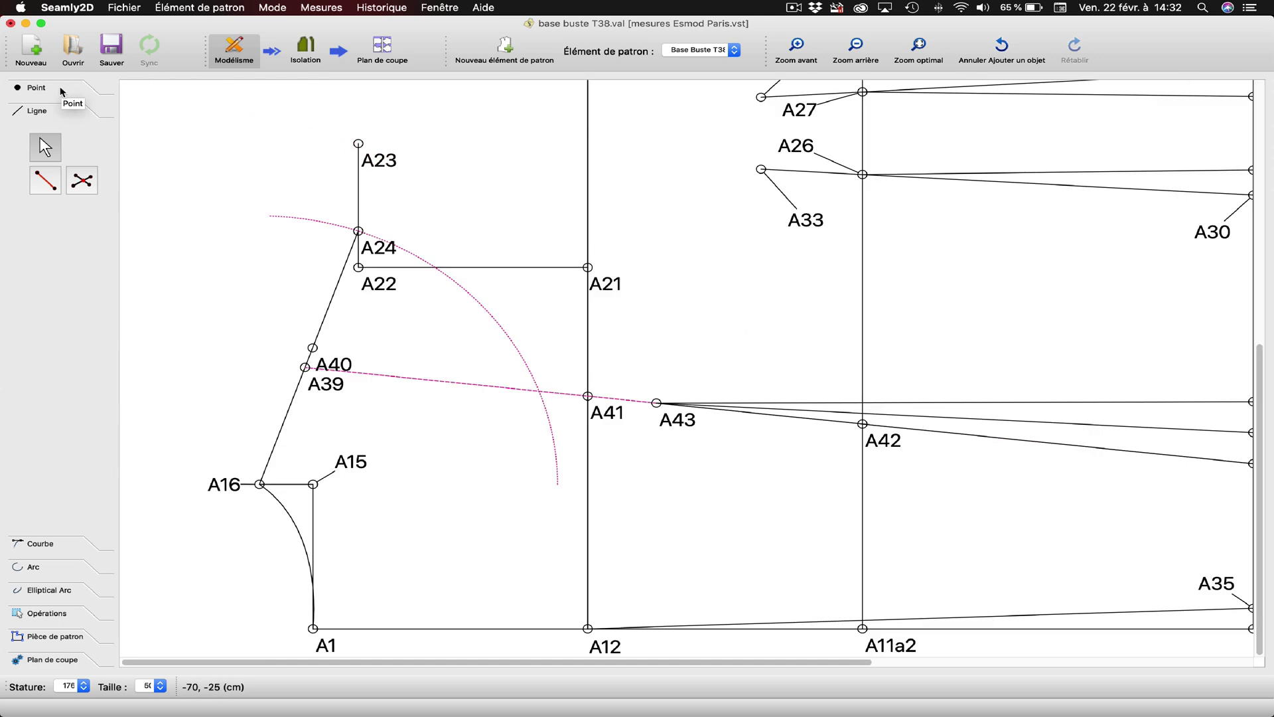
- Place a point on line A39–A41 at 7 cm from A39 for the shoulder blade dart
{"action": "left_click", "coordinate": [60, 91]}
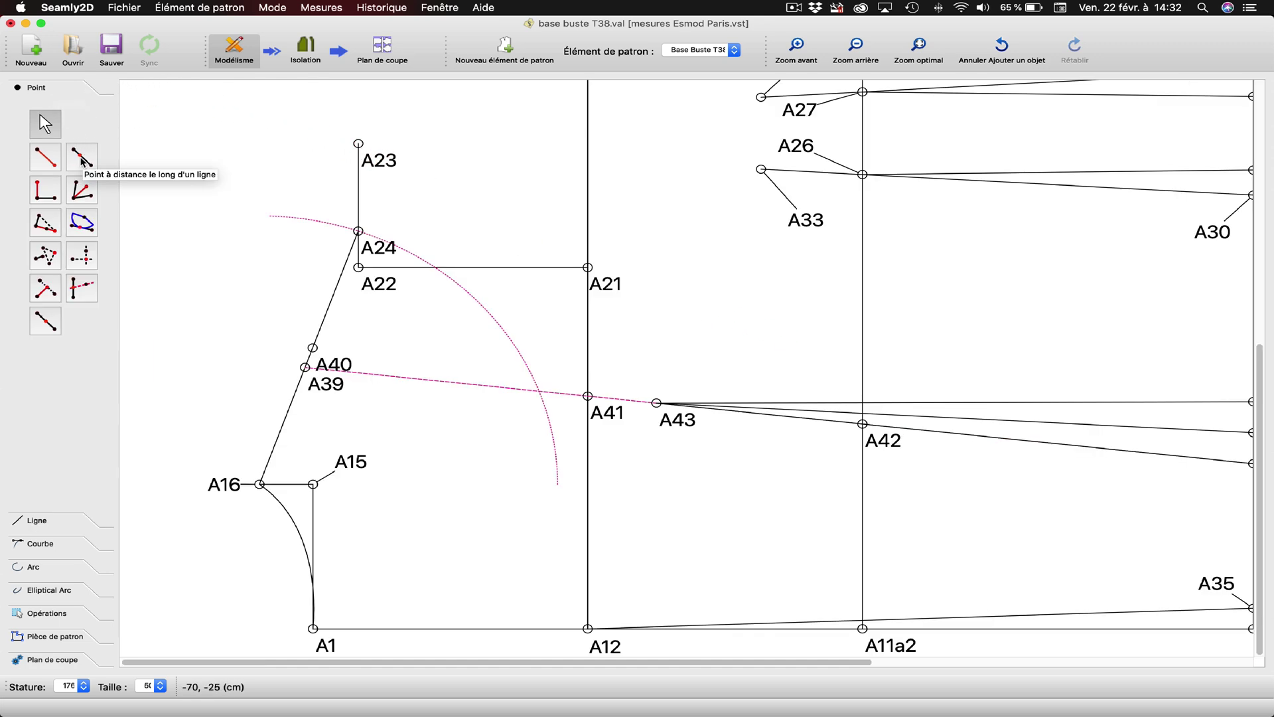
{"action": "left_click", "coordinate": [81, 160]}
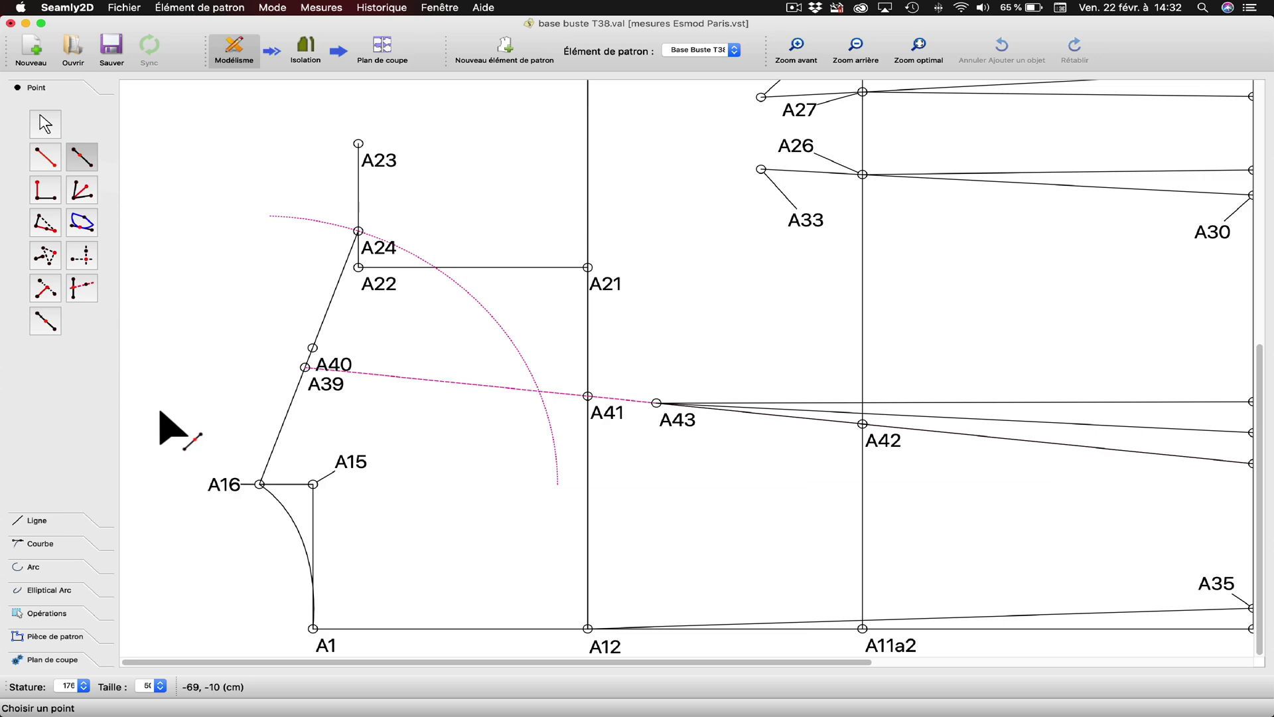
{"action": "left_click", "coordinate": [329, 393]}
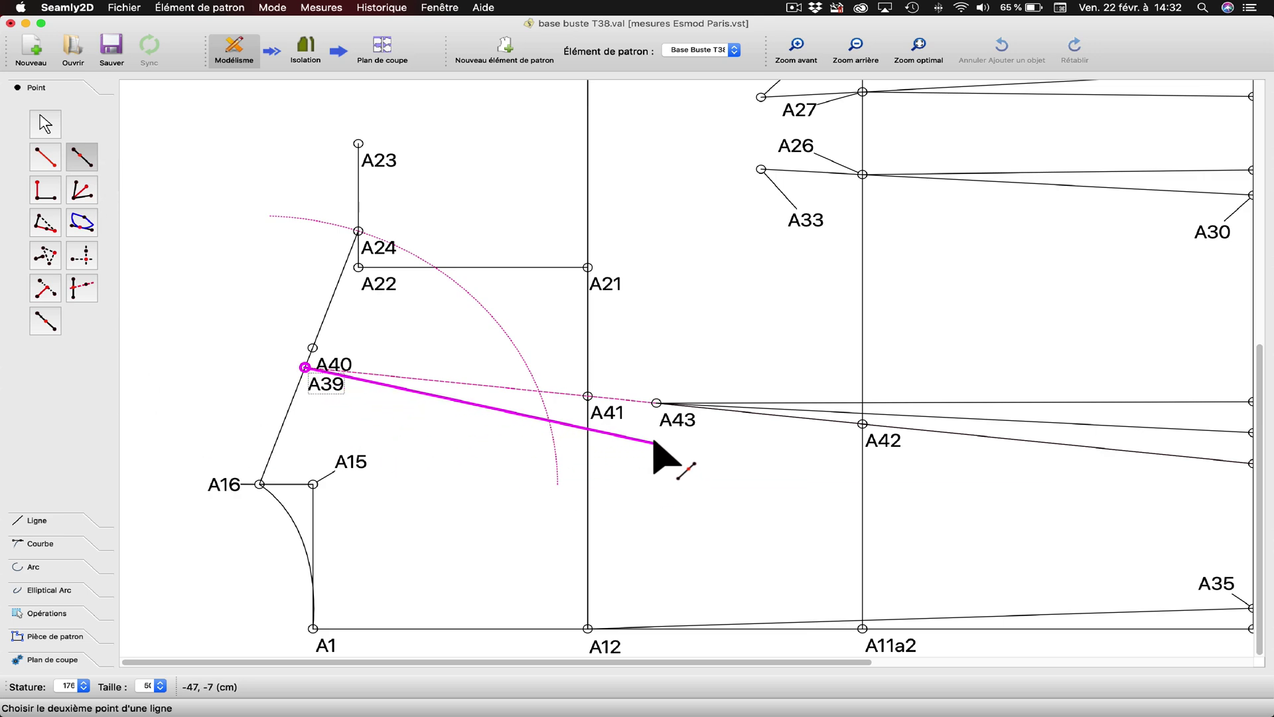
{"action": "left_click", "coordinate": [605, 412]}
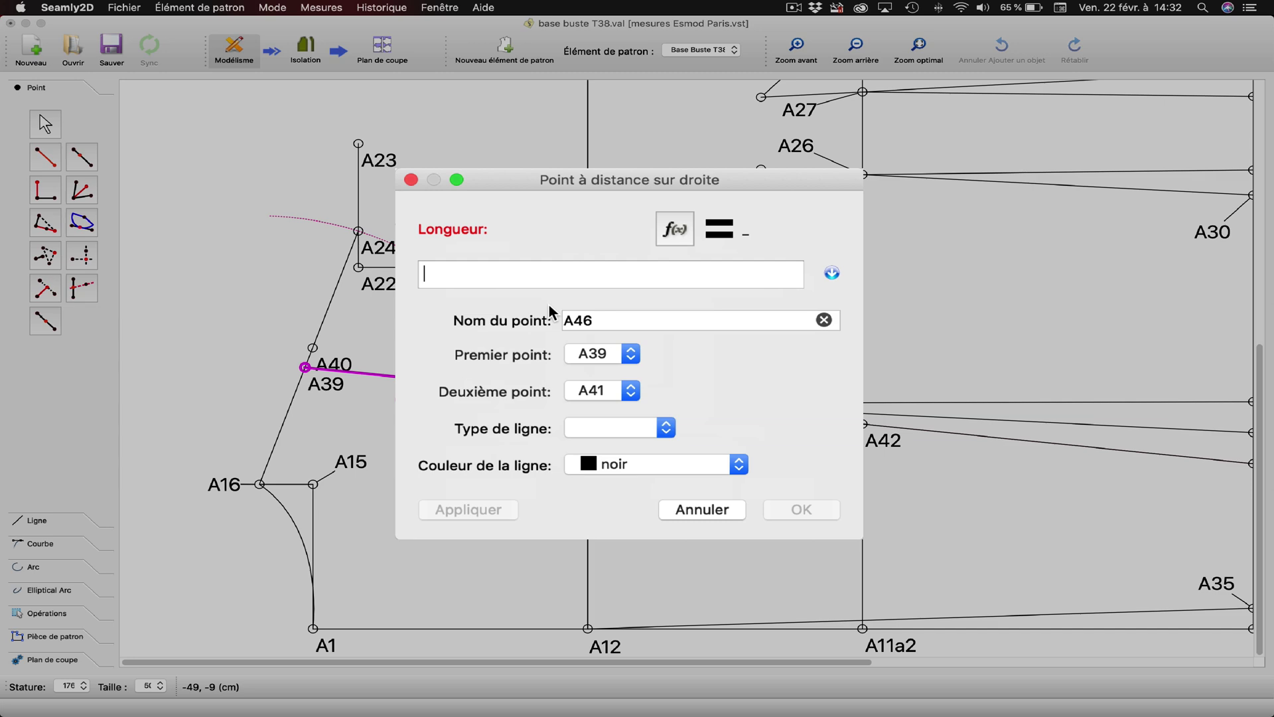
{"action": "type", "text": "7"}
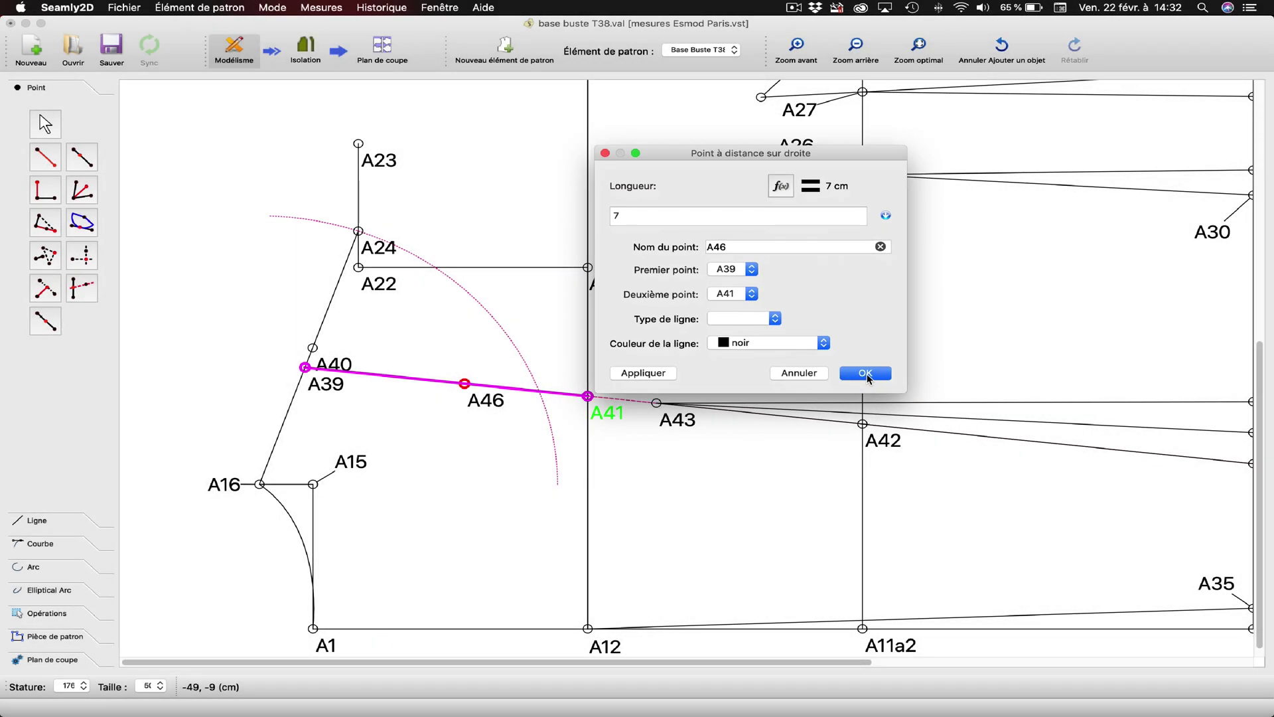
{"action": "left_click", "coordinate": [865, 374]}
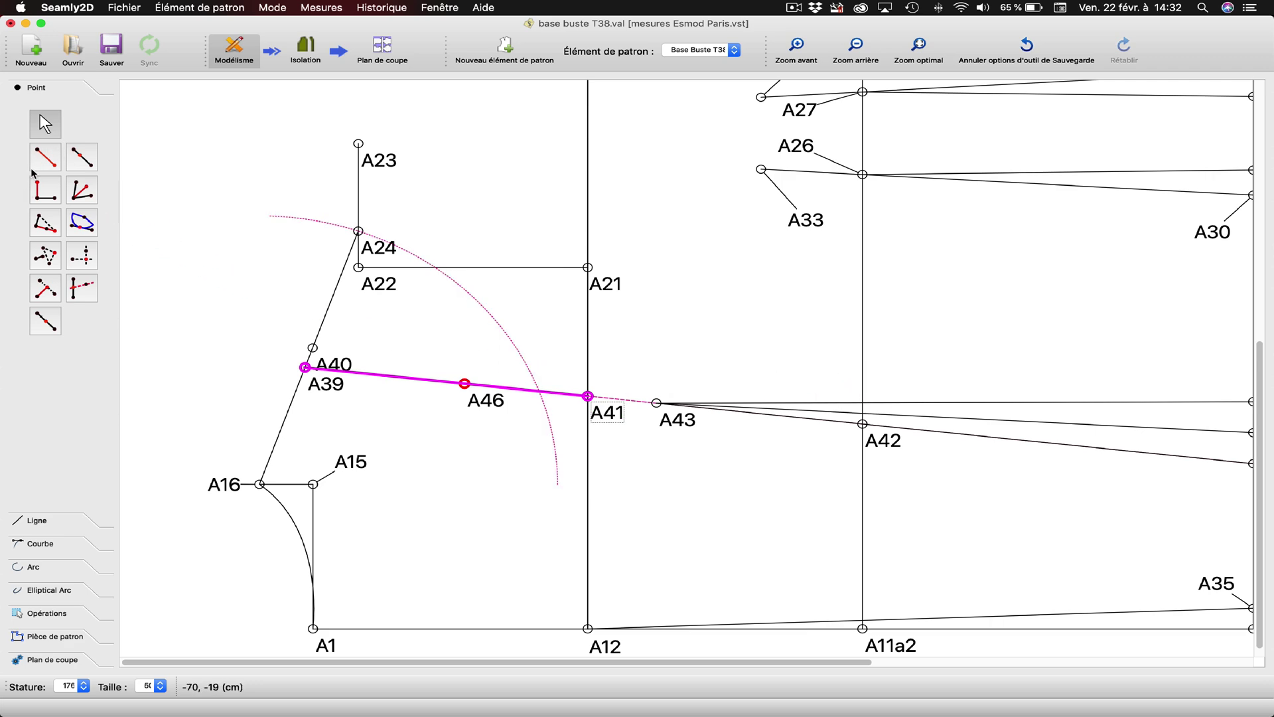
- Draw a shoulder blade dart leg from A46 to A40 on the shoulder line
{"action": "left_click", "coordinate": [32, 522]}
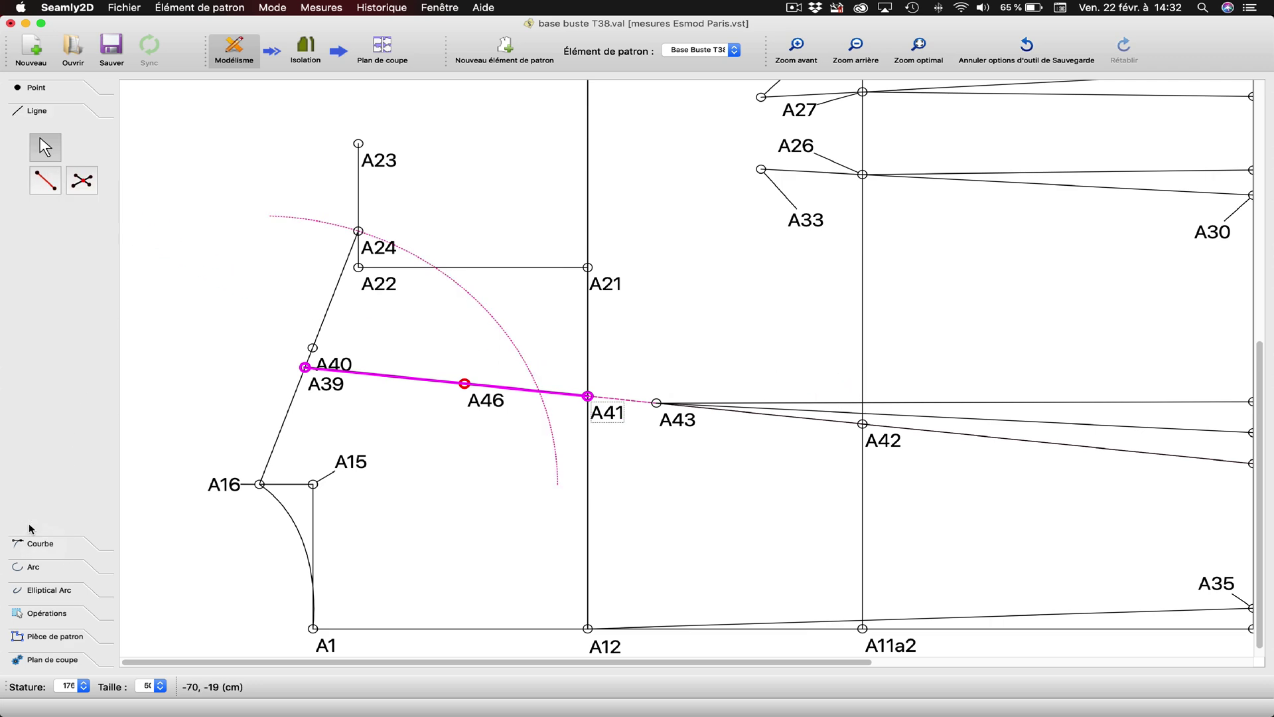
{"action": "left_click", "coordinate": [46, 185]}
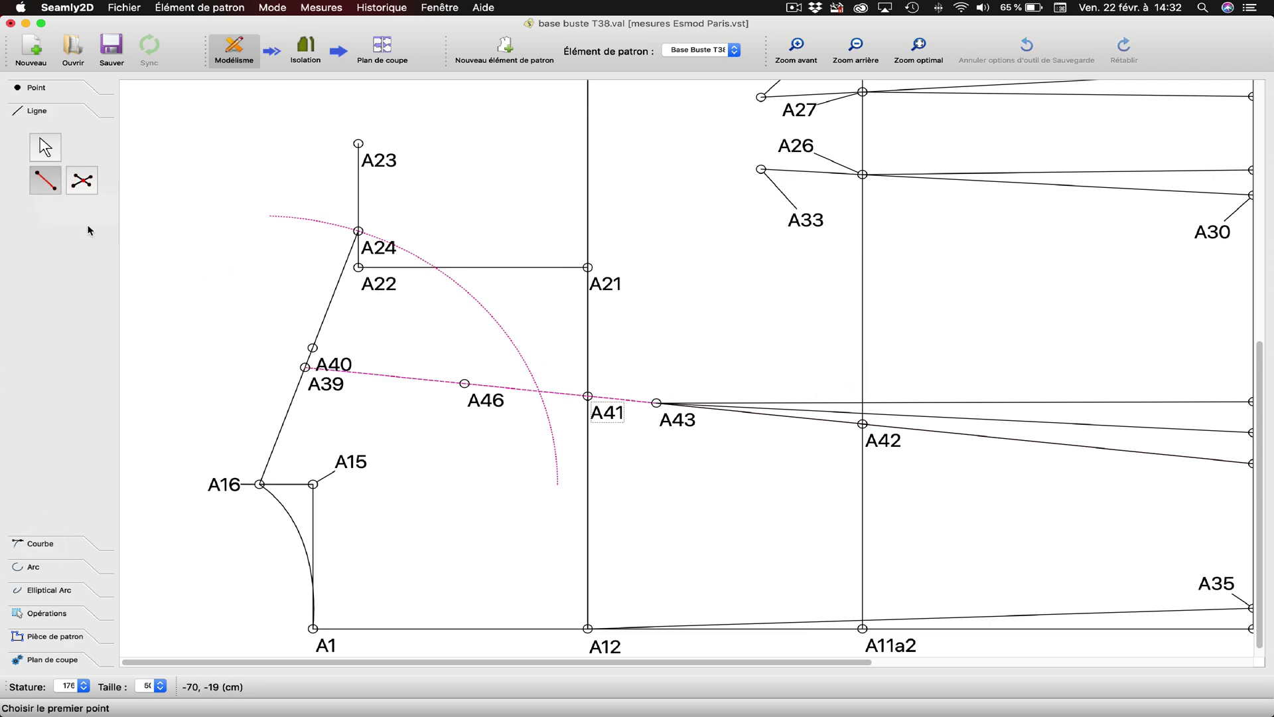
{"action": "left_click", "coordinate": [465, 383]}
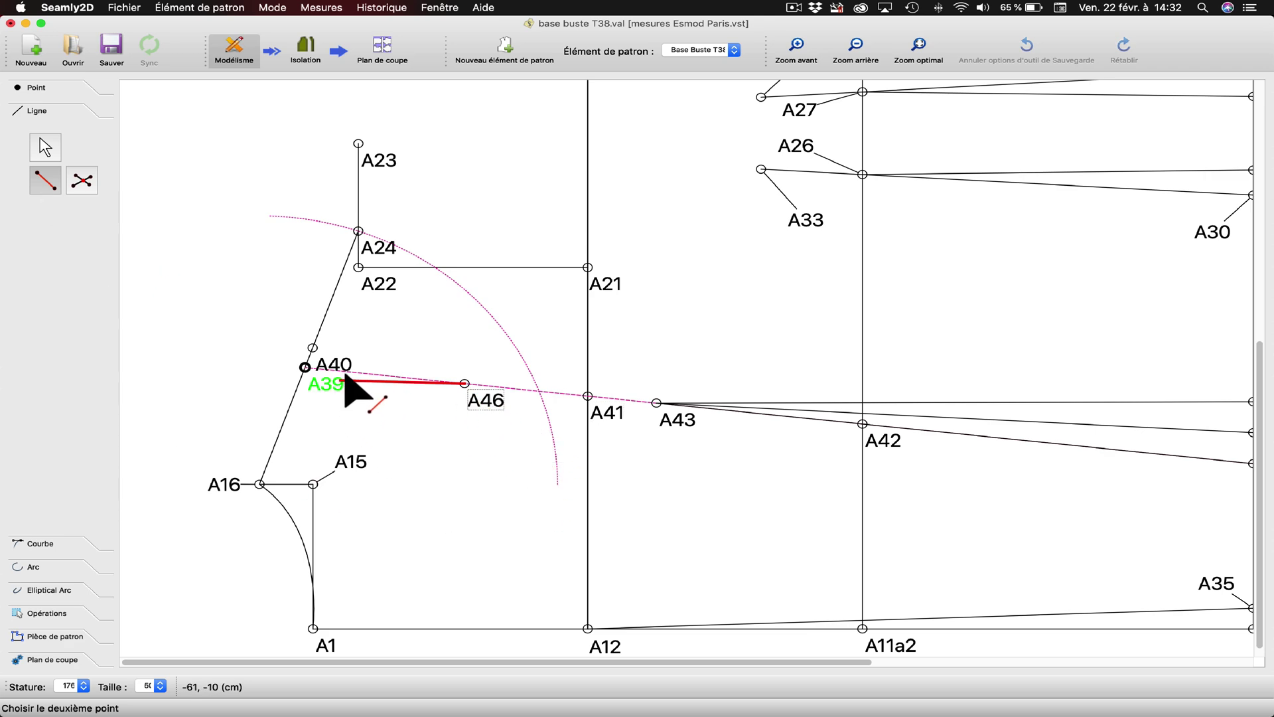
{"action": "left_click", "coordinate": [313, 347]}
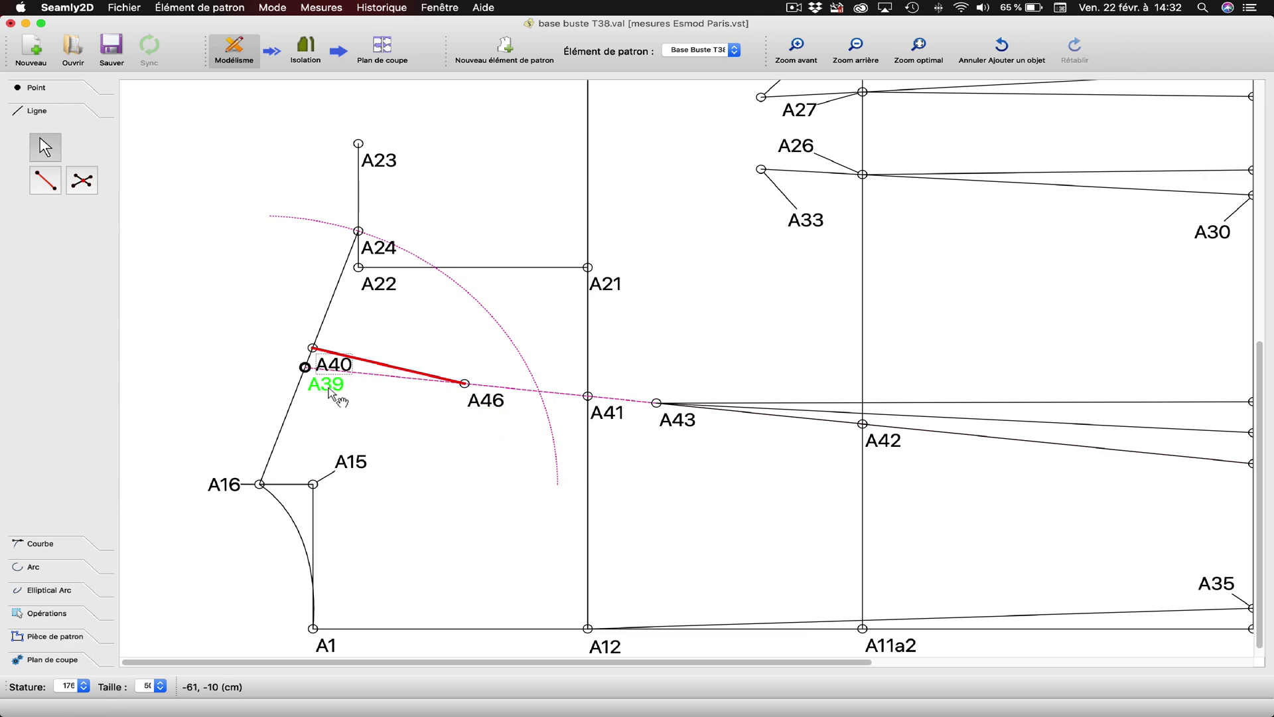
- Reposition the labels of A40 and A39 so they sit clear of the shoulder dart lines
{"action": "left_click_drag", "start_coordinate": [341, 373], "coordinate": [334, 414]}
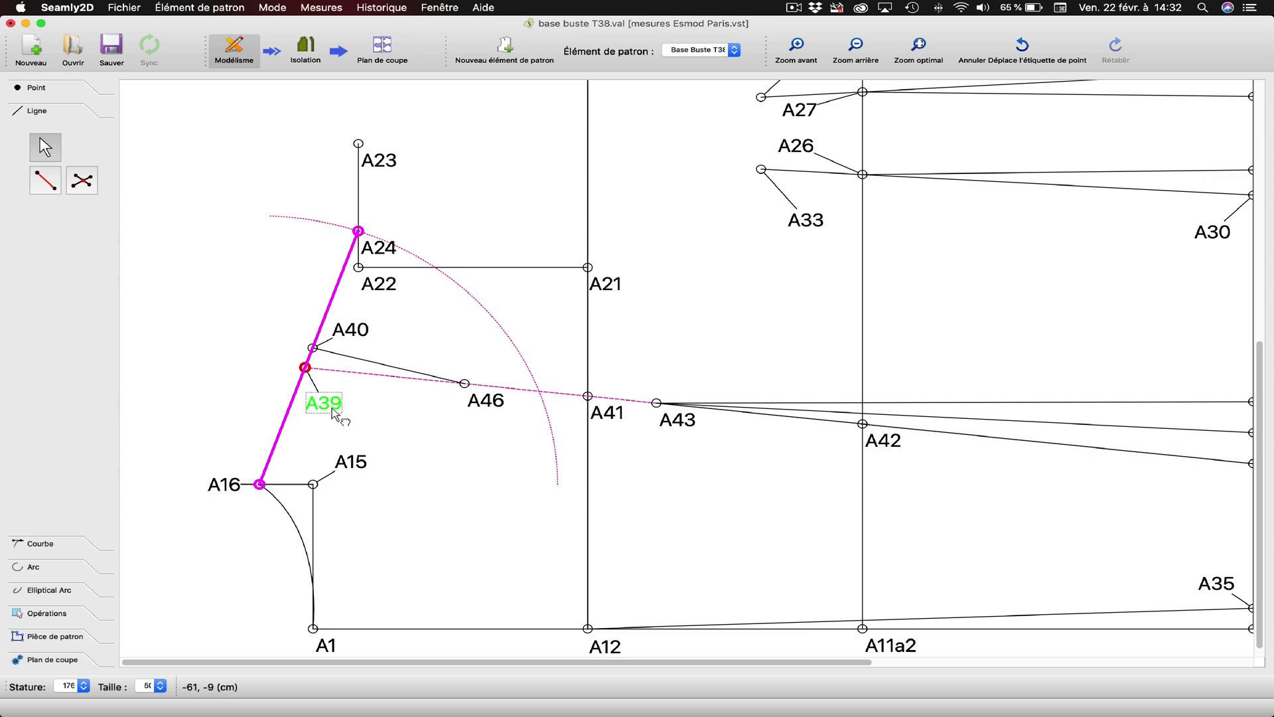
{"action": "left_click", "coordinate": [208, 227]}
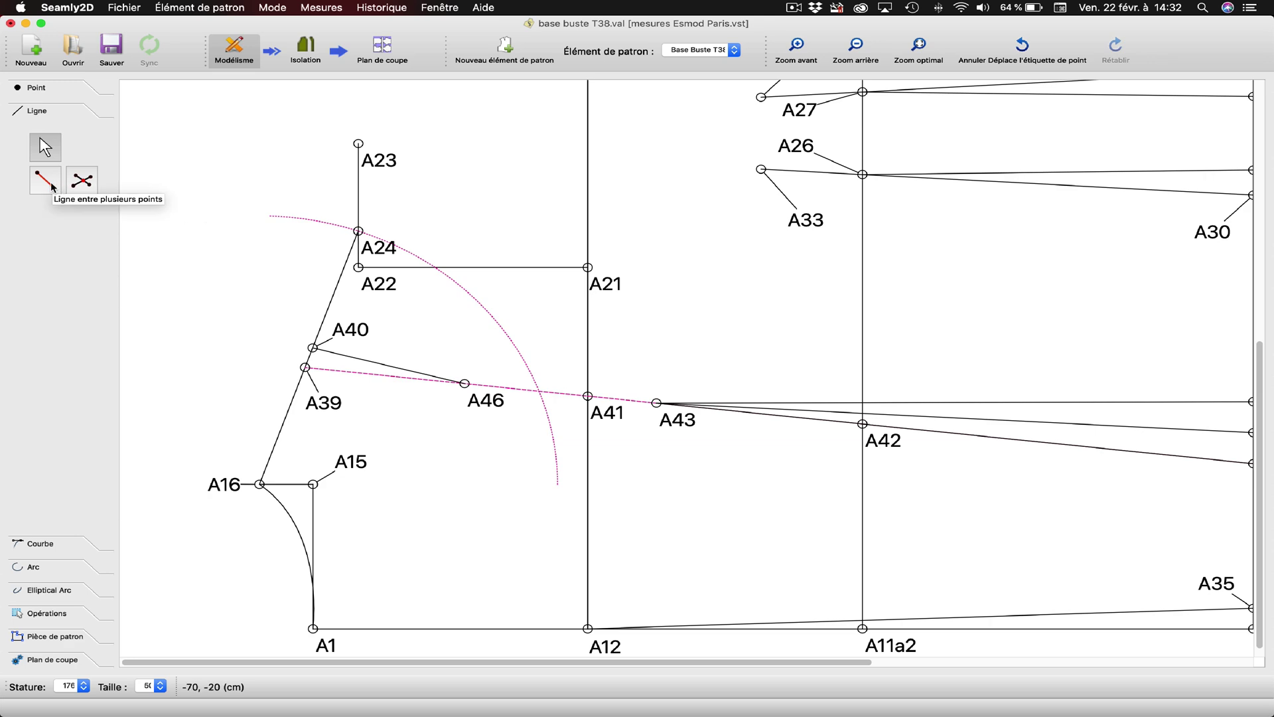
- Restyle the shoulder dart leg A46–A40 as a dashed deep pink line
{"action": "right_click", "coordinate": [366, 362]}
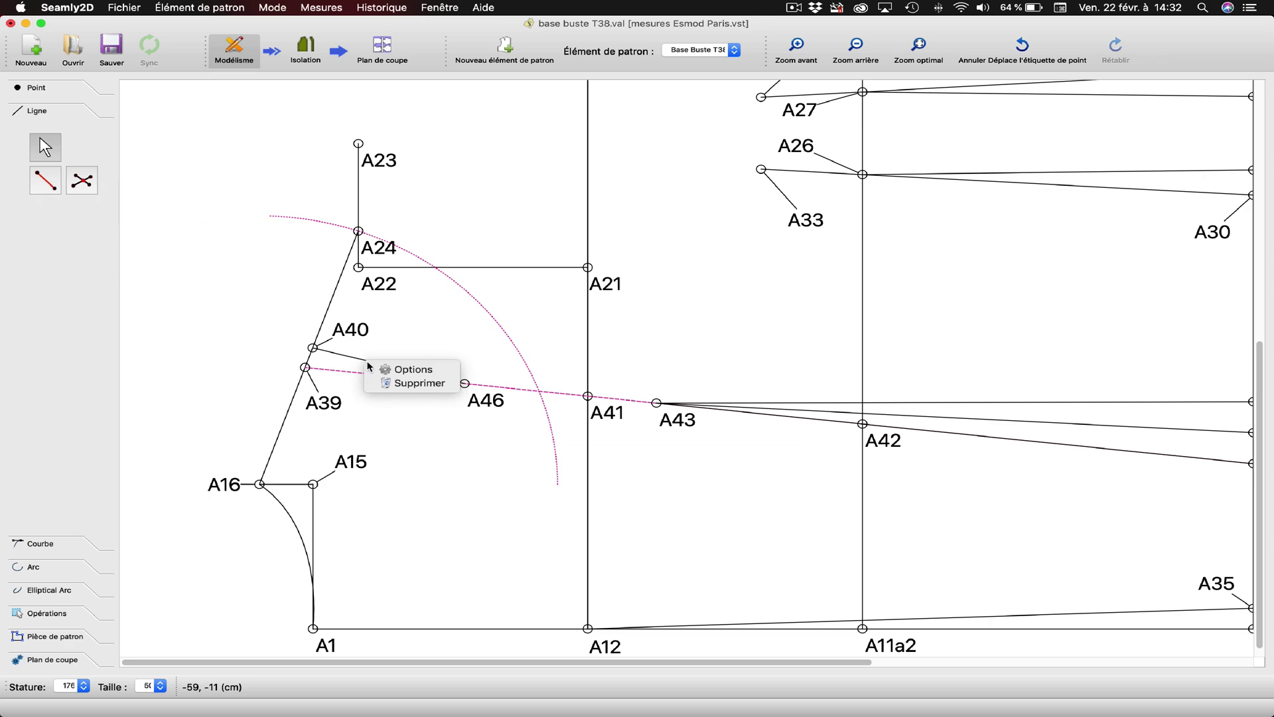
{"action": "left_click", "coordinate": [412, 367]}
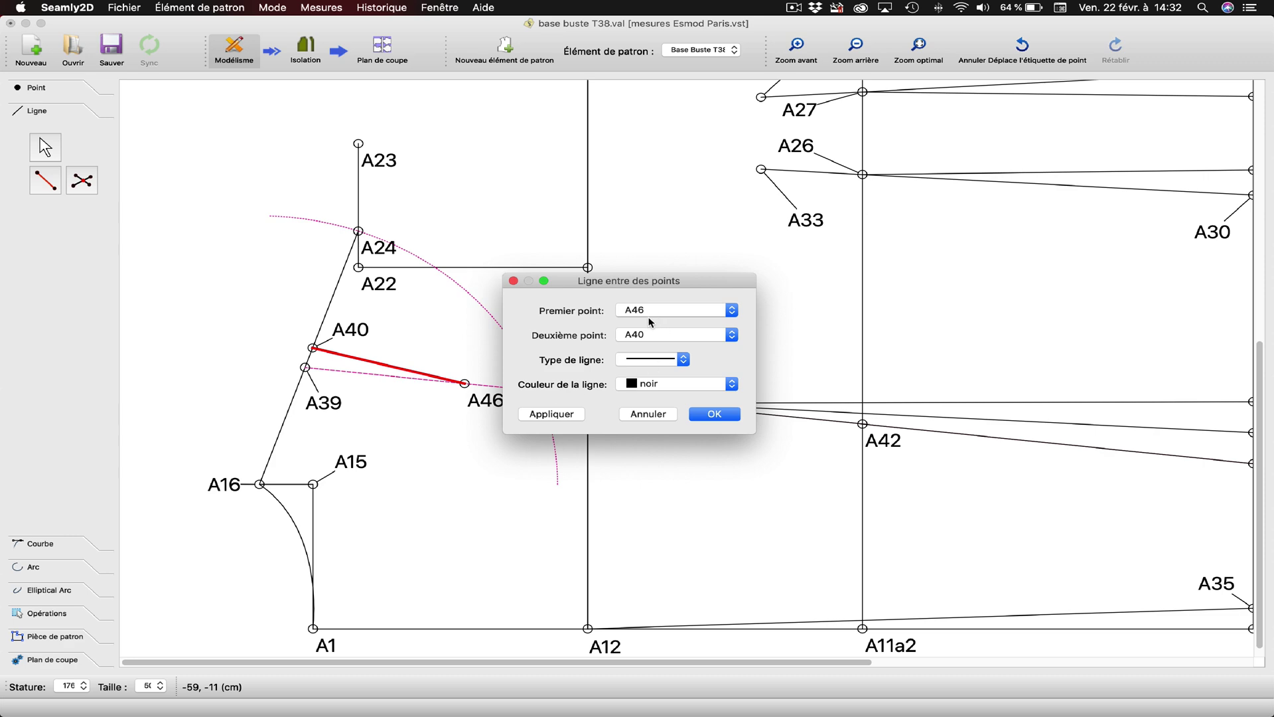
{"action": "left_click", "coordinate": [645, 360]}
{"action": "left_click", "coordinate": [645, 341]}
{"action": "left_click", "coordinate": [646, 384]}
{"action": "left_click", "coordinate": [645, 479]}
{"action": "left_click", "coordinate": [549, 414]}
{"action": "left_click", "coordinate": [717, 414]}
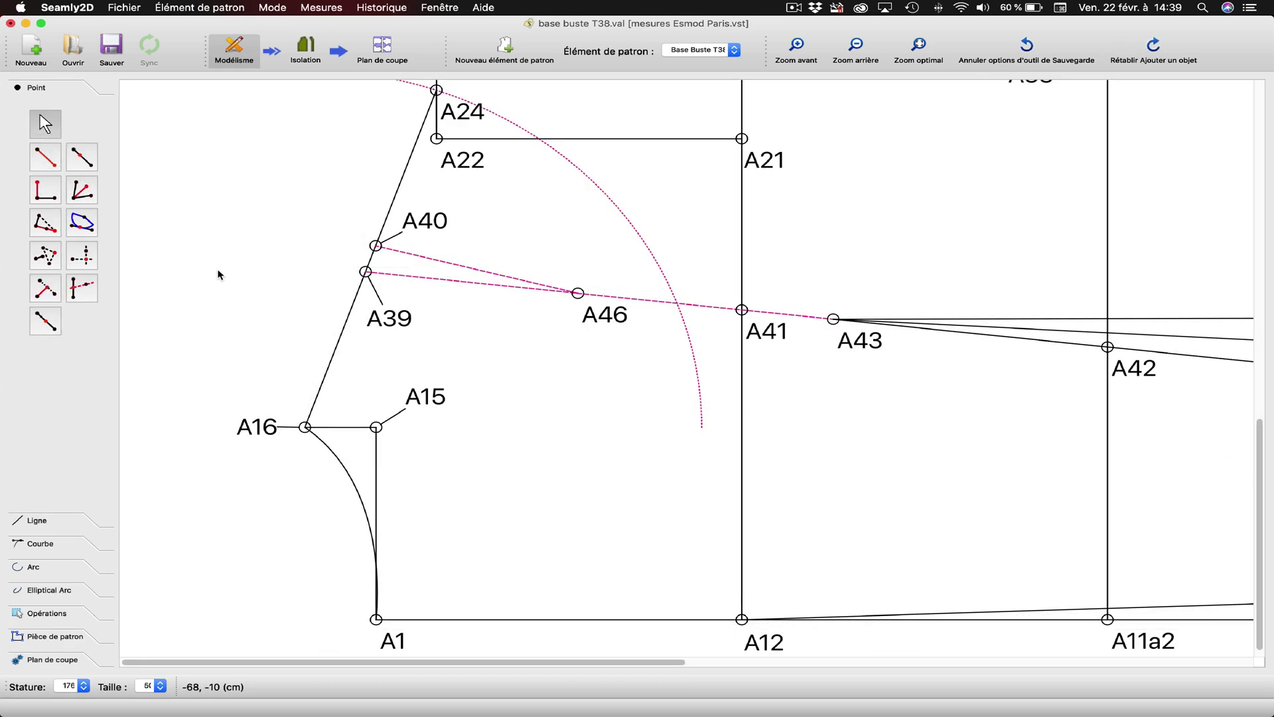
- Place a point on the shoulder line halfway between A39 and A40 using the length CurrentLength/2
{"action": "left_click", "coordinate": [51, 328]}
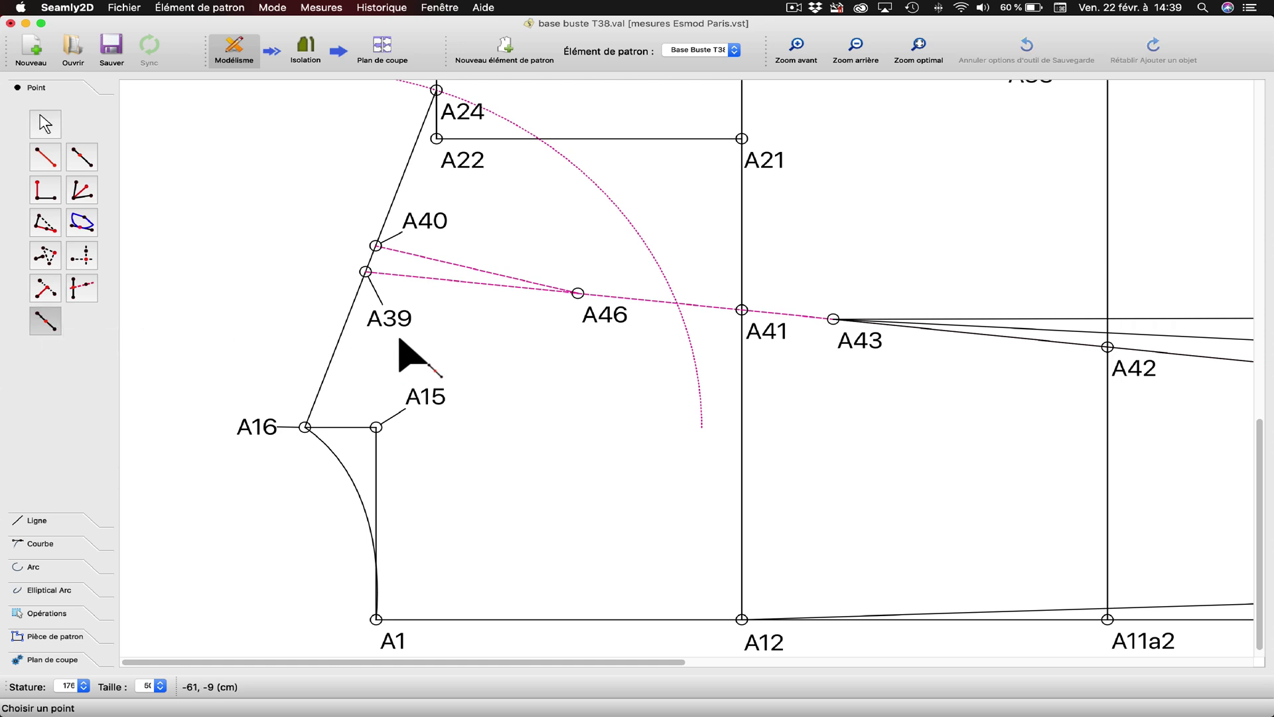
{"action": "left_click", "coordinate": [396, 327]}
{"action": "left_click", "coordinate": [375, 246]}
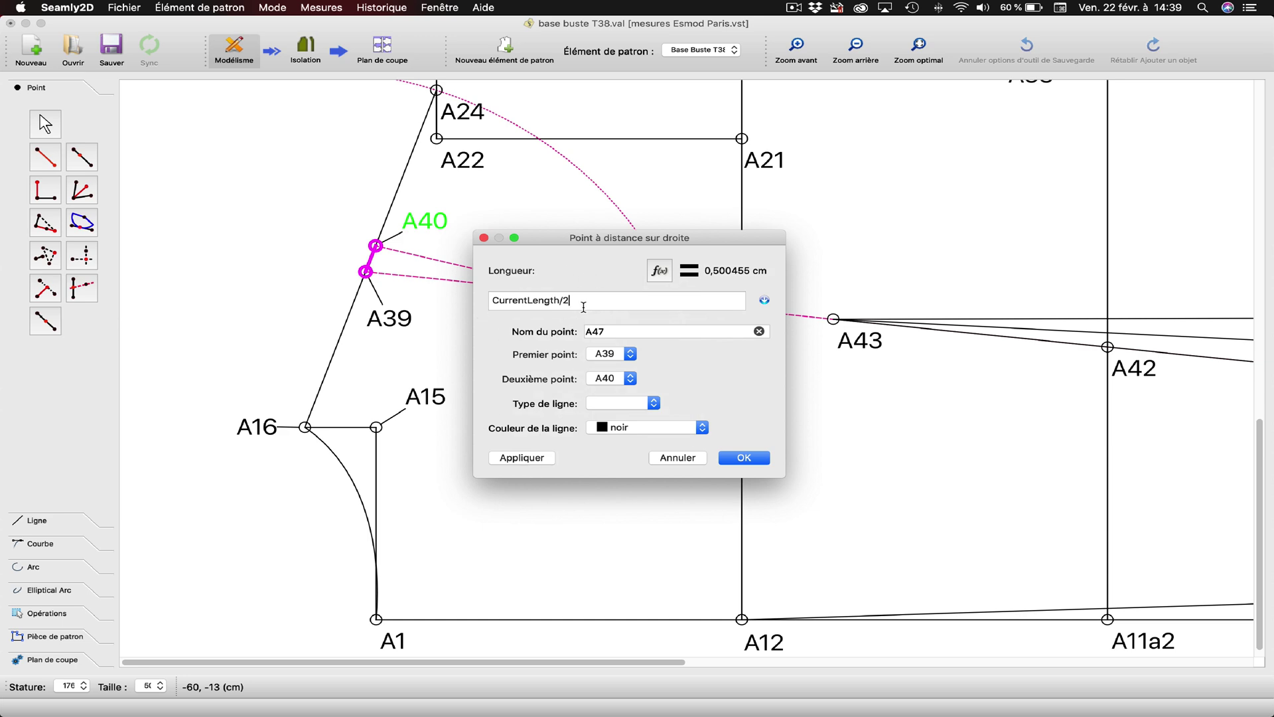
{"action": "left_click", "coordinate": [522, 458]}
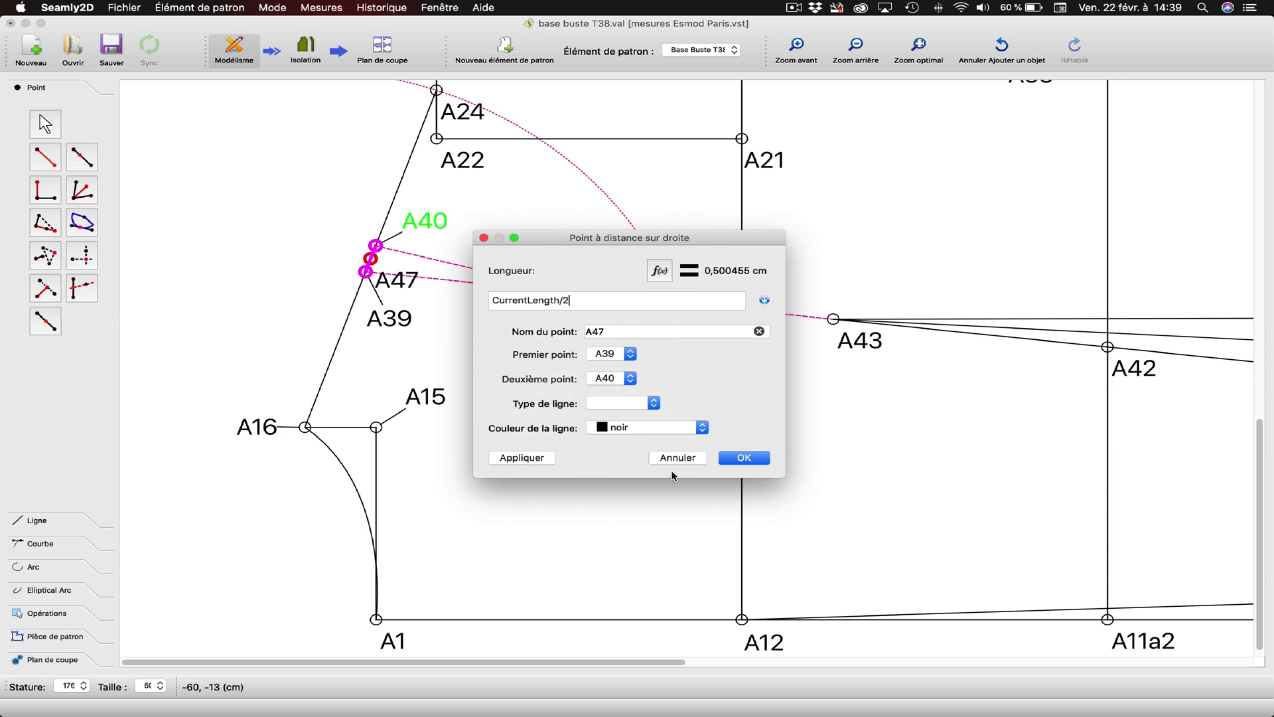
{"action": "left_click", "coordinate": [739, 458]}
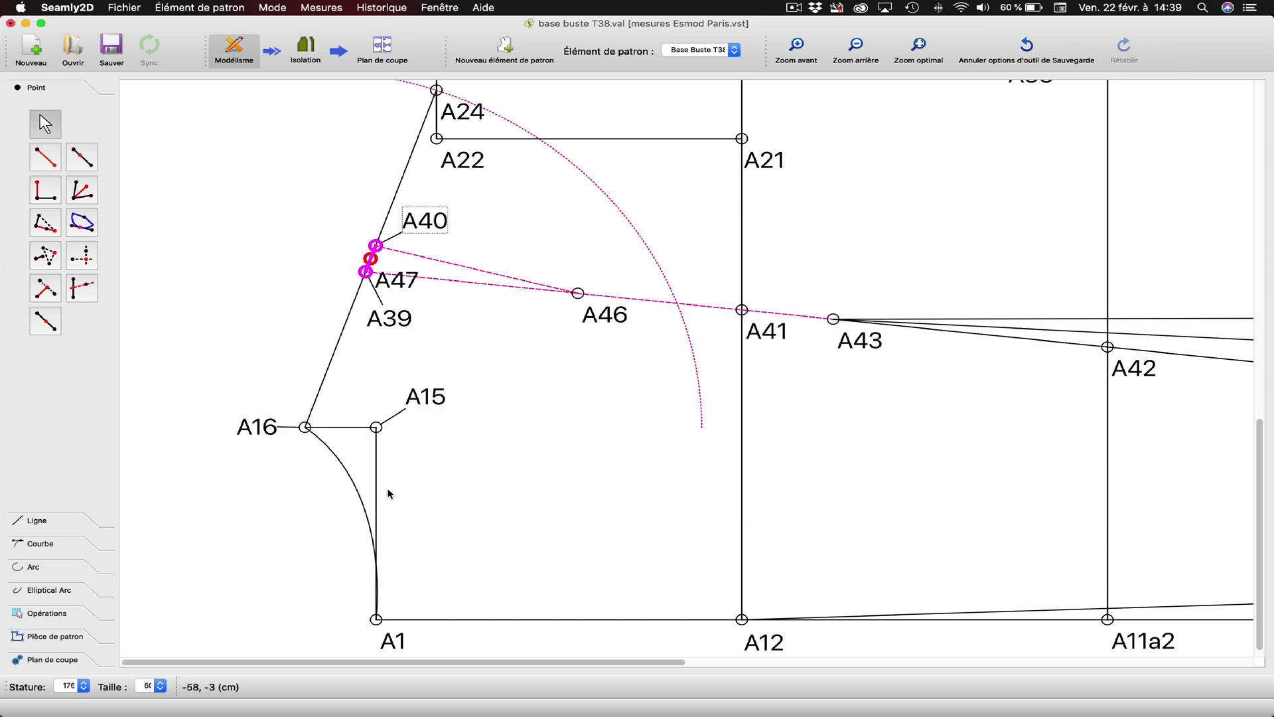
- Draw the shoulder dart's centre line from A46 to the midpoint A47
{"action": "left_click", "coordinate": [69, 526]}
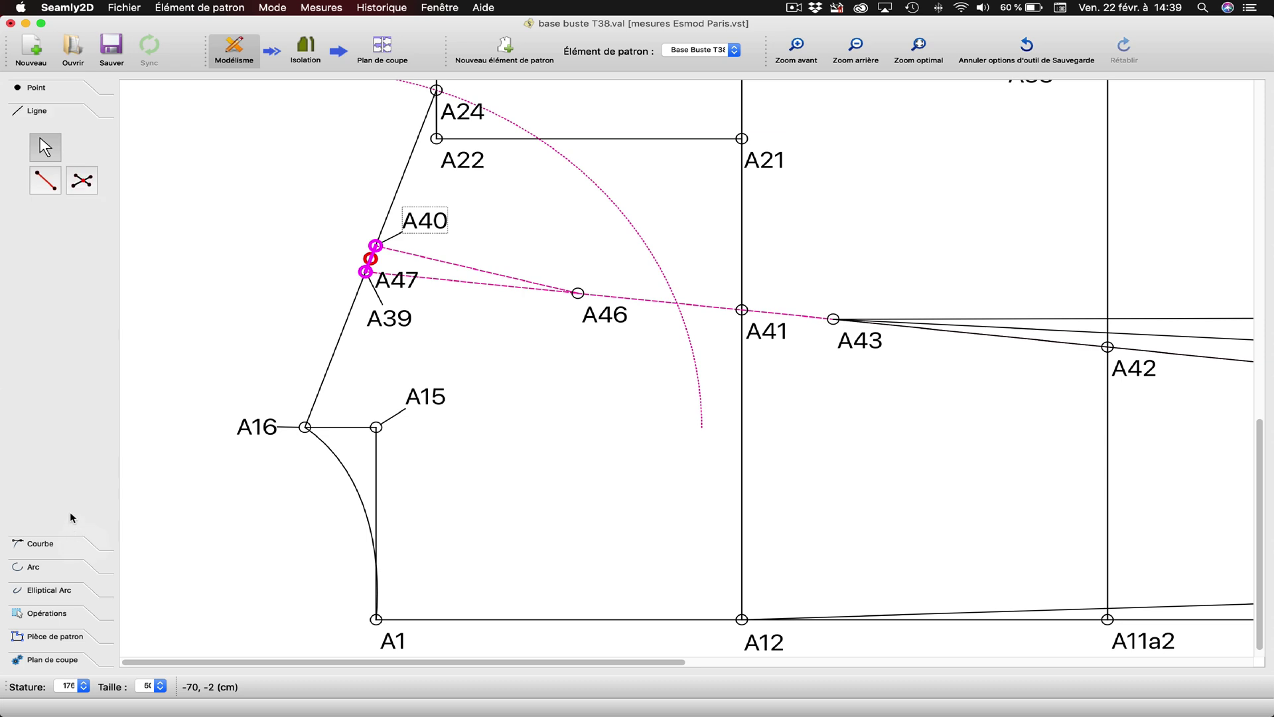
{"action": "left_click", "coordinate": [48, 183]}
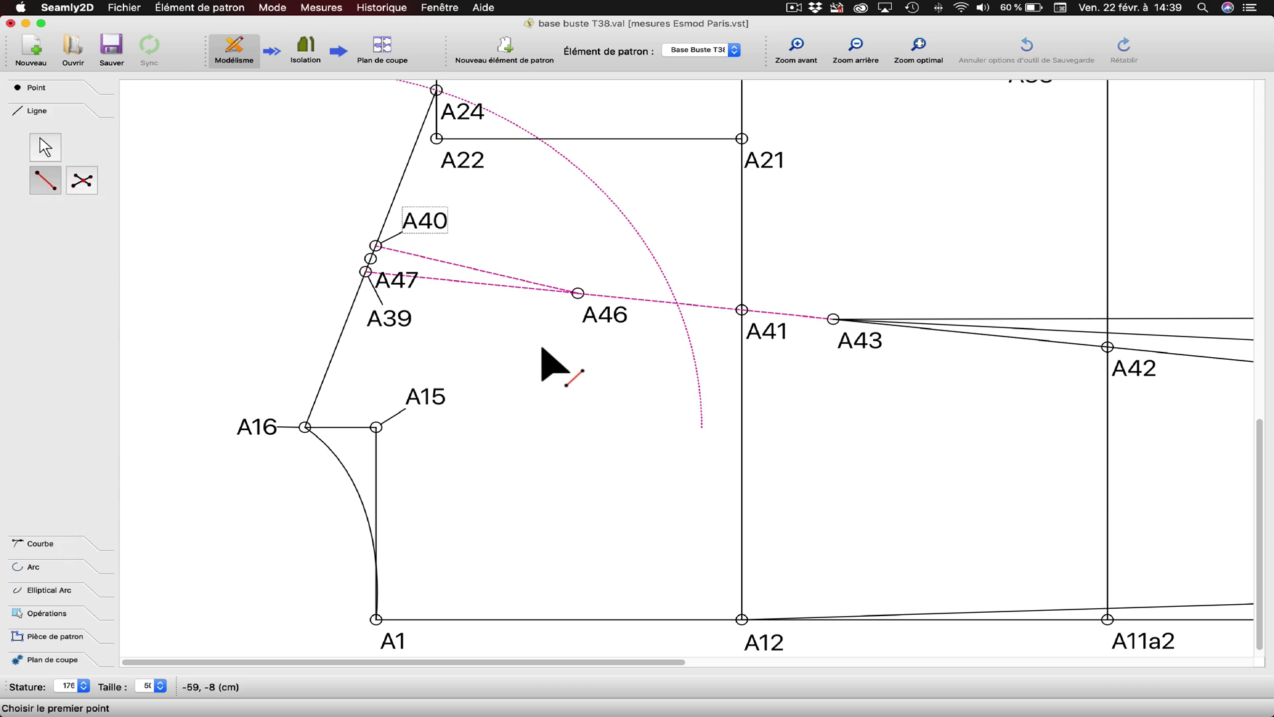
{"action": "left_click", "coordinate": [578, 293]}
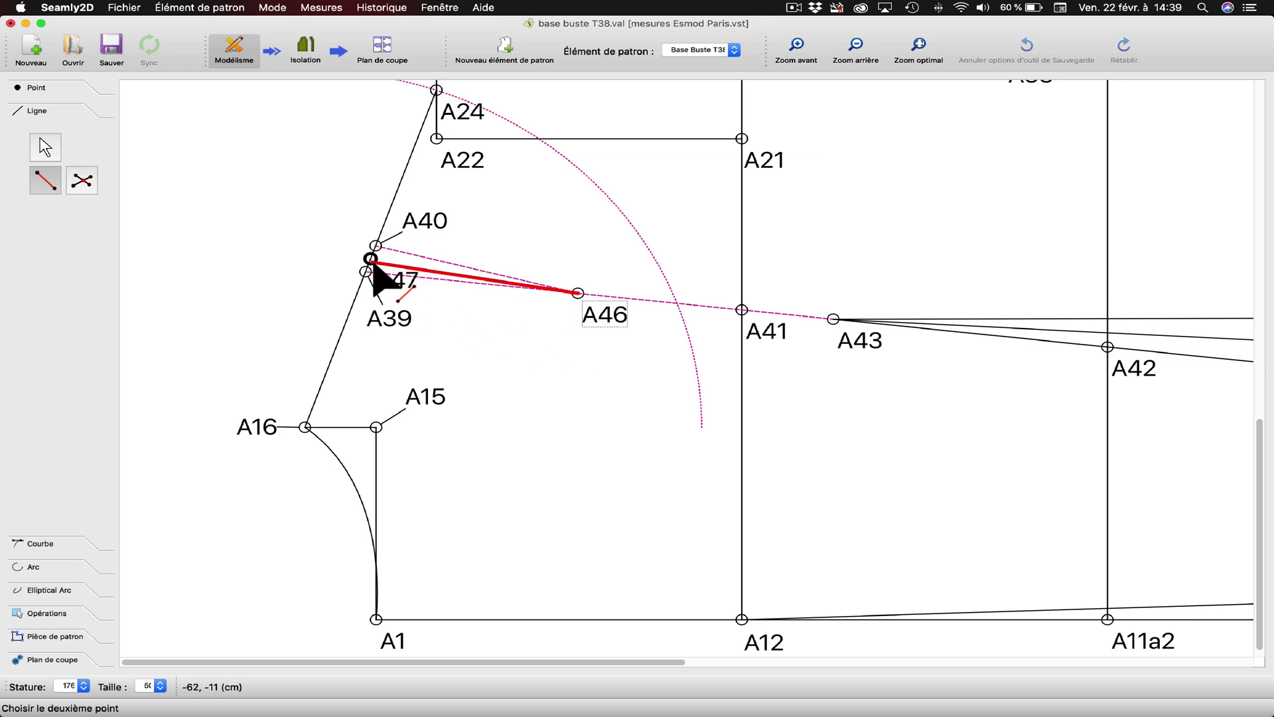
{"action": "left_click", "coordinate": [370, 259]}
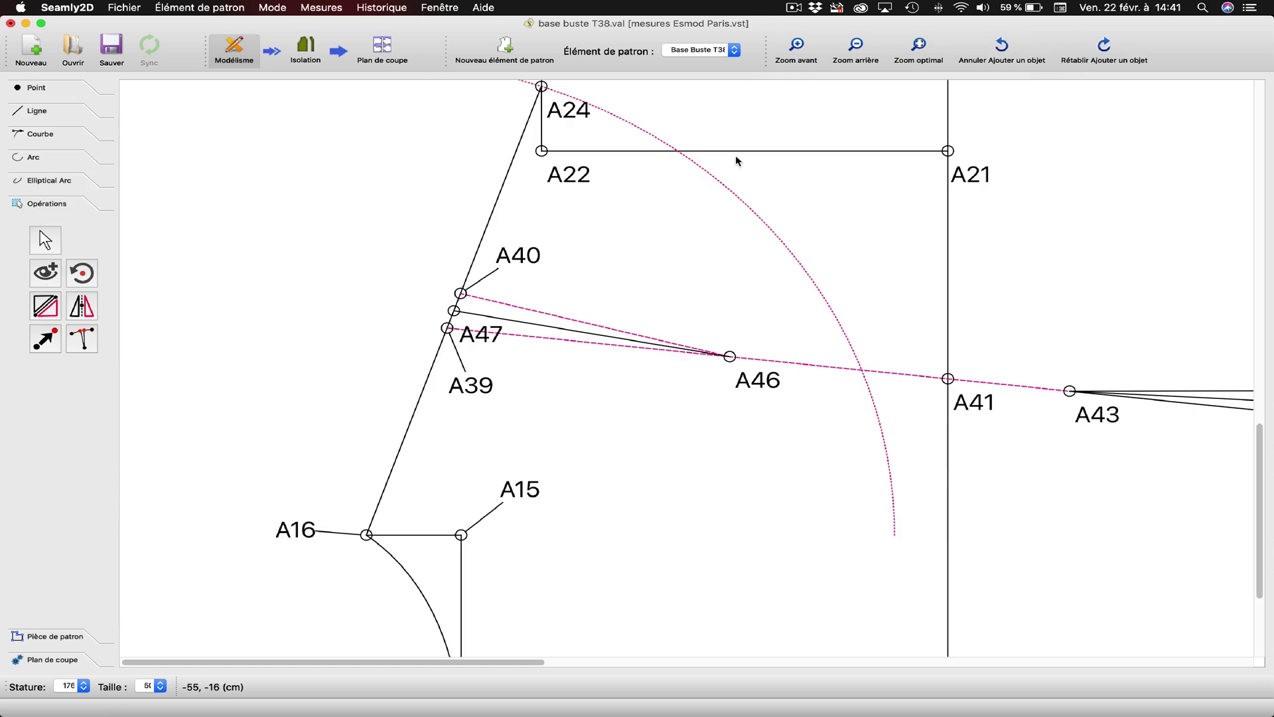
{"action": "key", "text": "Escape"}
- Restyle the dart centre line A46–A47 as a dashed deep pink line
{"action": "right_click", "coordinate": [550, 331]}
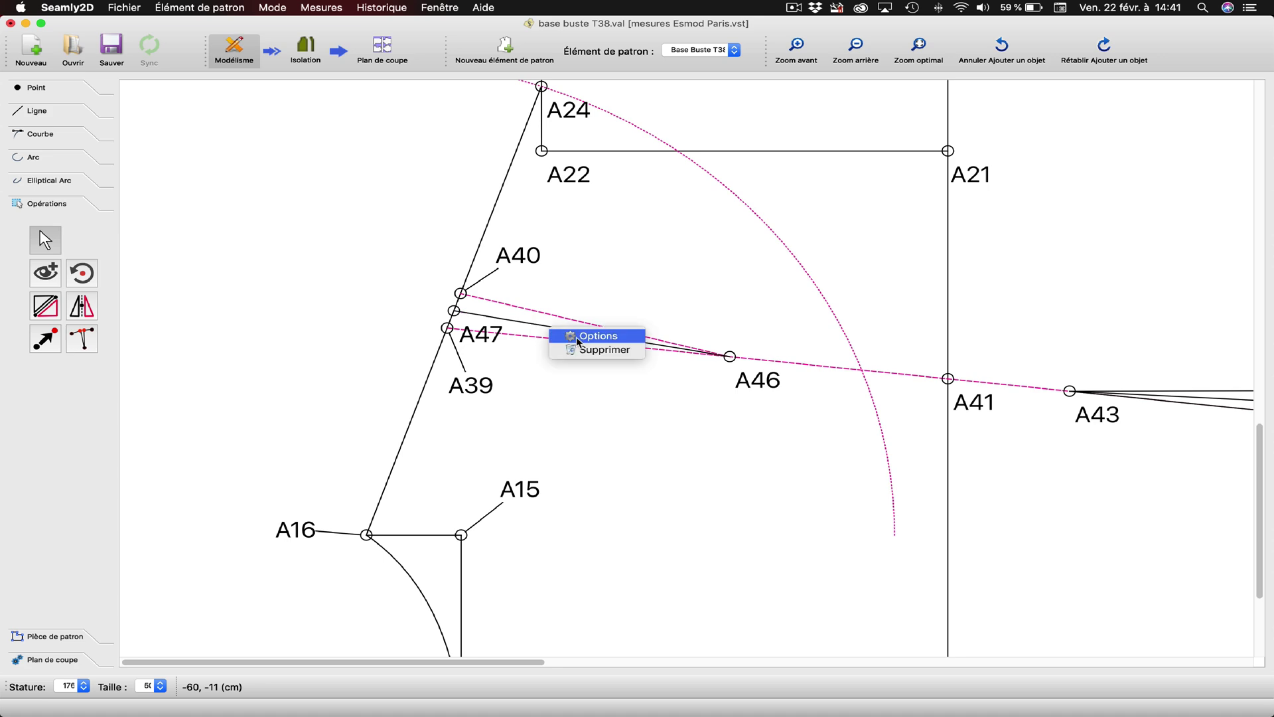
{"action": "left_click", "coordinate": [577, 338]}
{"action": "left_click", "coordinate": [659, 362]}
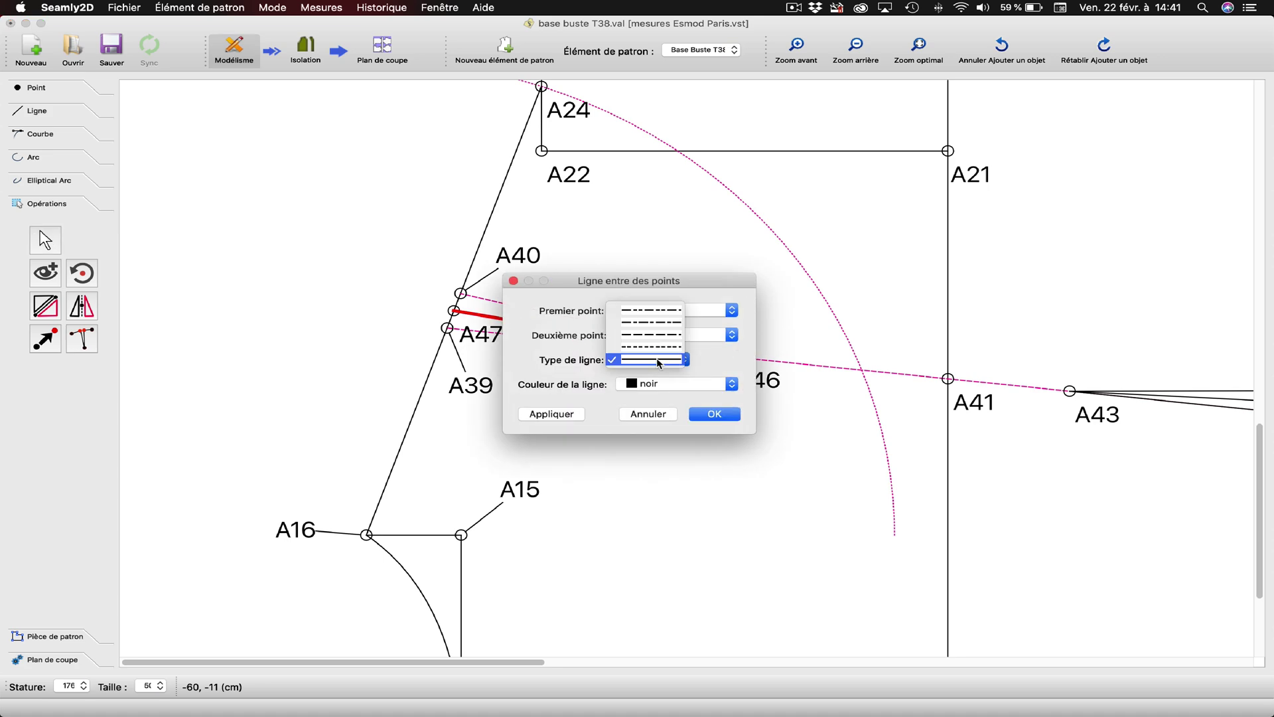
{"action": "left_click", "coordinate": [650, 336]}
{"action": "left_click", "coordinate": [658, 387]}
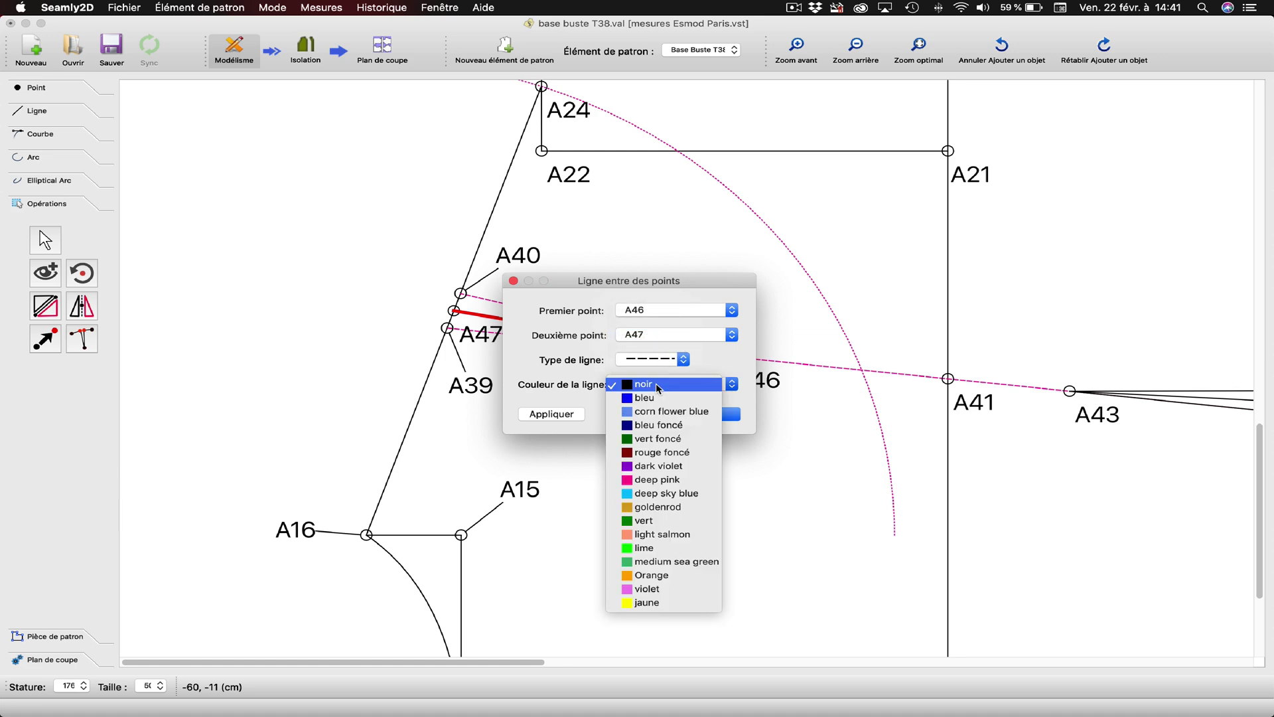
{"action": "left_click", "coordinate": [642, 480]}
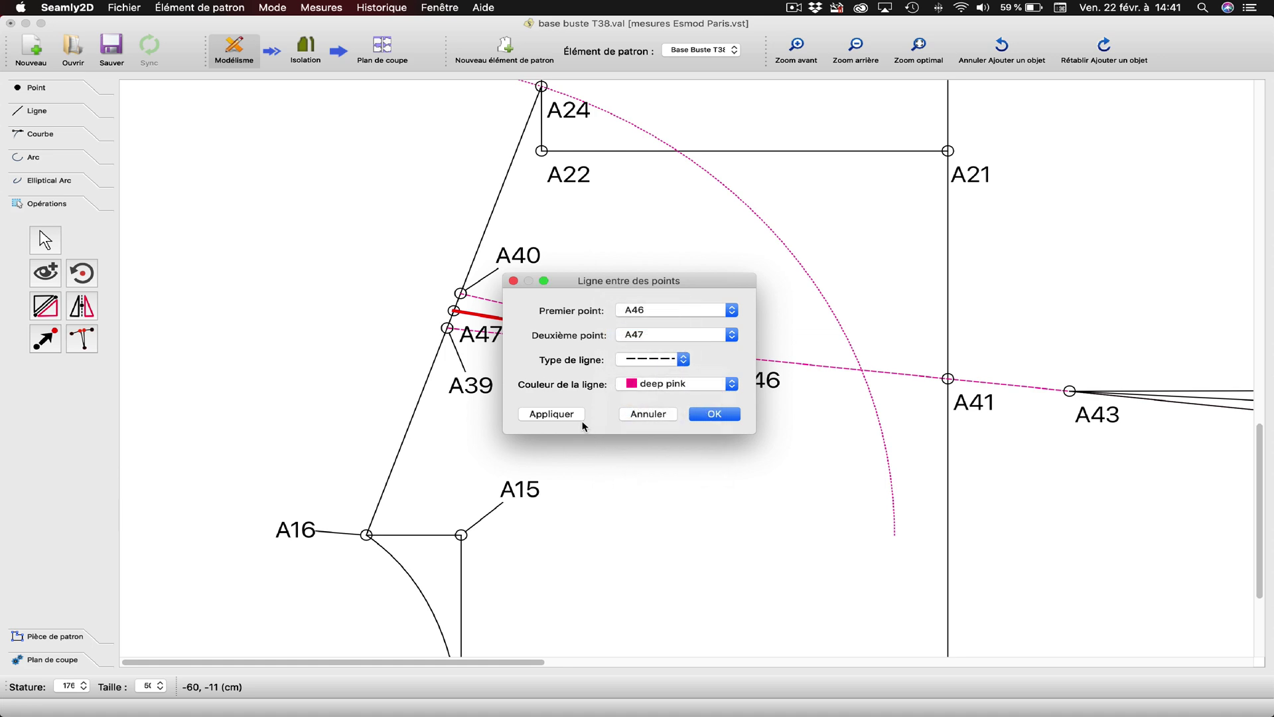
{"action": "left_click", "coordinate": [568, 415]}
{"action": "left_click", "coordinate": [712, 414]}
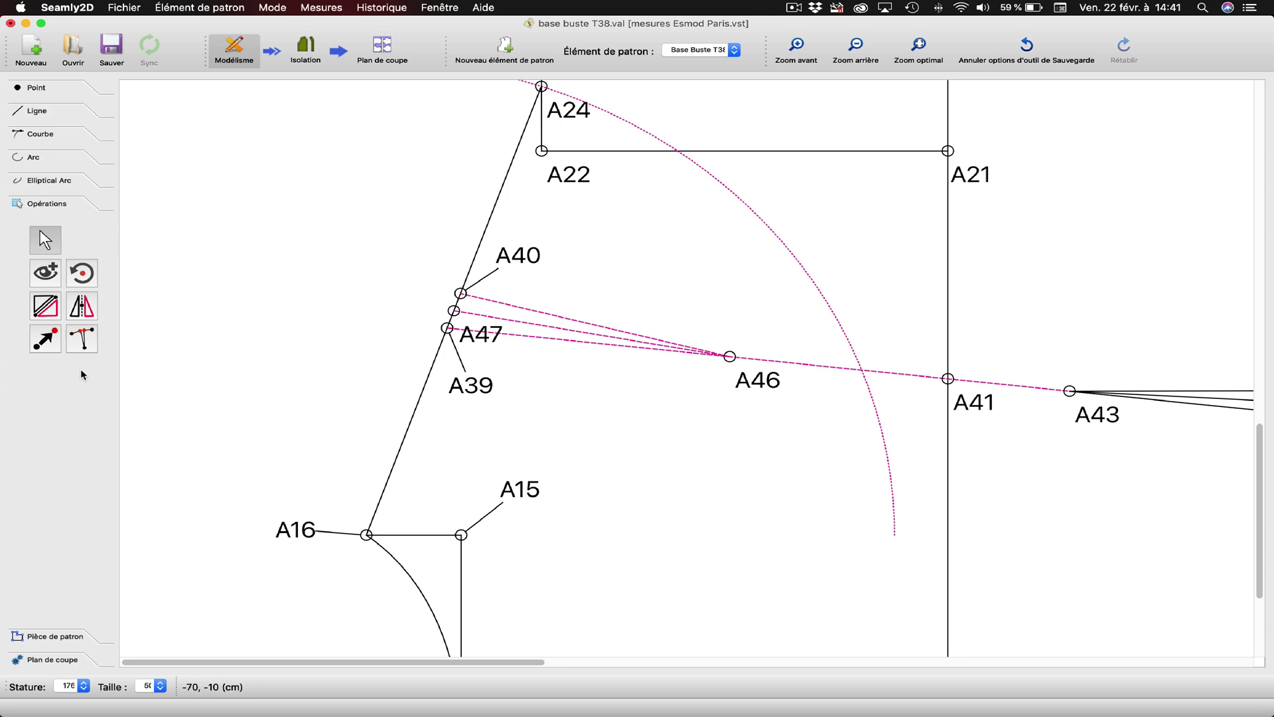
- Use the Move operation on point A47 to place a copy 0.5 cm away at a 90° angle
{"action": "left_click", "coordinate": [51, 344]}
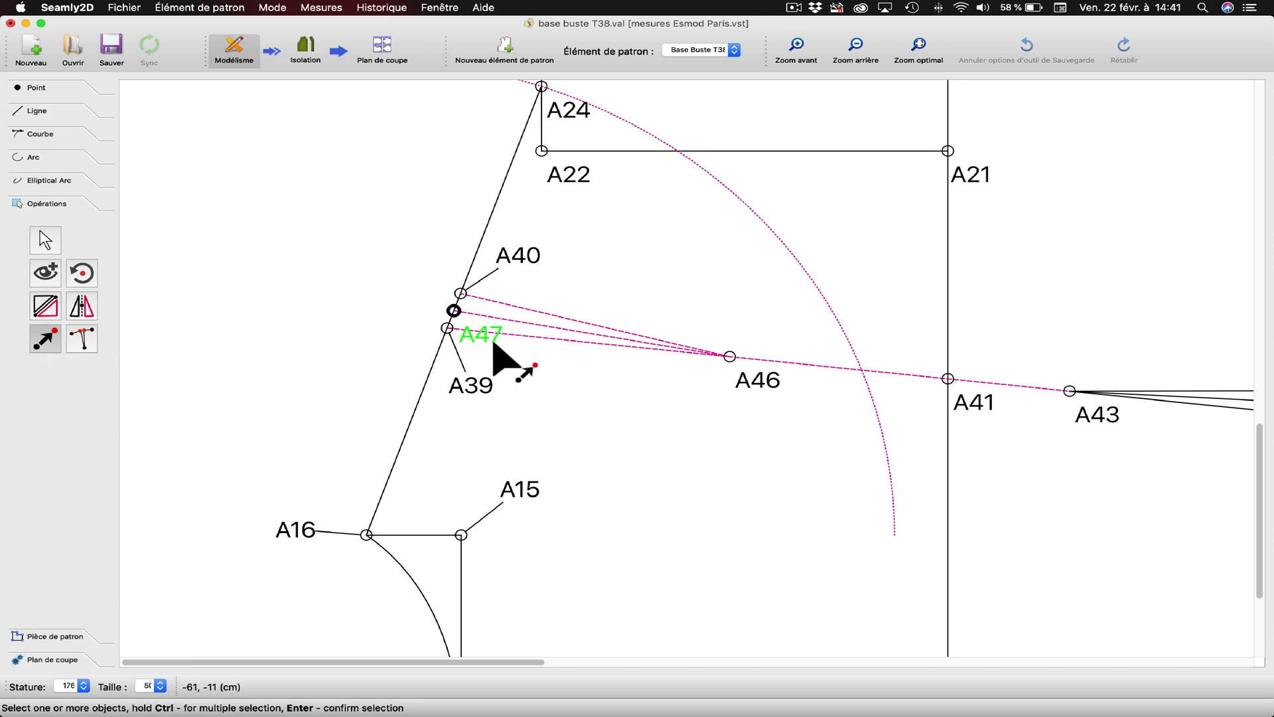
{"action": "left_click", "coordinate": [493, 343]}
{"action": "key", "text": "Return"}
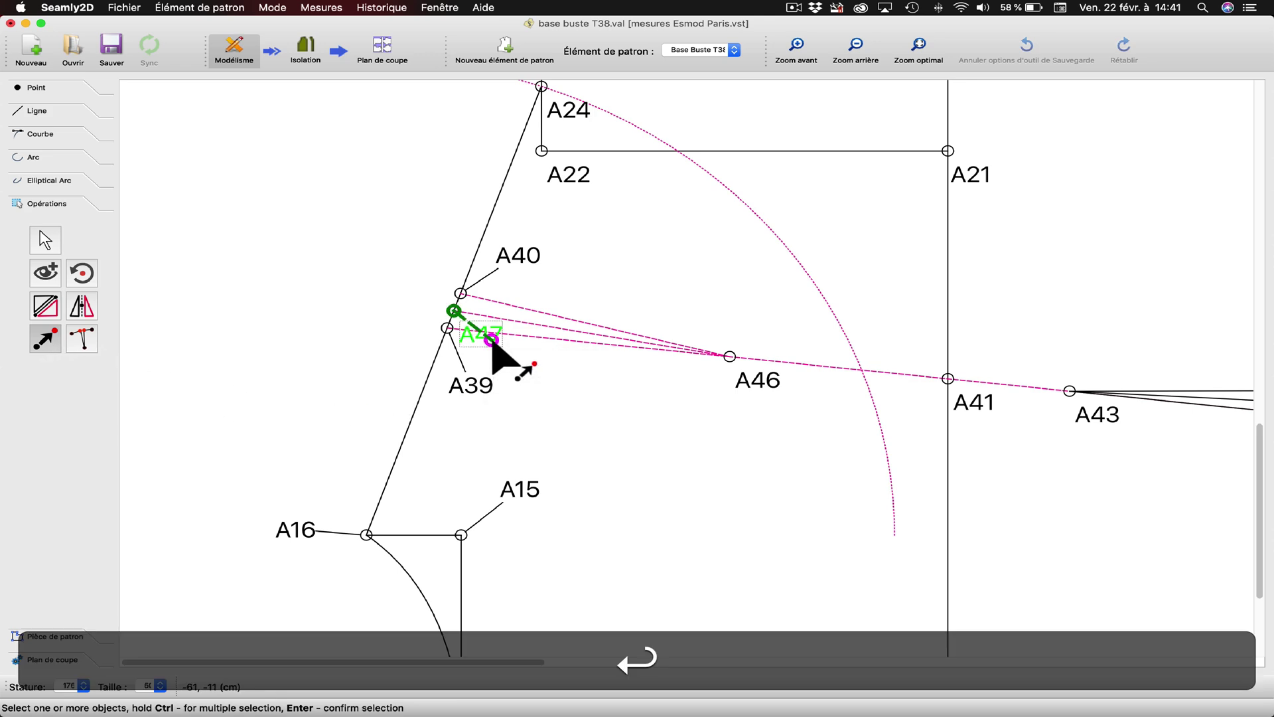
{"action": "key", "text": "shift"}
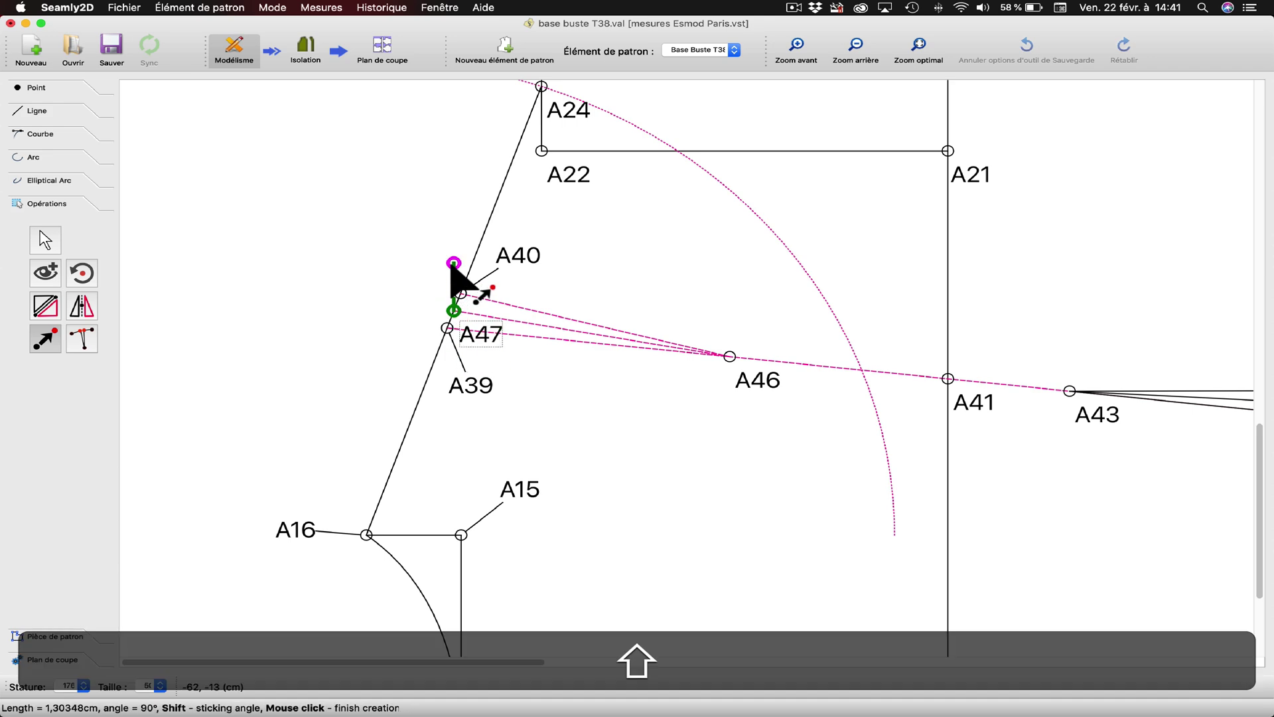
{"action": "left_click", "coordinate": [452, 266]}
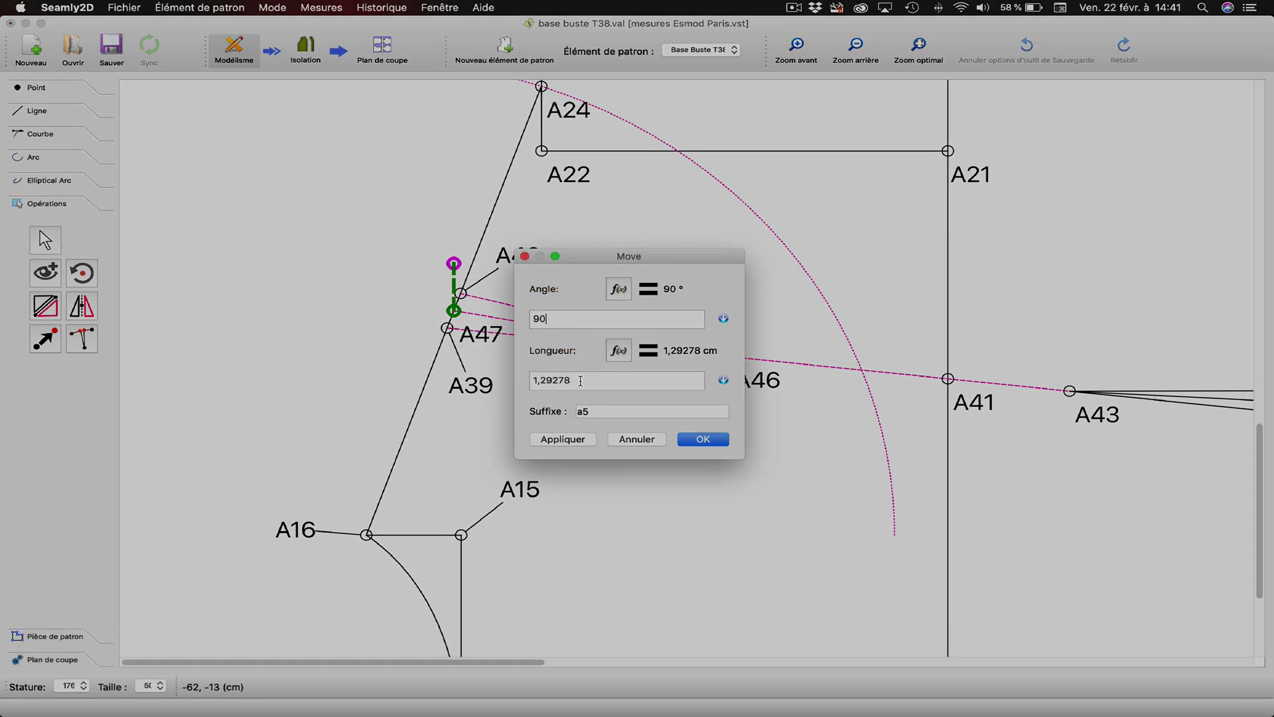
{"action": "left_click_drag", "start_coordinate": [581, 380], "coordinate": [529, 379]}
{"action": "type", "text": "0,5"}
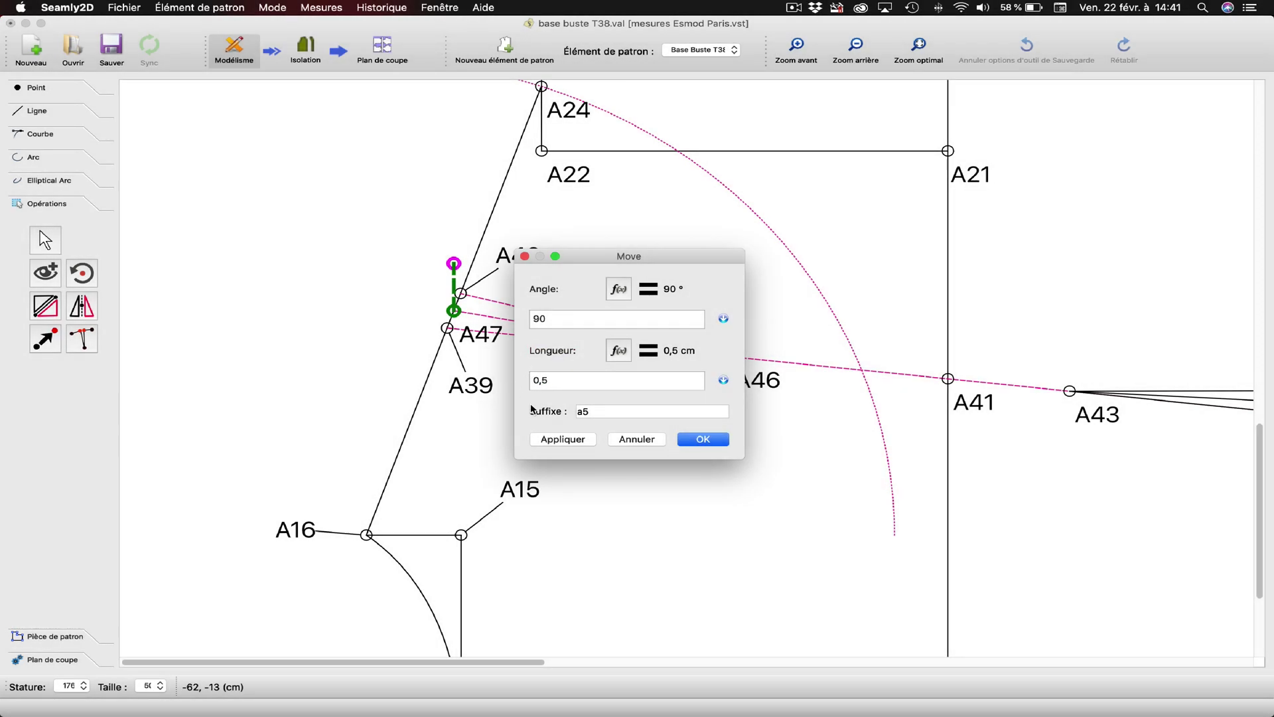
{"action": "left_click", "coordinate": [560, 441]}
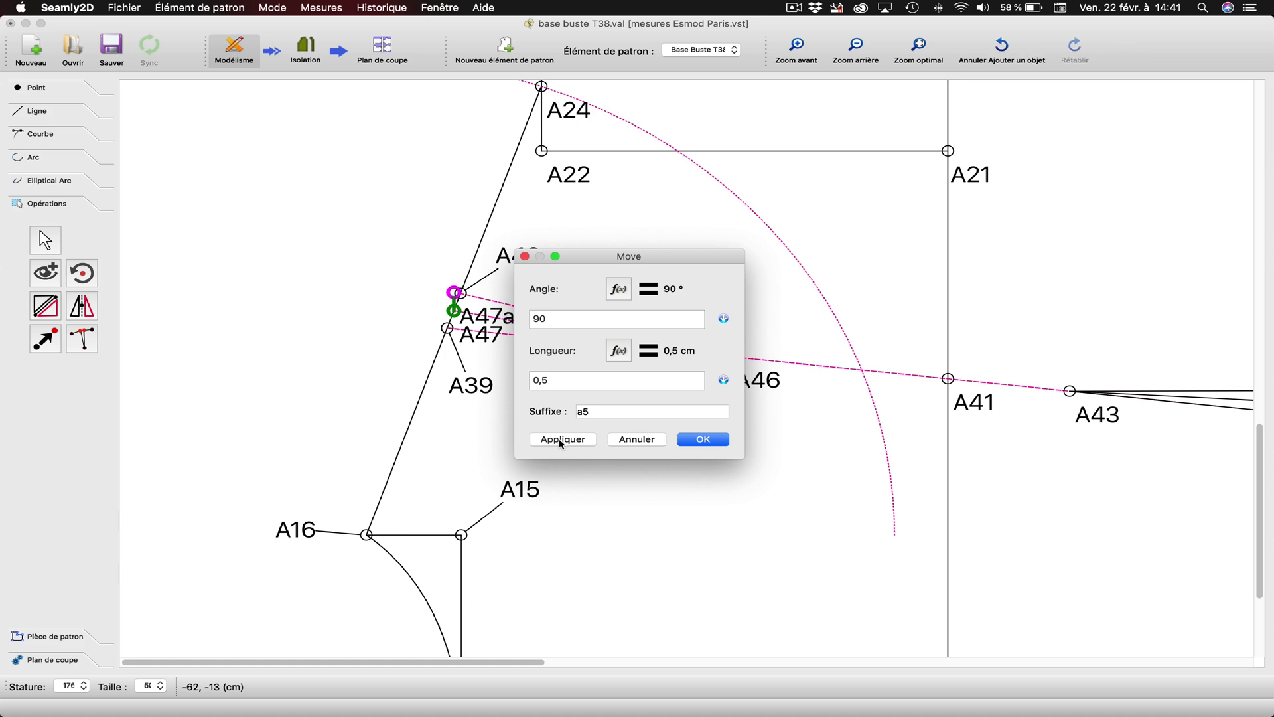
{"action": "left_click", "coordinate": [700, 441]}
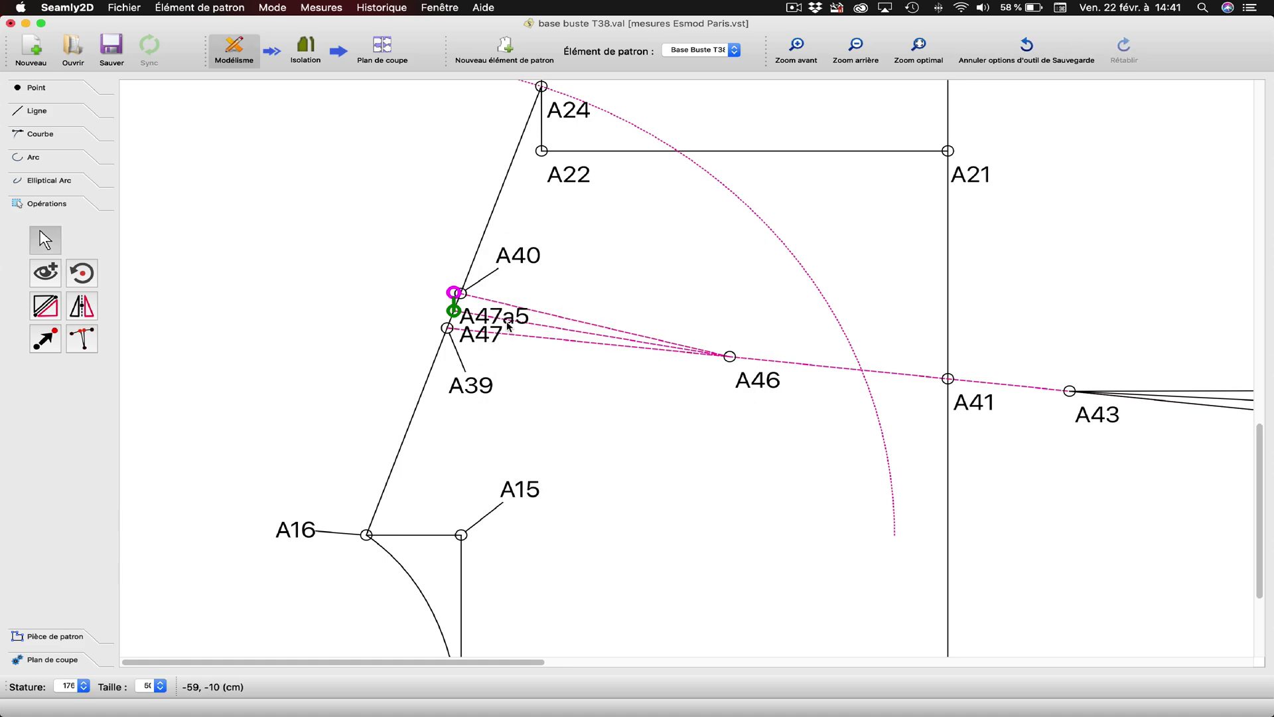
{"action": "left_click", "coordinate": [402, 263]}
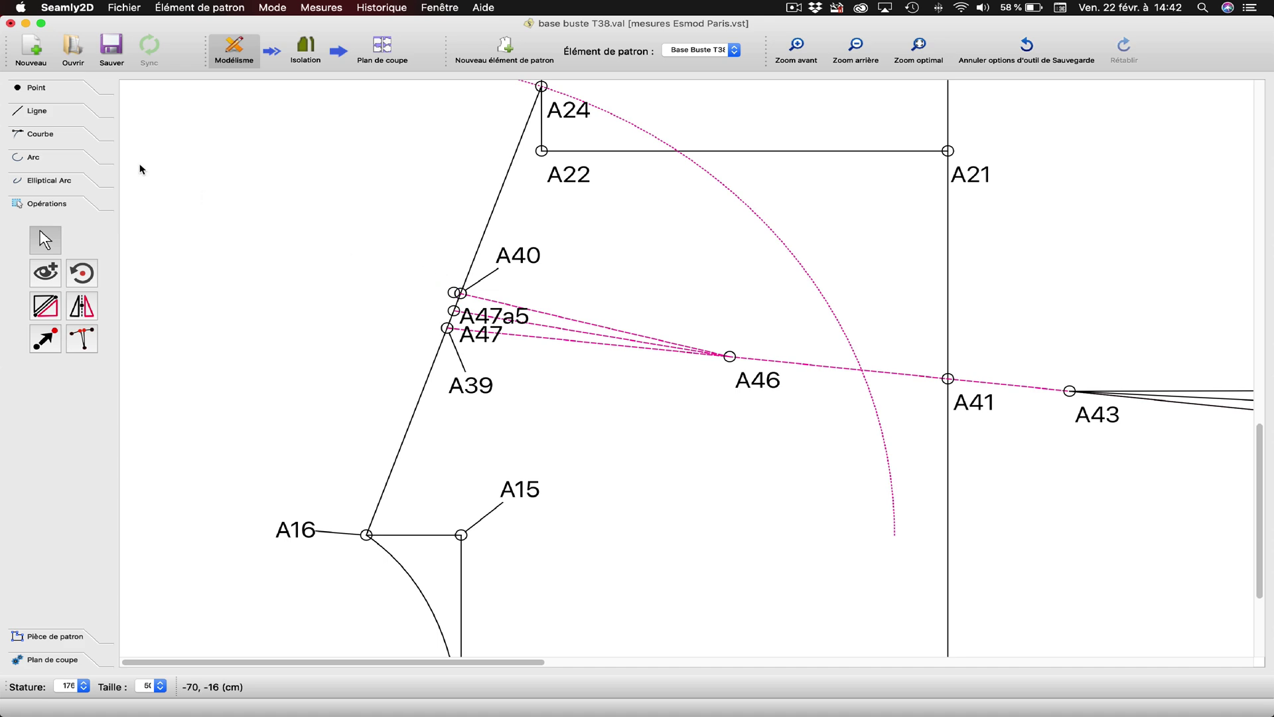
- Draw the new shoulder dart leg from A46 to the raised point A47a5
{"action": "left_click", "coordinate": [55, 116]}
{"action": "left_click", "coordinate": [46, 180]}
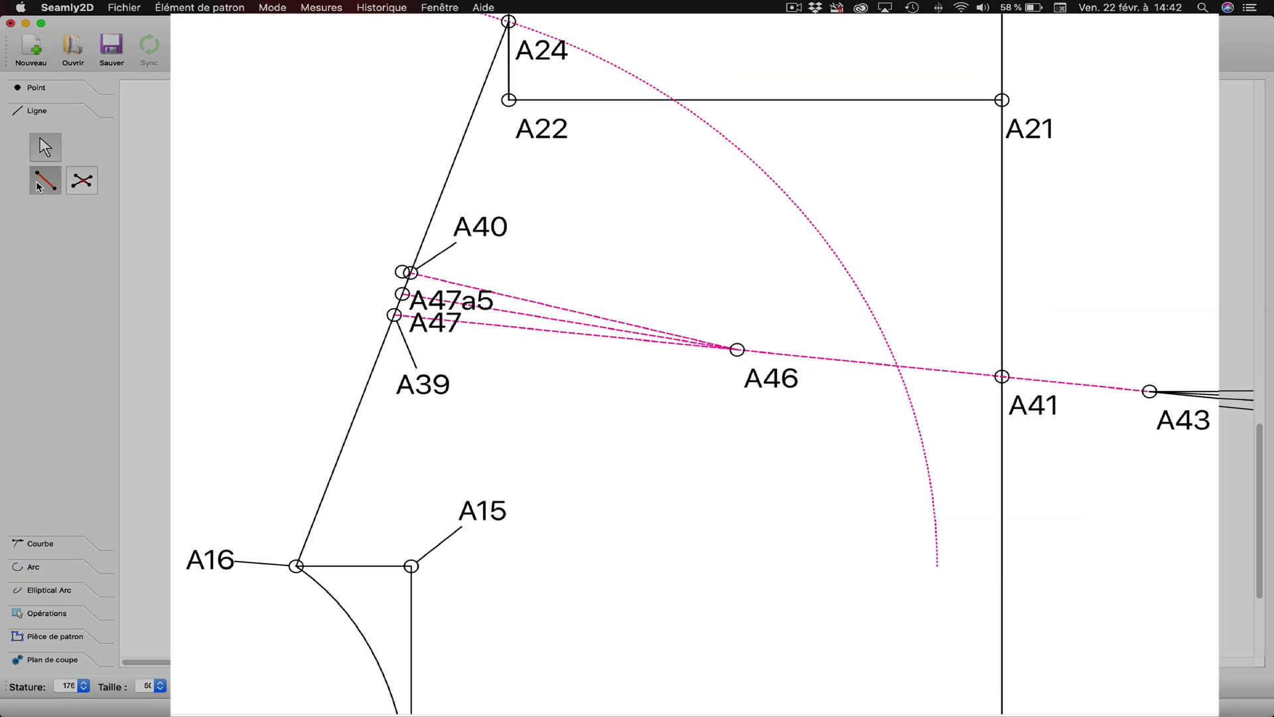
{"action": "left_click", "coordinate": [782, 383]}
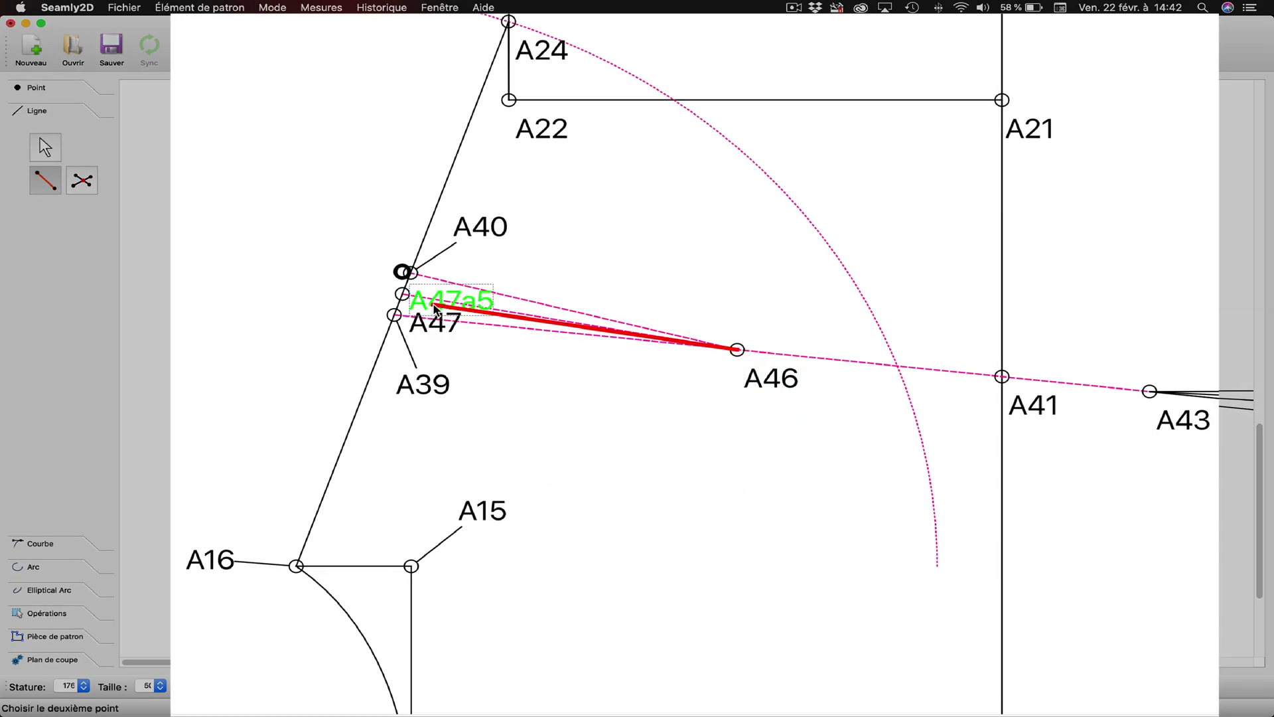
{"action": "left_click", "coordinate": [402, 272]}
- Draw the new shoulder line segment from the raised point A47a5 to A24
{"action": "left_click", "coordinate": [45, 180]}
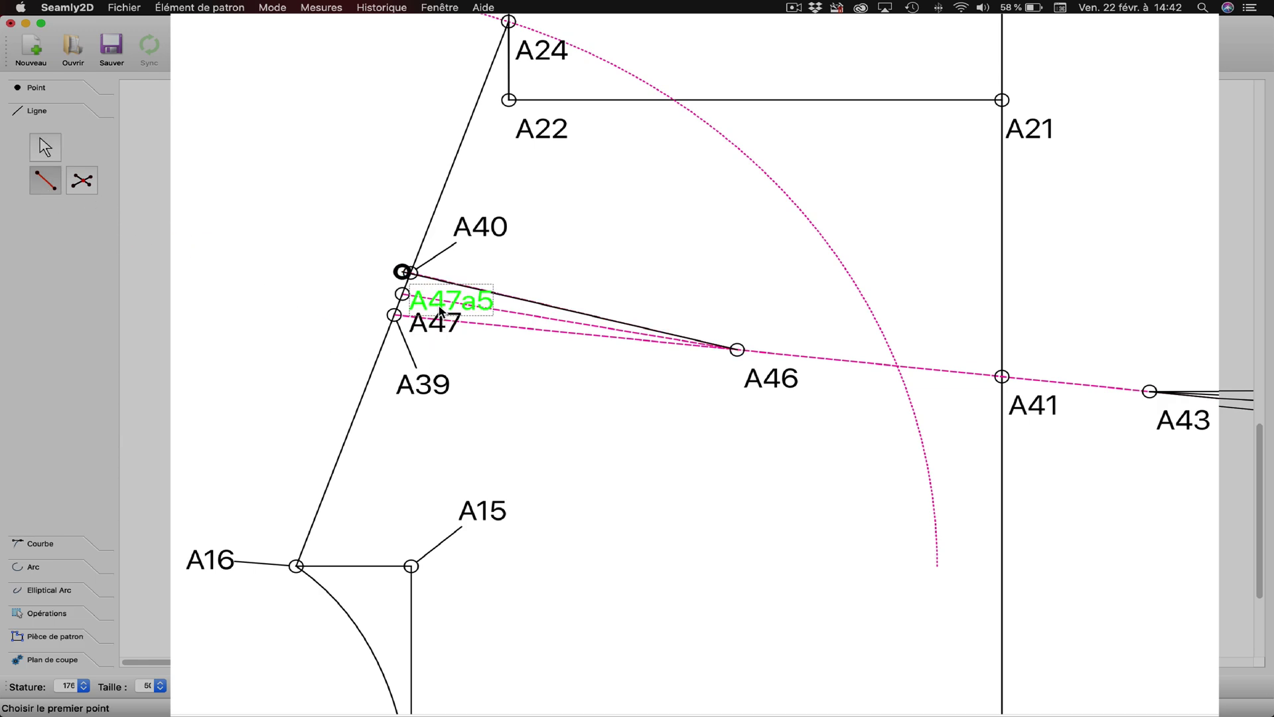
{"action": "left_click", "coordinate": [402, 272]}
{"action": "left_click", "coordinate": [509, 21]}
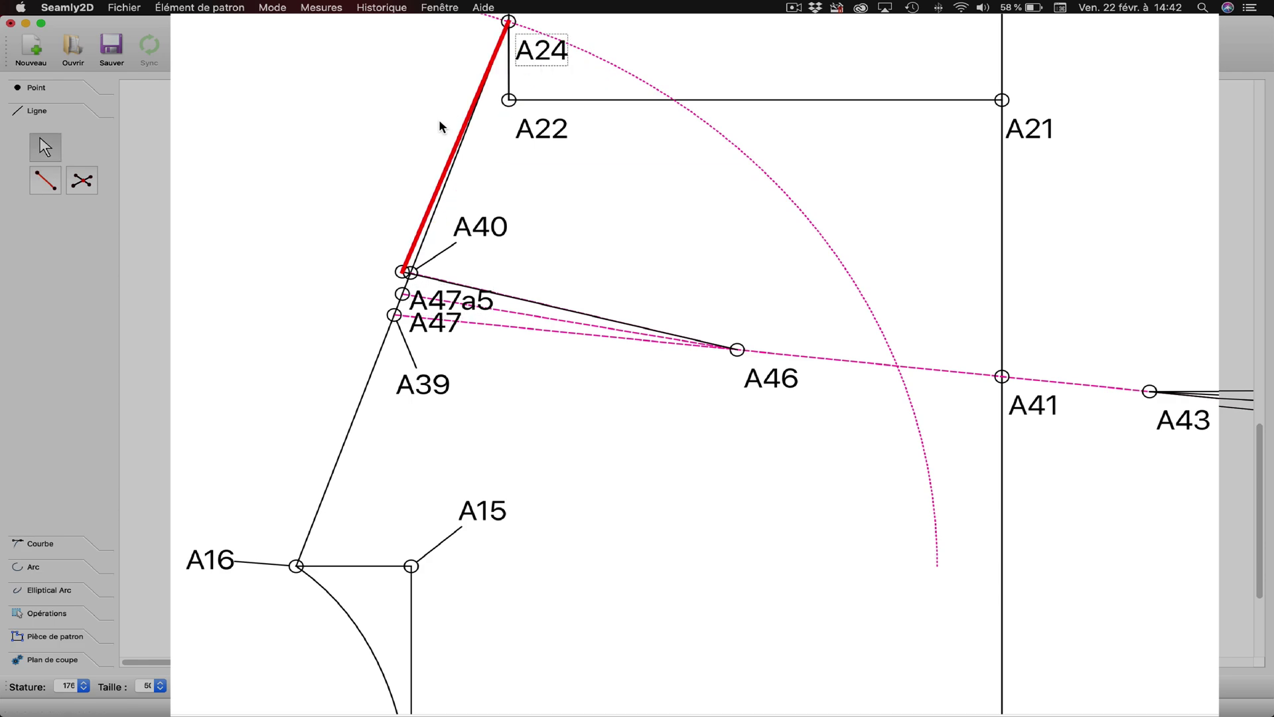
{"action": "left_click", "coordinate": [381, 118]}
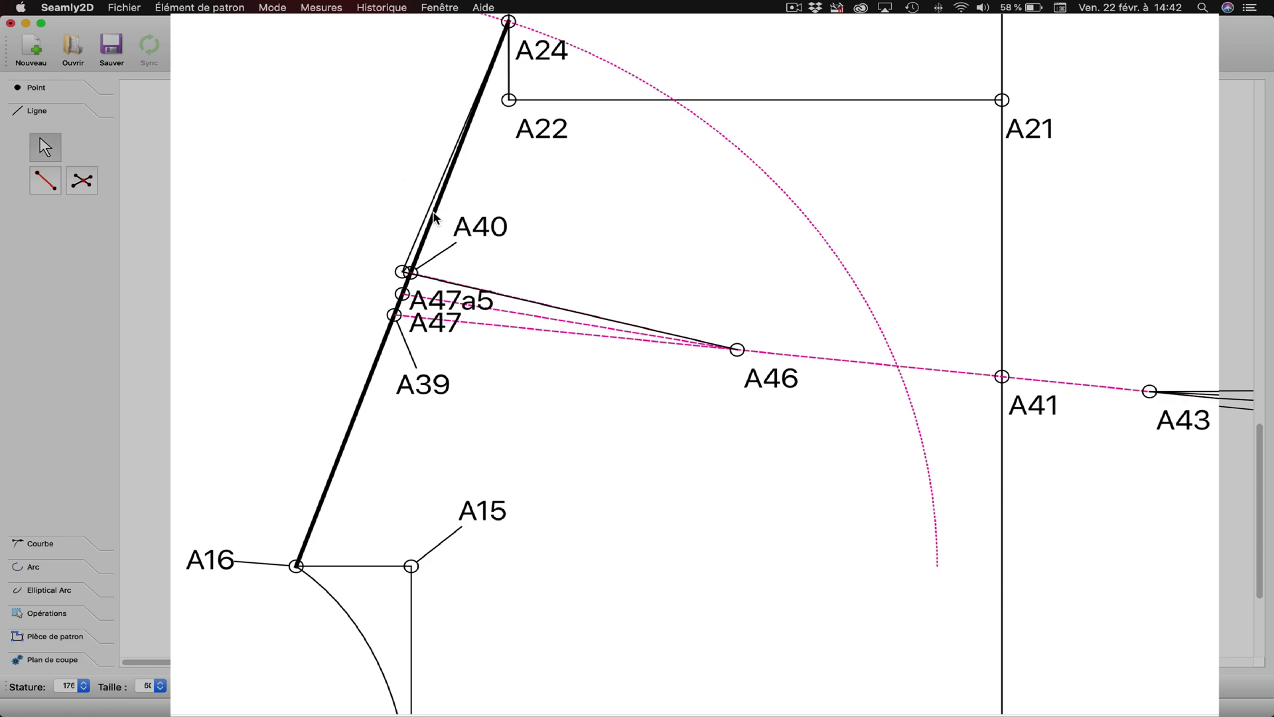
- Restyle the original shoulder line A16–A24 as a dashed deep pink line
{"action": "left_click", "coordinate": [435, 217]}
{"action": "right_click", "coordinate": [435, 216]}
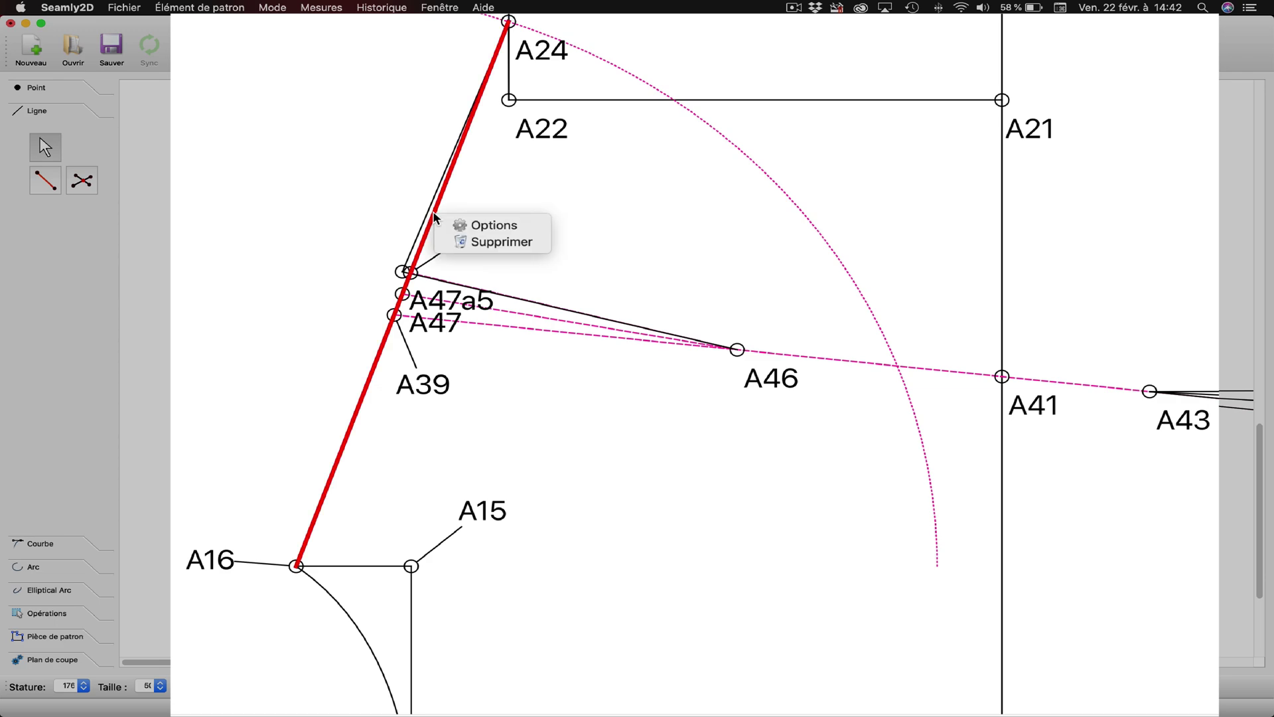
{"action": "left_click", "coordinate": [475, 226]}
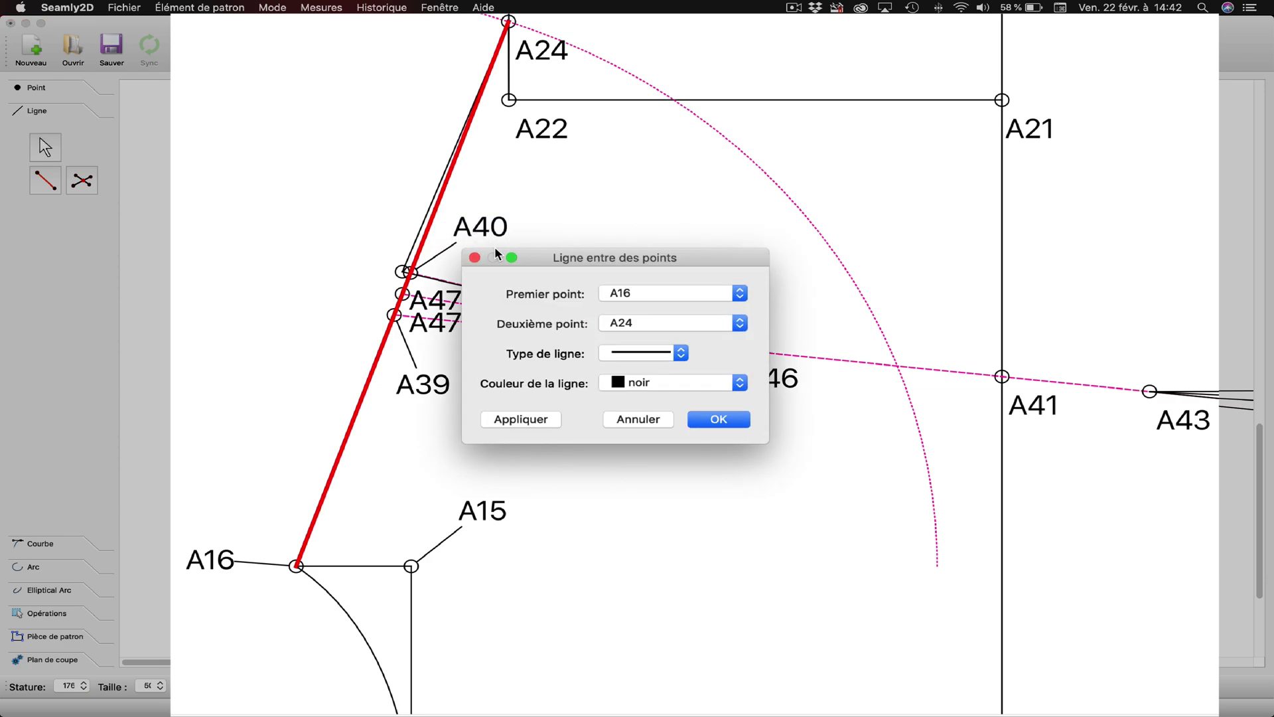
{"action": "left_click", "coordinate": [667, 353]}
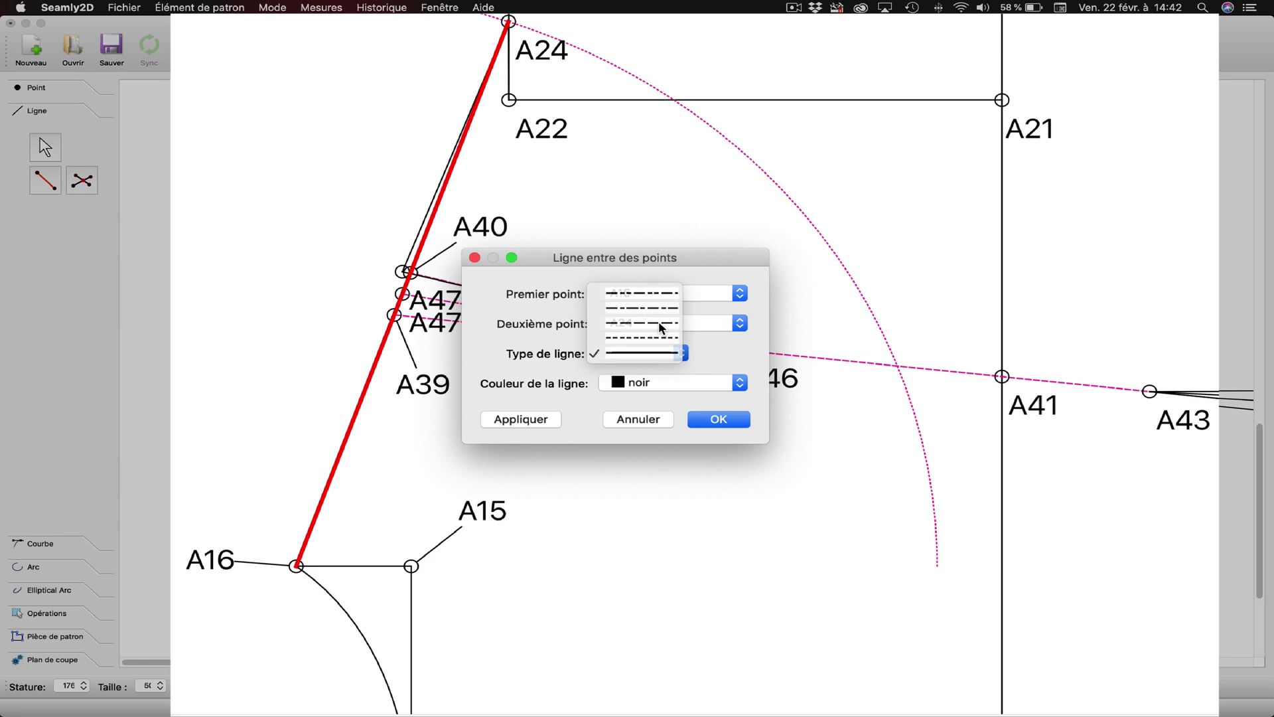
{"action": "left_click", "coordinate": [659, 321]}
{"action": "left_click", "coordinate": [640, 387]}
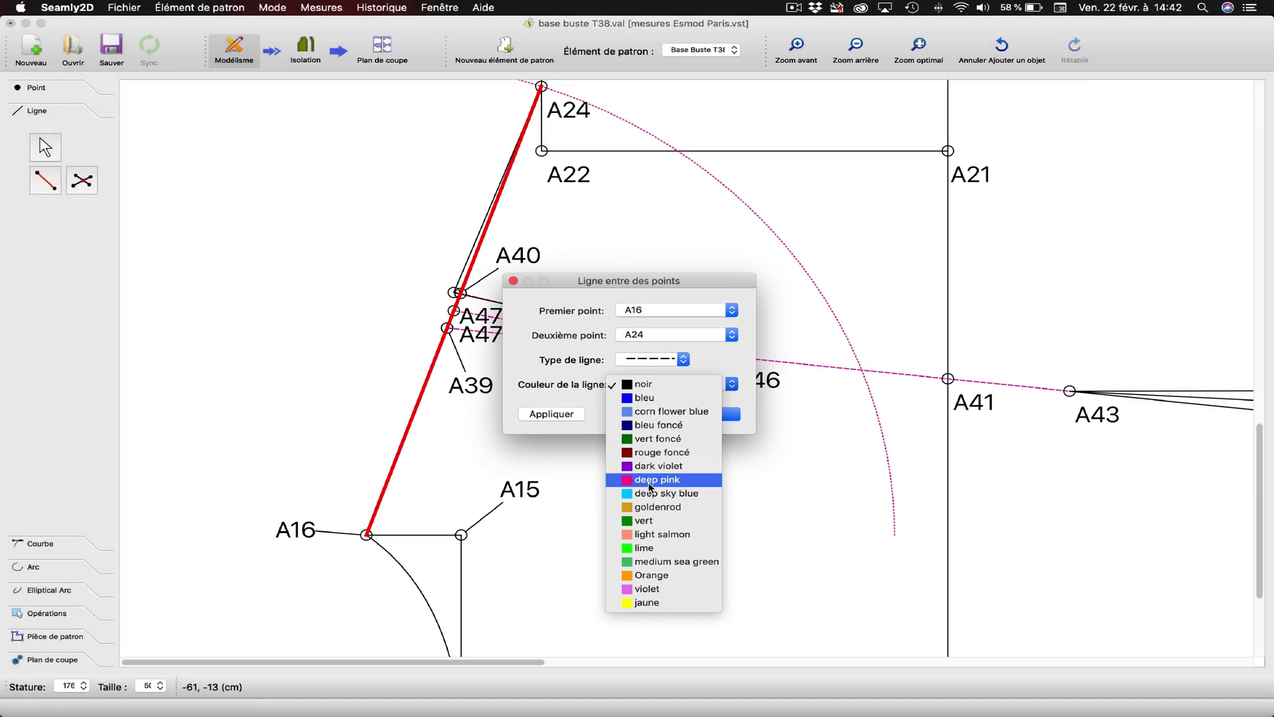
{"action": "left_click", "coordinate": [651, 480]}
{"action": "left_click", "coordinate": [571, 415]}
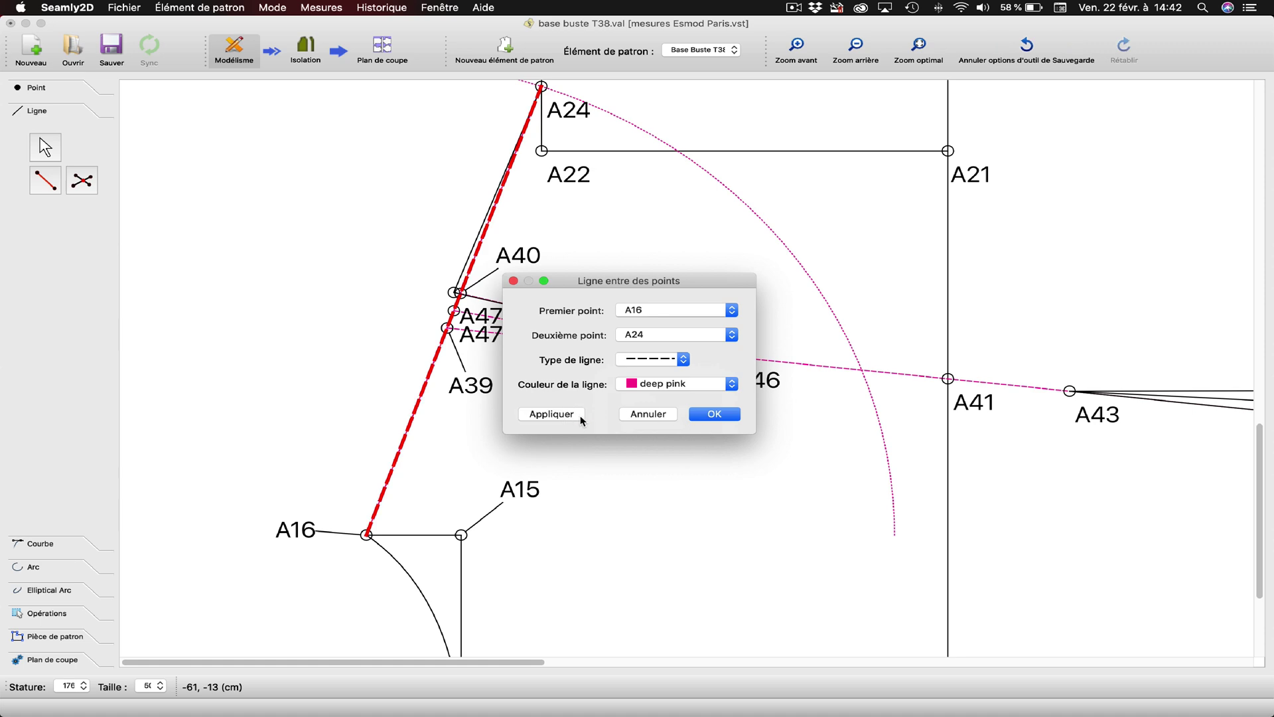
{"action": "left_click", "coordinate": [713, 414]}
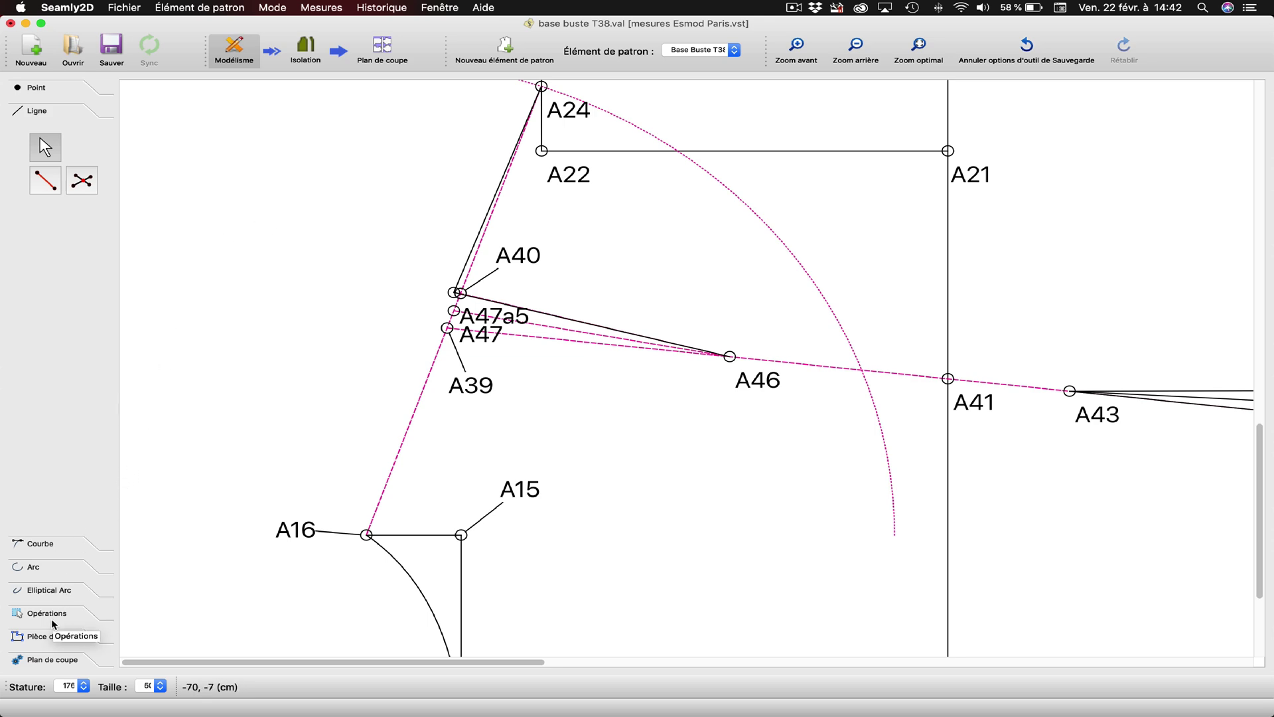
- Use the Move operation on point A39 to place a copy 0.5 cm away towards A16, at an angle of 250.658°
{"action": "left_click", "coordinate": [51, 615]}
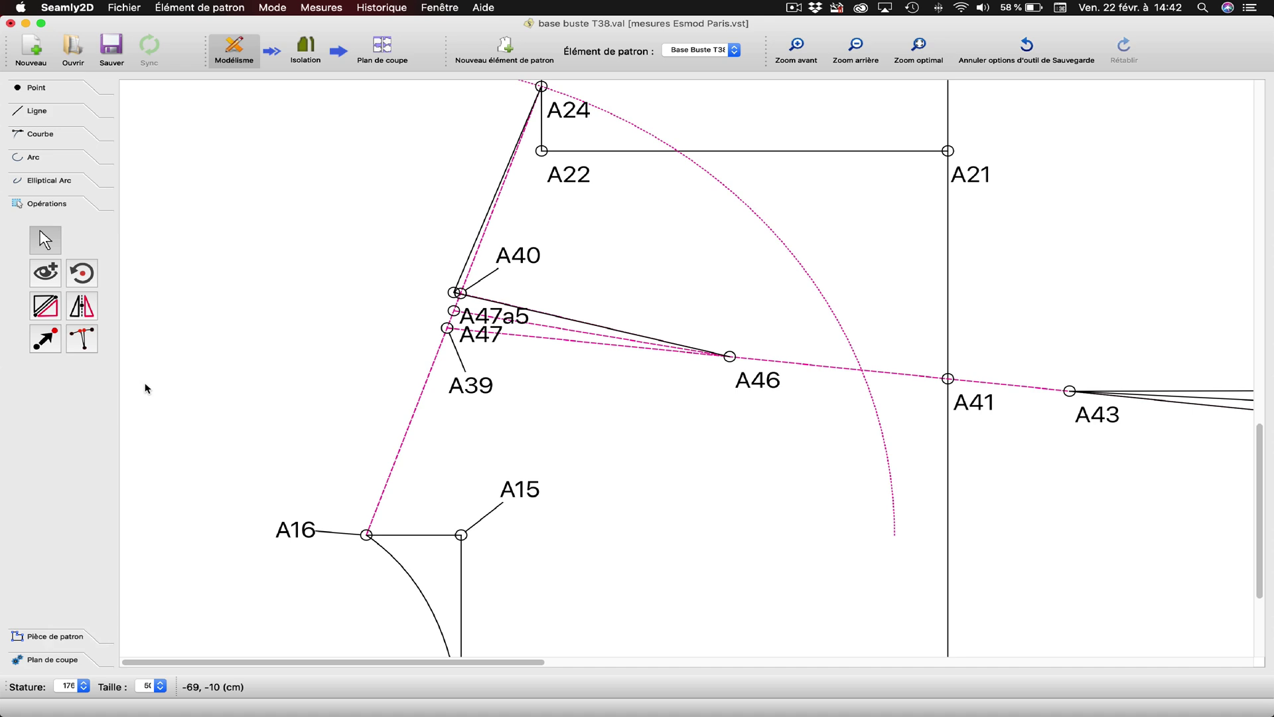
{"action": "left_click", "coordinate": [45, 338]}
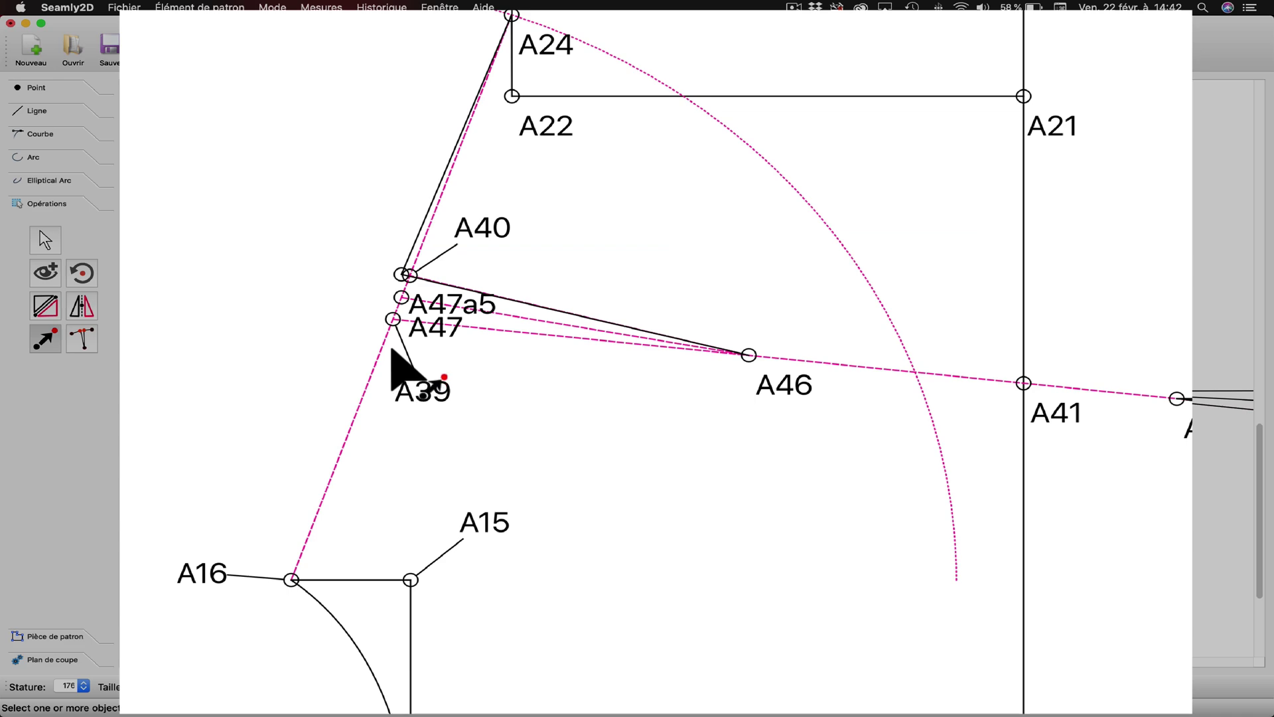
{"action": "left_click", "coordinate": [393, 321]}
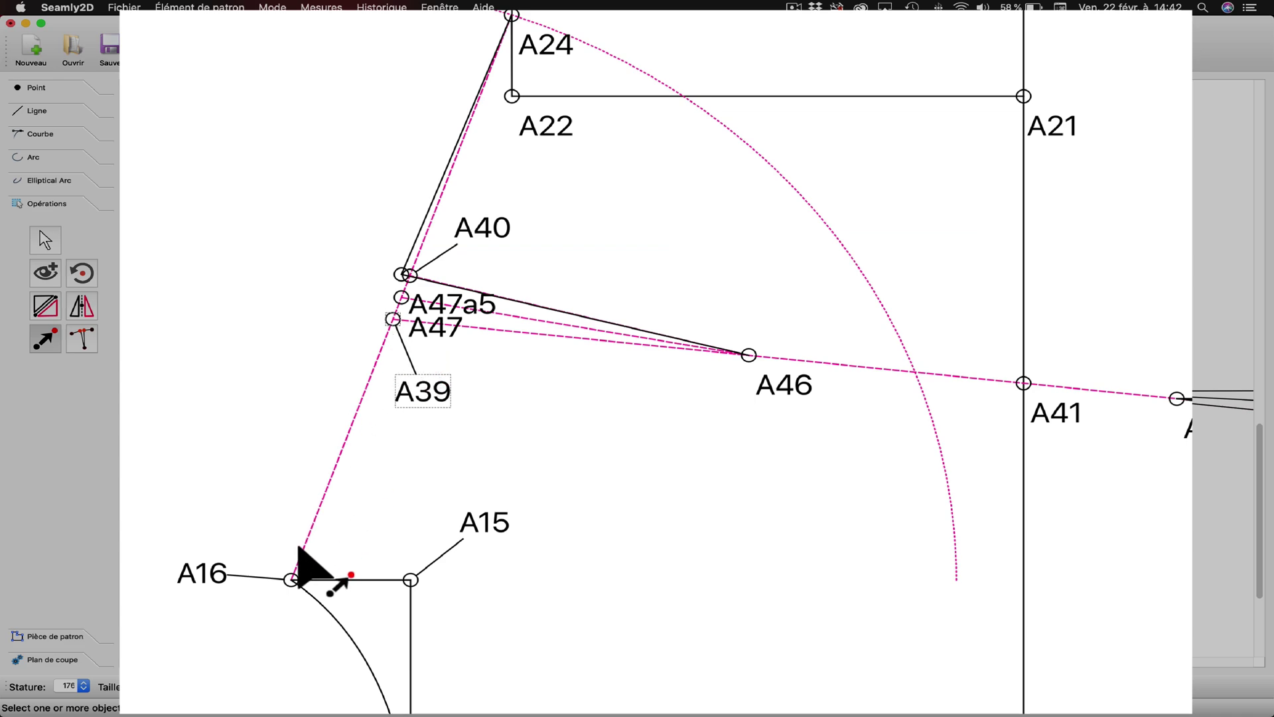
{"action": "left_click", "coordinate": [299, 548]}
{"action": "key", "text": "Return"}
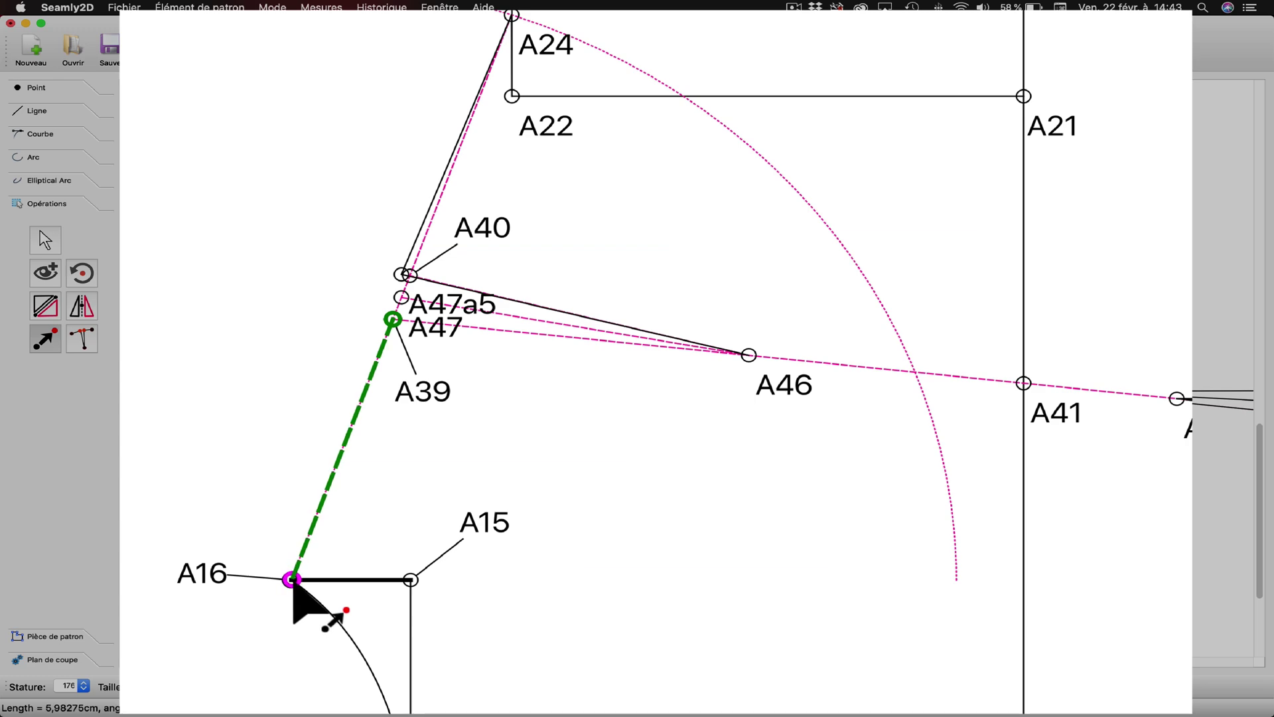
{"action": "left_click", "coordinate": [291, 579]}
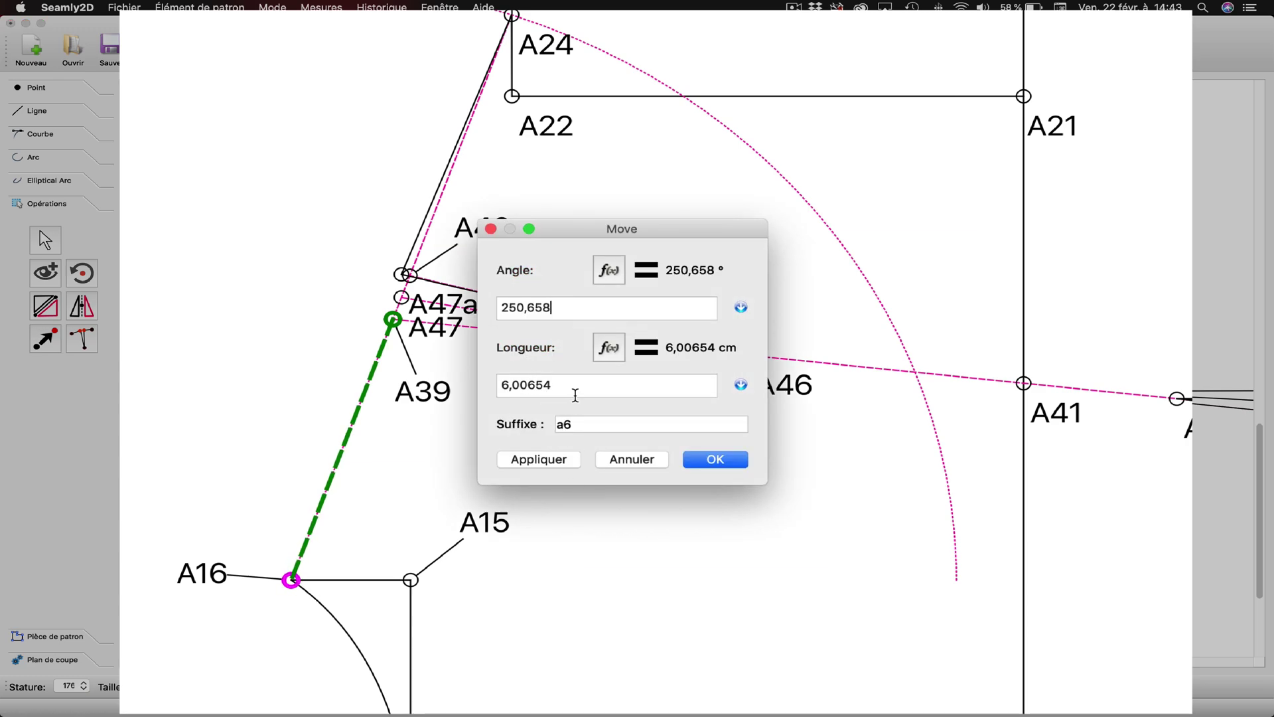
{"action": "left_click_drag", "start_coordinate": [571, 389], "coordinate": [499, 385]}
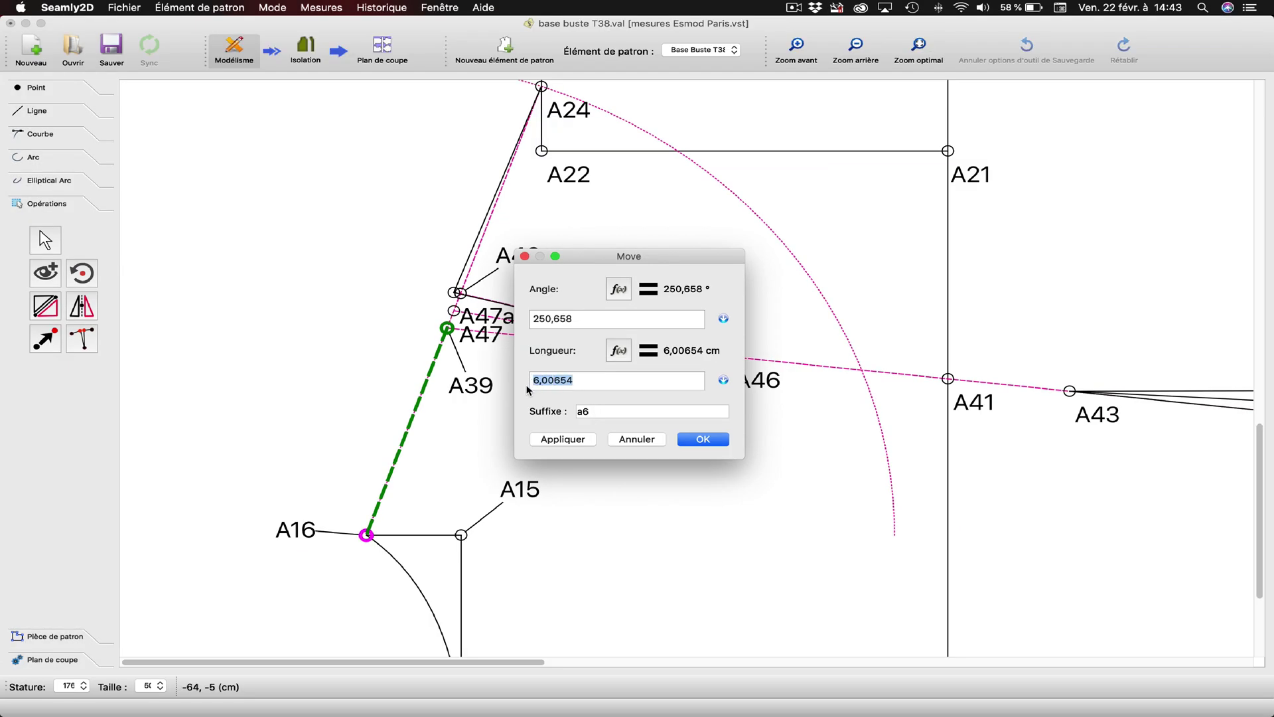
{"action": "type", "text": "0,"}
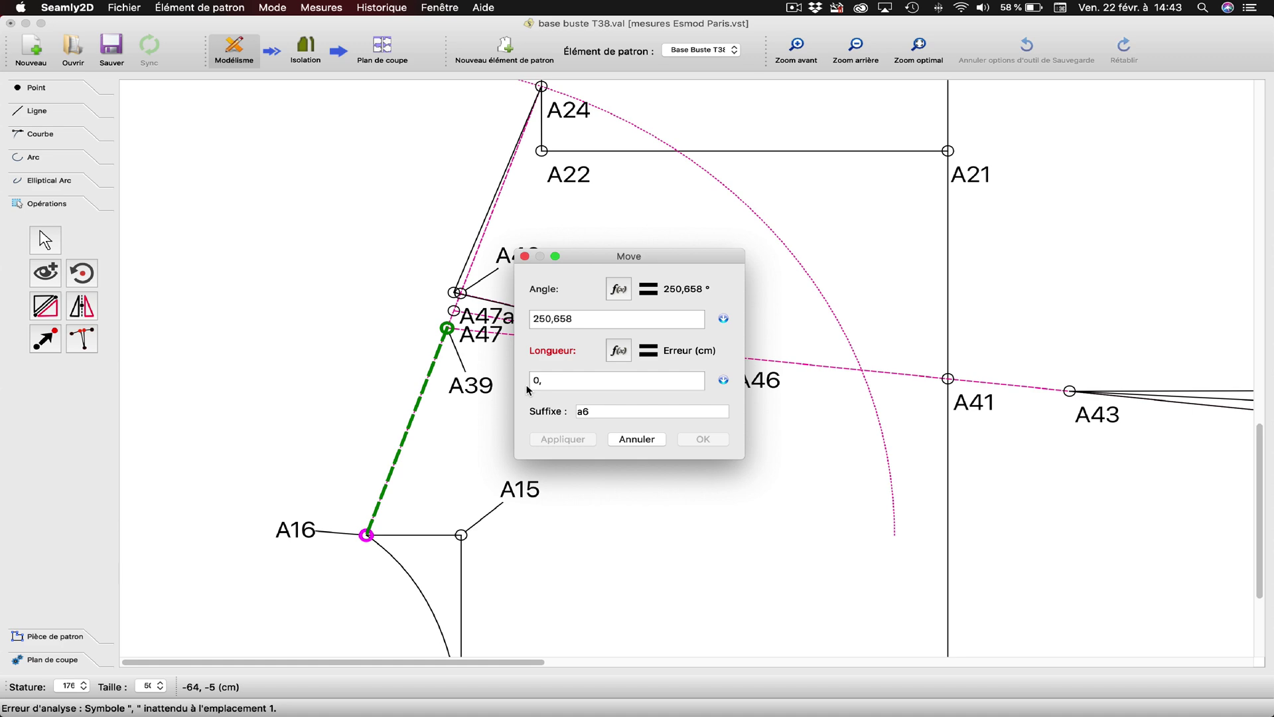
{"action": "type", "text": "5"}
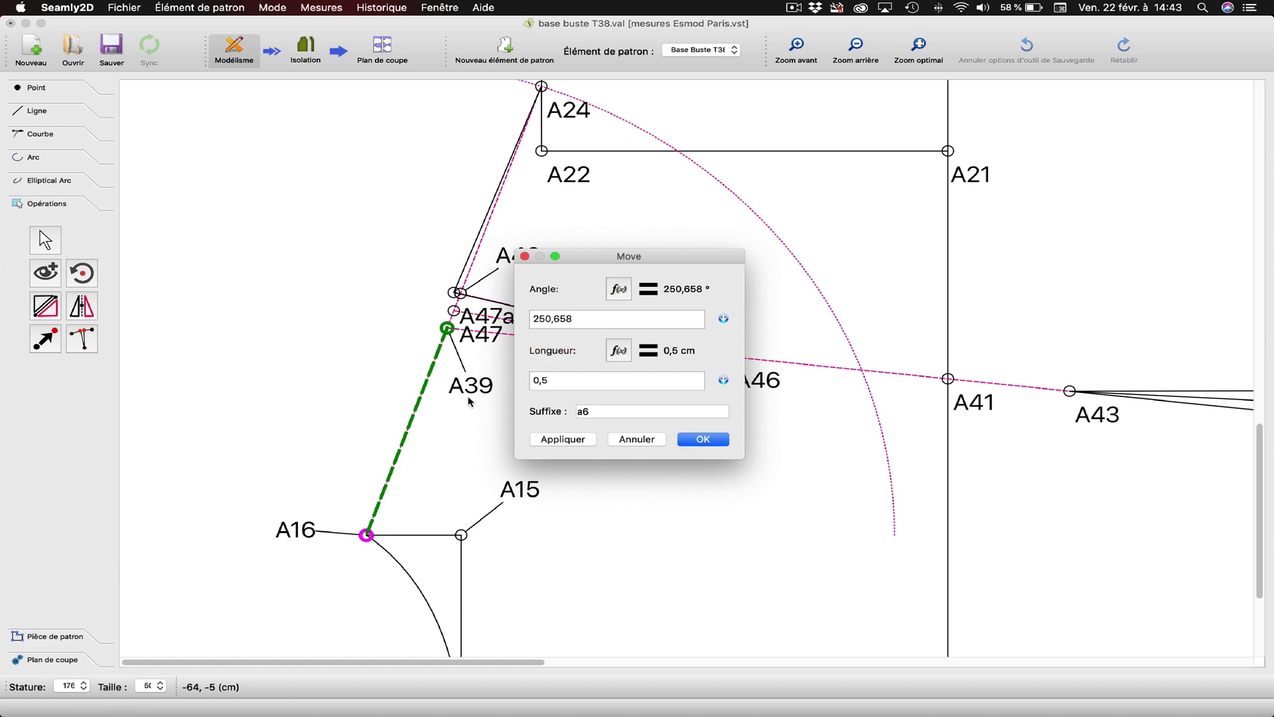
{"action": "left_click", "coordinate": [579, 441]}
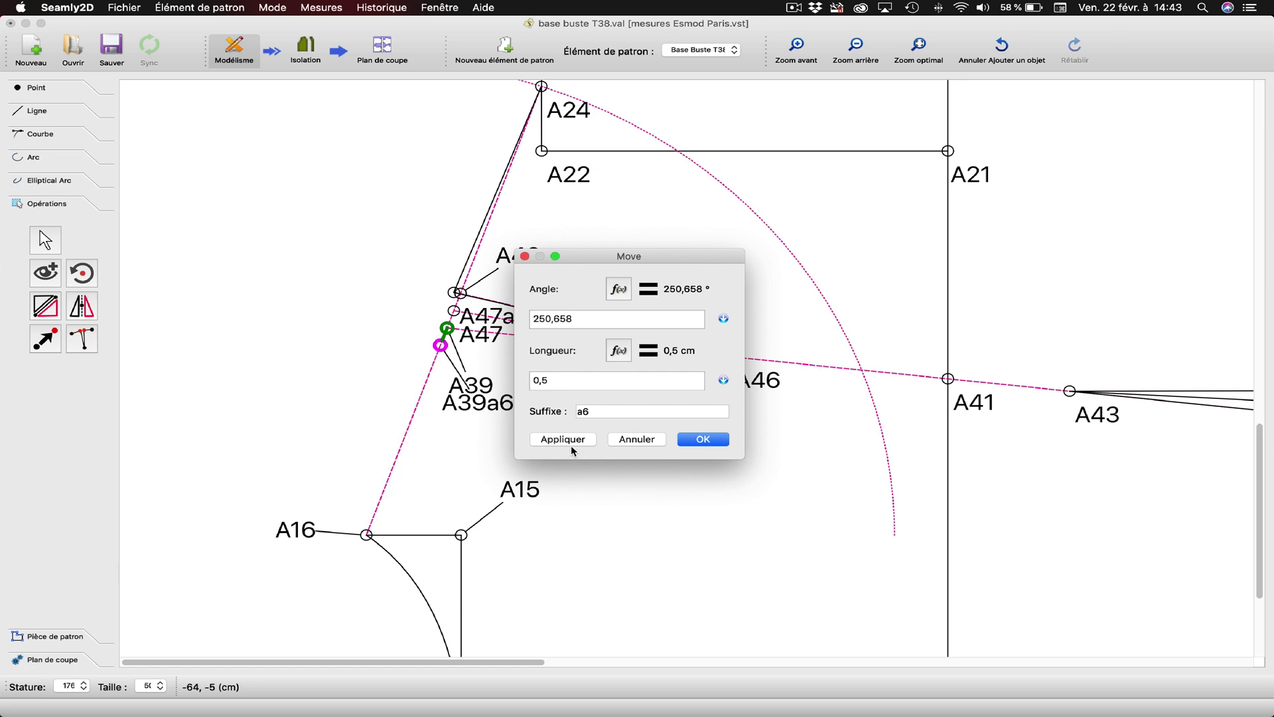
{"action": "left_click", "coordinate": [695, 443]}
- Reposition the labels of points A39a6, A47a5 and A47 so they no longer overlap around the shoulder dart
{"action": "left_click_drag", "start_coordinate": [494, 420], "coordinate": [344, 364]}
{"action": "left_click_drag", "start_coordinate": [511, 330], "coordinate": [419, 226]}
{"action": "left_click_drag", "start_coordinate": [494, 345], "coordinate": [524, 332]}
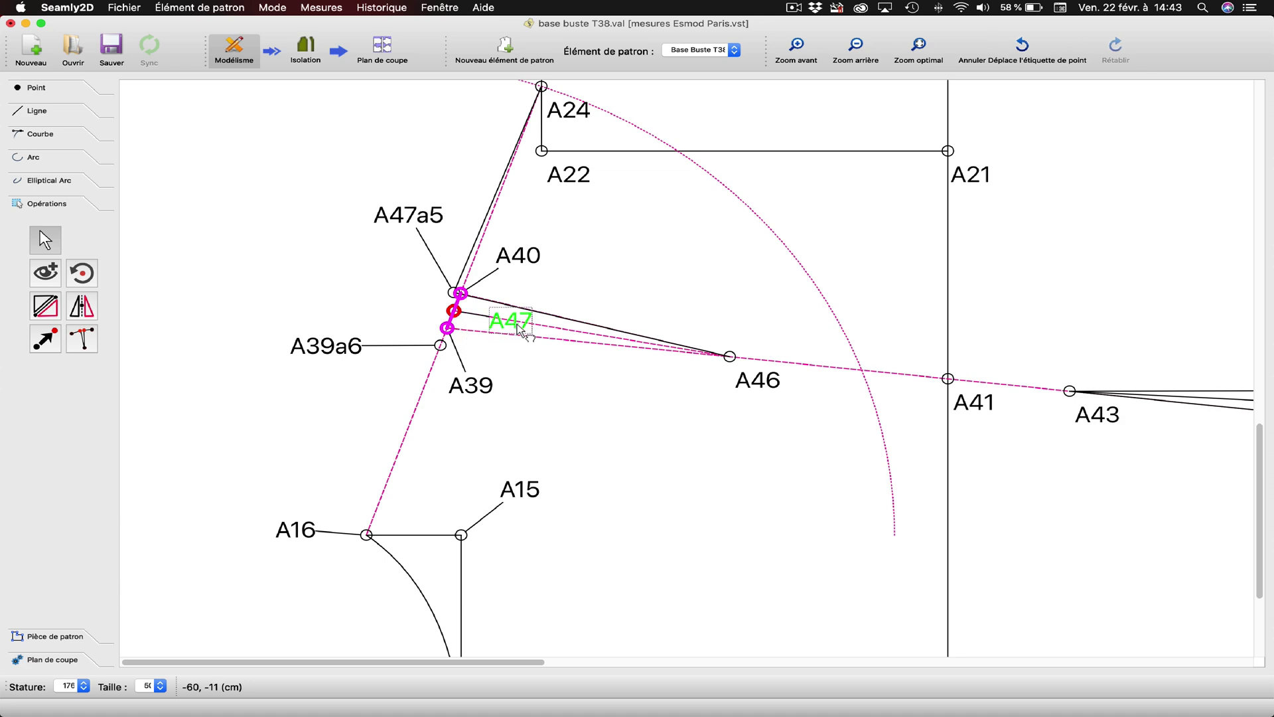
- Use the Move operation on point A39a6 to place a copy 1 cm away at a 90° angle
{"action": "left_click", "coordinate": [51, 345]}
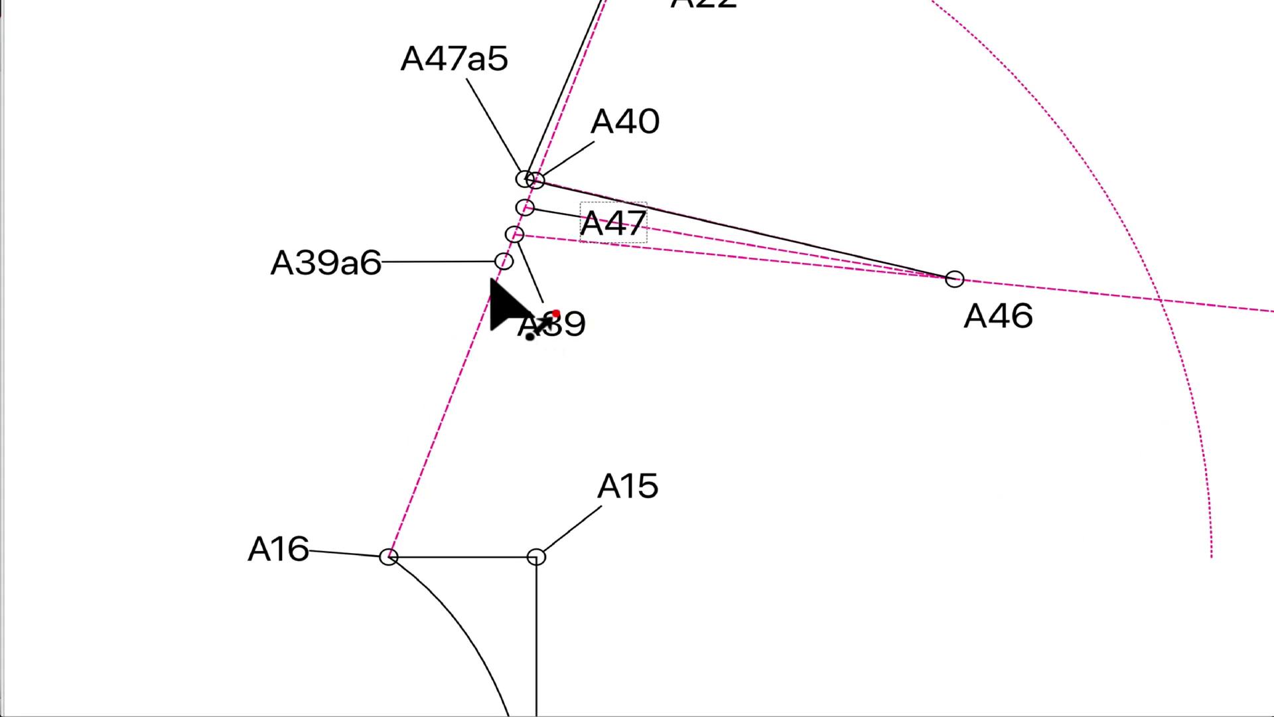
{"action": "left_click", "coordinate": [373, 289]}
{"action": "key", "text": "Return"}
{"action": "key", "text": "shift"}
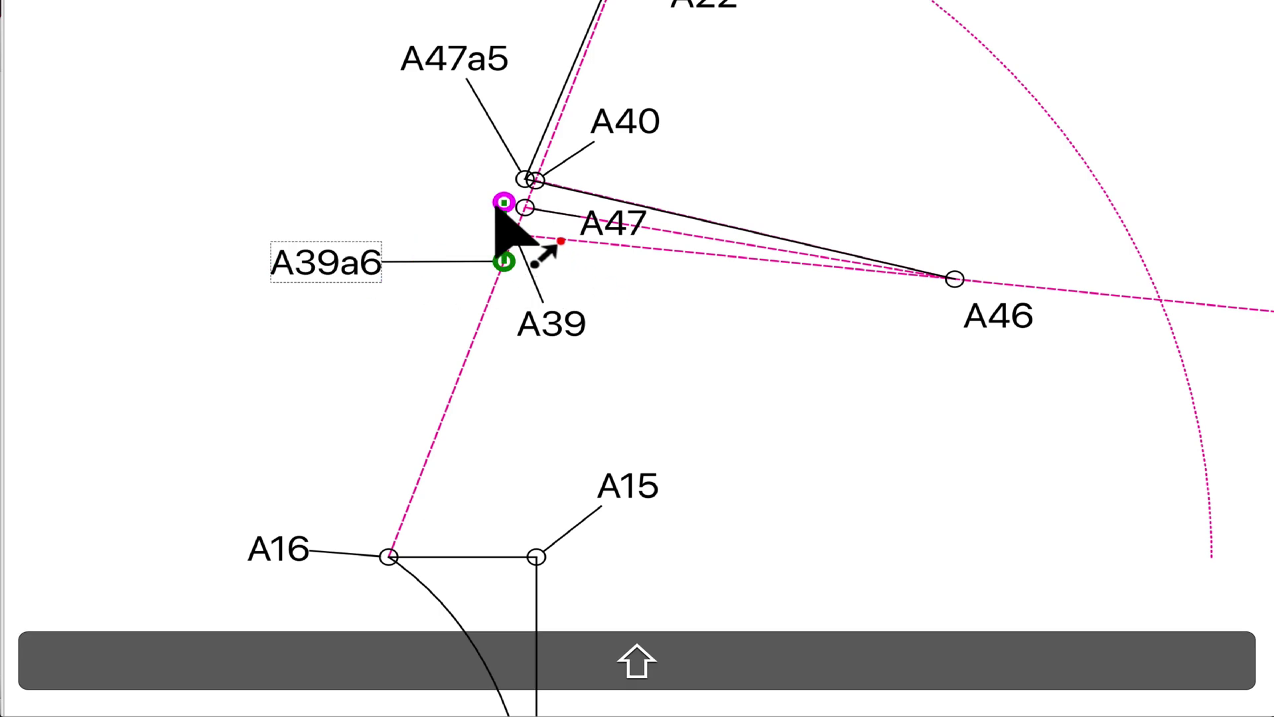
{"action": "left_click", "coordinate": [498, 205], "text": "shift"}
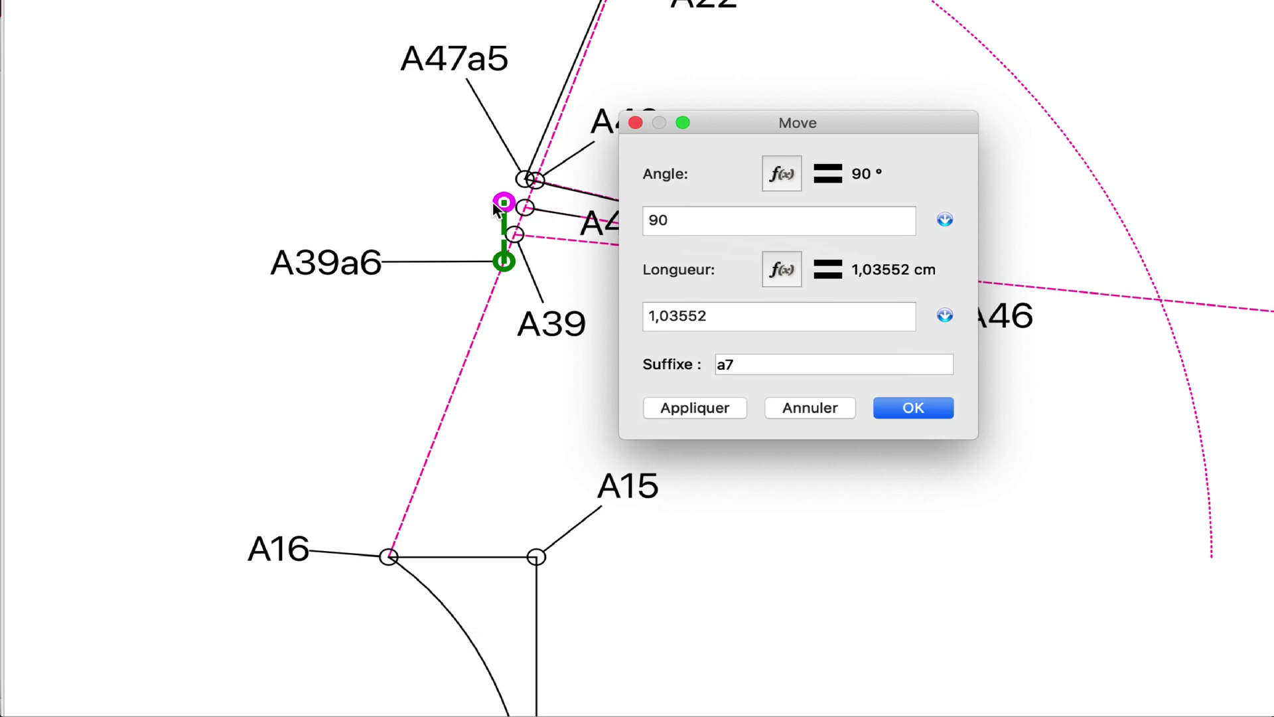
{"action": "left_click_drag", "start_coordinate": [733, 316], "coordinate": [636, 310]}
{"action": "type", "text": "1"}
{"action": "left_click", "coordinate": [703, 408]}
{"action": "left_click", "coordinate": [903, 409]}
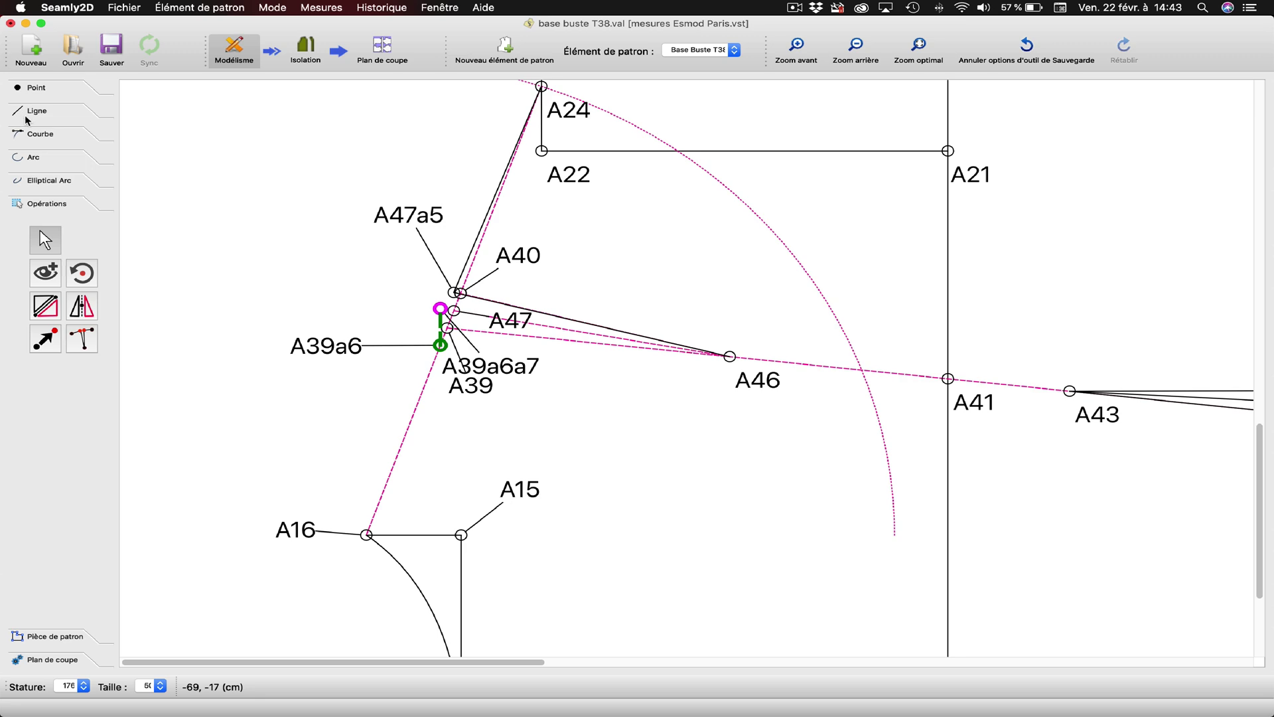
- Draw a line from the raised dart point A47a5 to point A39a6a7
{"action": "left_click", "coordinate": [28, 116]}
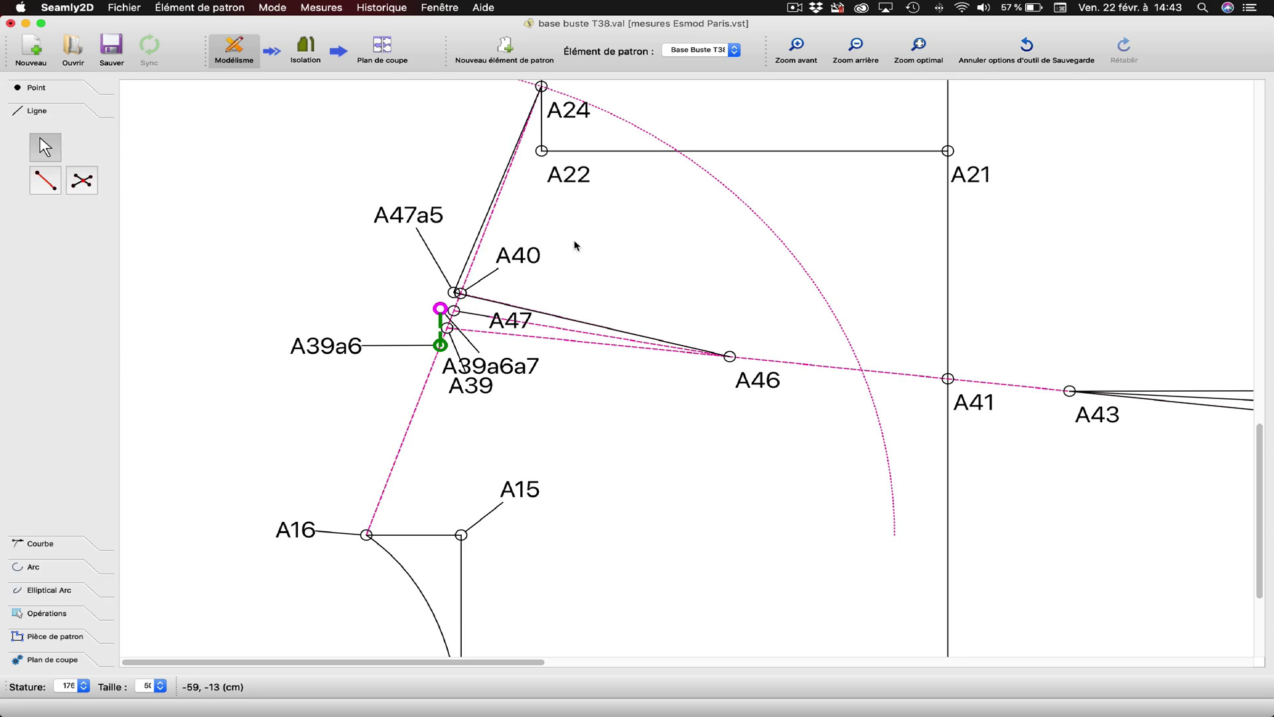
{"action": "left_click", "coordinate": [799, 46]}
{"action": "left_click", "coordinate": [798, 47]}
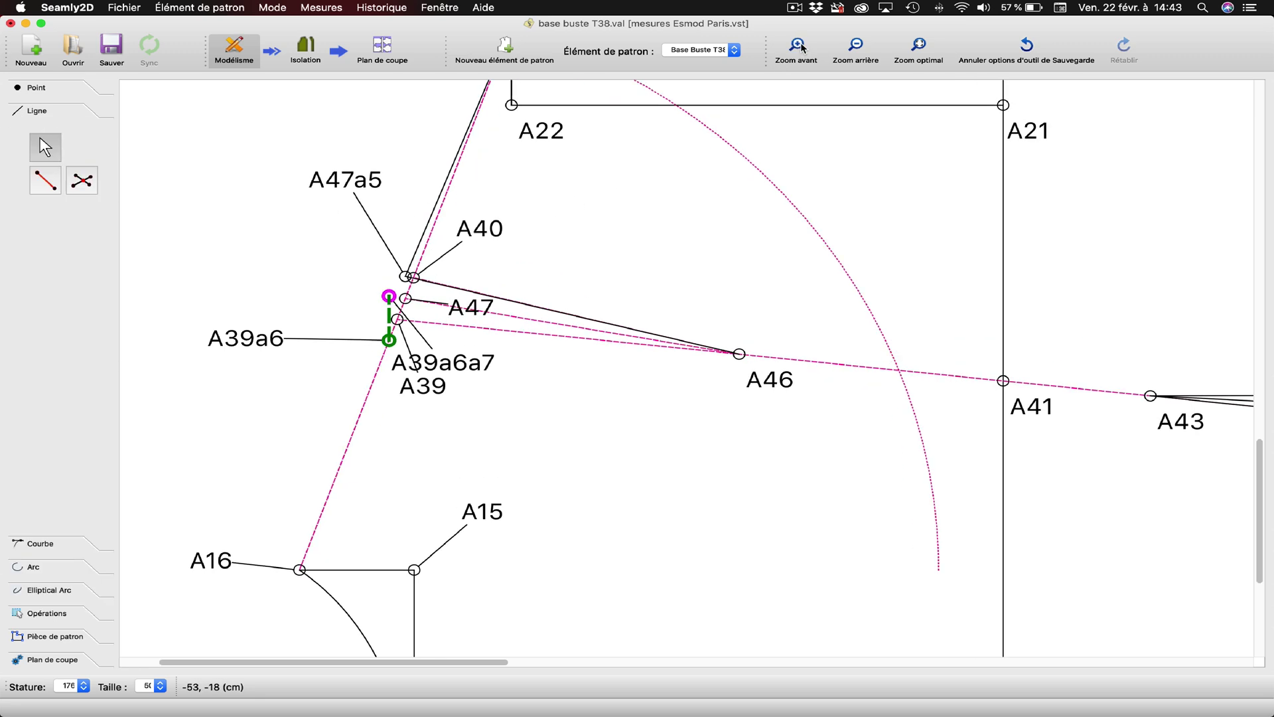
{"action": "left_click", "coordinate": [795, 46]}
{"action": "left_click", "coordinate": [795, 47]}
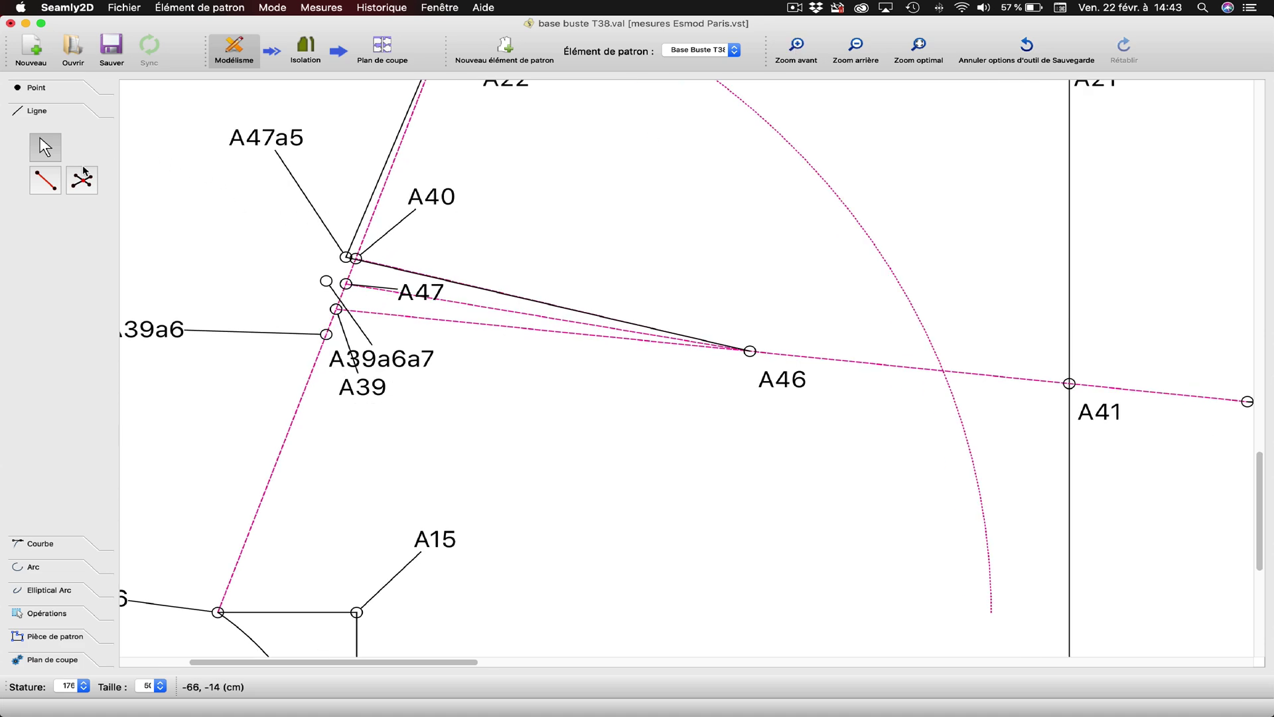
{"action": "left_click", "coordinate": [50, 181]}
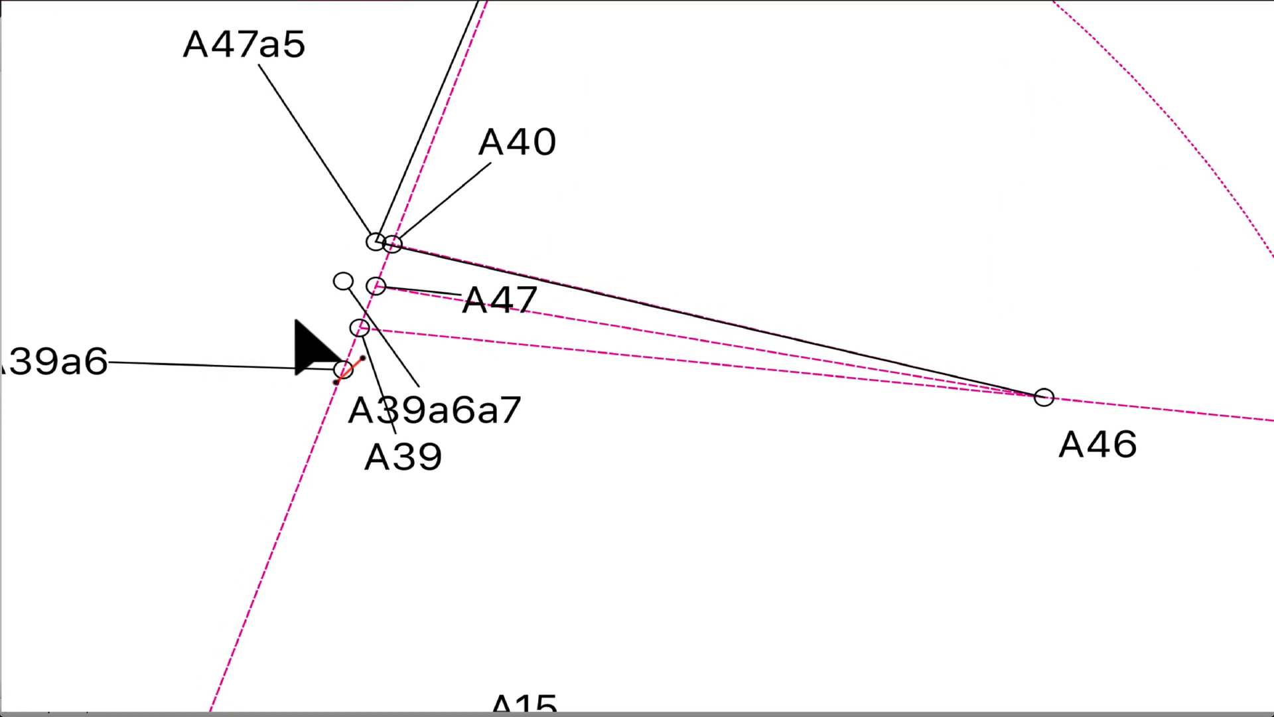
{"action": "left_click", "coordinate": [377, 244]}
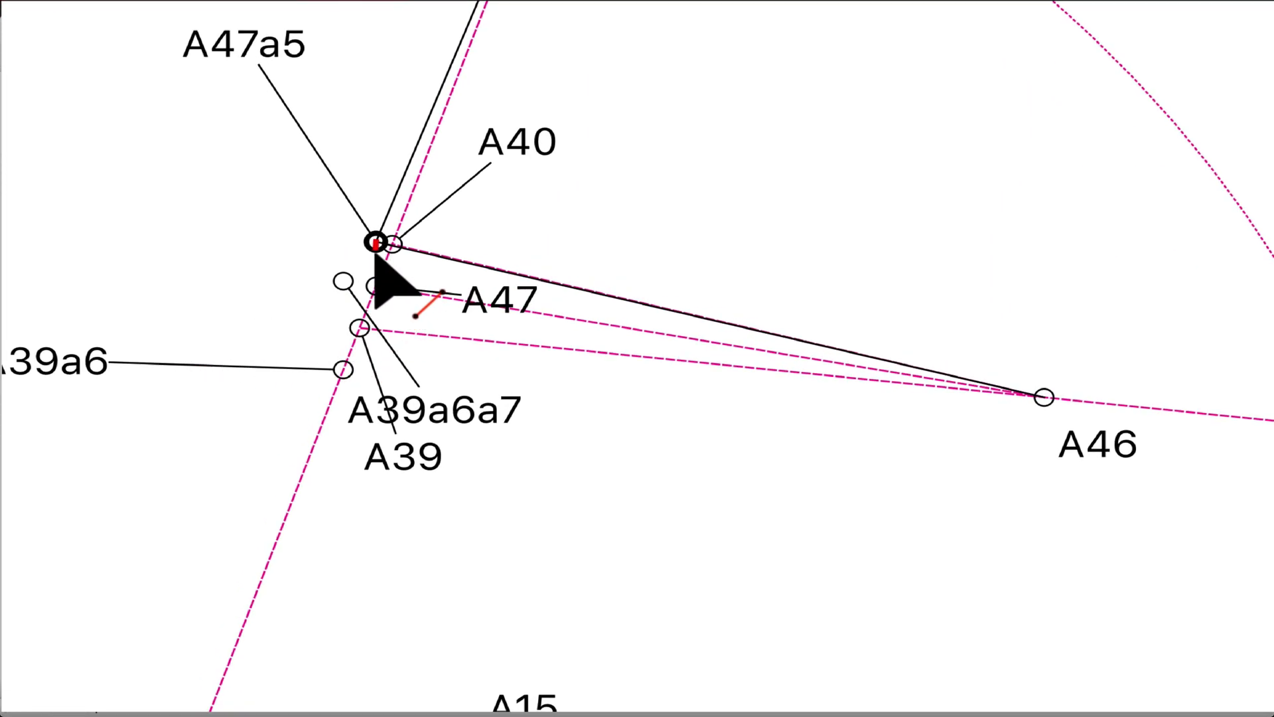
{"action": "left_click", "coordinate": [343, 282]}
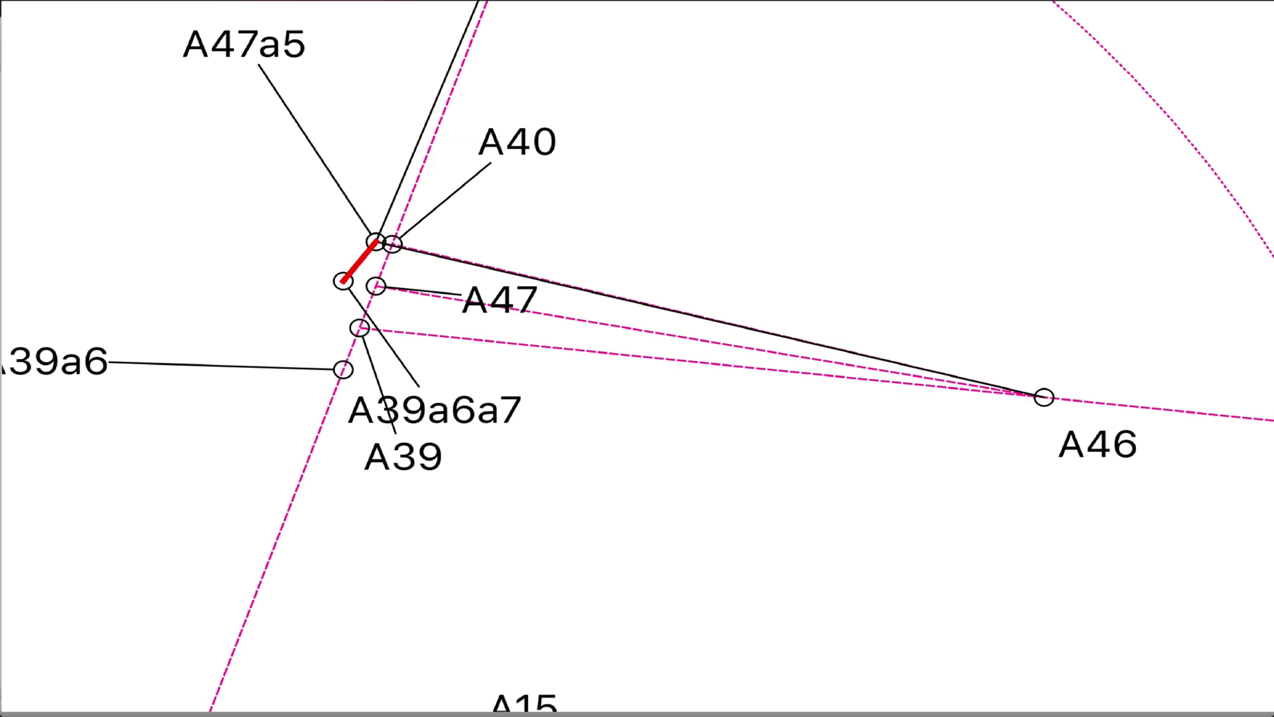
- Draw the line segments from A39a6a7 to A39 and from A39 to the shoulder end A16
{"action": "left_click", "coordinate": [484, 418]}
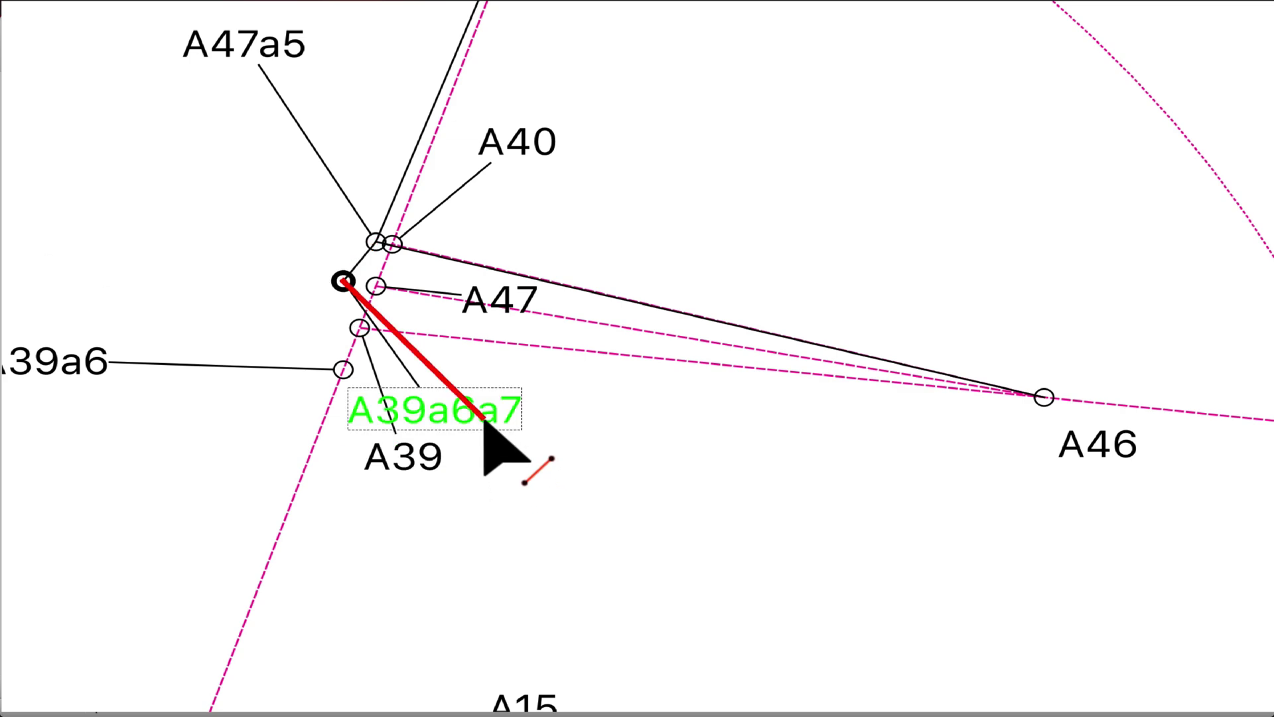
{"action": "left_click", "coordinate": [407, 453]}
{"action": "key", "text": "Return"}
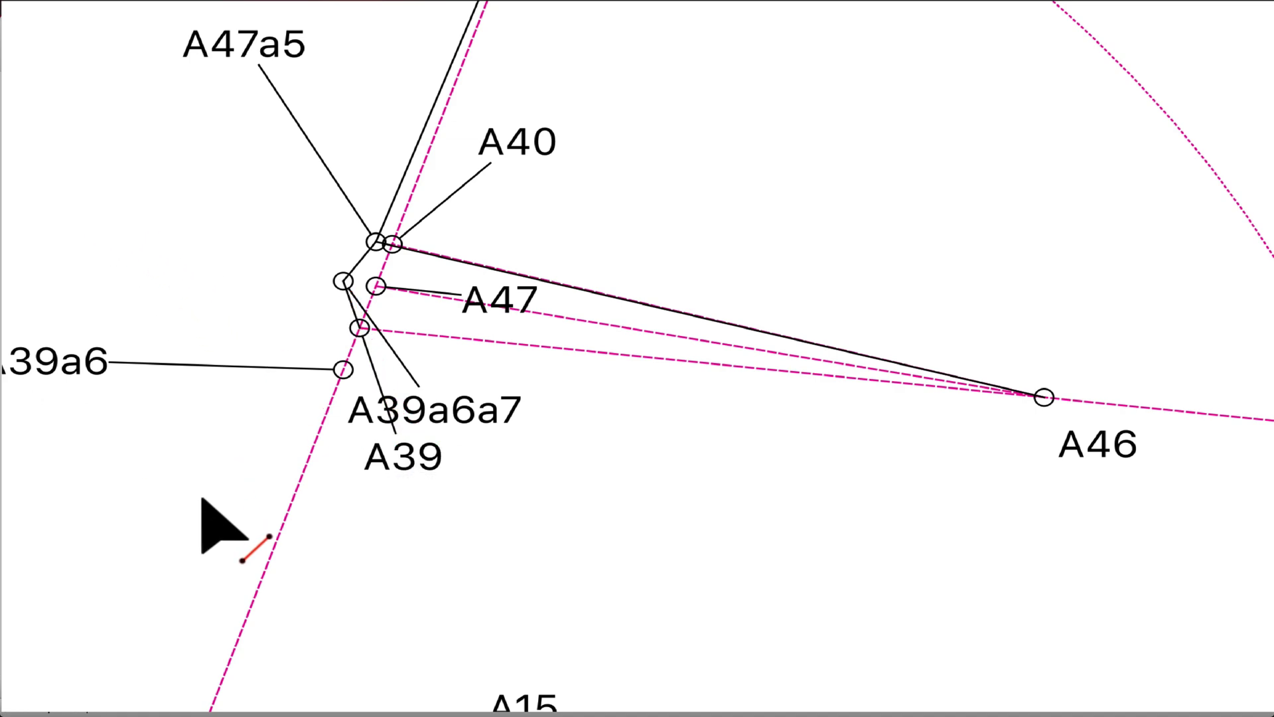
{"action": "left_click", "coordinate": [402, 464]}
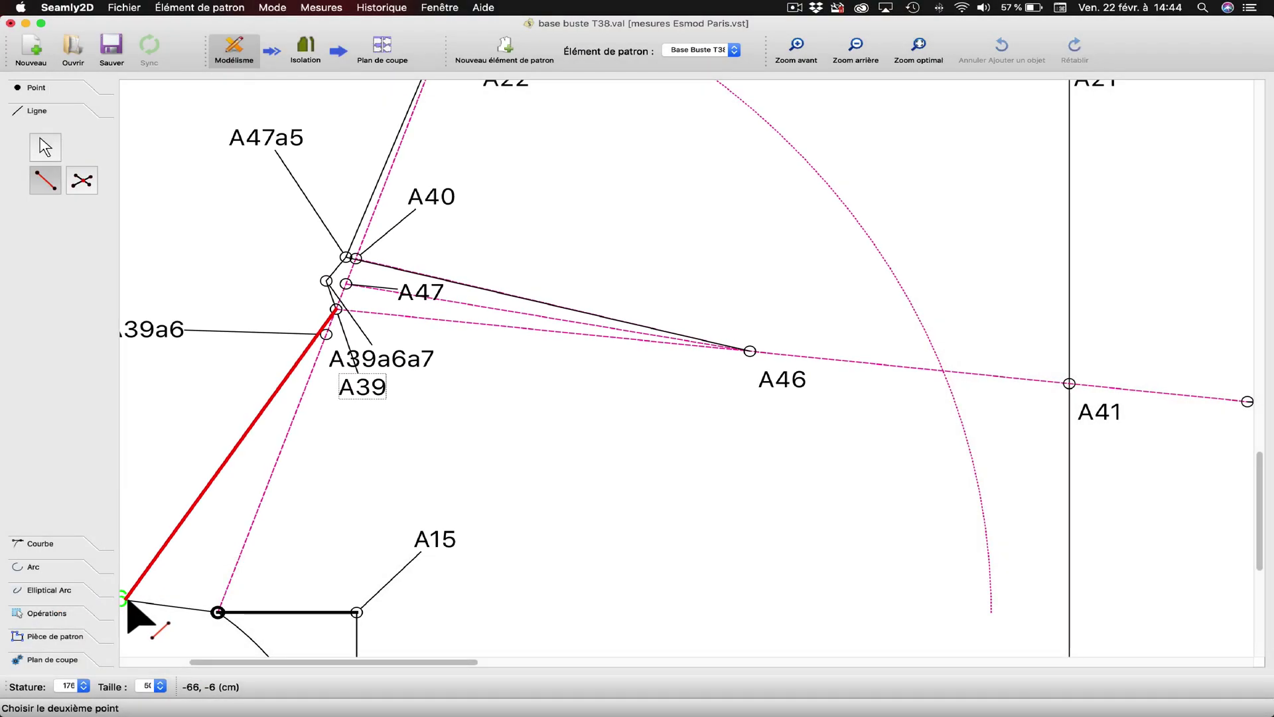
{"action": "left_click", "coordinate": [218, 611]}
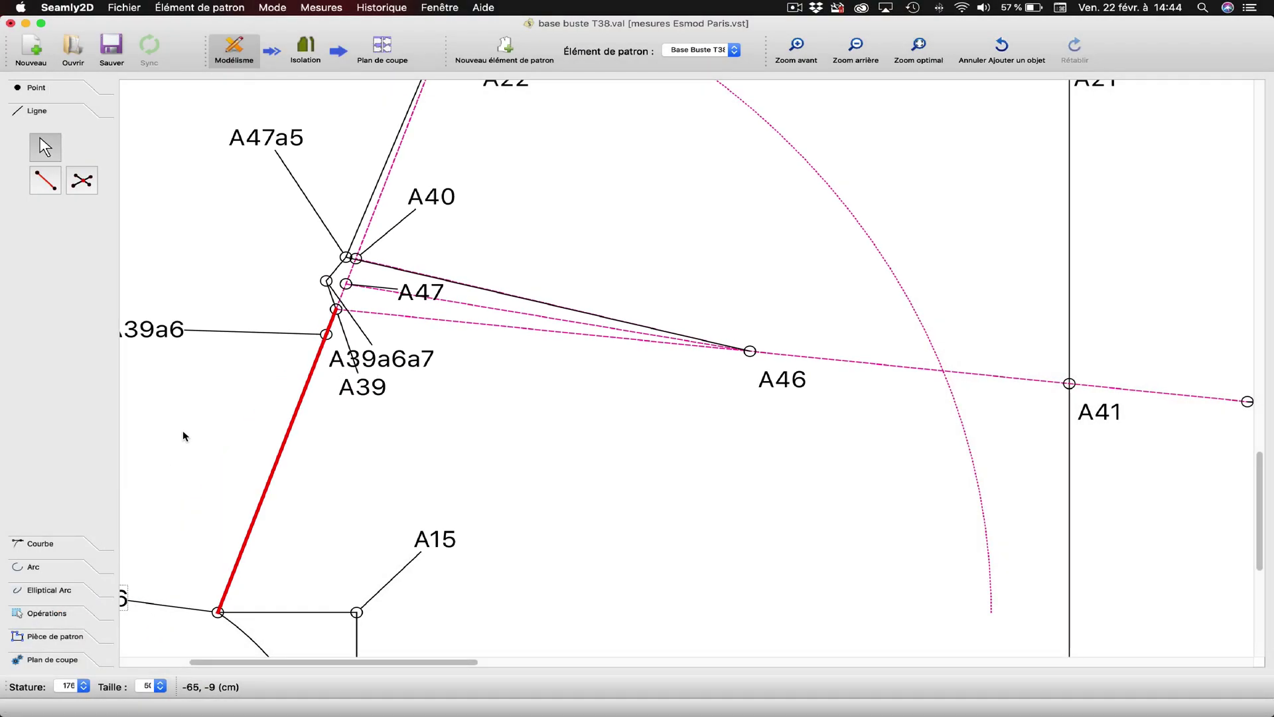
{"action": "key", "text": "Return"}
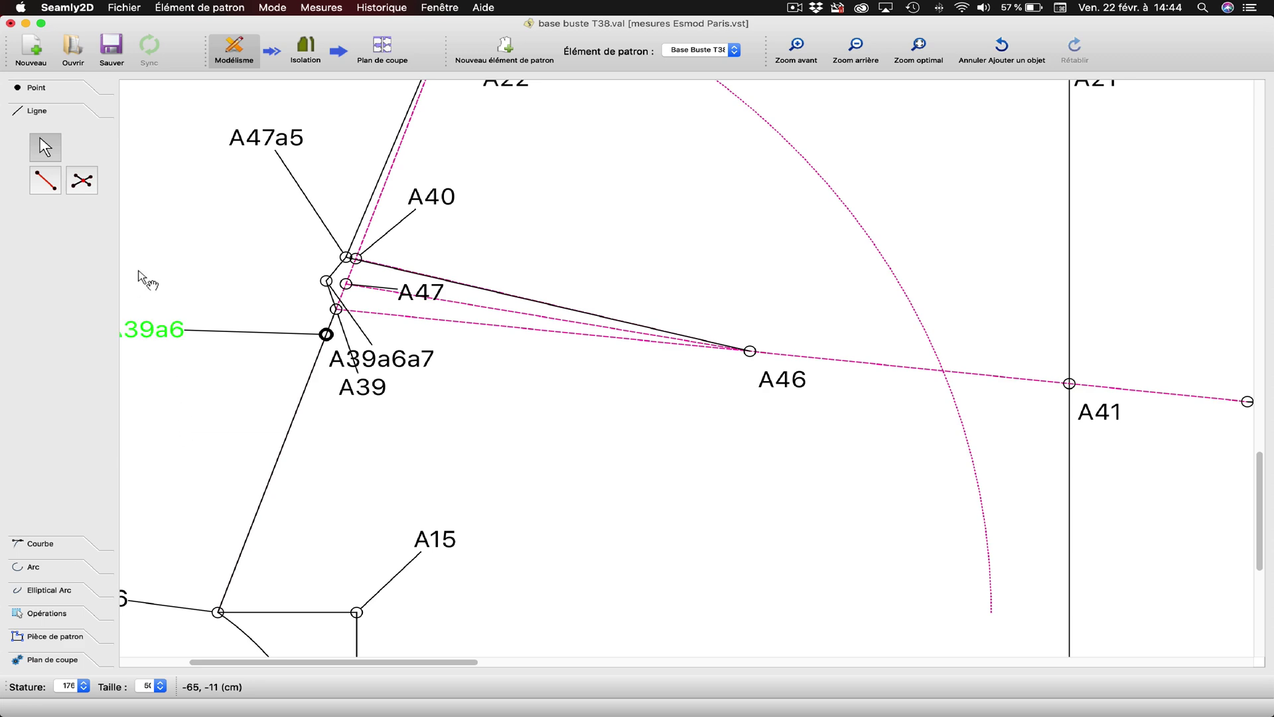
- Draw the second shoulder dart leg from A46 to A39, and move the label of A39a6a7 clear of the dart
{"action": "left_click", "coordinate": [48, 184]}
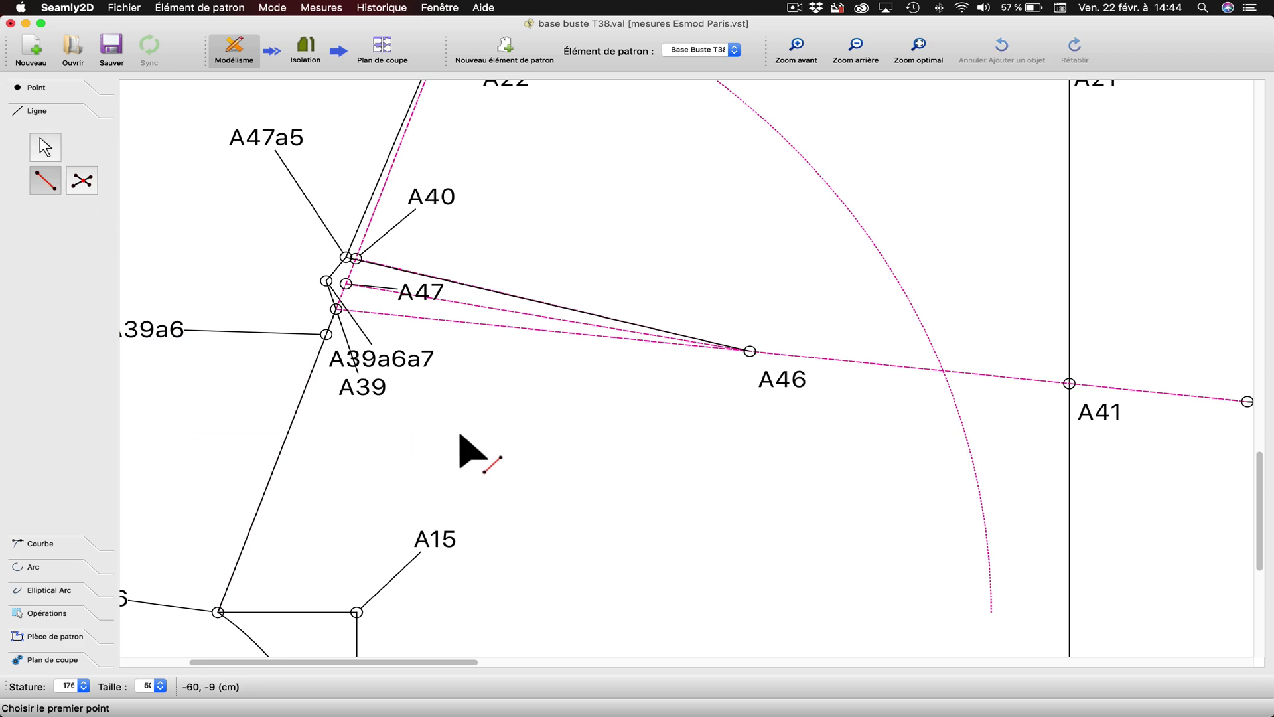
{"action": "left_click", "coordinate": [786, 385]}
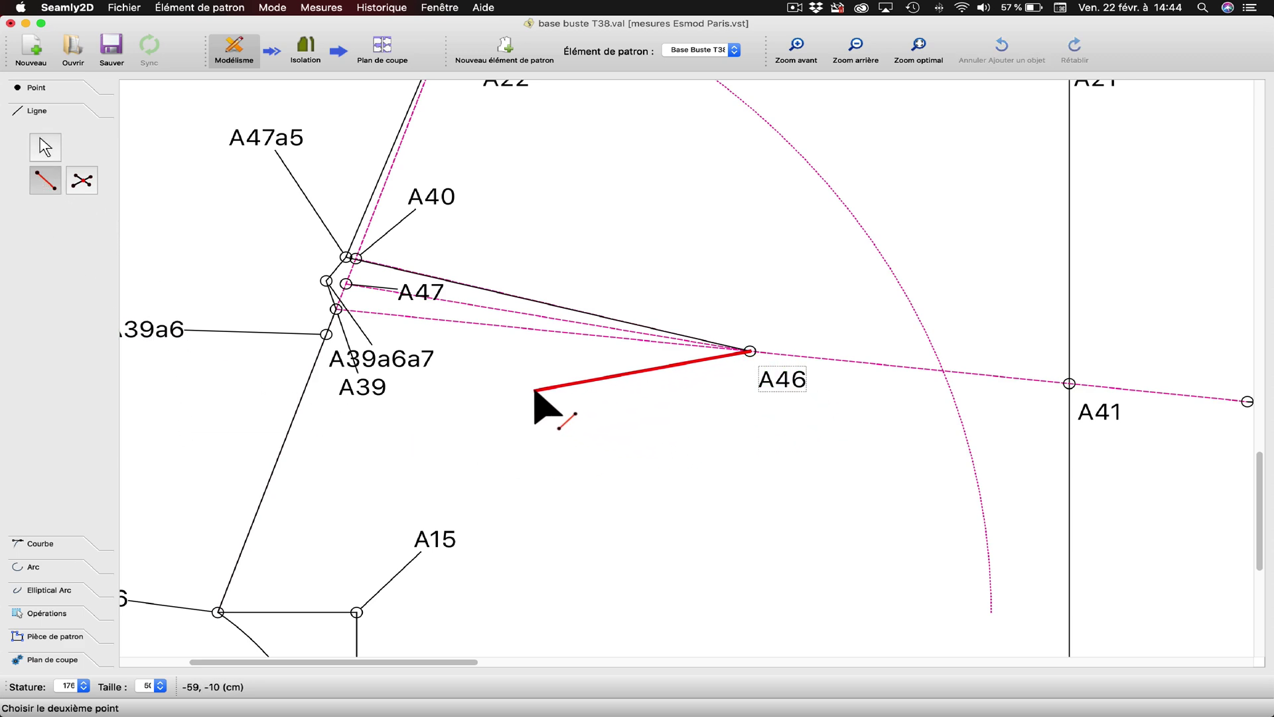
{"action": "left_click", "coordinate": [377, 393]}
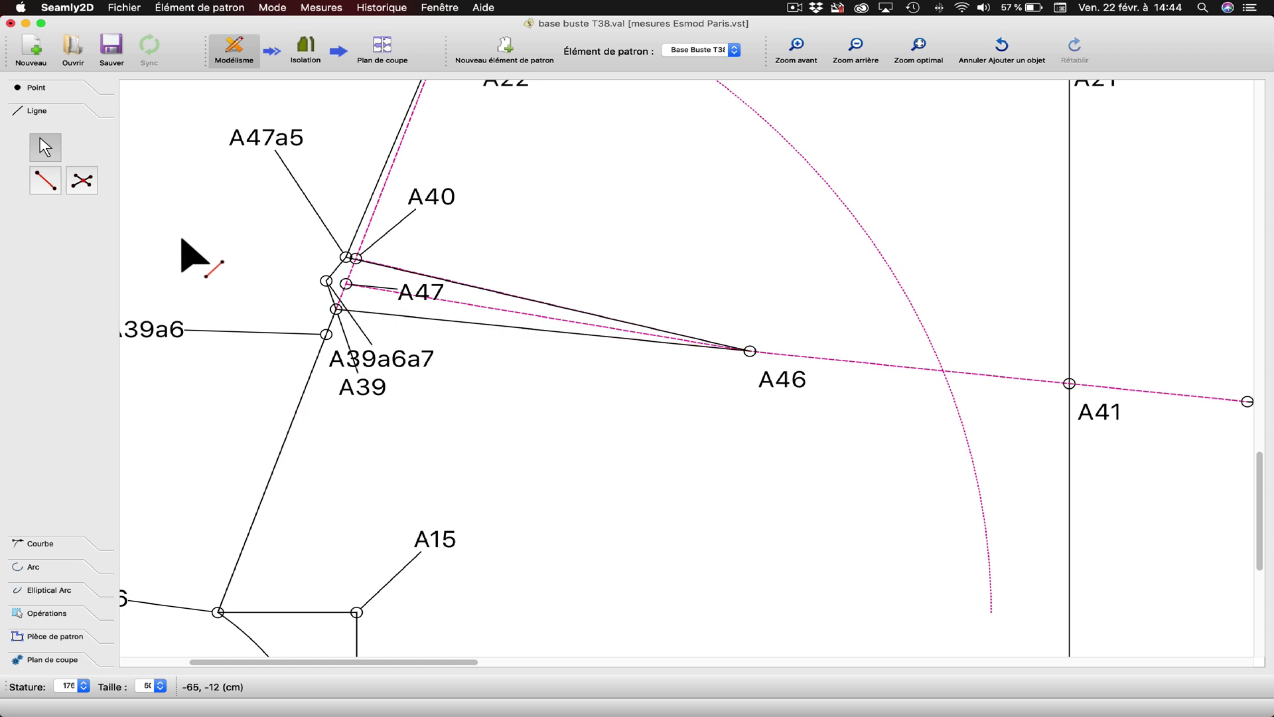
{"action": "left_click_drag", "start_coordinate": [410, 368], "coordinate": [270, 265]}
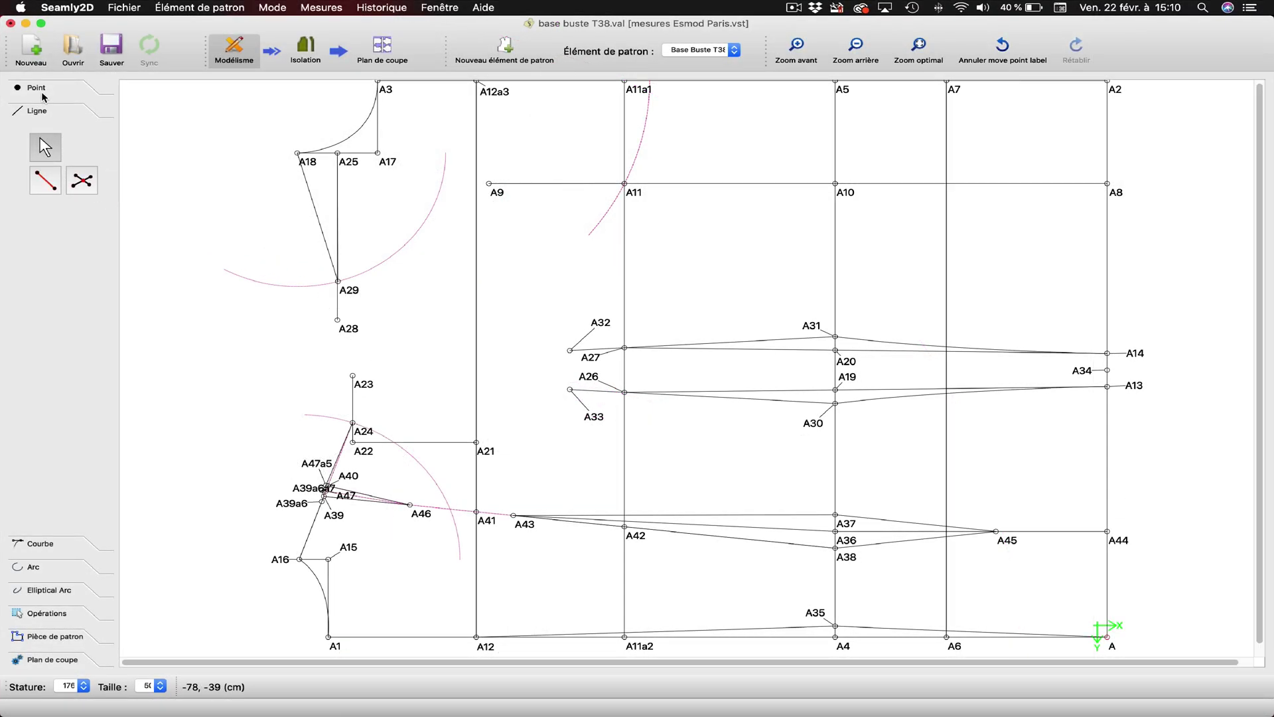
- Place a midpoint on the waistline between dart point A37 and side point A30
{"action": "left_click", "coordinate": [43, 93]}
{"action": "left_click", "coordinate": [45, 321]}
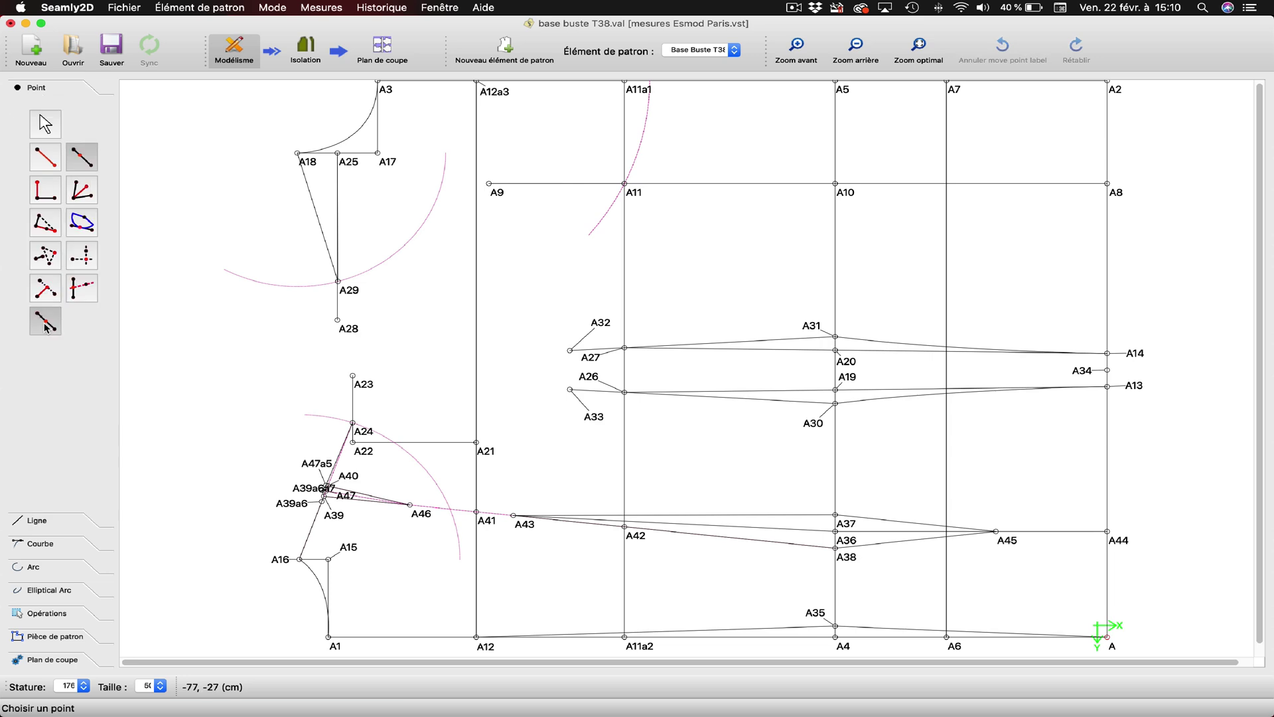
{"action": "left_click", "coordinate": [852, 526]}
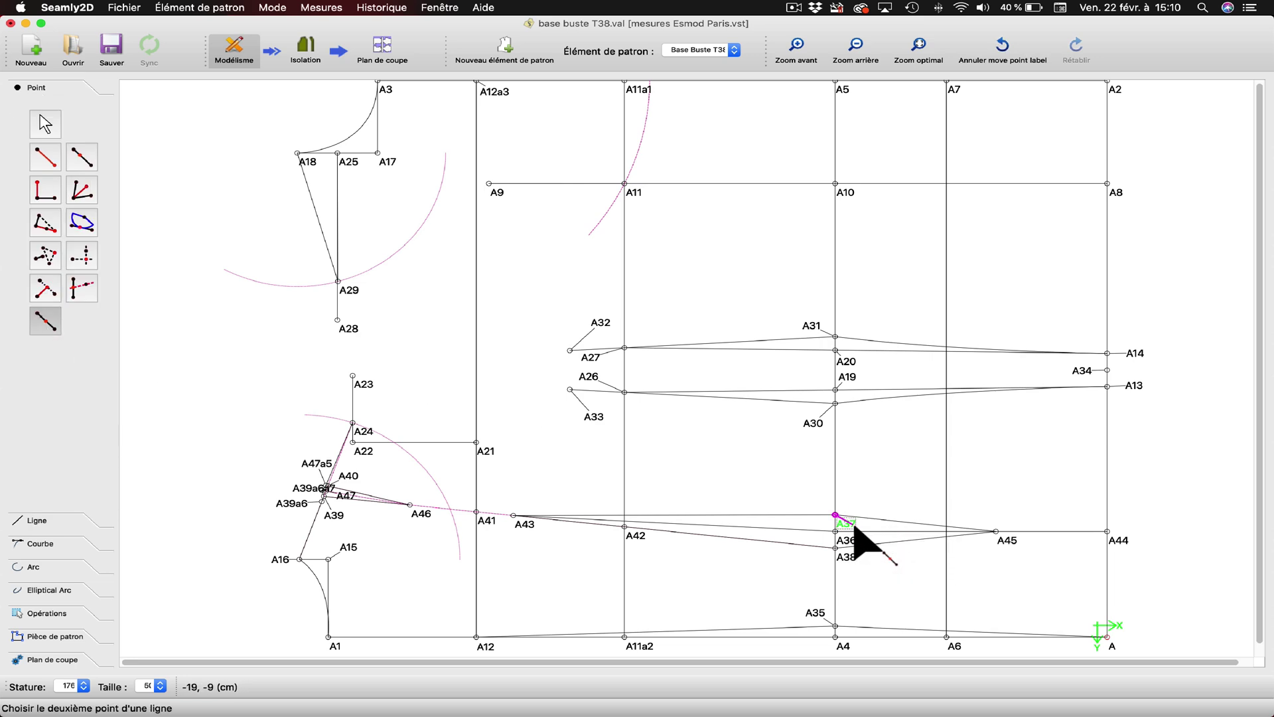
{"action": "left_click", "coordinate": [814, 423]}
{"action": "left_click", "coordinate": [524, 457]}
{"action": "left_click", "coordinate": [736, 457]}
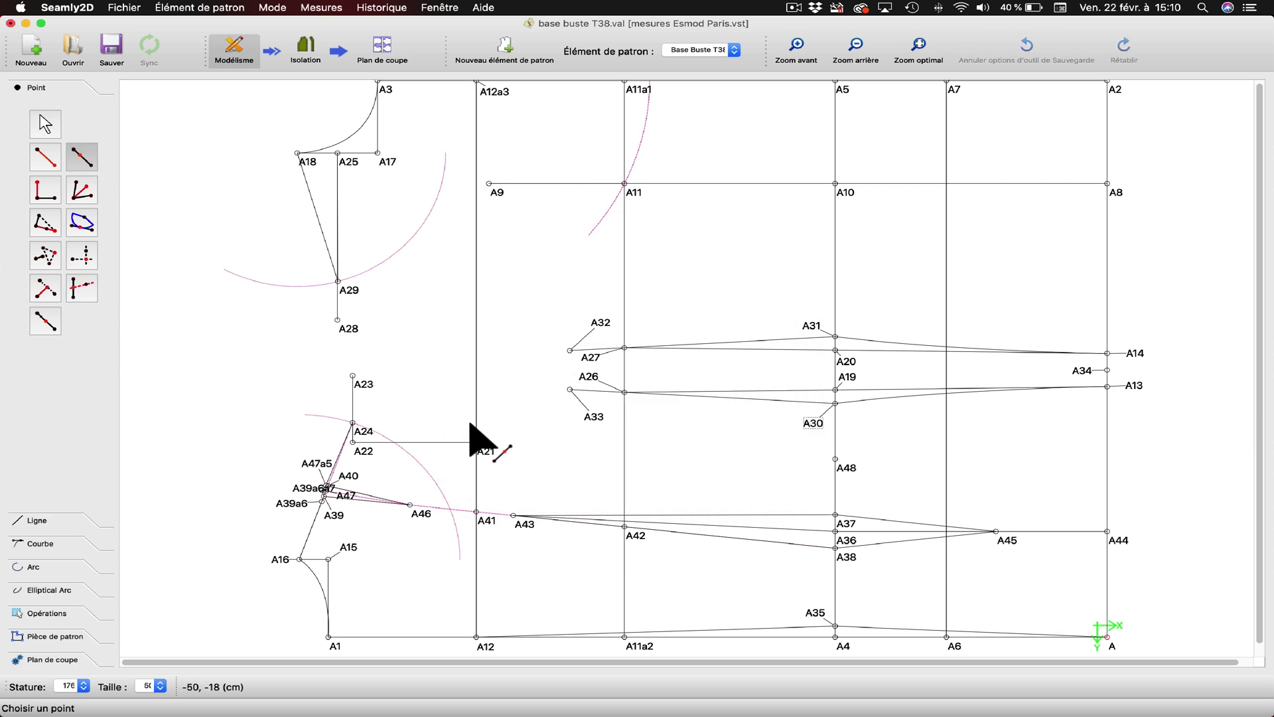
{"action": "left_click", "coordinate": [835, 458]}
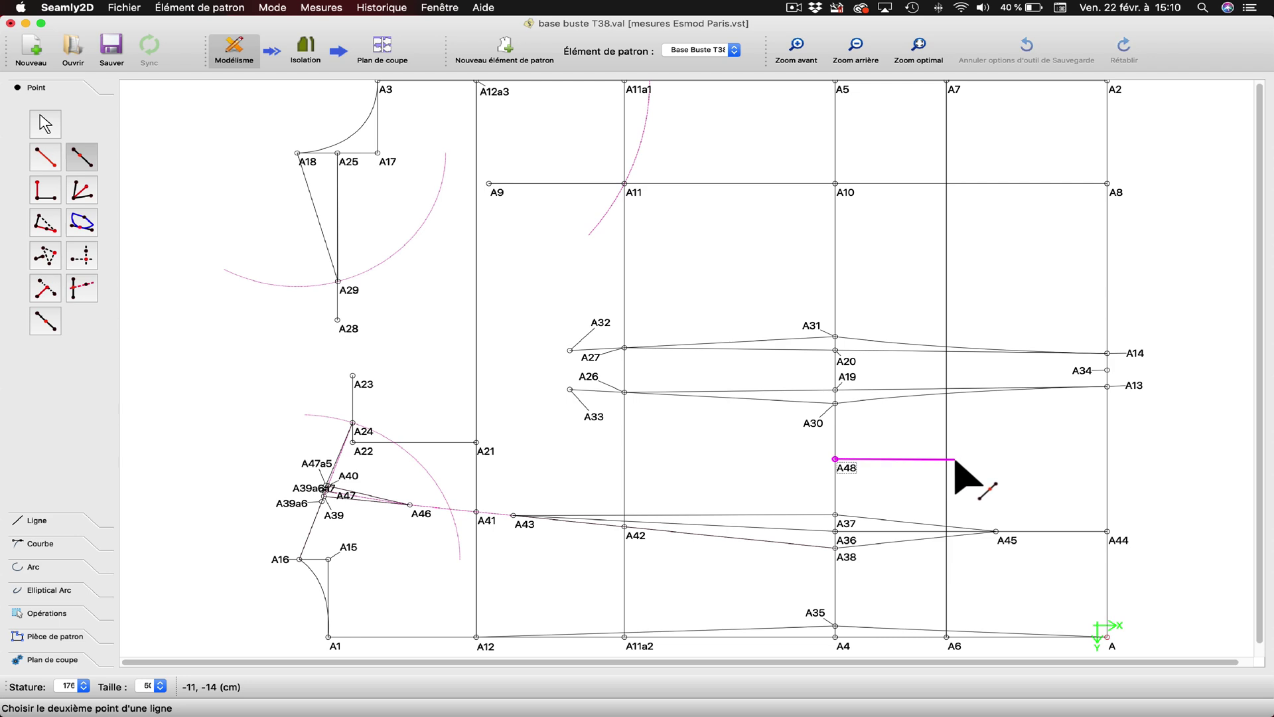
{"action": "key", "text": "Escape"}
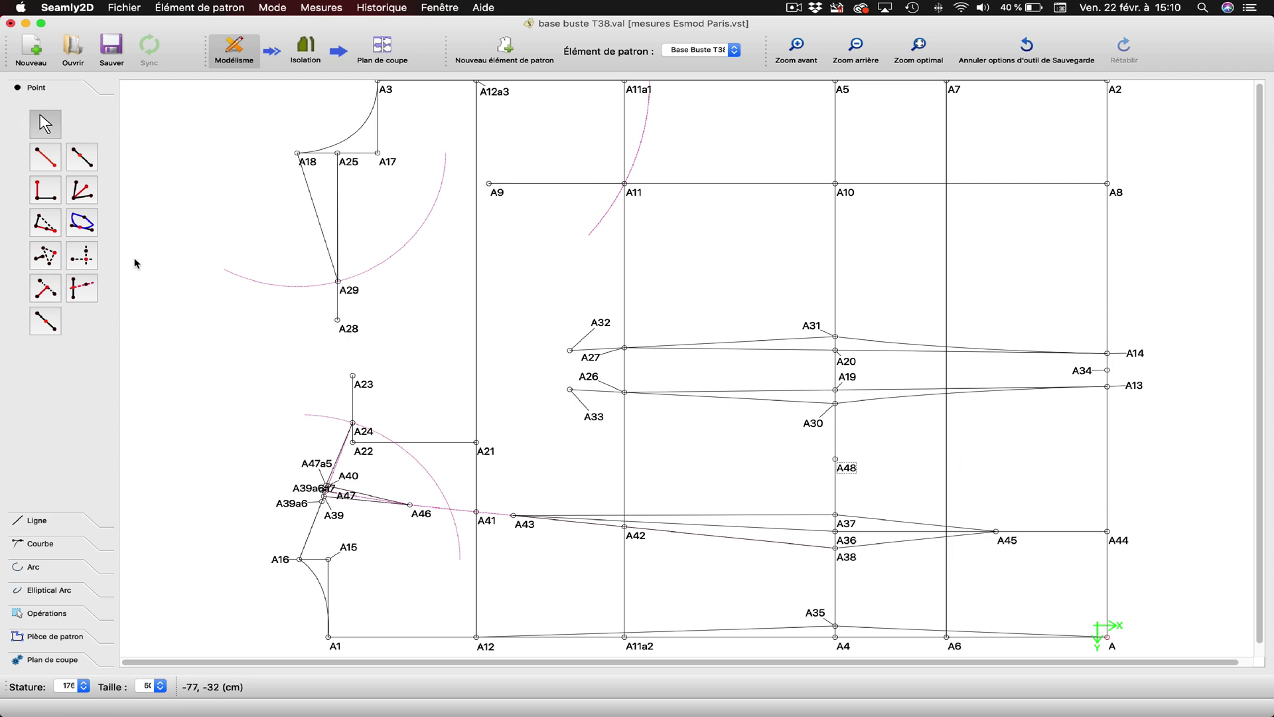
- Place a point 9 cm from A48, perpendicular to the line from A48 to A37
{"action": "left_click", "coordinate": [40, 196]}
{"action": "left_click", "coordinate": [850, 466]}
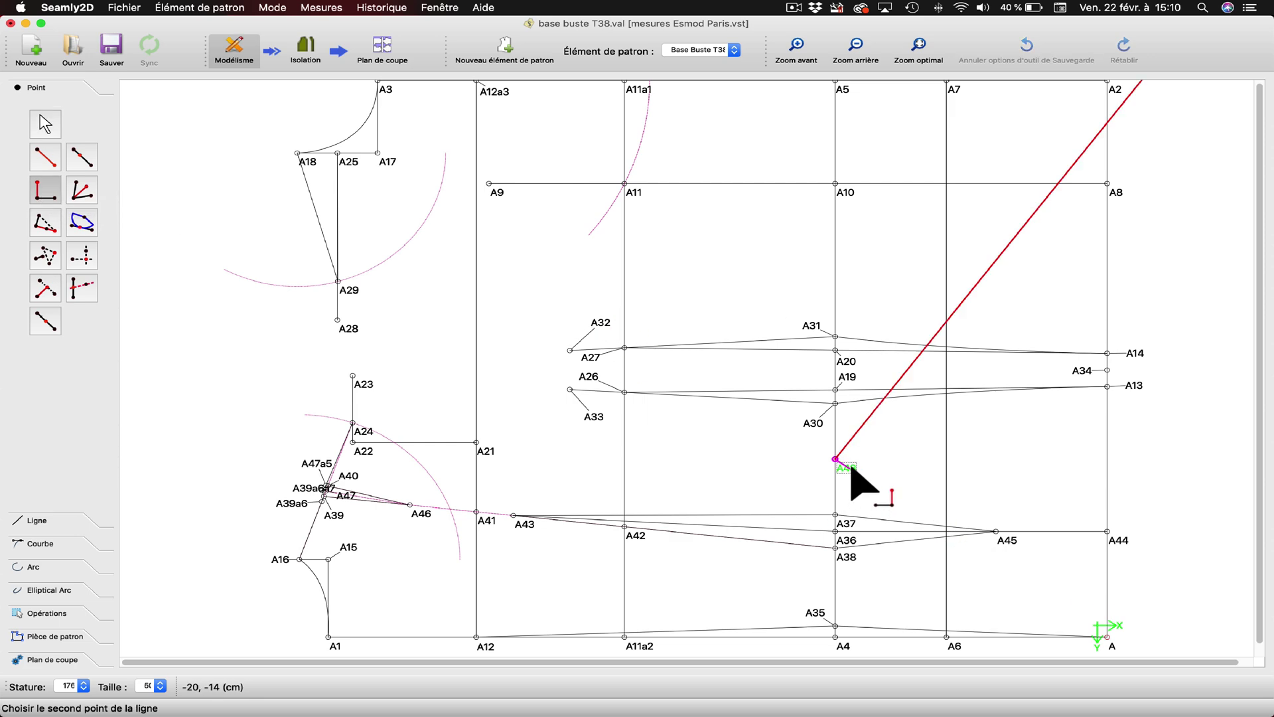
{"action": "left_click", "coordinate": [835, 515]}
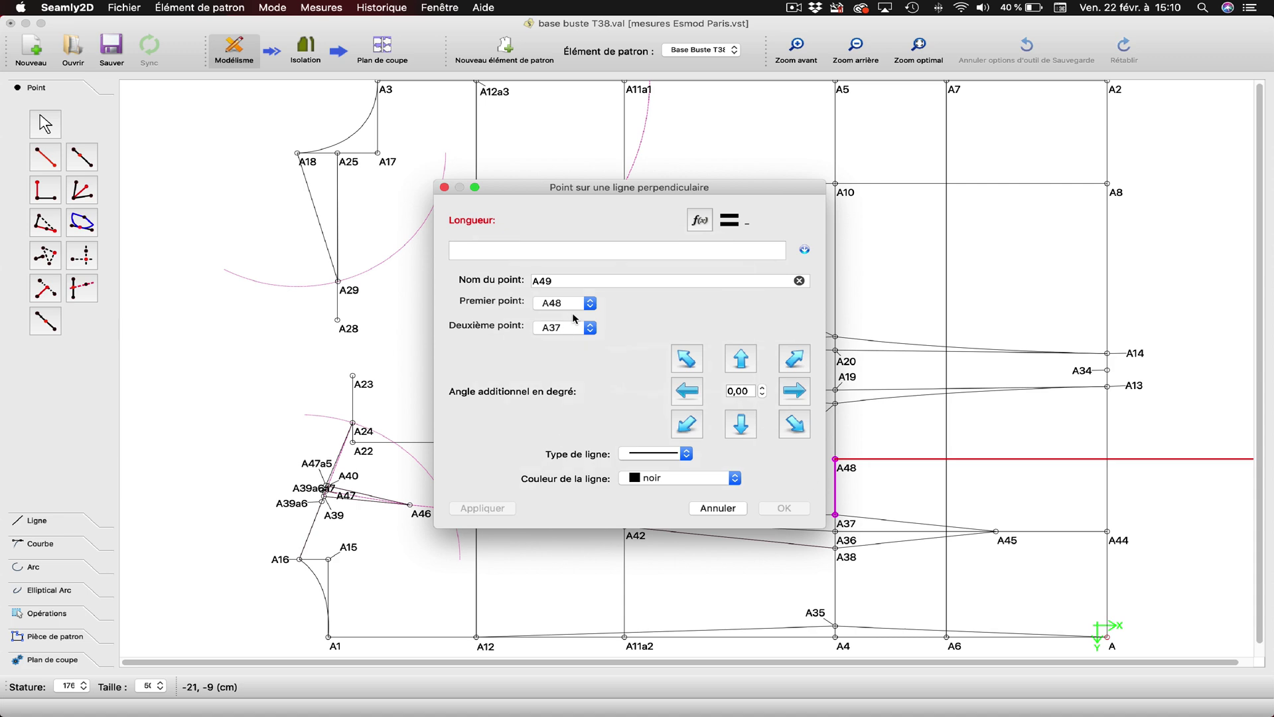
{"action": "type", "text": "9"}
{"action": "left_click", "coordinate": [783, 508]}
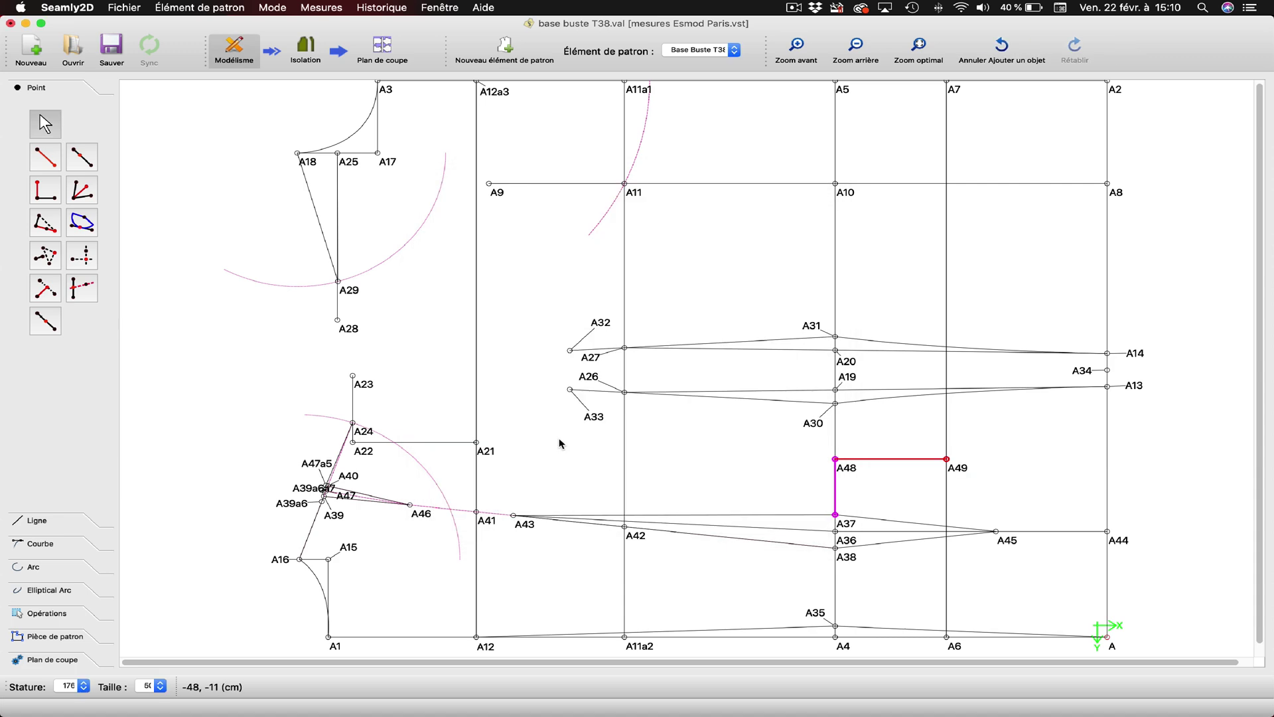
- Place a point 17 cm from A48, perpendicular to the line from A48 to A30
{"action": "left_click", "coordinate": [44, 197]}
{"action": "left_click", "coordinate": [834, 459]}
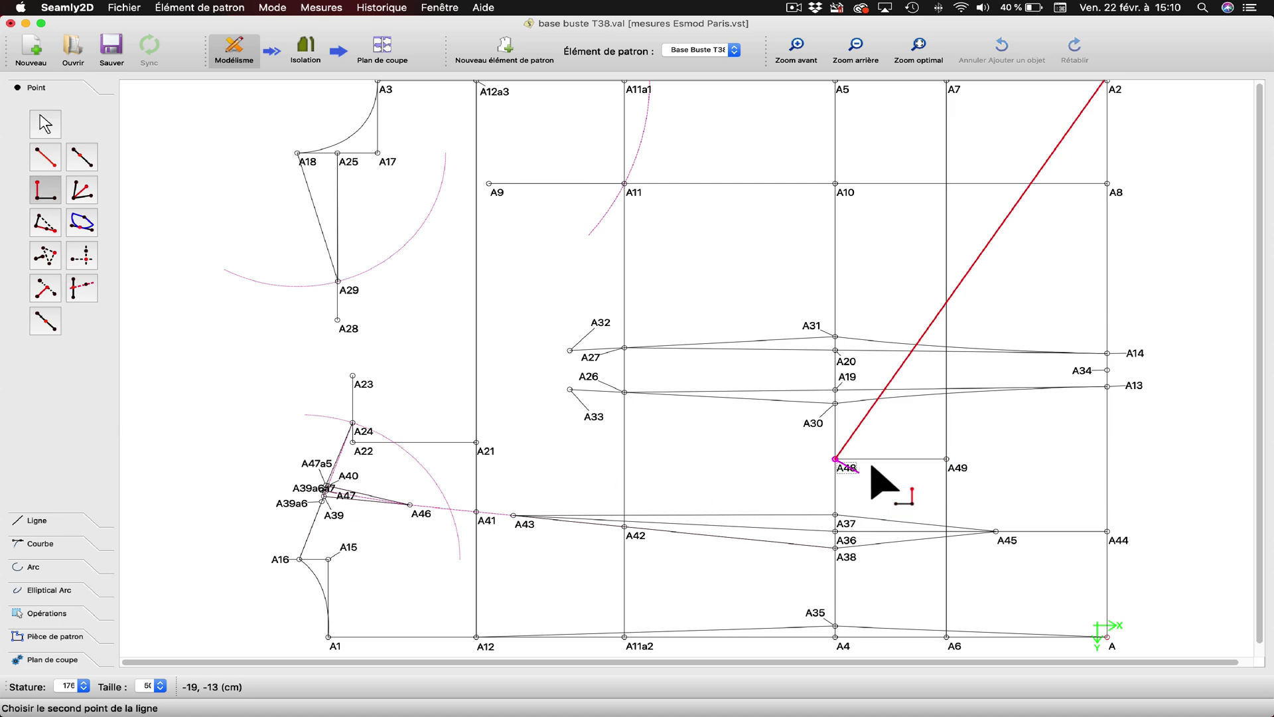
{"action": "left_click", "coordinate": [836, 403]}
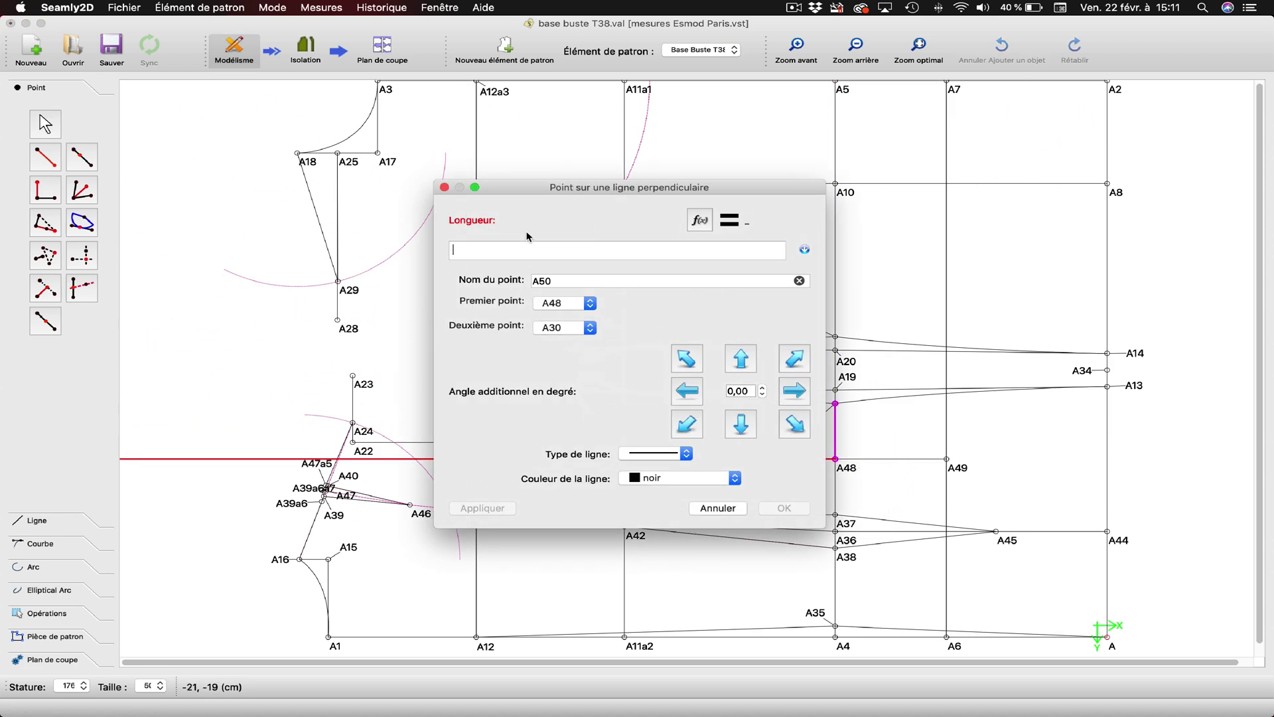
{"action": "type", "text": "17"}
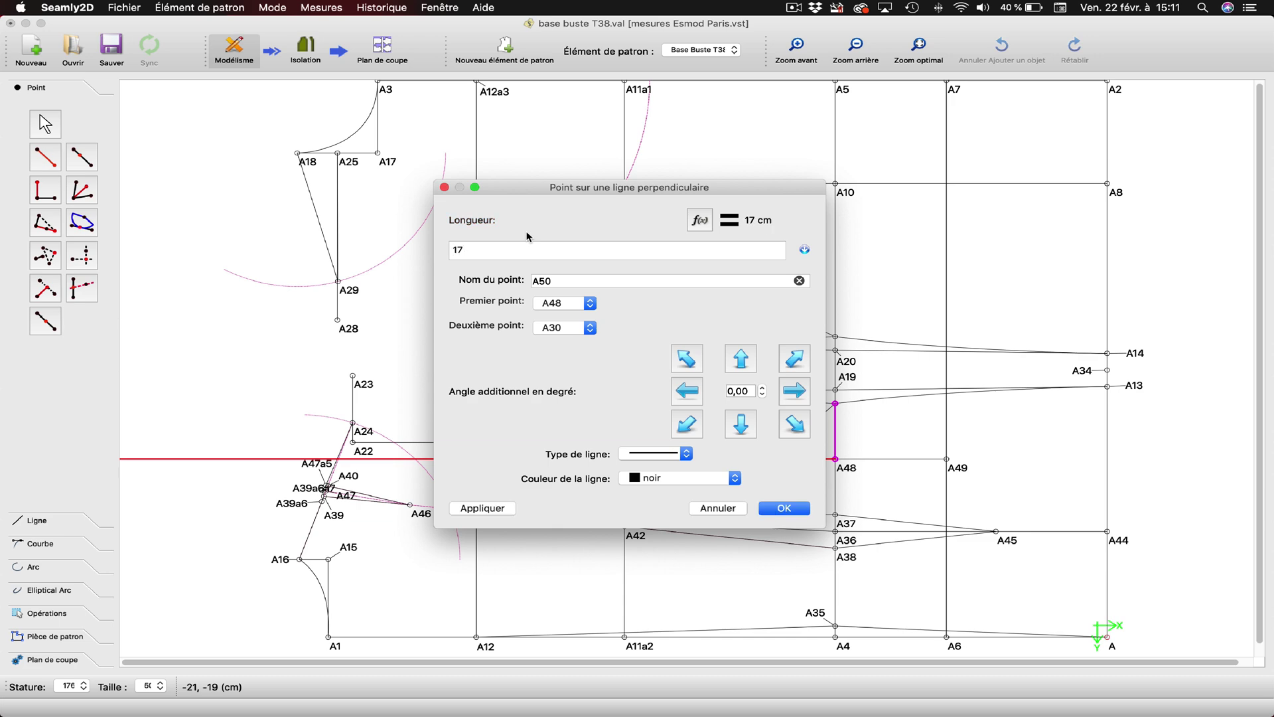
{"action": "left_click", "coordinate": [486, 510]}
{"action": "left_click_drag", "start_coordinate": [639, 184], "coordinate": [1095, 208]}
{"action": "left_click", "coordinate": [921, 528]}
{"action": "left_click", "coordinate": [1235, 525]}
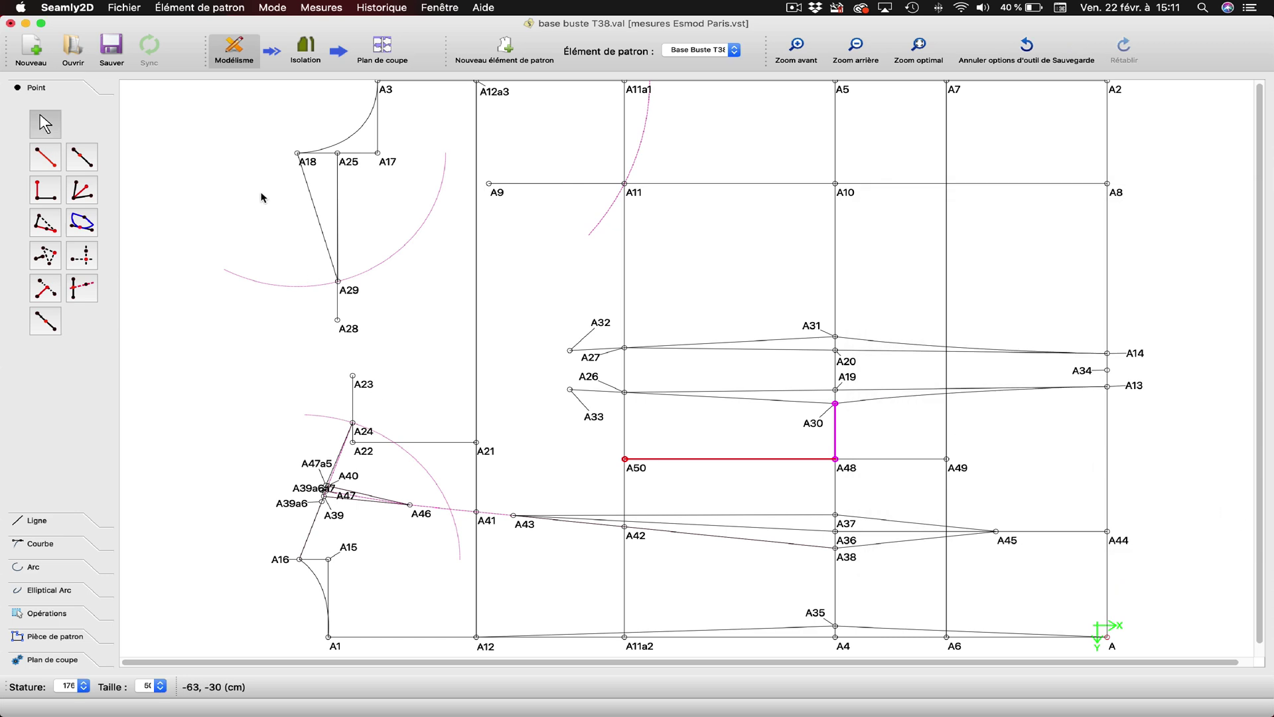
- Place a point on the waistline 0,5 cm from A48 towards A30
{"action": "left_click", "coordinate": [81, 156]}
{"action": "left_click", "coordinate": [835, 459]}
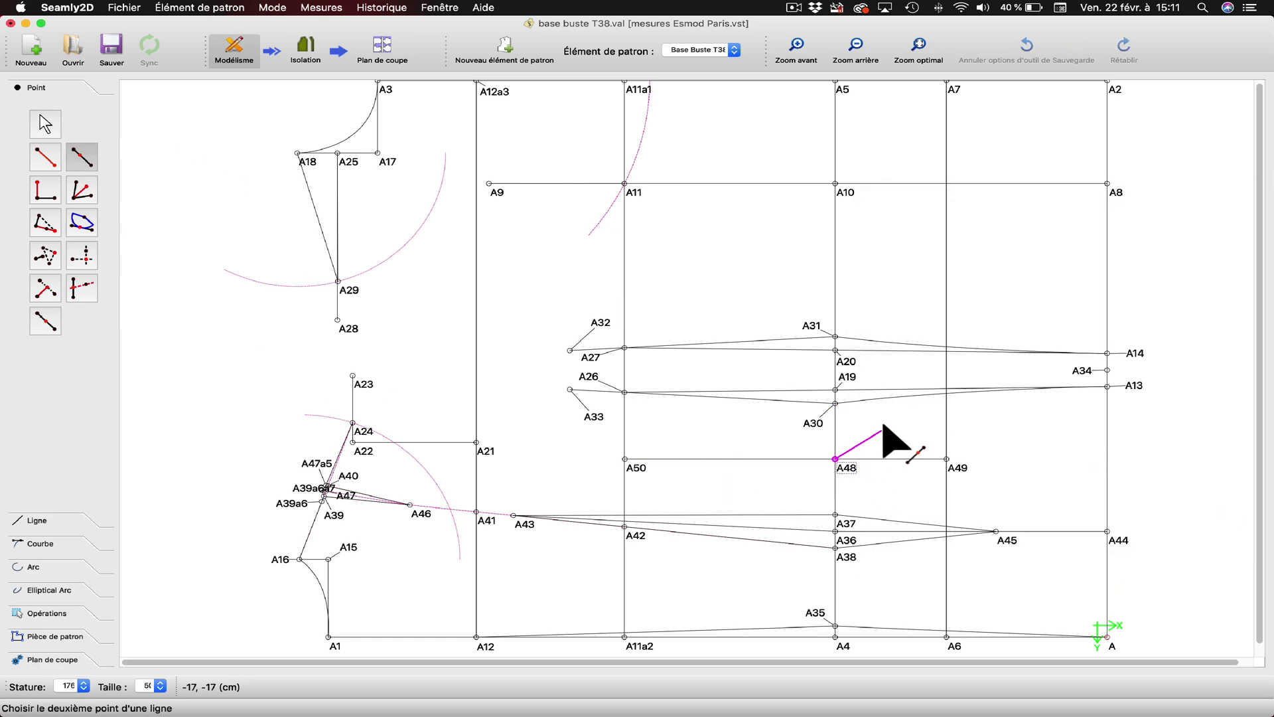
{"action": "left_click", "coordinate": [822, 428]}
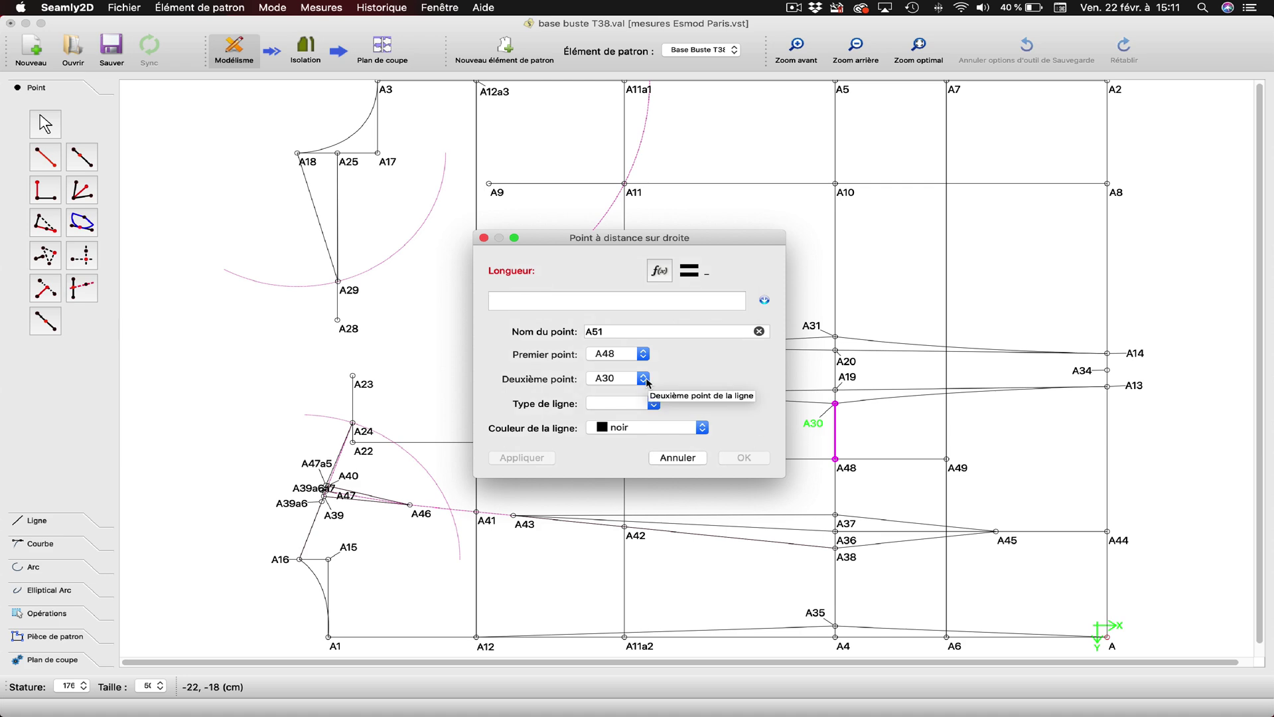
{"action": "type", "text": "0,5"}
{"action": "left_click", "coordinate": [535, 461]}
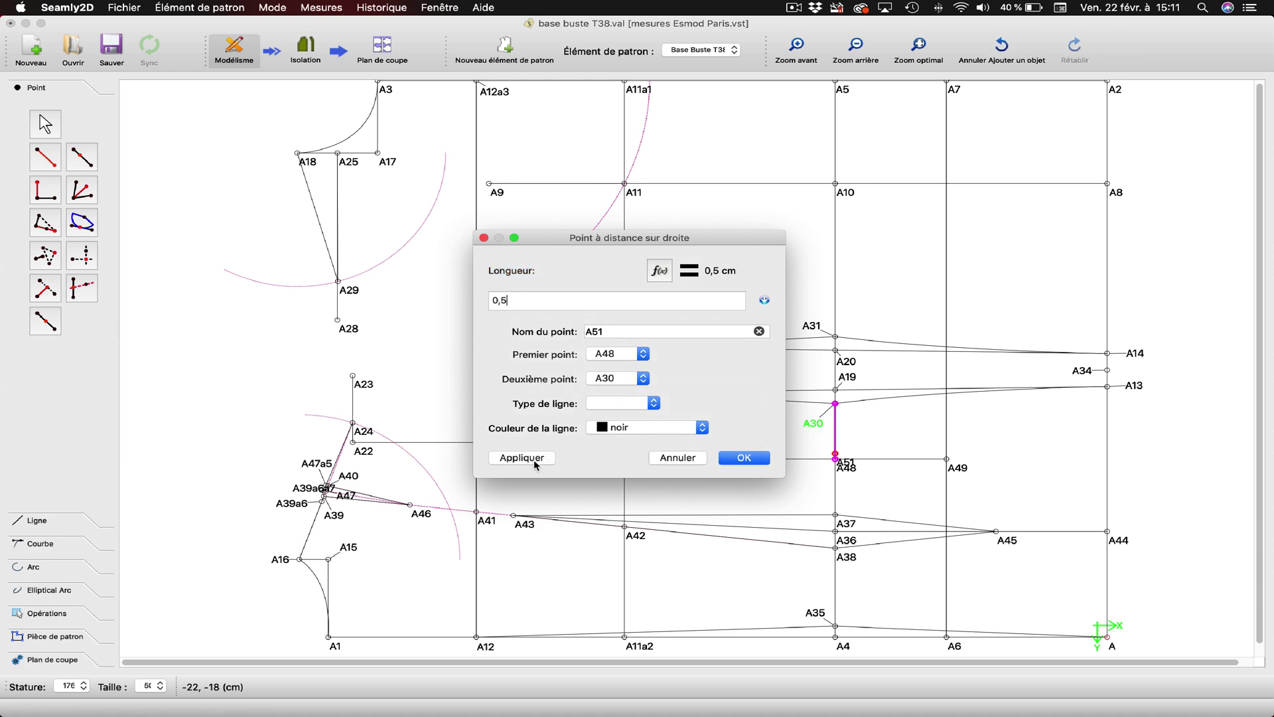
{"action": "left_click", "coordinate": [744, 458]}
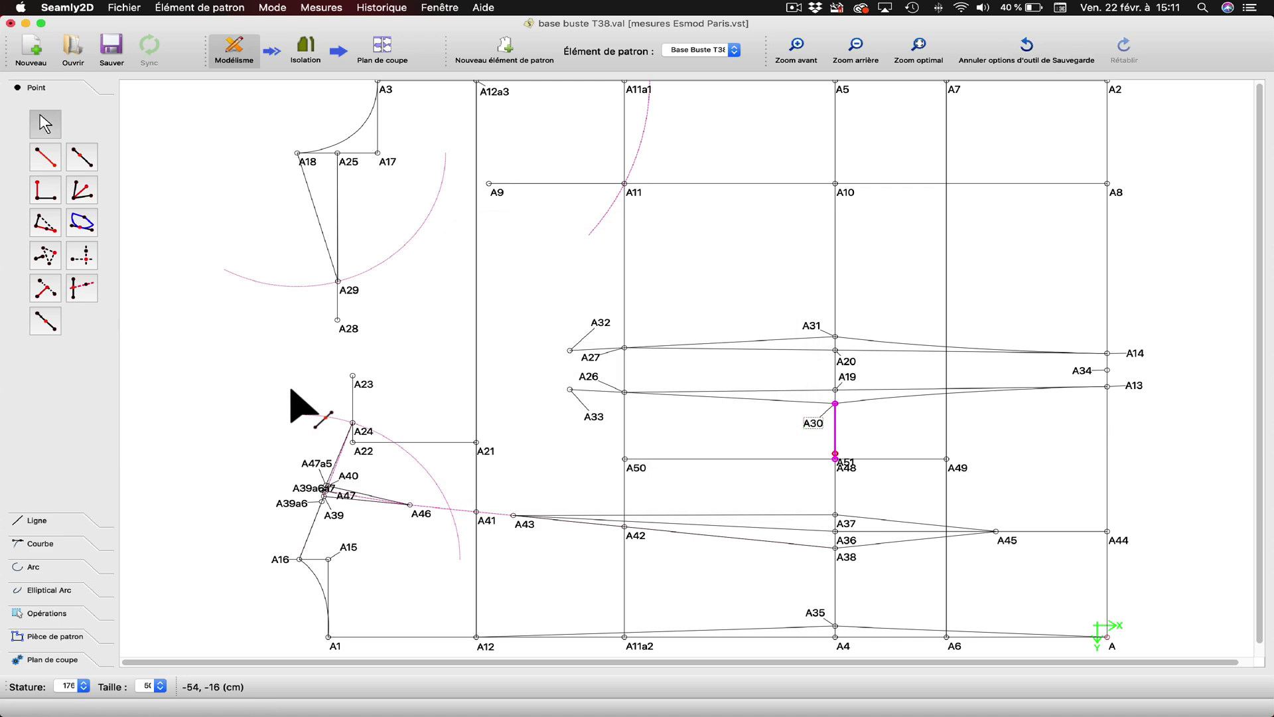
- Place a point on the waistline 0,5 cm from A48 towards A37
{"action": "left_click", "coordinate": [81, 157]}
{"action": "left_click", "coordinate": [835, 458]}
{"action": "left_click", "coordinate": [835, 515]}
{"action": "type", "text": "0,5"}
{"action": "left_click", "coordinate": [534, 461]}
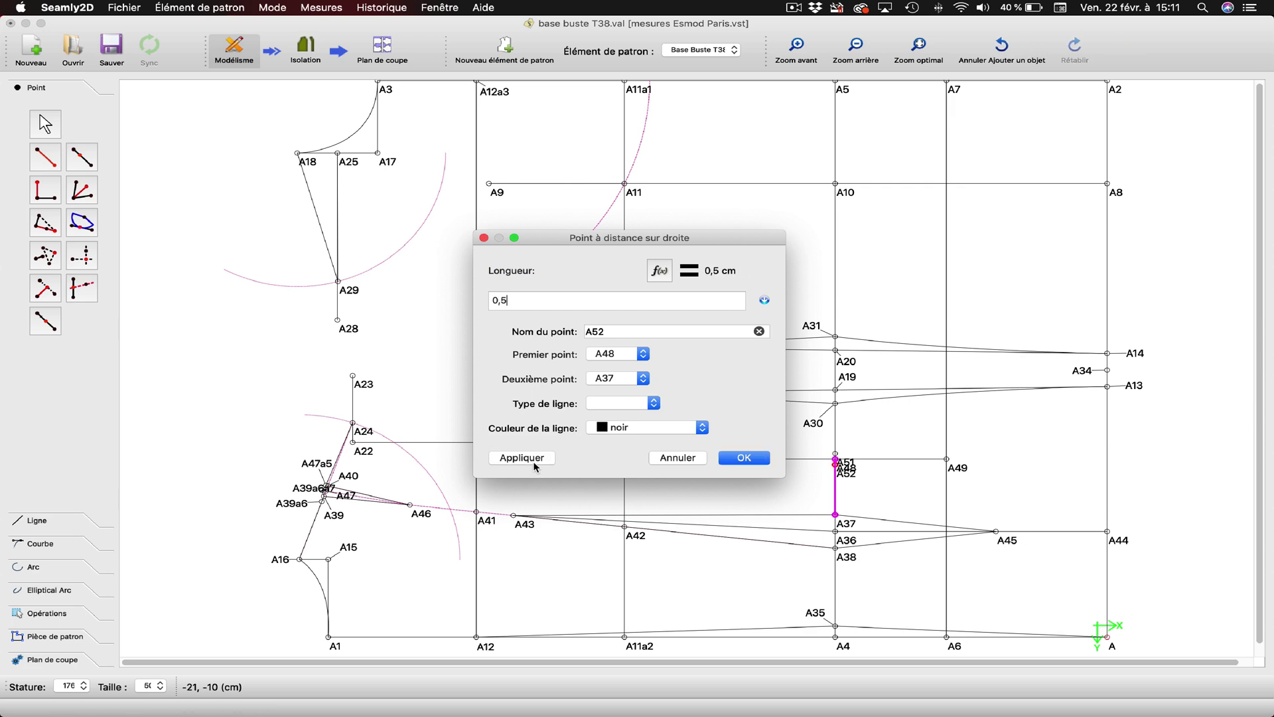
{"action": "left_click", "coordinate": [744, 458]}
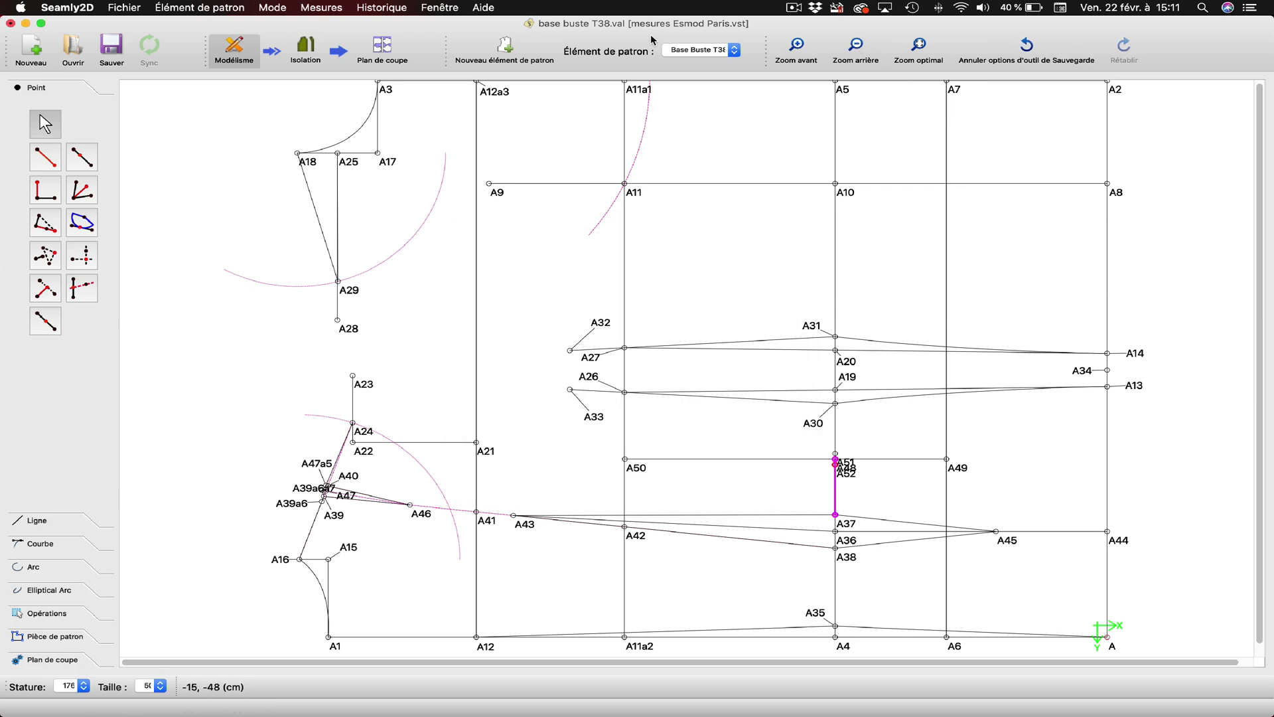
- Move the overlapping labels of A51, A52 and A48 apart around their points
{"action": "left_click", "coordinate": [799, 45]}
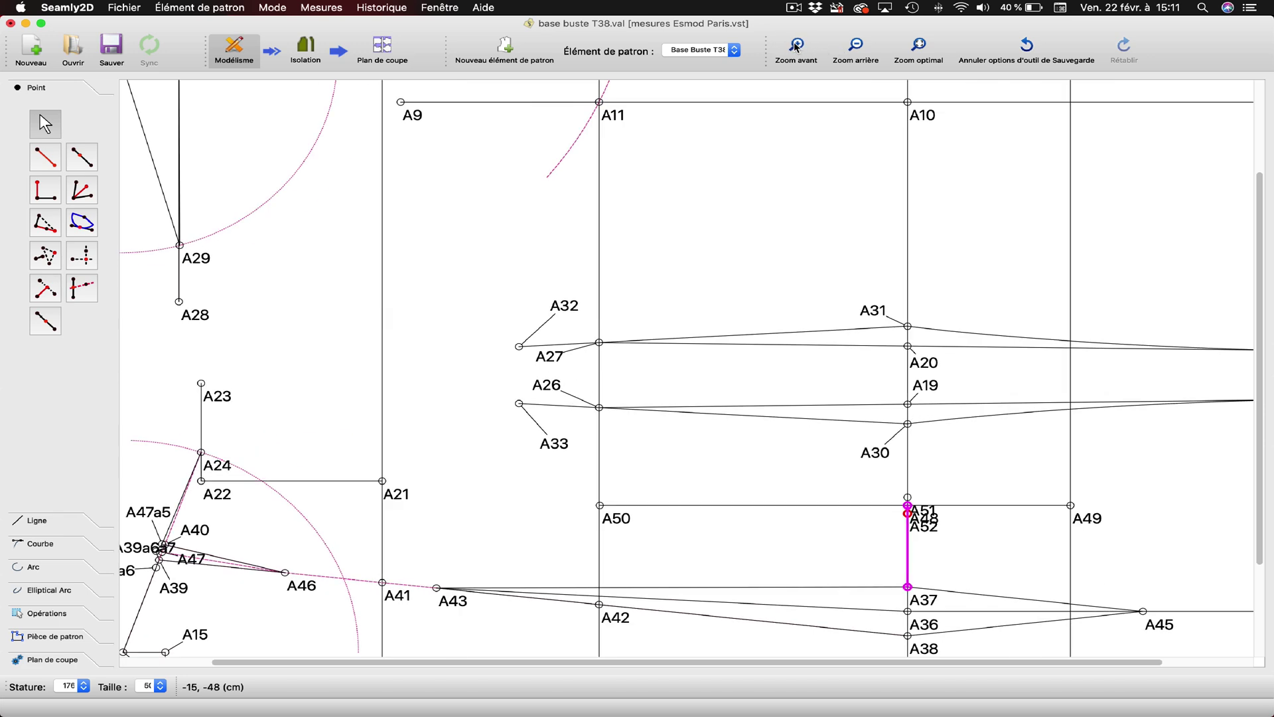
{"action": "left_click_drag", "start_coordinate": [950, 527], "coordinate": [902, 486]}
{"action": "left_click_drag", "start_coordinate": [953, 545], "coordinate": [980, 525]}
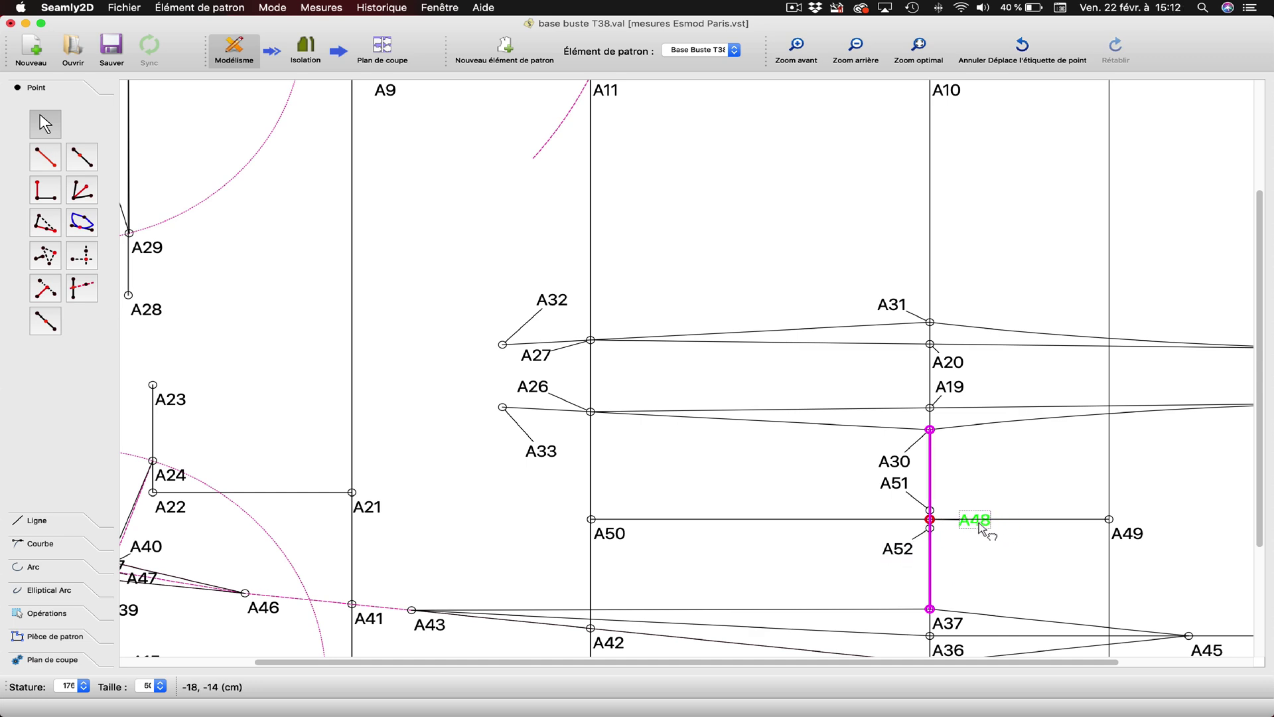
- Draw the two dart legs from dart point A50 to A52 and A51 on the waistline
{"action": "left_click", "coordinate": [39, 526]}
{"action": "left_click", "coordinate": [45, 180]}
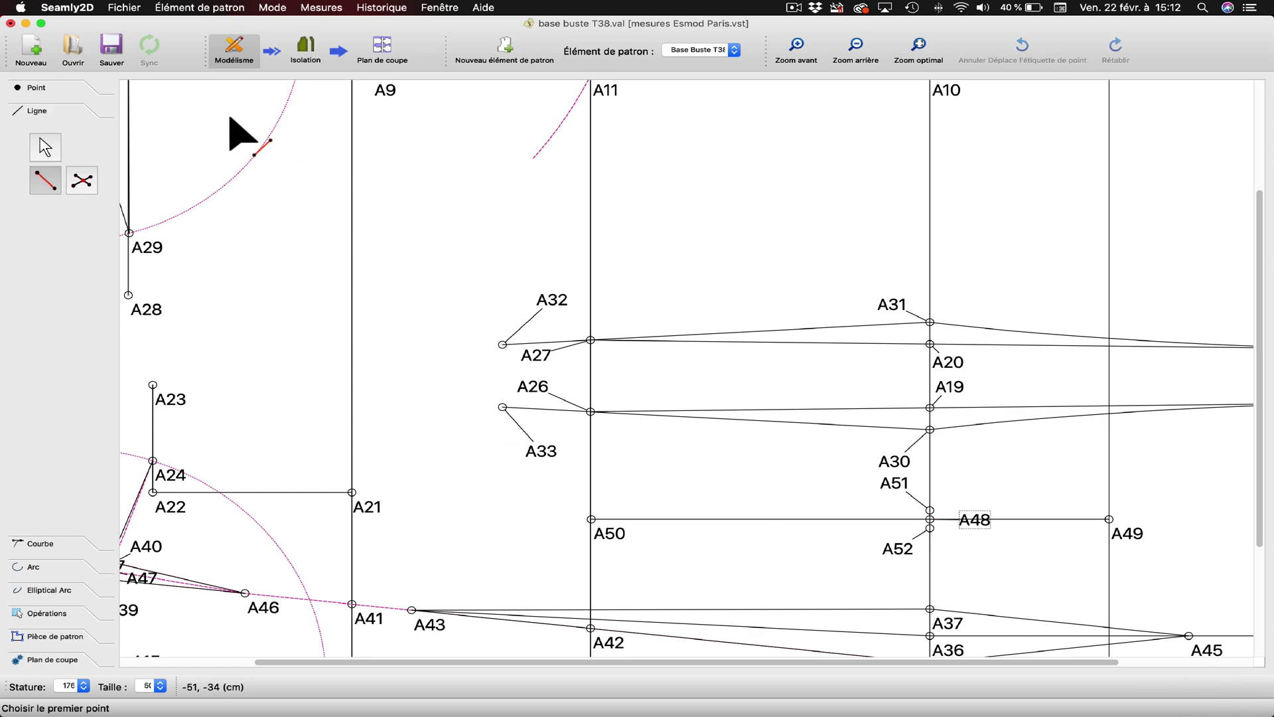
{"action": "left_click", "coordinate": [591, 519]}
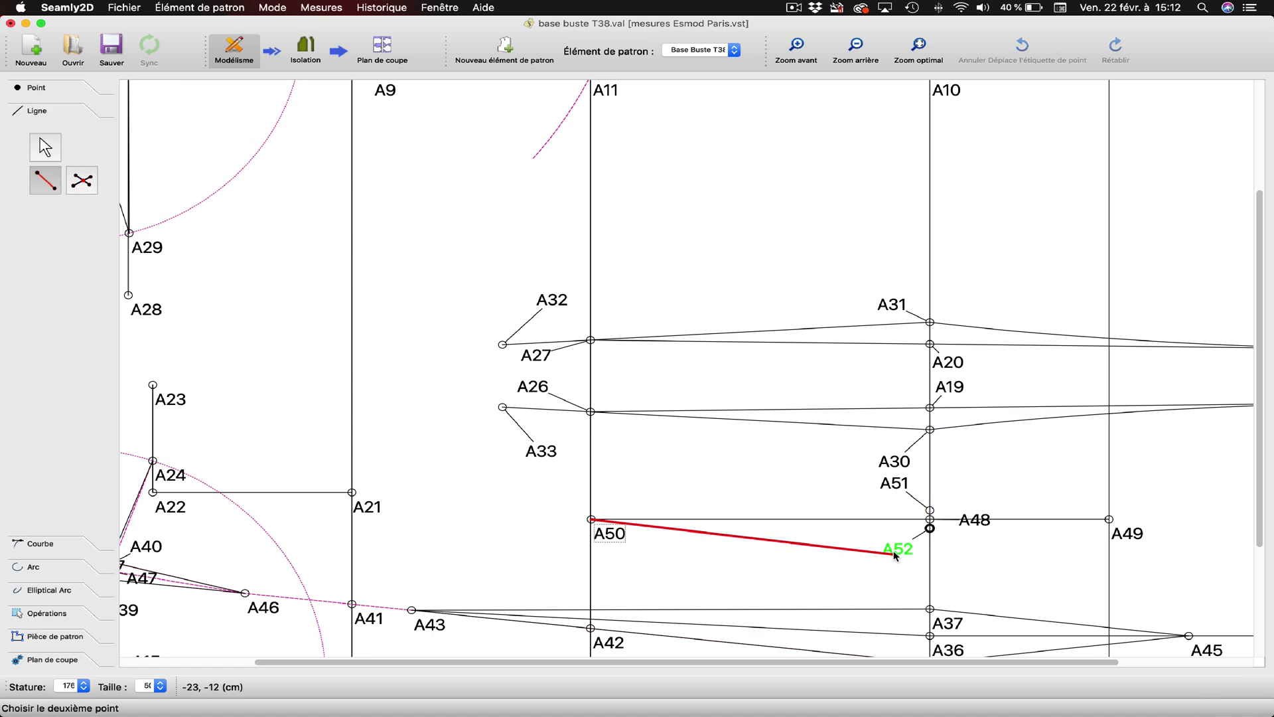
{"action": "left_click", "coordinate": [929, 527]}
{"action": "left_click", "coordinate": [592, 519]}
{"action": "left_click", "coordinate": [929, 510]}
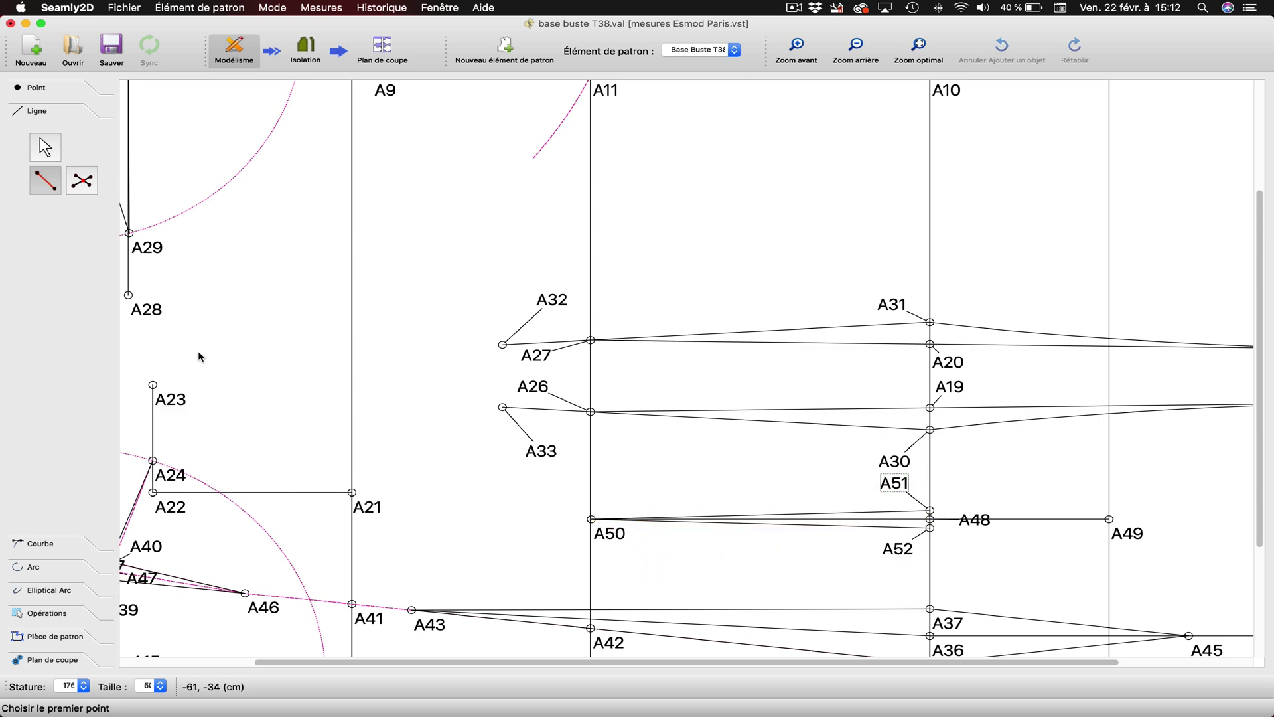
- Close the dart with lines from A52 to A49 and from A51 to A49
{"action": "left_click", "coordinate": [901, 551]}
{"action": "left_click", "coordinate": [1109, 519]}
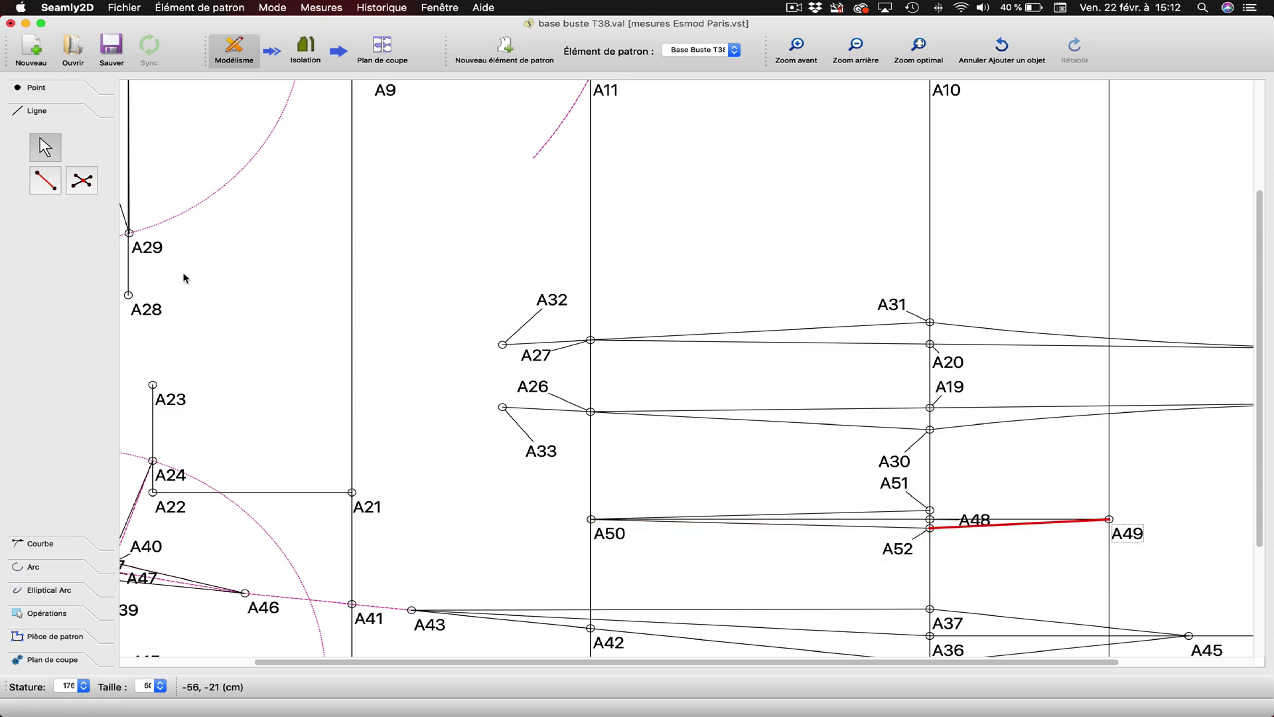
{"action": "left_click", "coordinate": [38, 180]}
{"action": "left_click", "coordinate": [930, 509]}
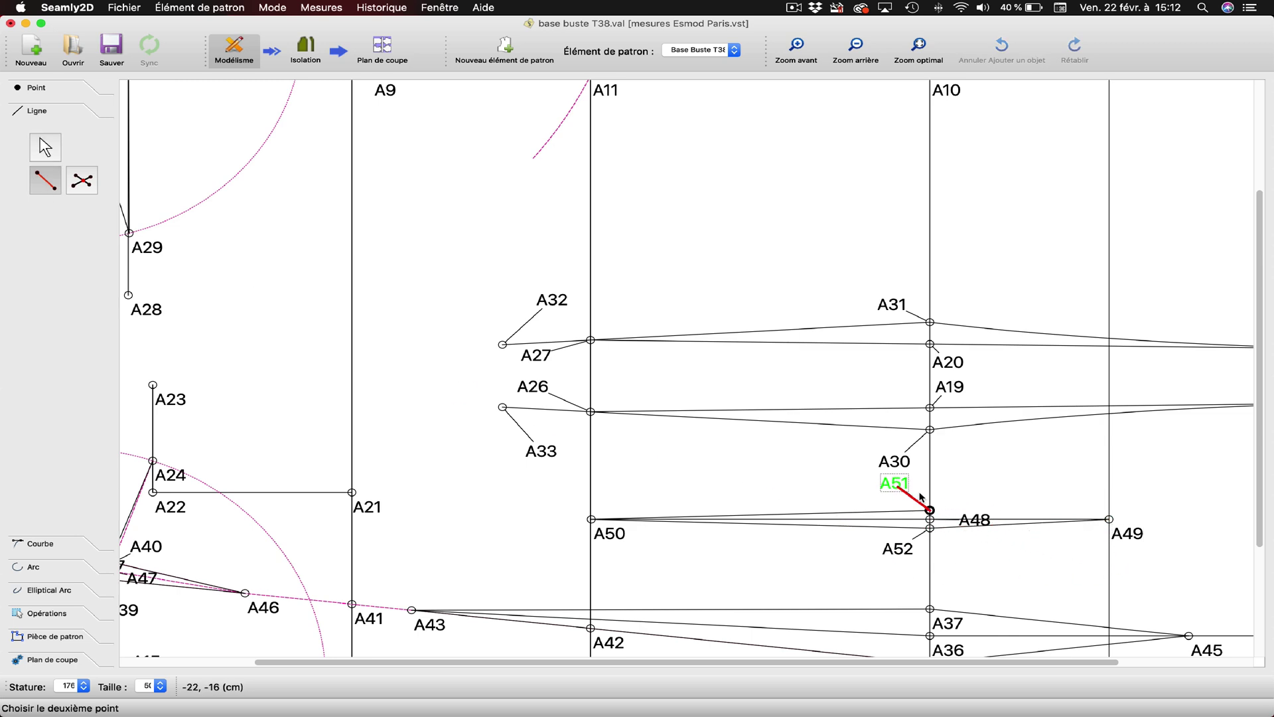
{"action": "left_click", "coordinate": [1127, 534]}
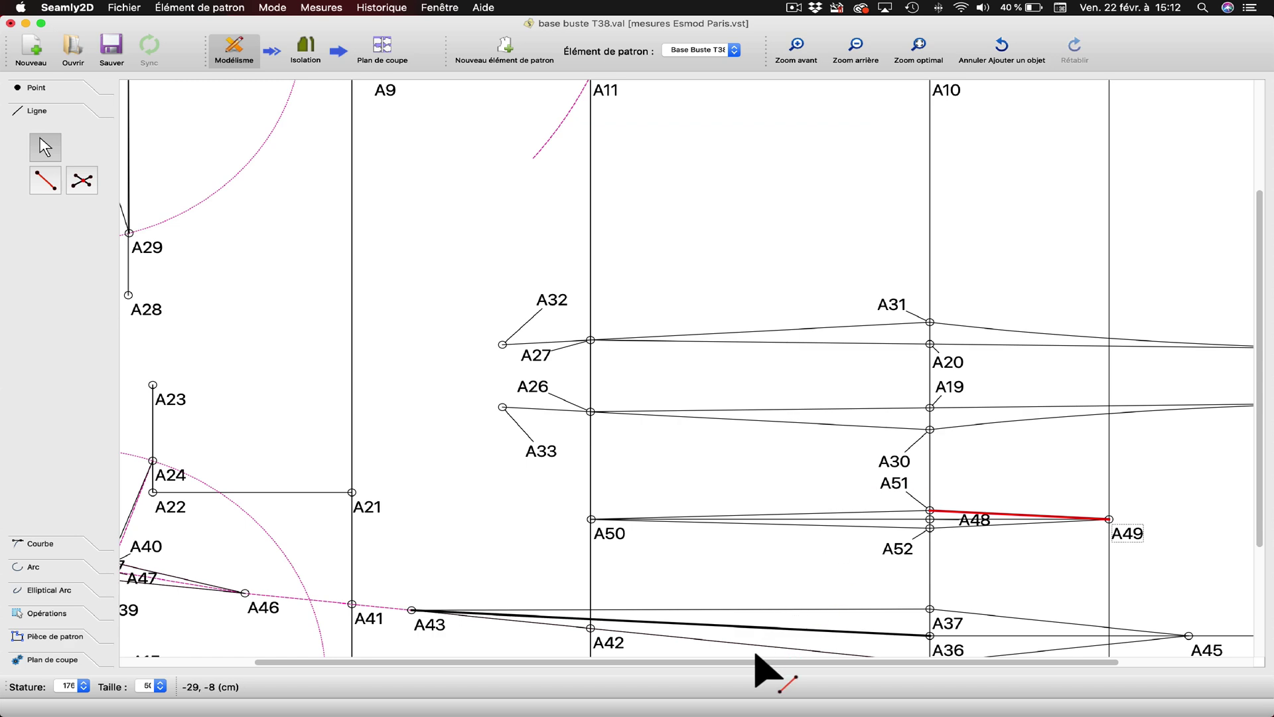
- Draw an armhole curve from shoulder tip A24 to A21, adjusting its handles for a square shoulder corner and a smooth arrival at A21
{"action": "left_click_drag", "start_coordinate": [763, 663], "coordinate": [640, 659]}
{"action": "left_click", "coordinate": [907, 57]}
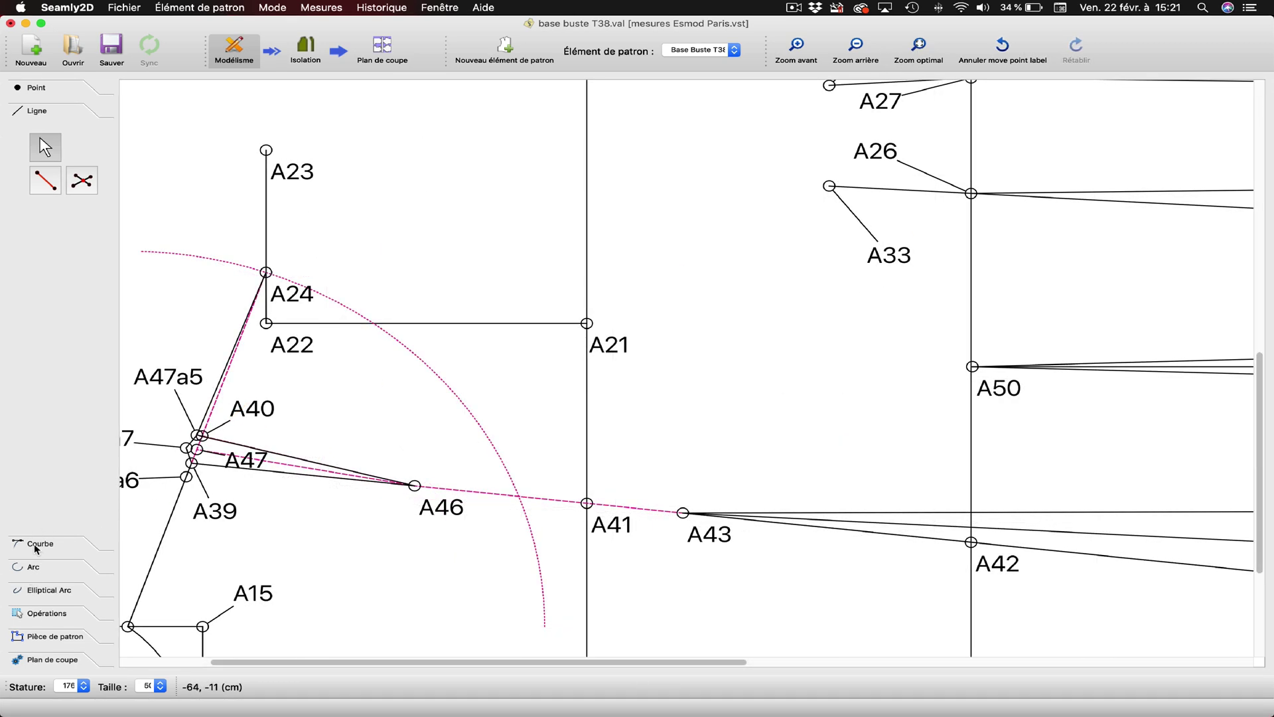
{"action": "left_click", "coordinate": [39, 543]}
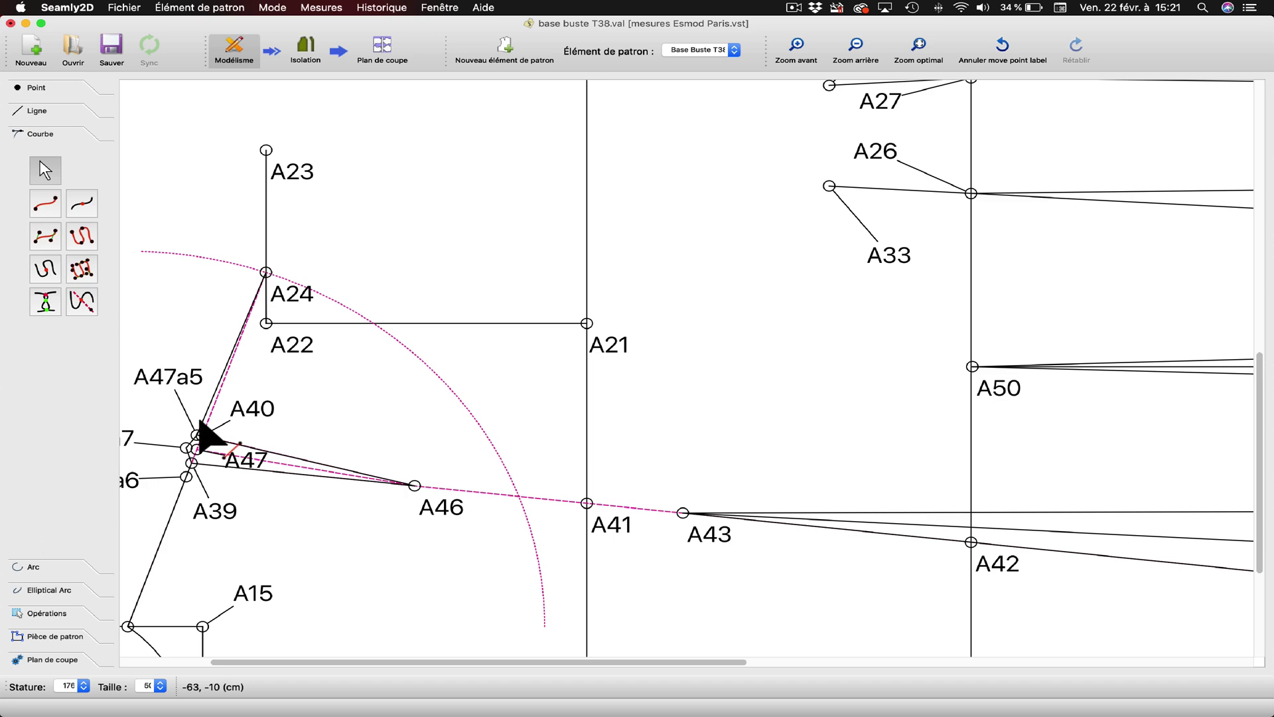
{"action": "left_click", "coordinate": [45, 203]}
{"action": "left_click", "coordinate": [266, 272]}
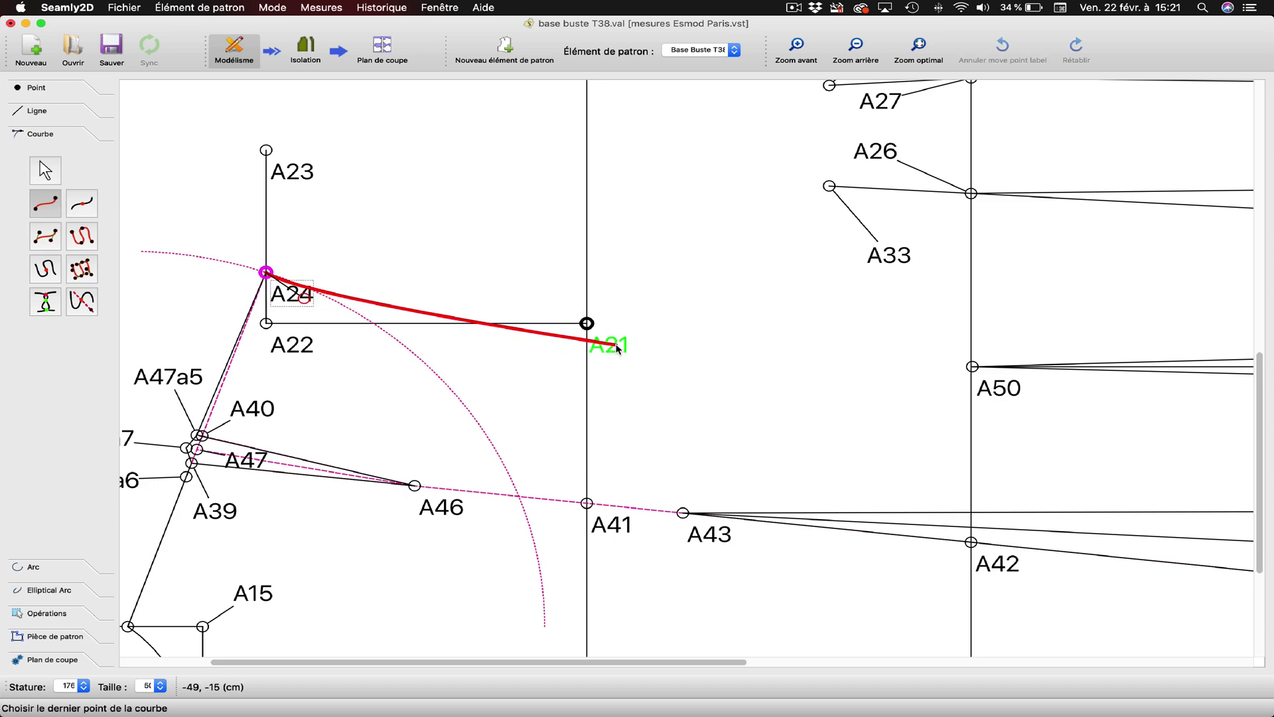
{"action": "left_click", "coordinate": [588, 329]}
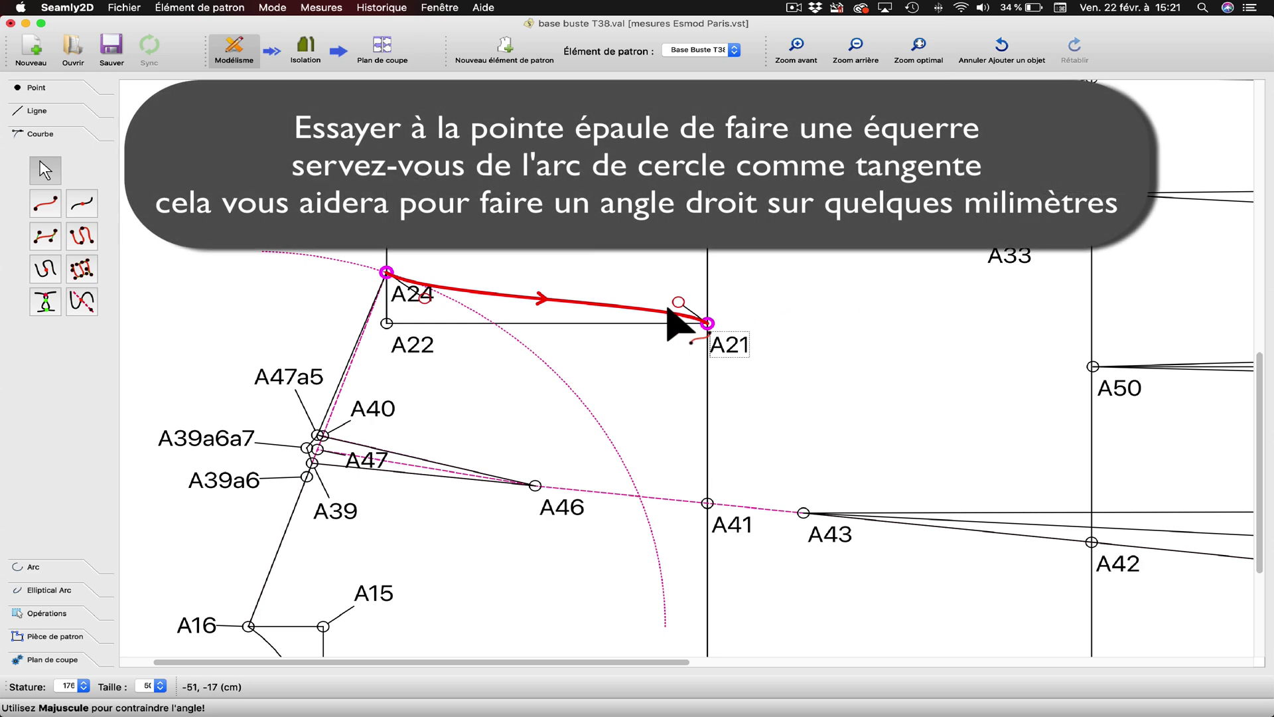
{"action": "left_click_drag", "start_coordinate": [678, 302], "coordinate": [633, 320]}
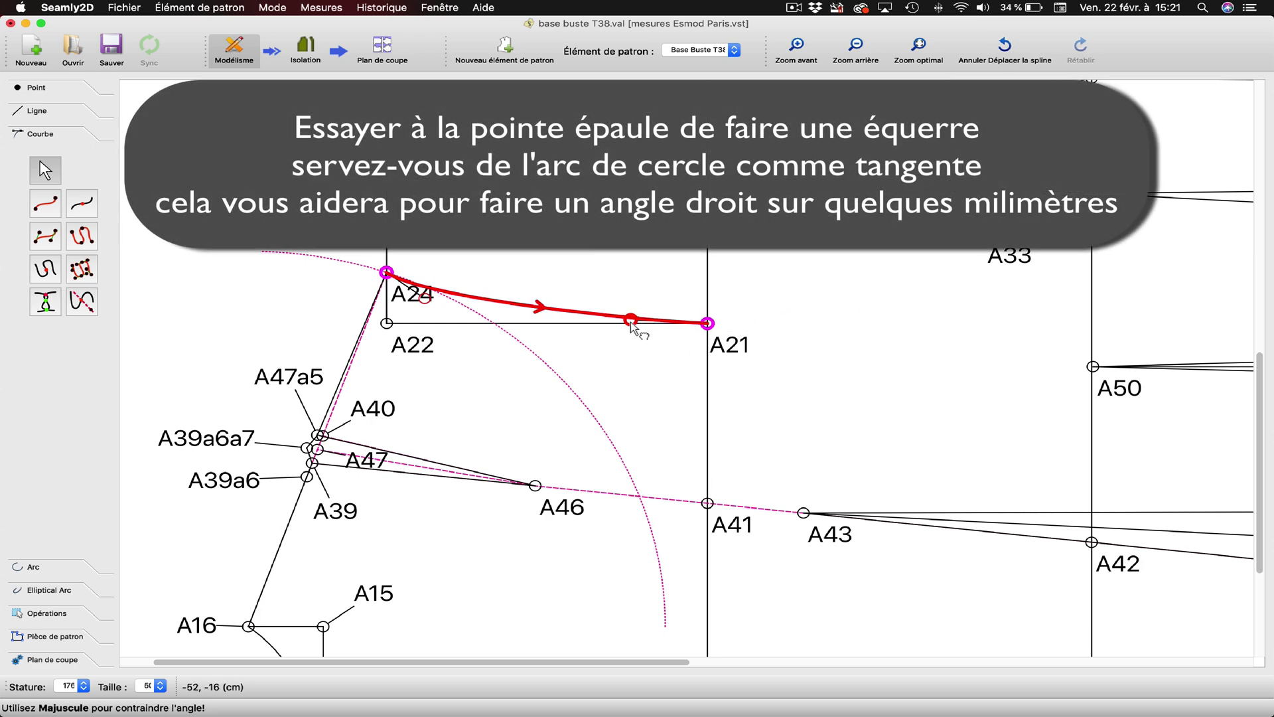
{"action": "left_click_drag", "start_coordinate": [425, 298], "coordinate": [473, 312]}
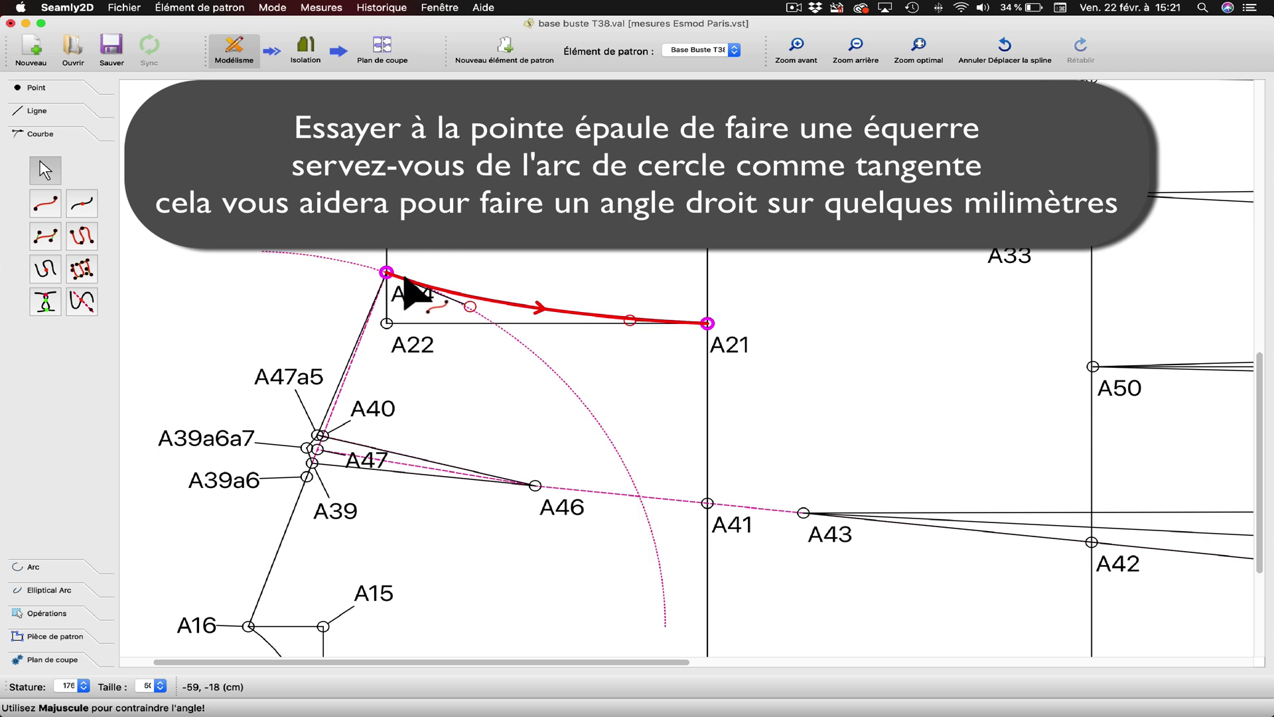
- Continue the armhole with a curve from A21 to A33, adjusting both handles so it leaves A21 smoothly and rounds into A33
{"action": "left_click", "coordinate": [45, 203]}
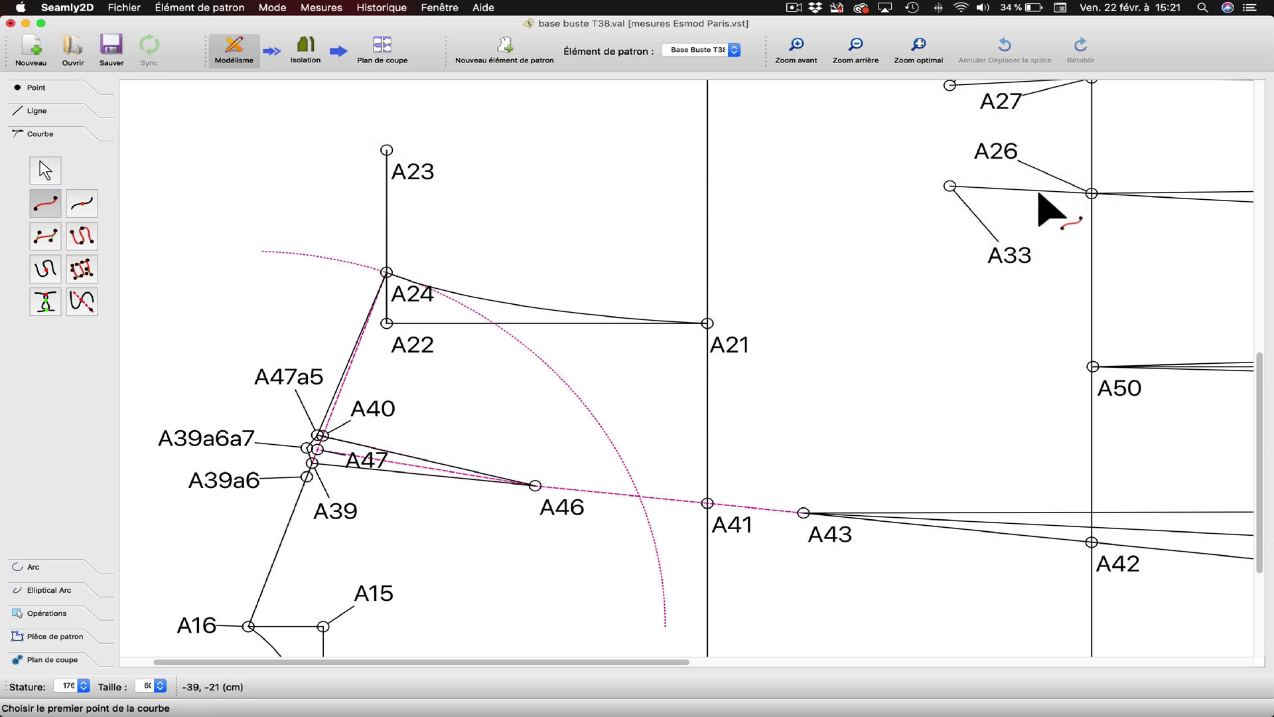
{"action": "left_click", "coordinate": [734, 348]}
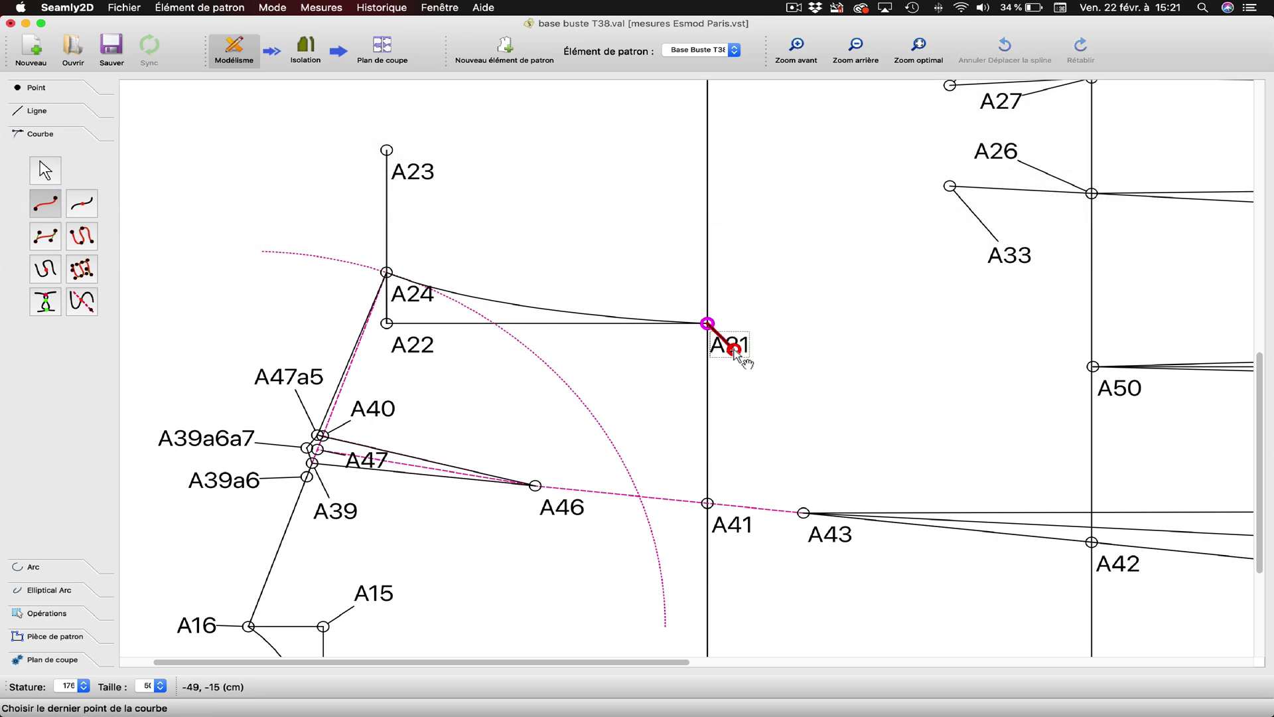
{"action": "left_click", "coordinate": [950, 187]}
{"action": "key", "text": "Return"}
{"action": "left_click_drag", "start_coordinate": [745, 357], "coordinate": [867, 330]}
{"action": "left_click_drag", "start_coordinate": [948, 198], "coordinate": [958, 245]}
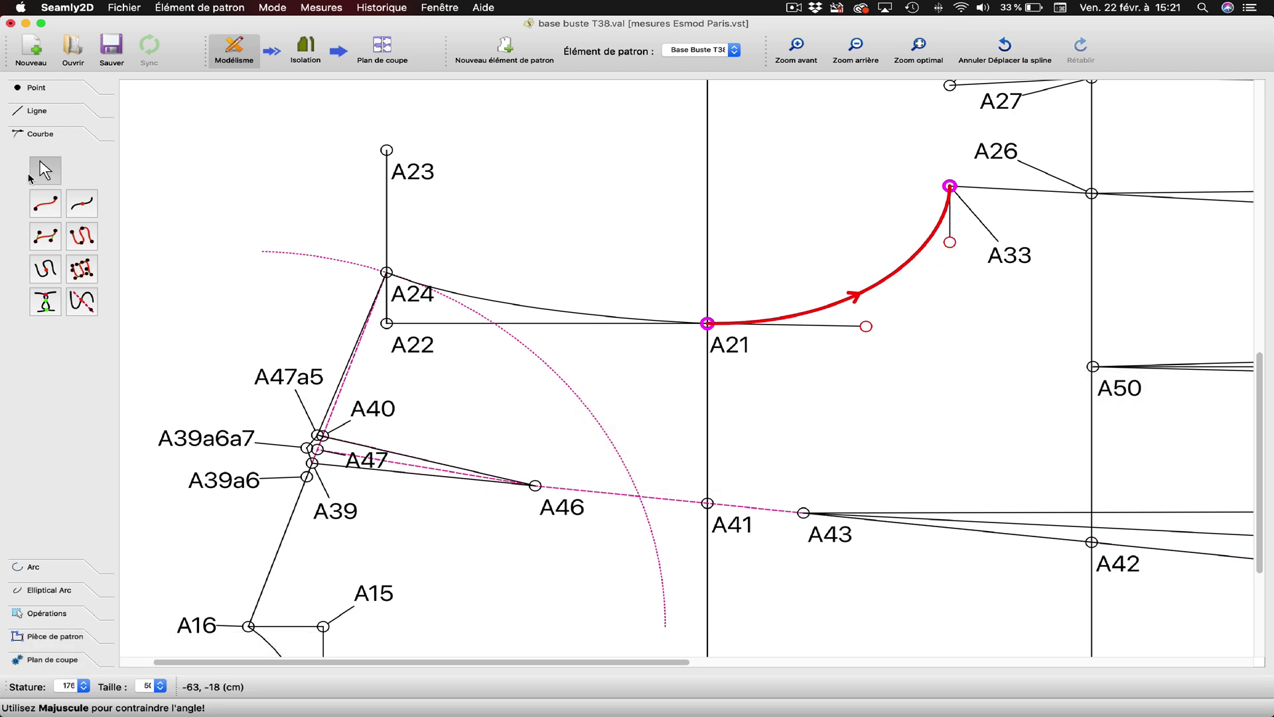
- Highlight the armhole curves A24–A21 and A21–A33 in turn to check how they meet at A21
{"action": "left_click", "coordinate": [205, 178]}
{"action": "left_click", "coordinate": [521, 306]}
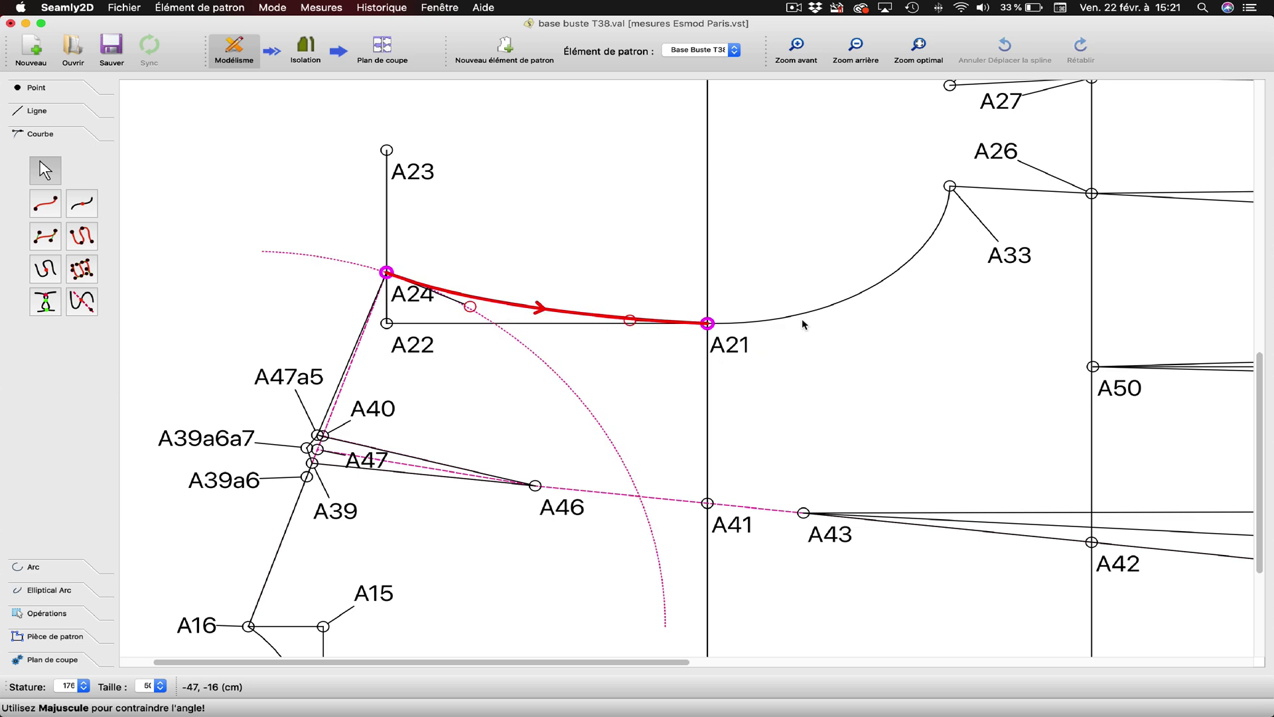
{"action": "mouse_move", "coordinate": [835, 312]}
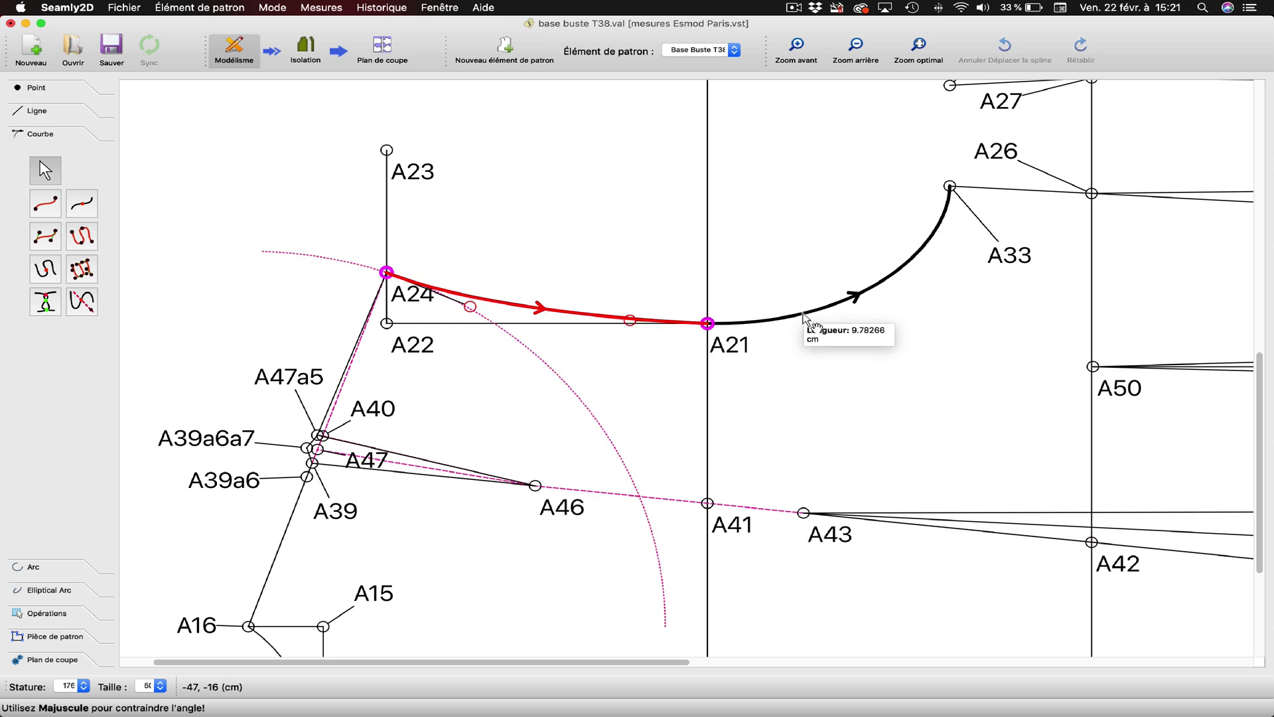
{"action": "left_click", "coordinate": [888, 283]}
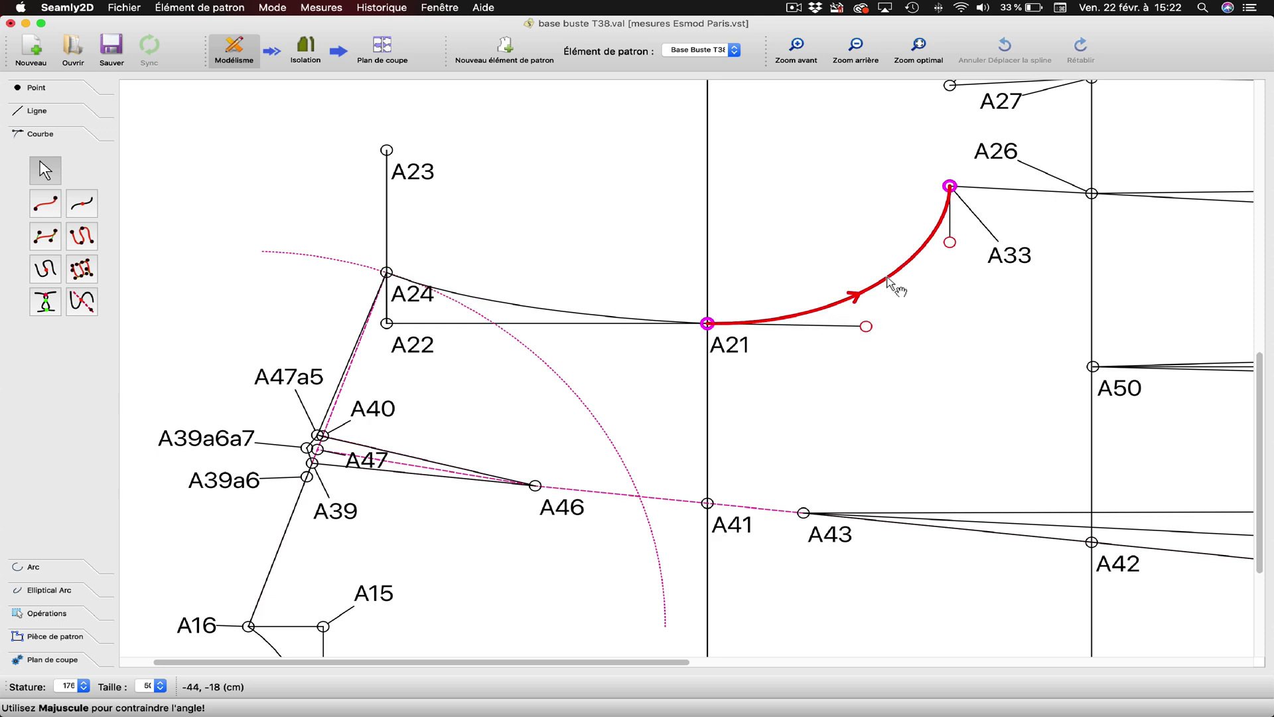
{"action": "left_click", "coordinate": [852, 193]}
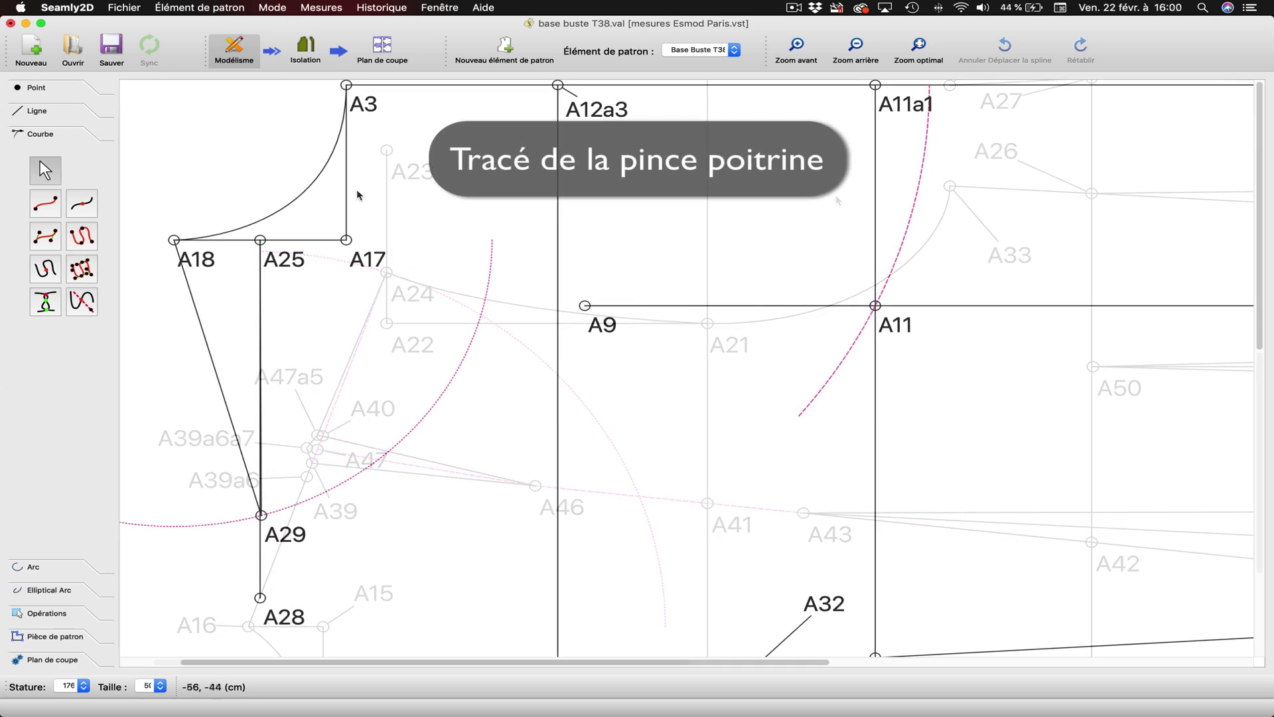
- Place a point halfway along the shoulder line from A29 to A18 using the length formula CurrentLength/2
{"action": "left_click", "coordinate": [50, 94]}
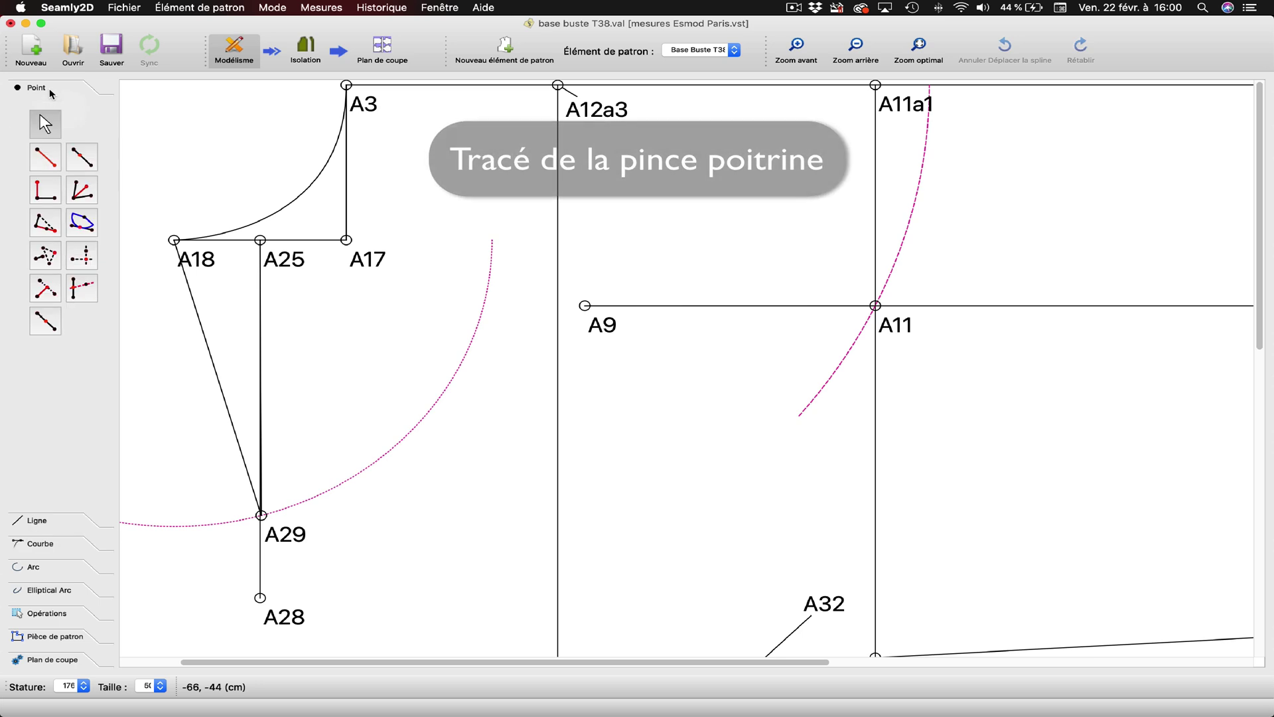
{"action": "left_click", "coordinate": [45, 320]}
{"action": "left_click", "coordinate": [261, 515]}
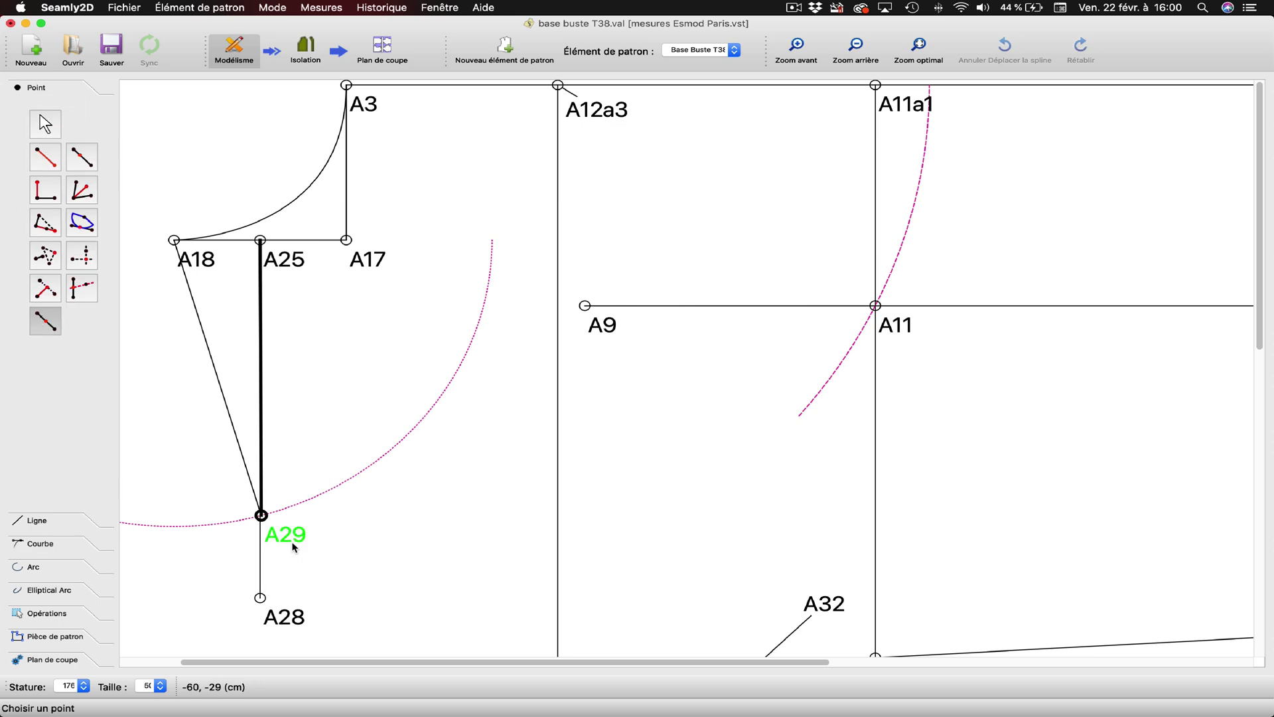
{"action": "left_click", "coordinate": [211, 270]}
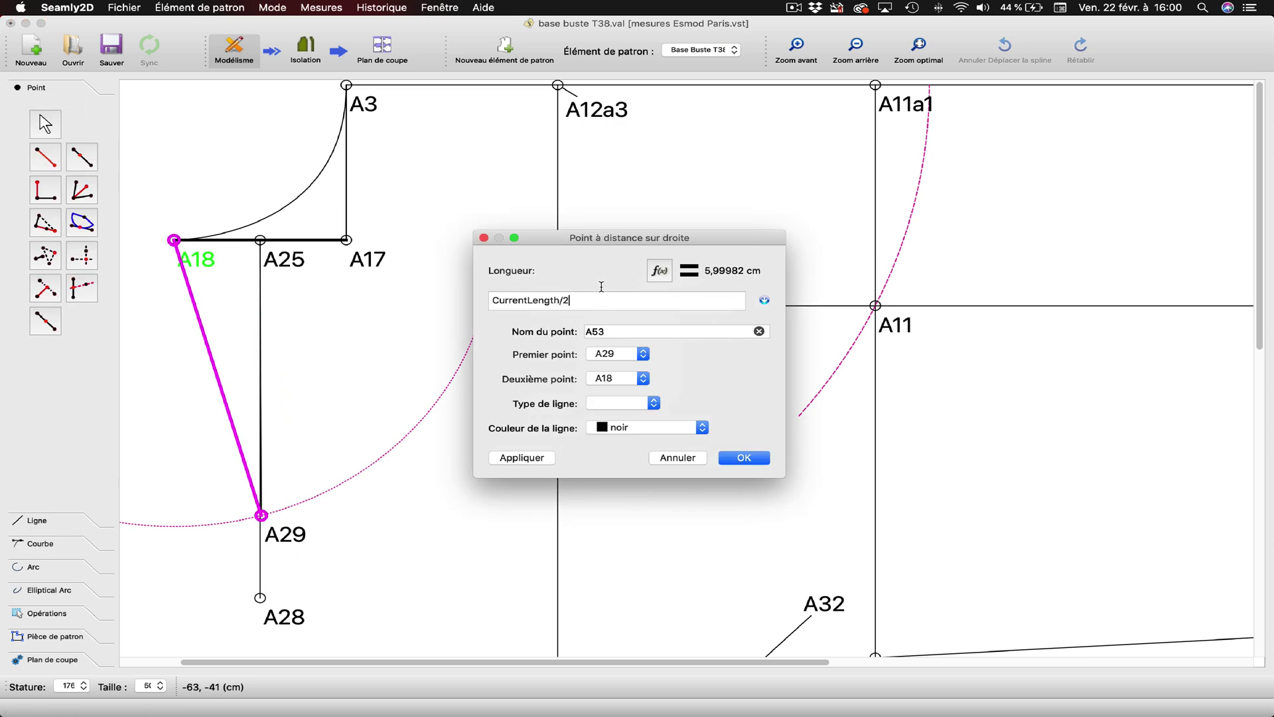
{"action": "left_click", "coordinate": [521, 459]}
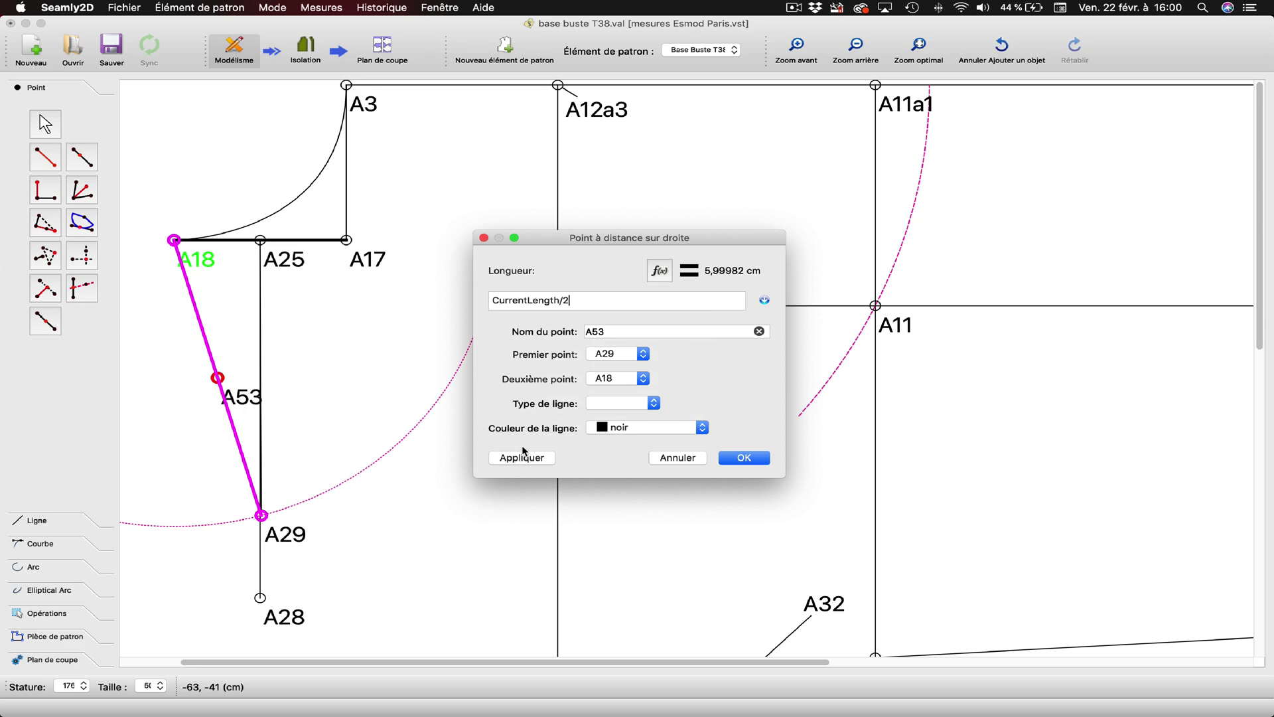
{"action": "left_click", "coordinate": [743, 458]}
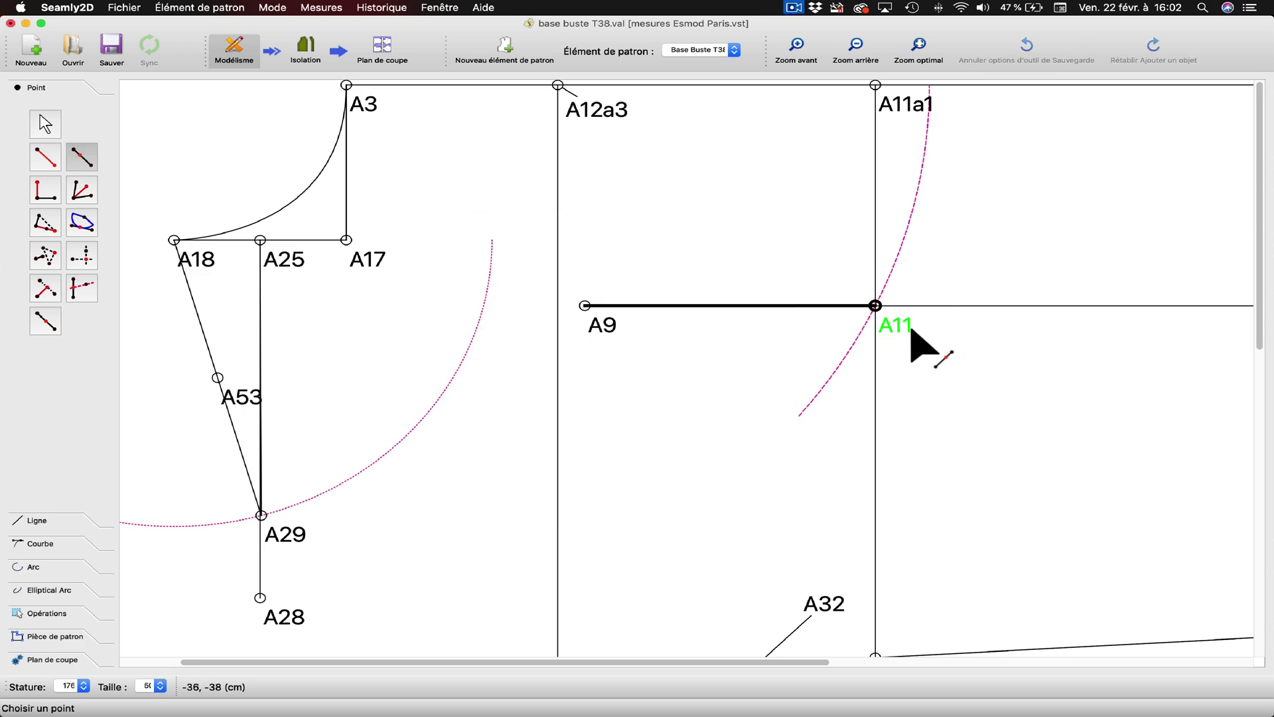
- Place a point 2 cm from A11 on the line towards A9
{"action": "left_click", "coordinate": [911, 330]}
{"action": "left_click", "coordinate": [614, 329]}
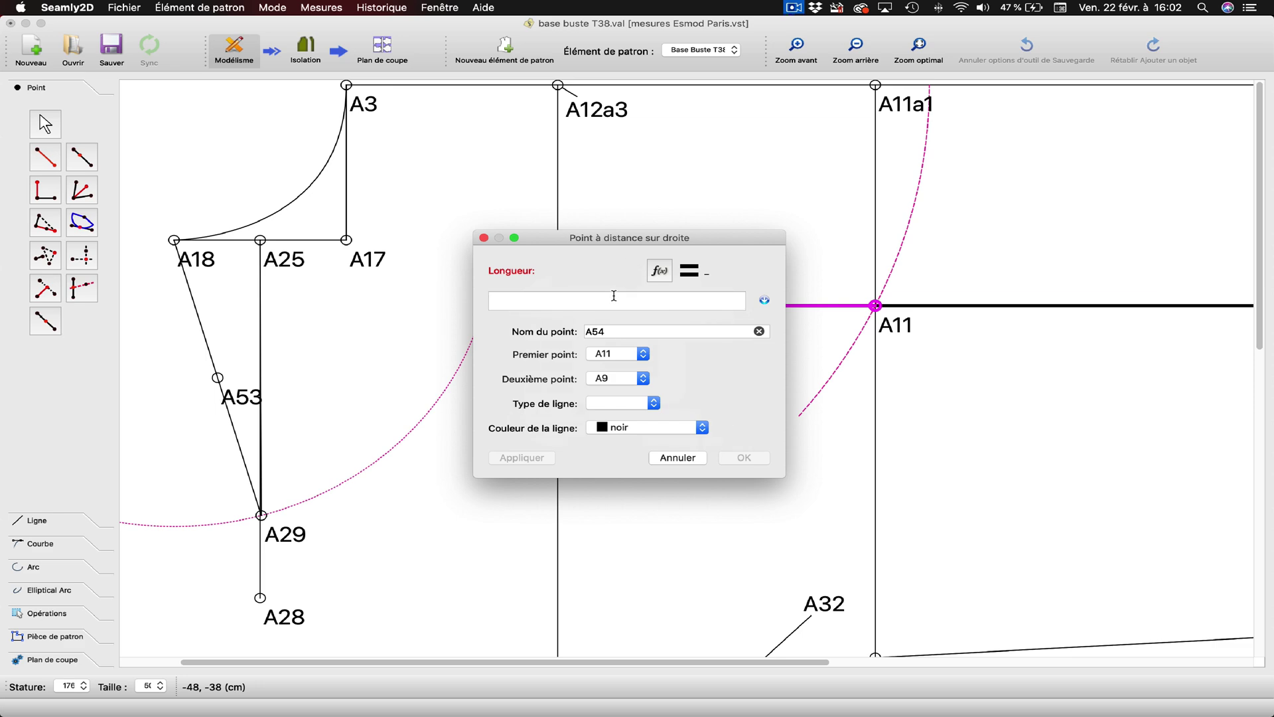
{"action": "type", "text": "2"}
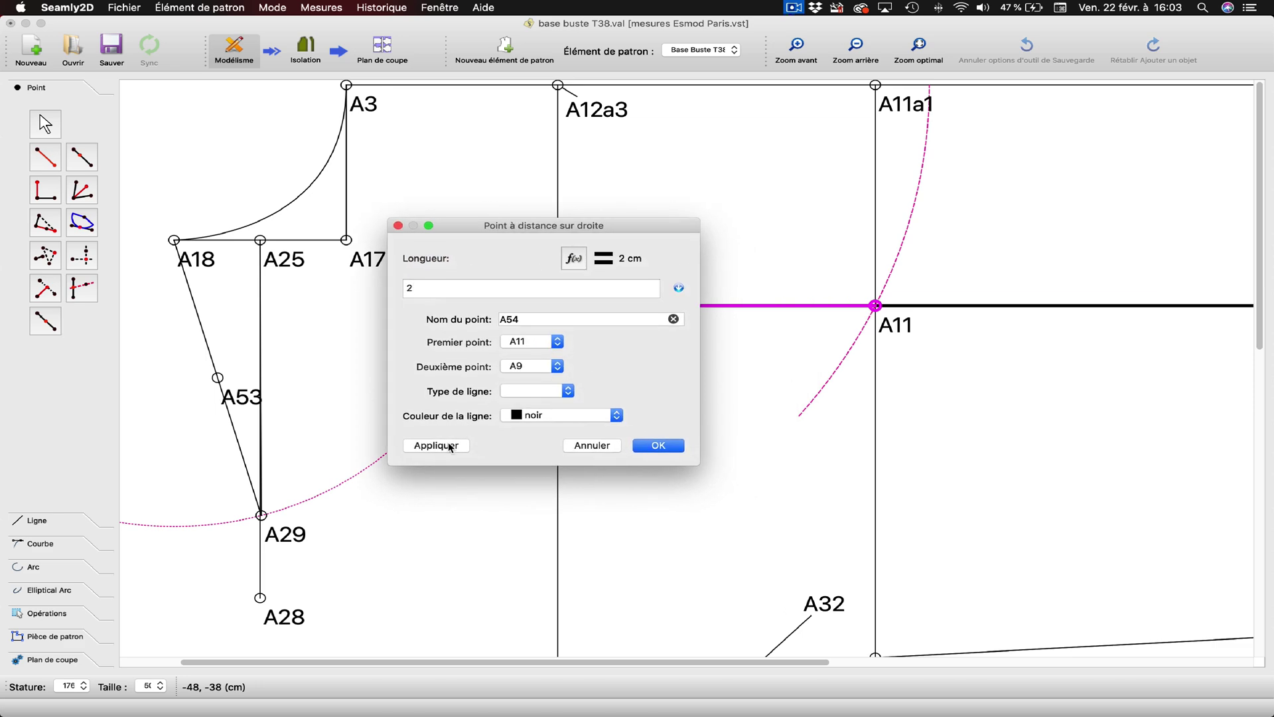
{"action": "left_click", "coordinate": [450, 448]}
{"action": "left_click", "coordinate": [665, 447]}
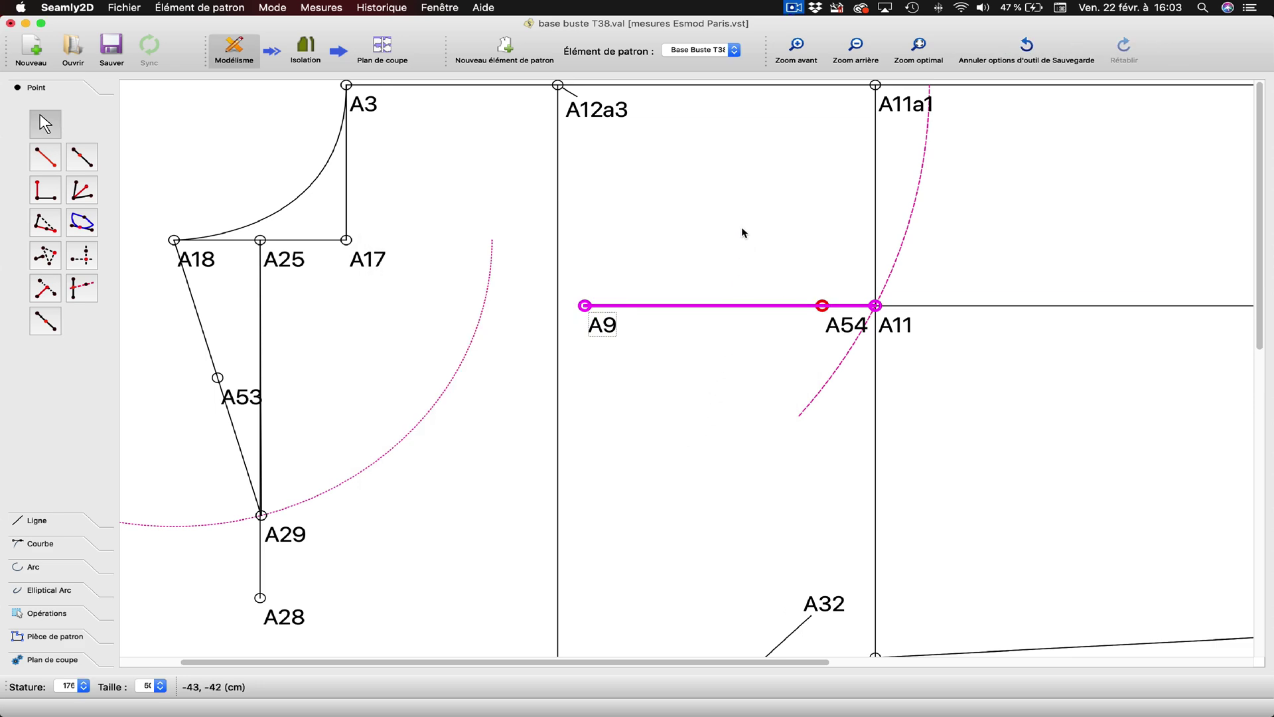
- Draw a straight line from shoulder midpoint A53 to A54
{"action": "left_click", "coordinate": [30, 522]}
{"action": "left_click", "coordinate": [45, 180]}
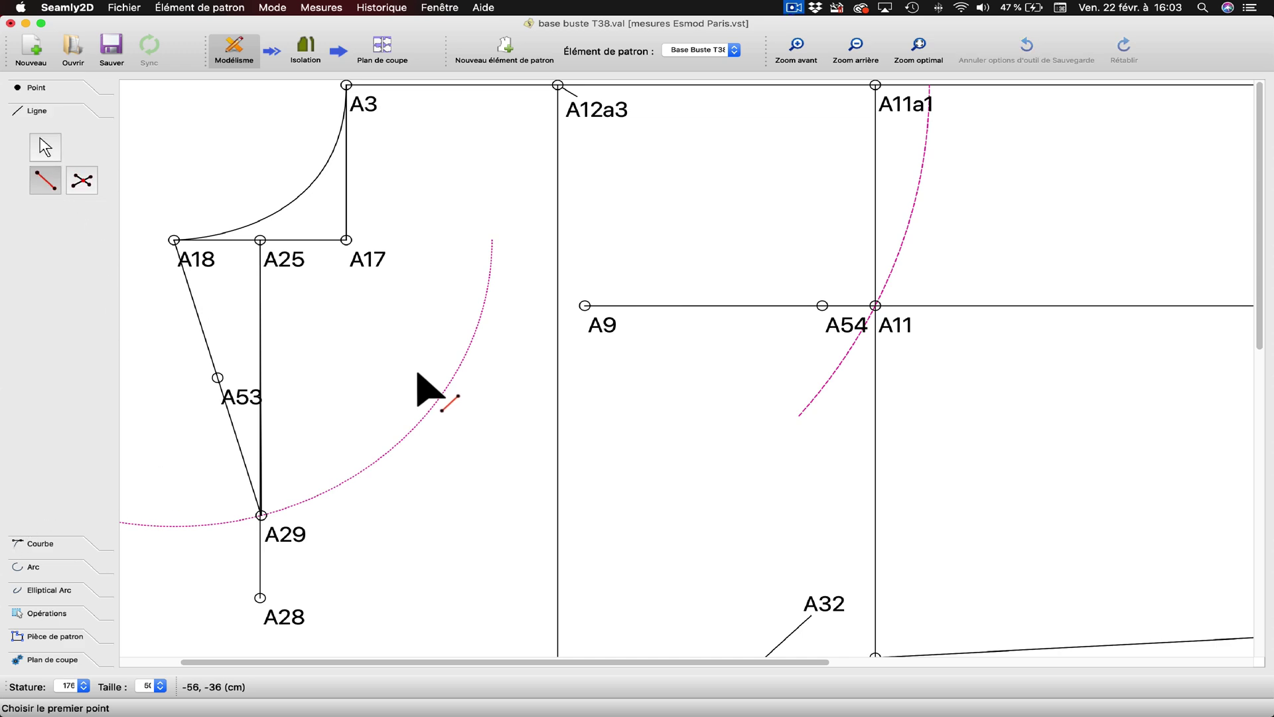
{"action": "left_click", "coordinate": [247, 400]}
{"action": "left_click", "coordinate": [823, 305]}
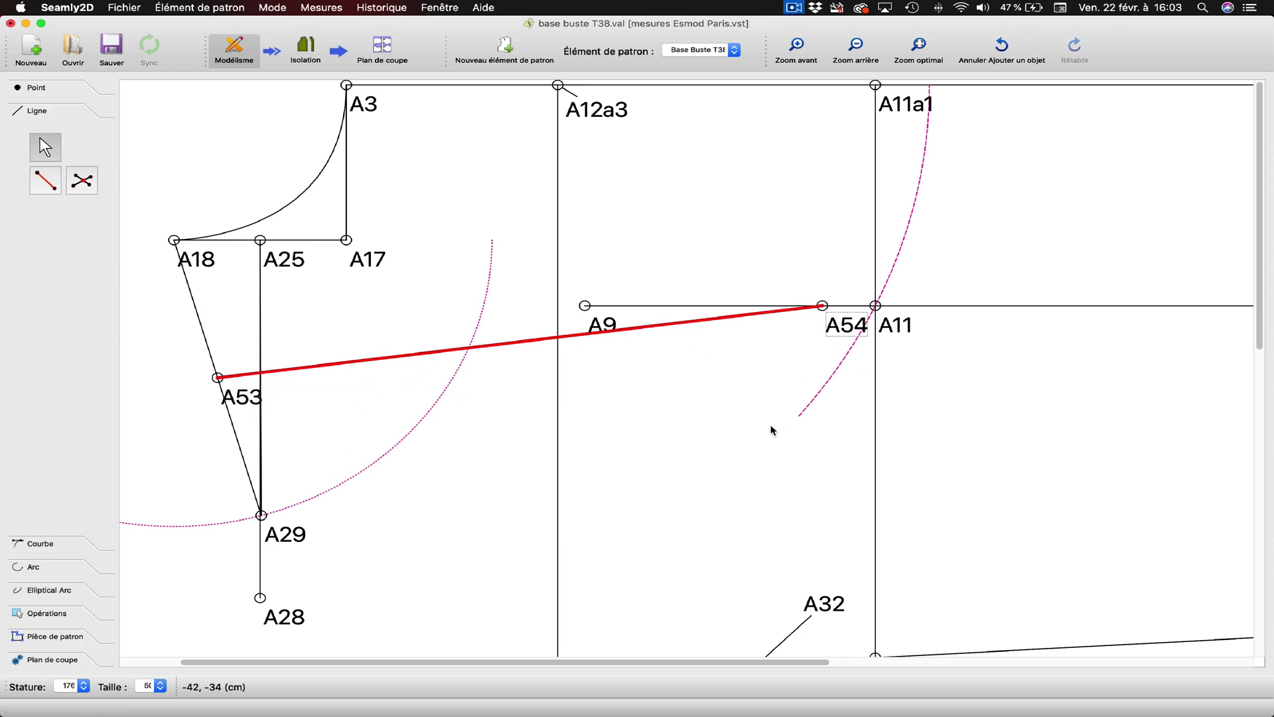
- Change the line between A53 and A54 to a dashed line type in deep pink
{"action": "right_click", "coordinate": [538, 343]}
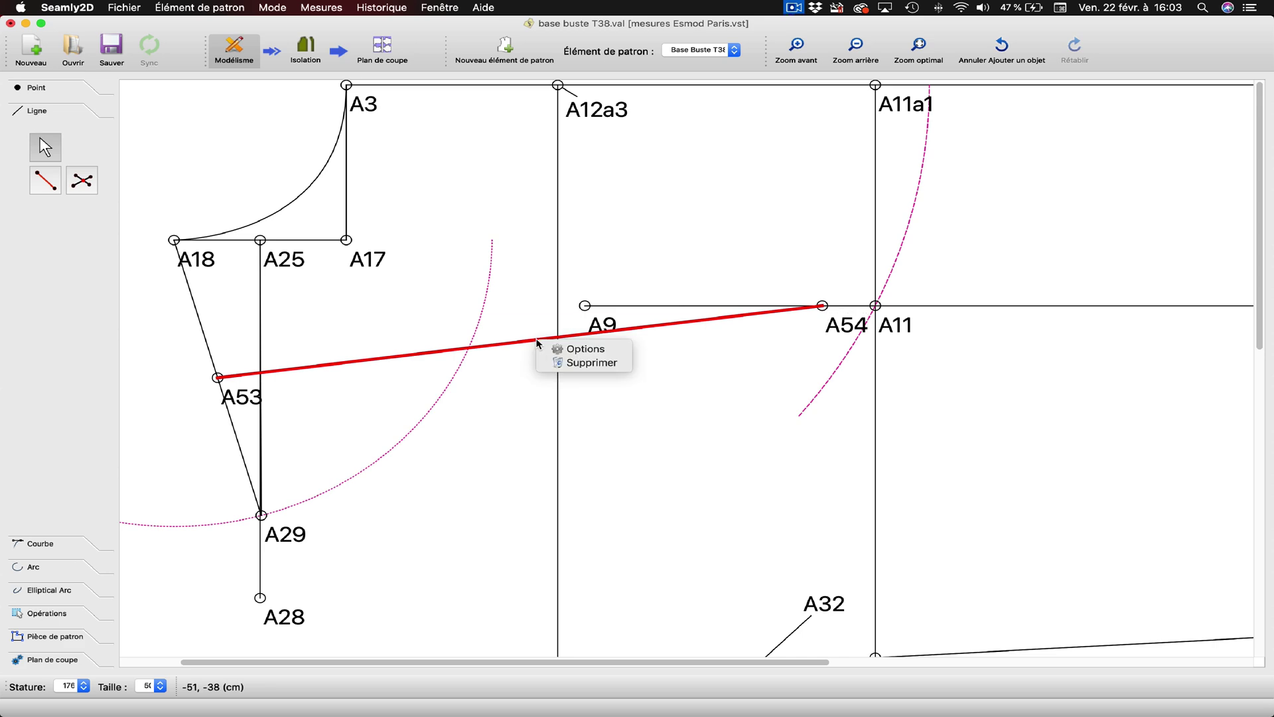
{"action": "left_click", "coordinate": [582, 349]}
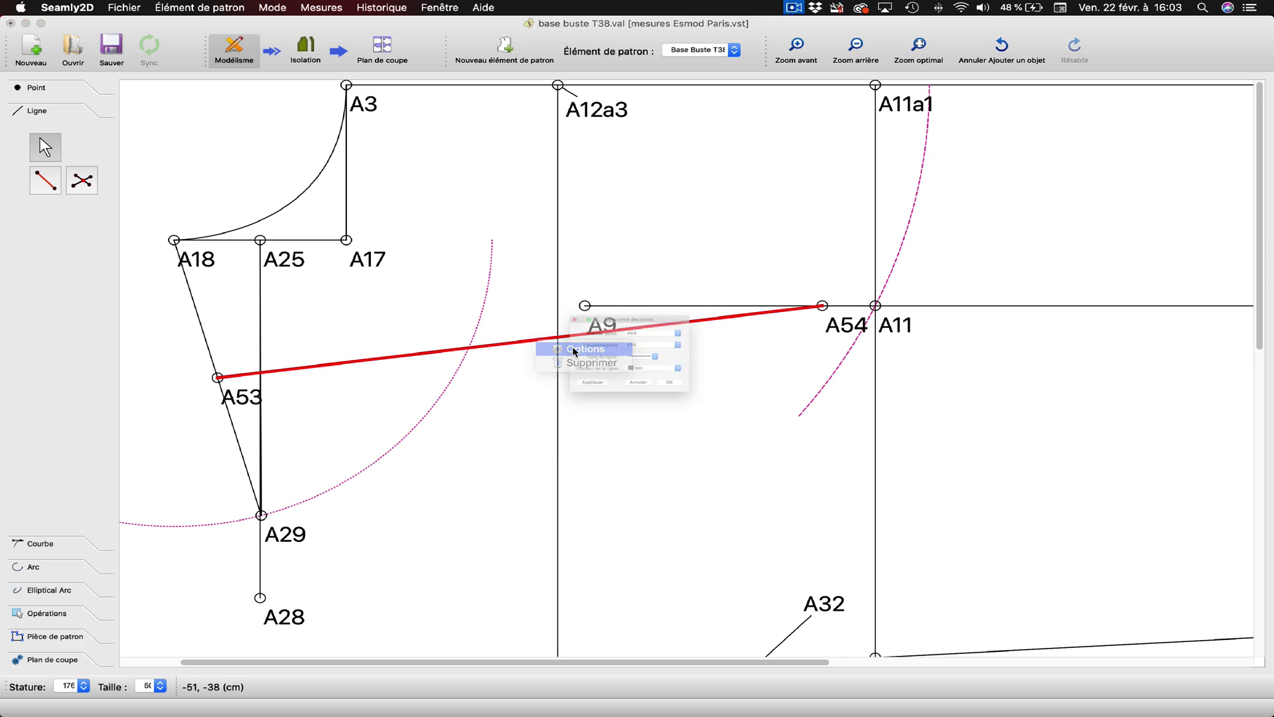
{"action": "left_click", "coordinate": [643, 359]}
{"action": "left_click", "coordinate": [641, 334]}
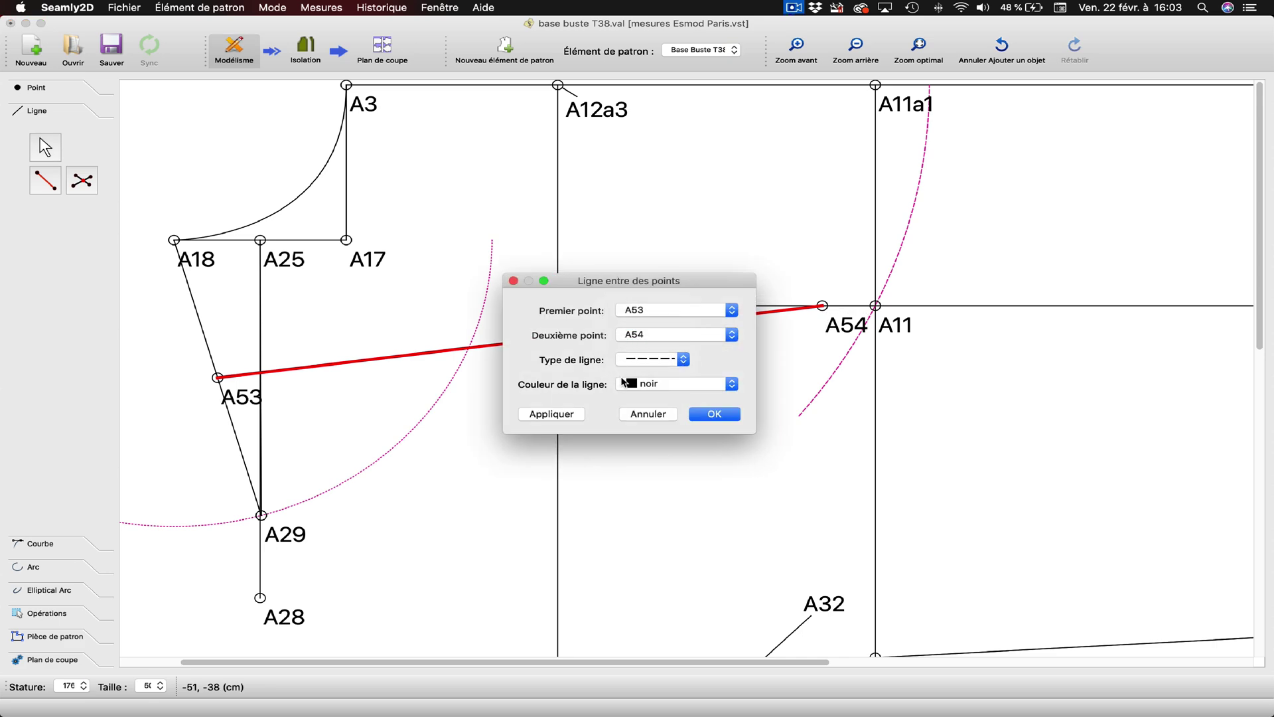
{"action": "left_click", "coordinate": [647, 384]}
{"action": "left_click", "coordinate": [645, 478]}
{"action": "left_click", "coordinate": [569, 415]}
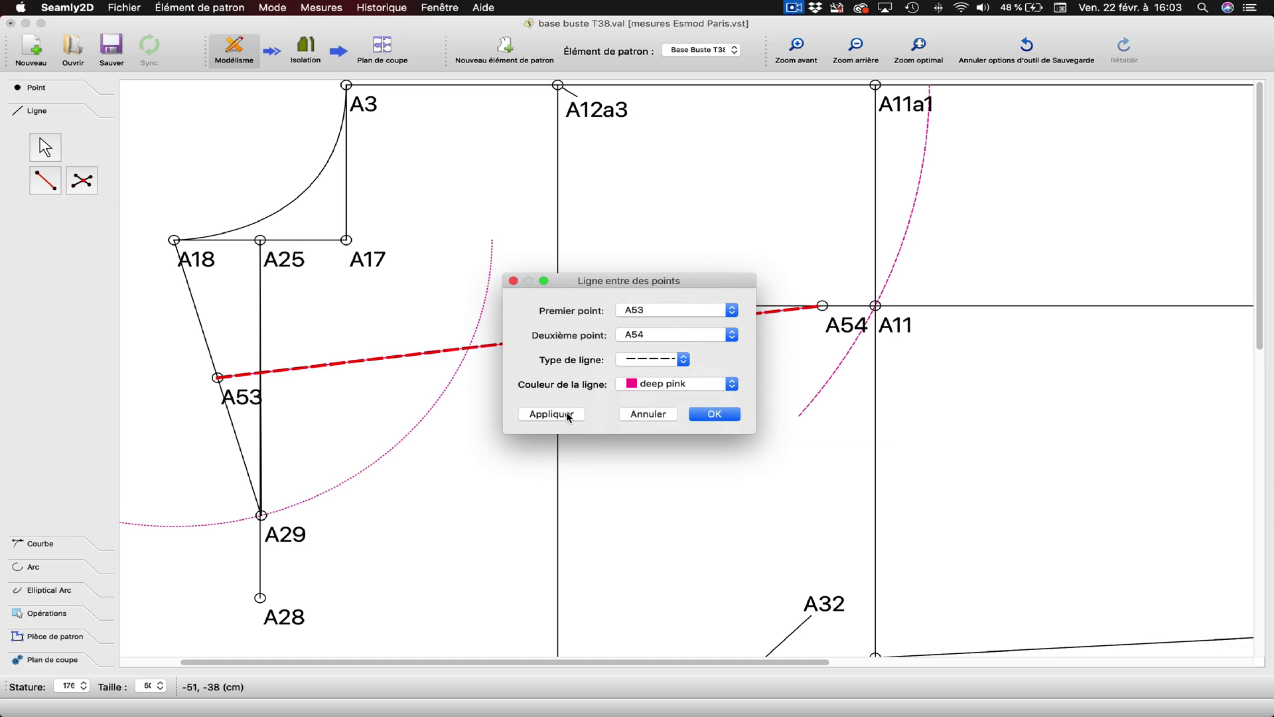
{"action": "left_click", "coordinate": [711, 414]}
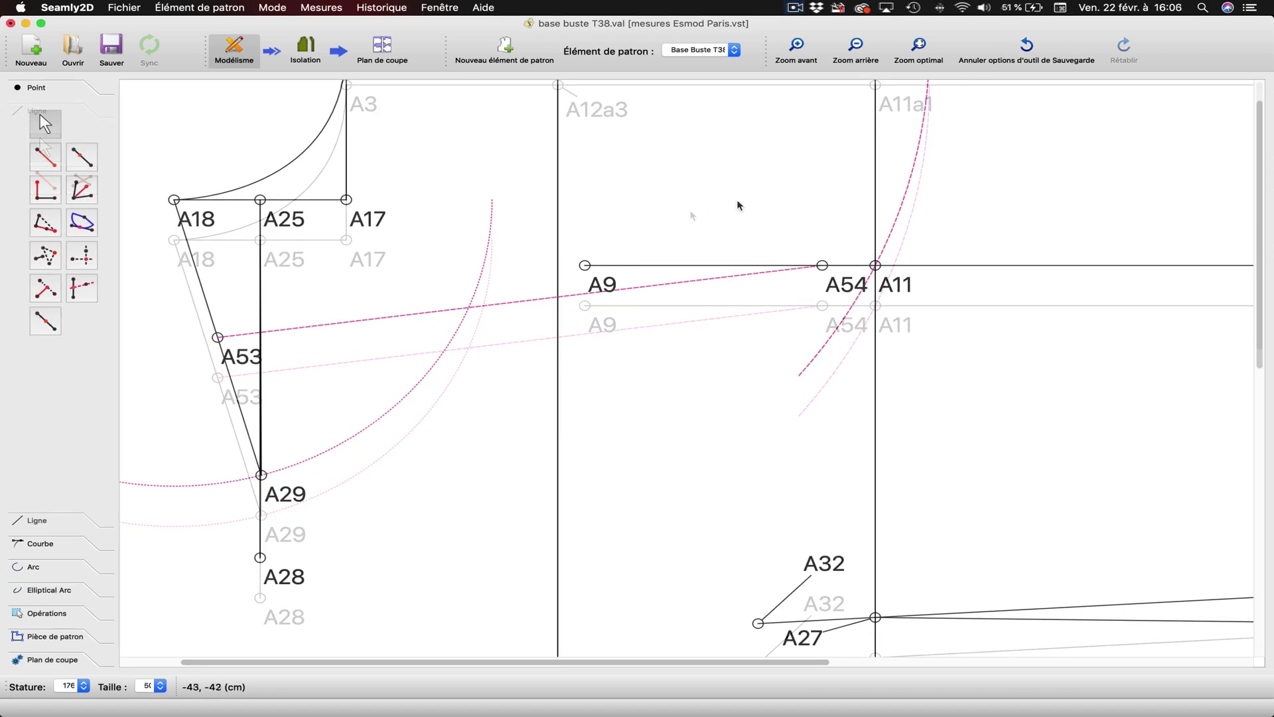
- Start a point at a distance on the line from A12a3 towards A21, with a length of 16,5 cm
{"action": "left_click", "coordinate": [855, 45]}
{"action": "left_click", "coordinate": [855, 45]}
{"action": "left_click", "coordinate": [855, 45]}
{"action": "left_click", "coordinate": [855, 45]}
{"action": "left_click", "coordinate": [81, 156]}
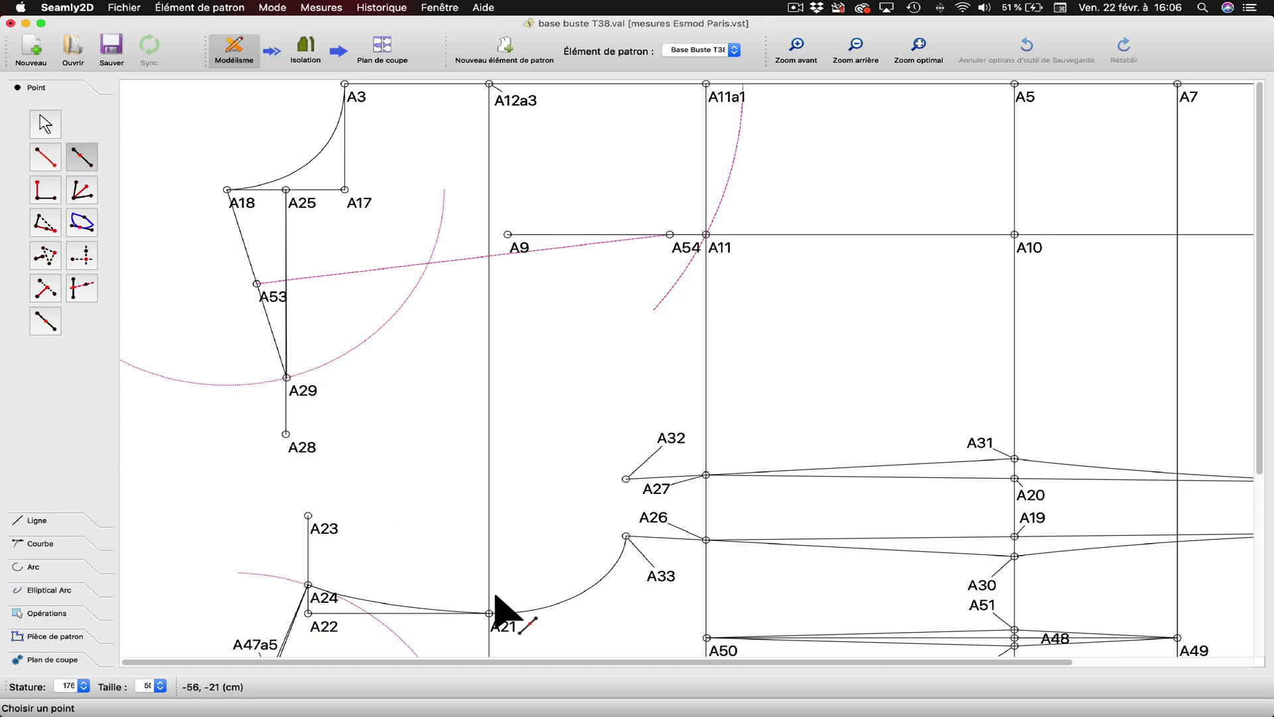
{"action": "left_click", "coordinate": [489, 84]}
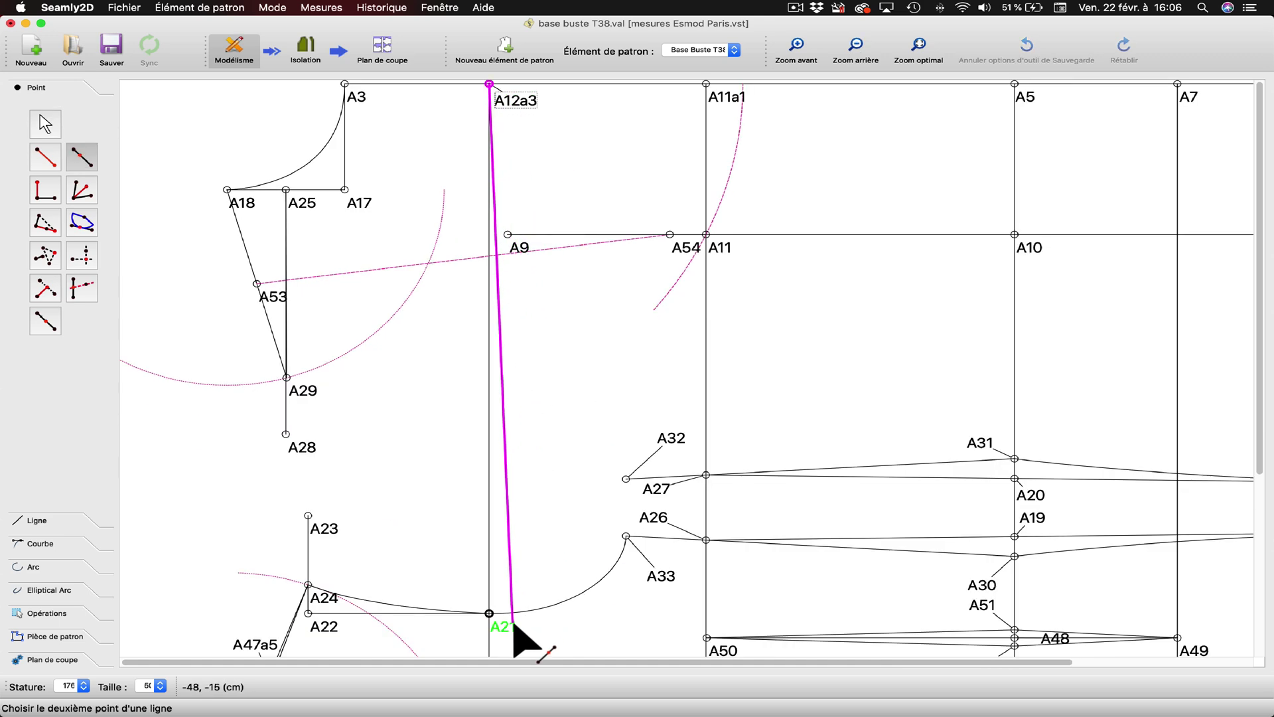
{"action": "left_click", "coordinate": [489, 613]}
{"action": "type", "text": "16,5"}
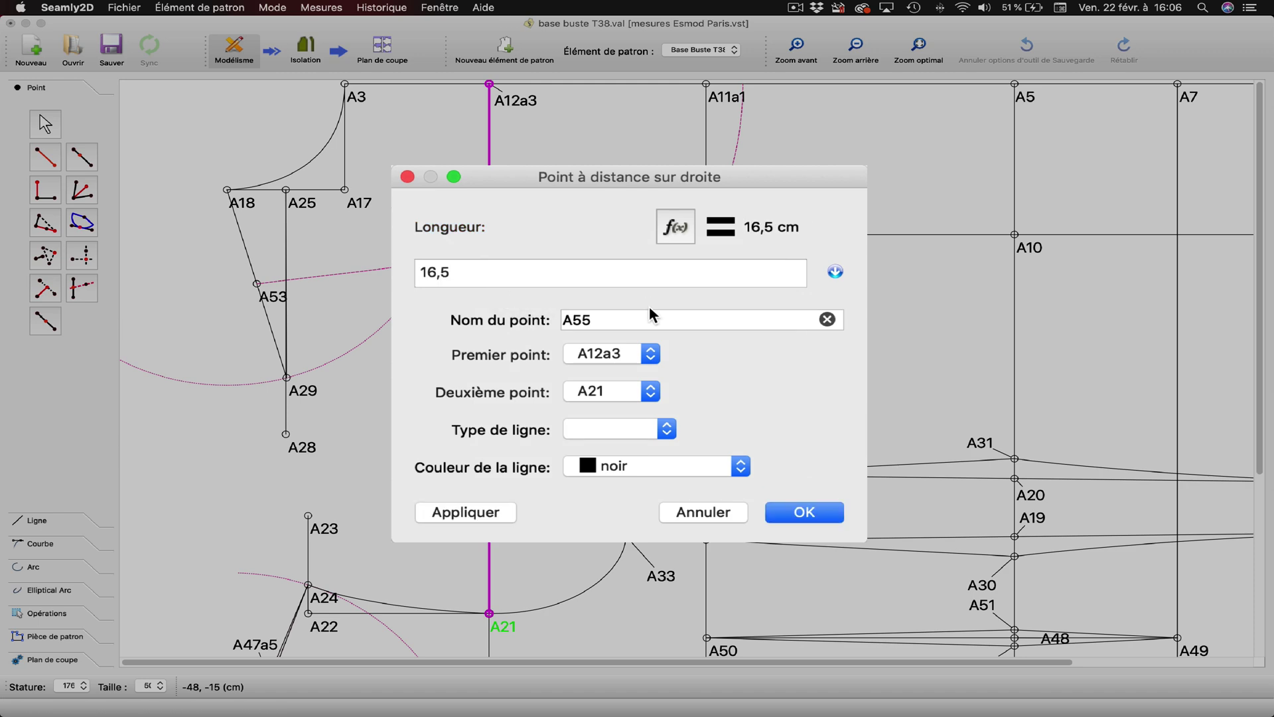
{"action": "left_click", "coordinate": [675, 227]}
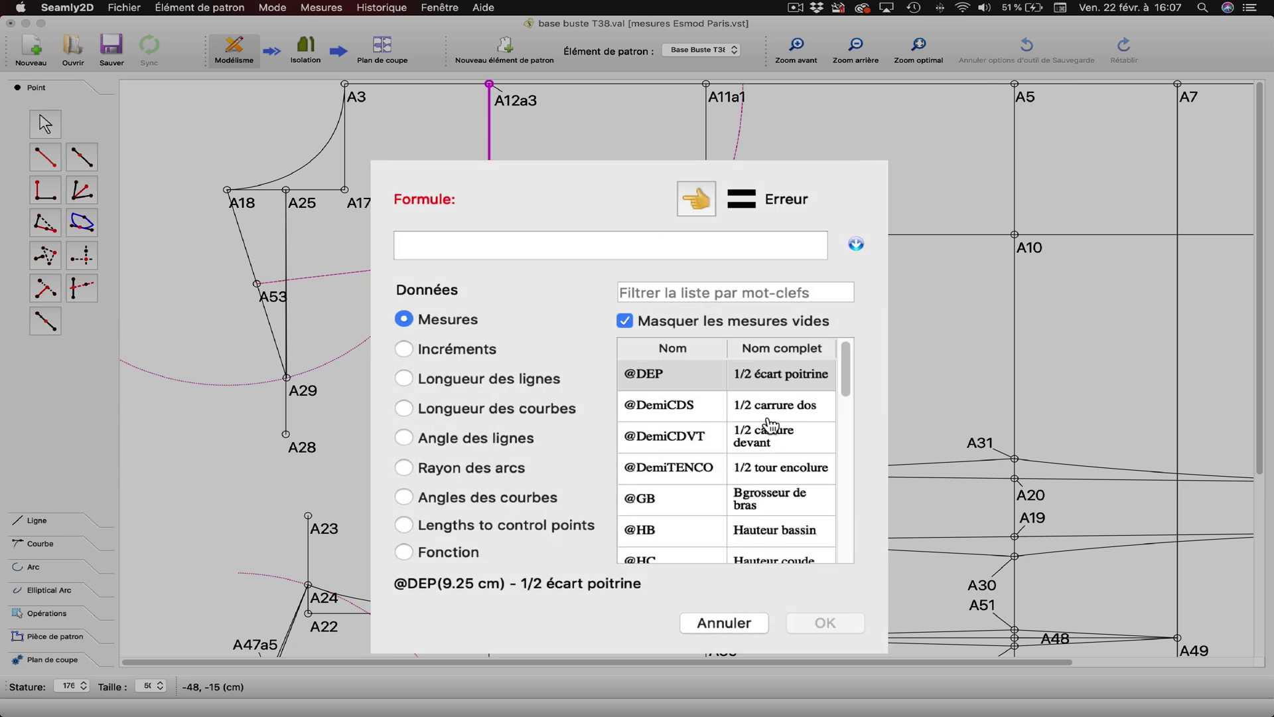
{"action": "left_click", "coordinate": [770, 439]}
{"action": "double_click", "coordinate": [769, 440]}
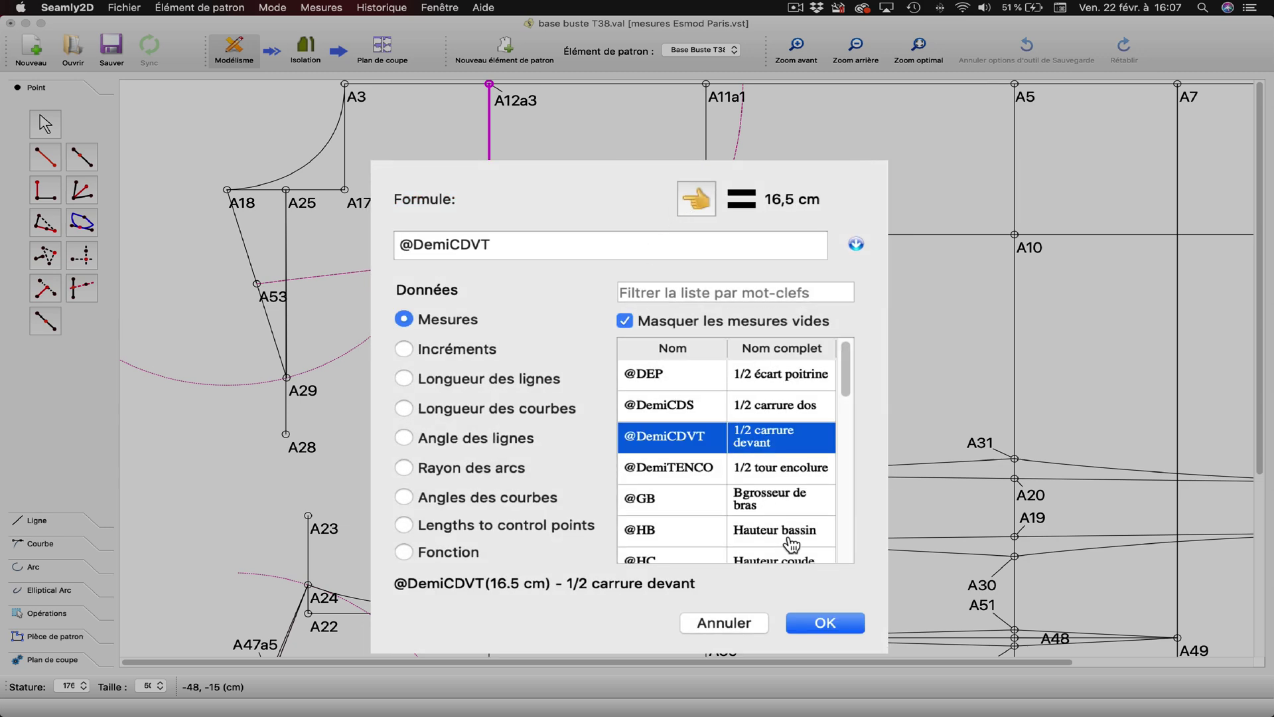
{"action": "left_click", "coordinate": [826, 623]}
{"action": "left_click", "coordinate": [478, 511]}
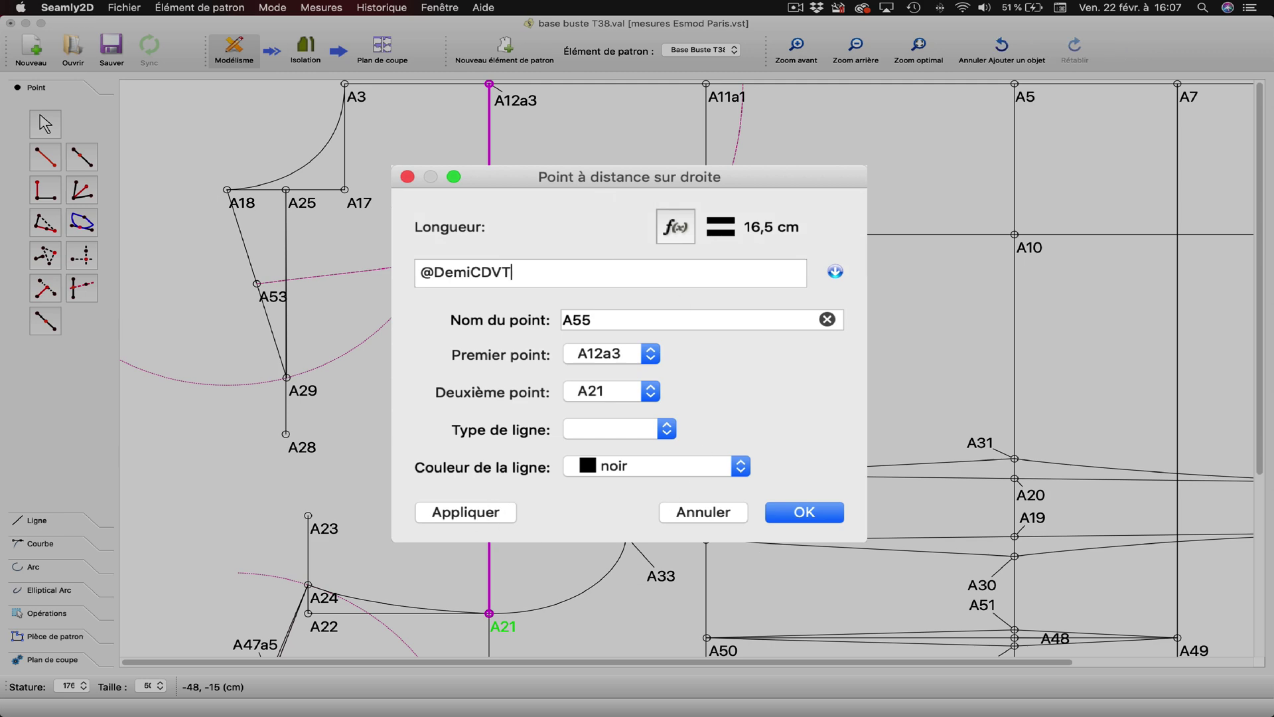
{"action": "left_click_drag", "start_coordinate": [649, 178], "coordinate": [793, 142]}
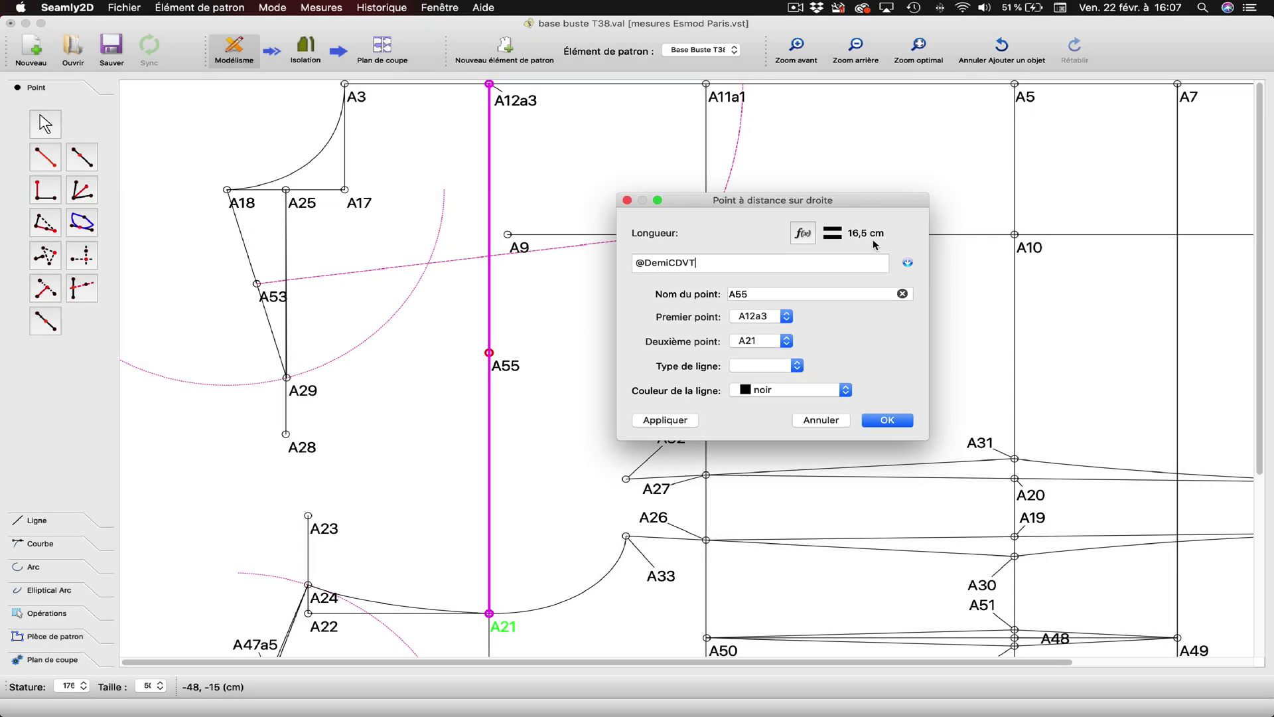
{"action": "left_click", "coordinate": [887, 427]}
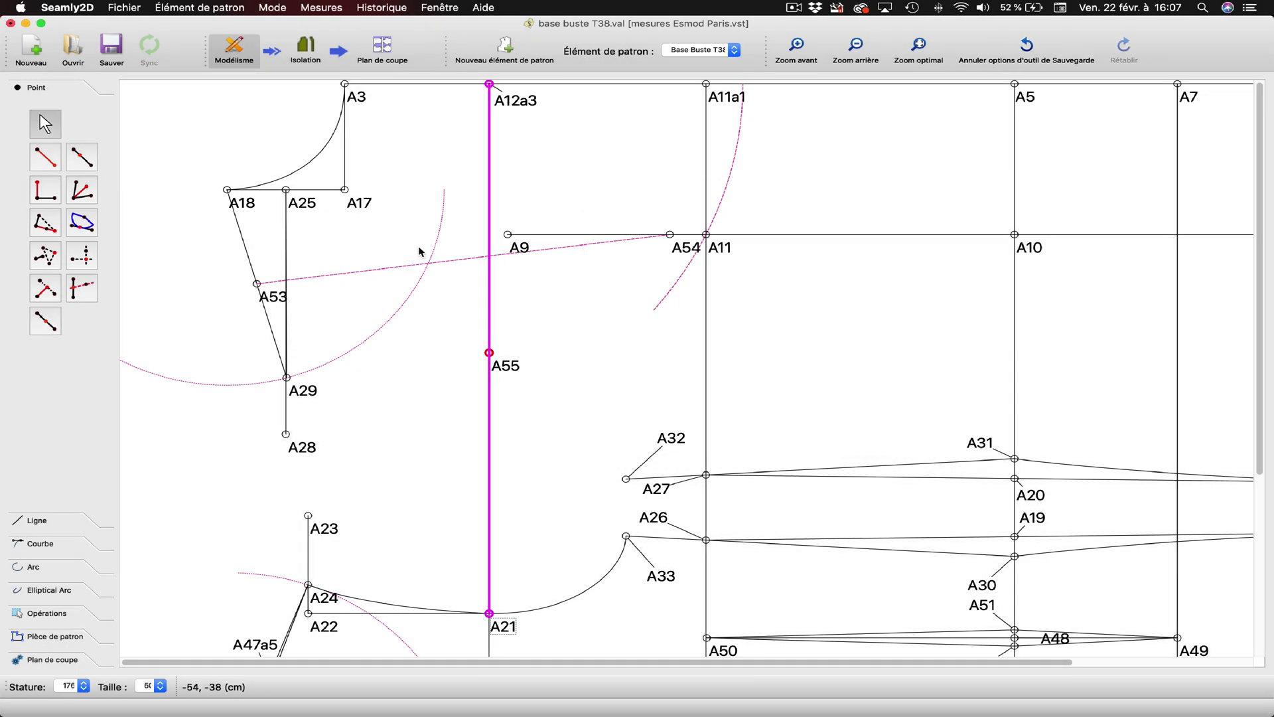
- Start a point at a distance on the shoulder line from A53 towards A29
{"action": "left_click", "coordinate": [210, 262]}
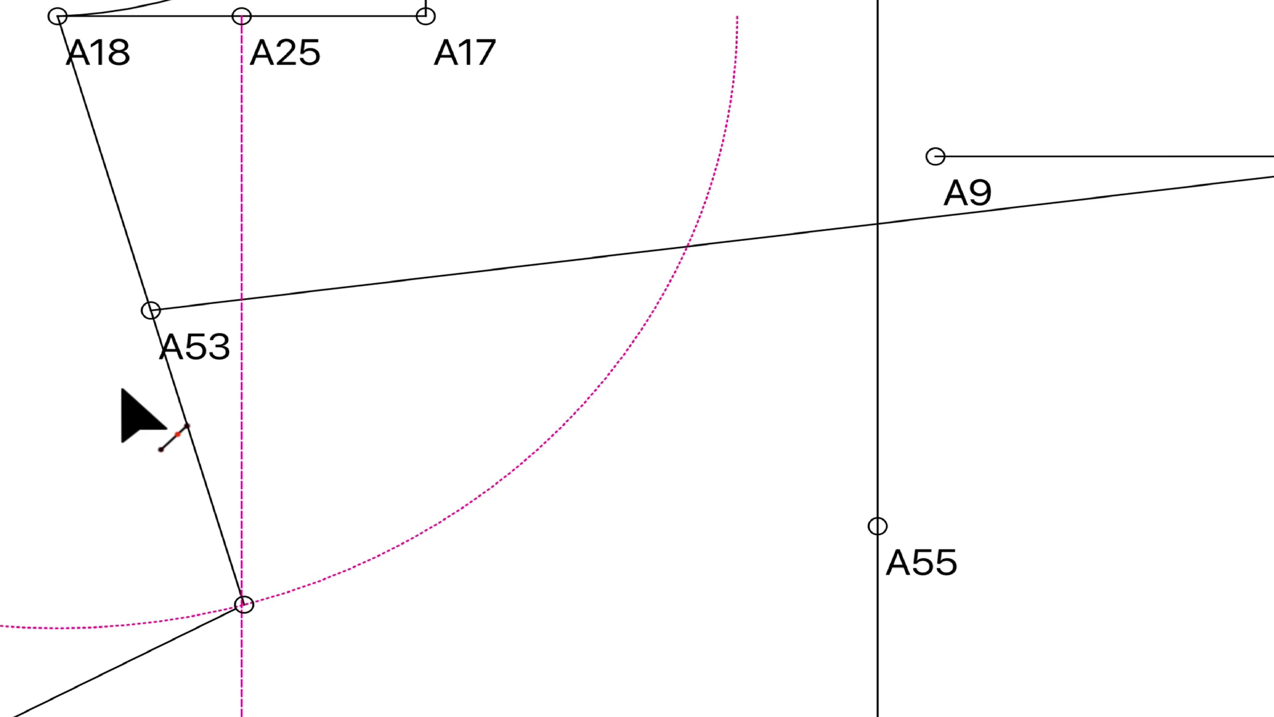
{"action": "scroll", "coordinate": [148, 356], "scroll_direction": "down", "scroll_amount": 5}
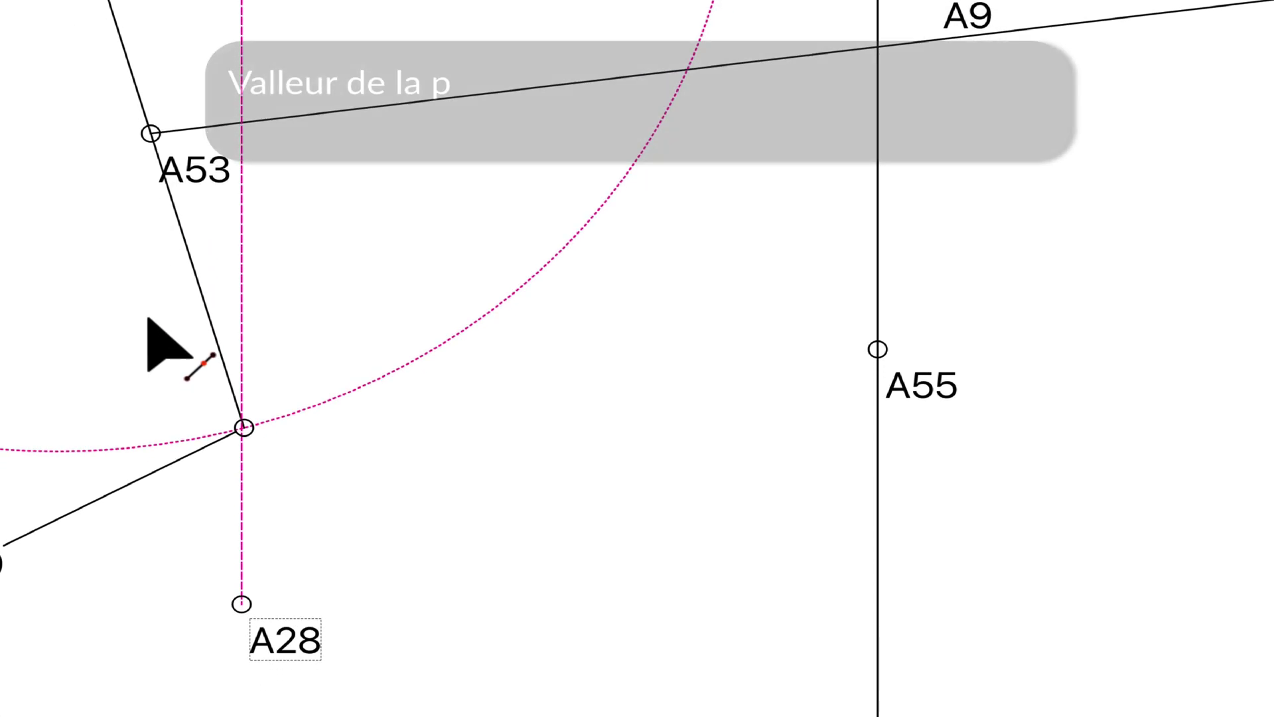
{"action": "left_click", "coordinate": [151, 134]}
{"action": "left_click", "coordinate": [244, 427]}
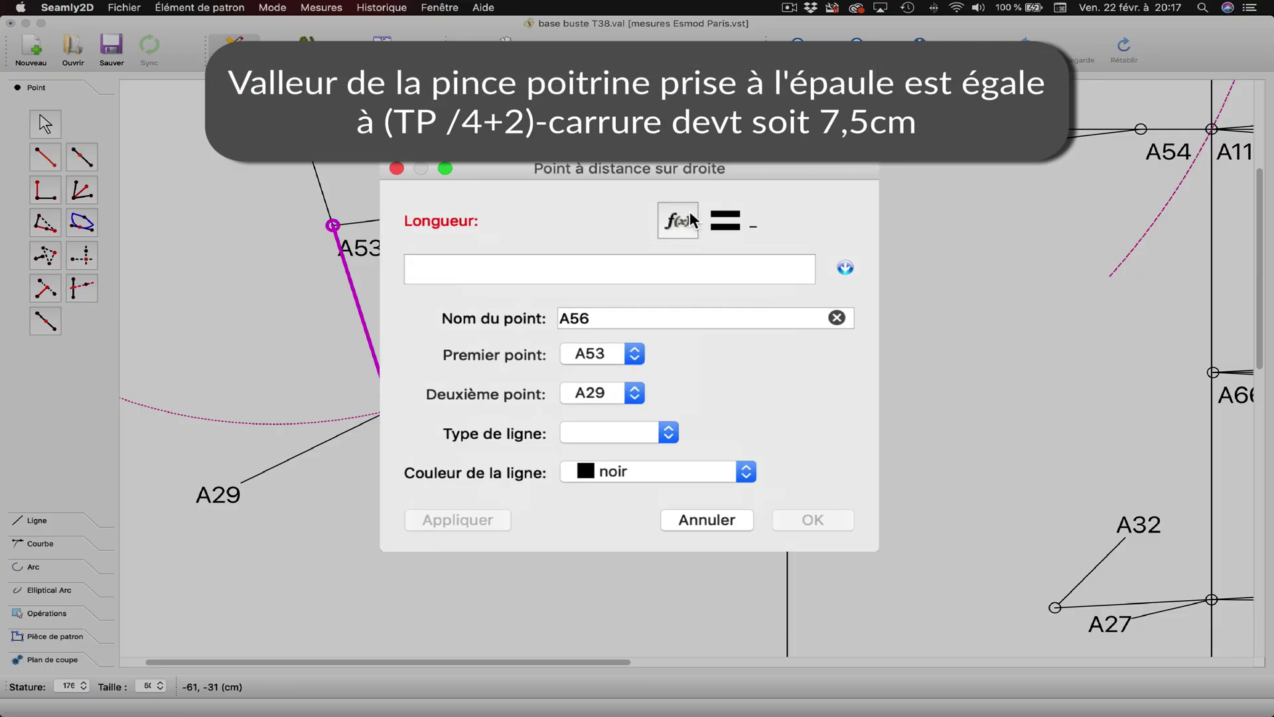
{"action": "left_click", "coordinate": [678, 220]}
{"action": "left_click", "coordinate": [663, 291]}
{"action": "type", "text": "TP"}
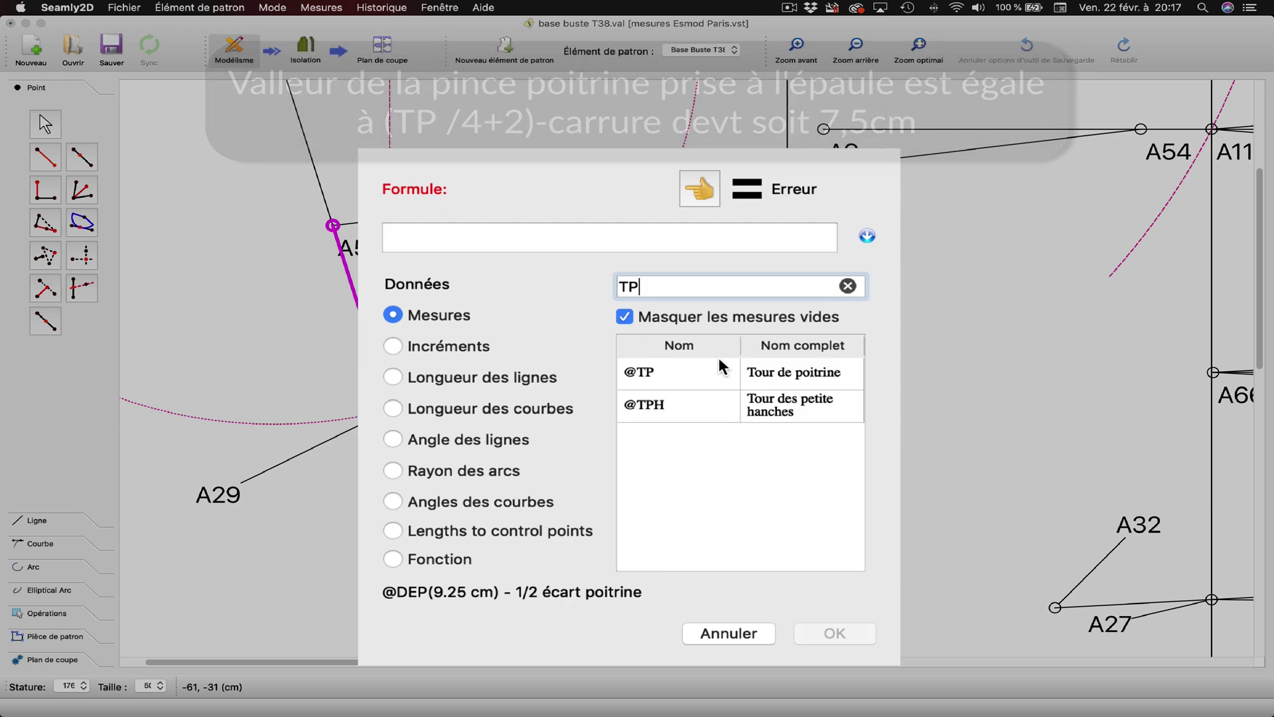
{"action": "left_click", "coordinate": [778, 384]}
{"action": "double_click", "coordinate": [777, 384]}
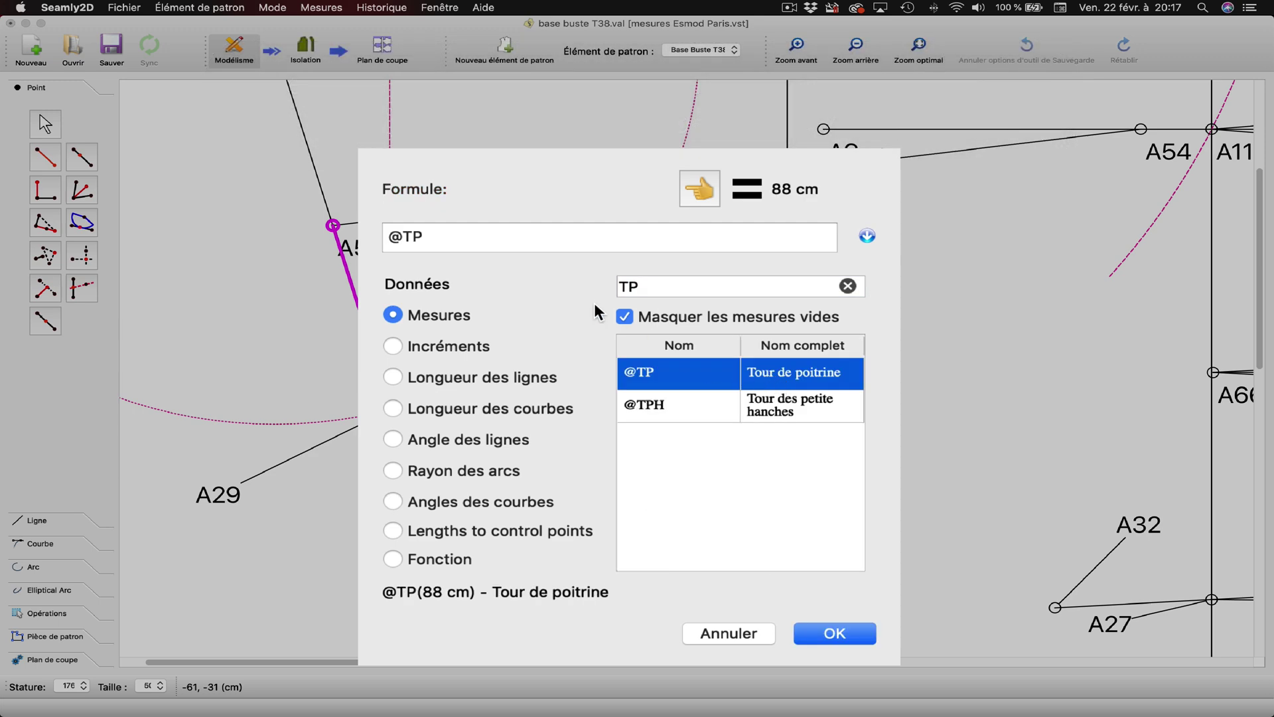
{"action": "left_click", "coordinate": [514, 241]}
{"action": "type", "text": "/4"}
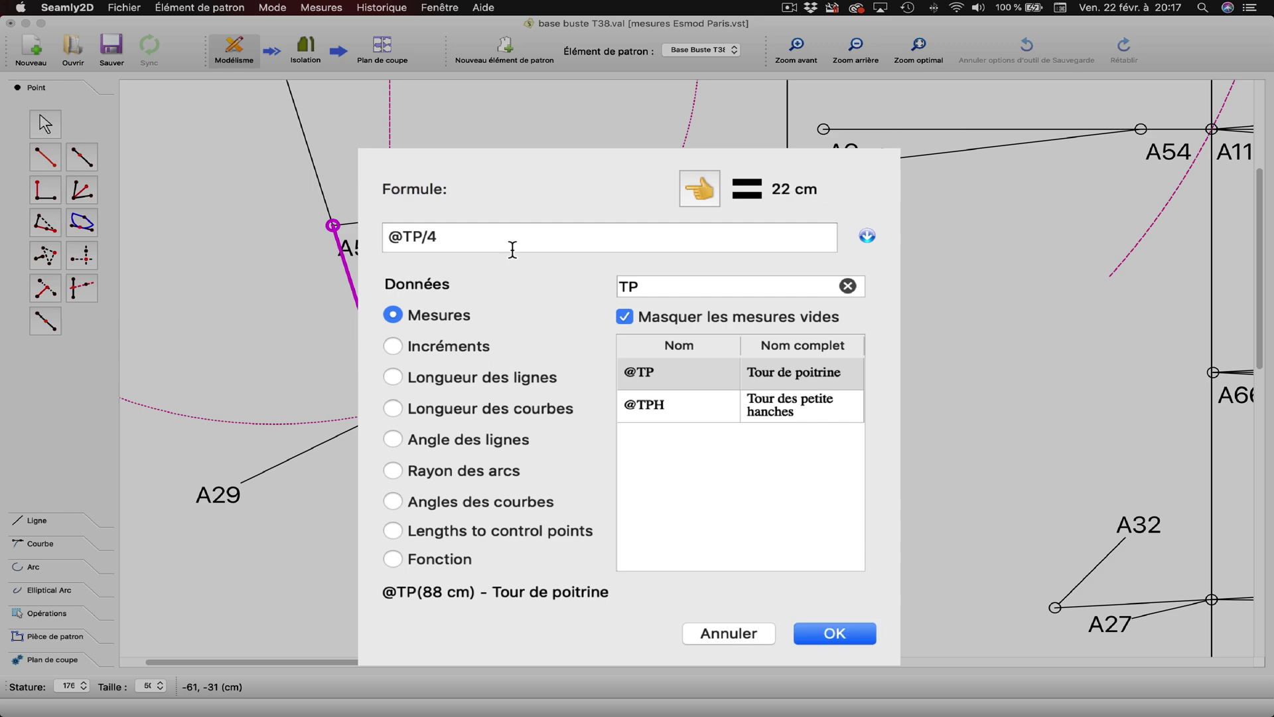
{"action": "type", "text": "+2"}
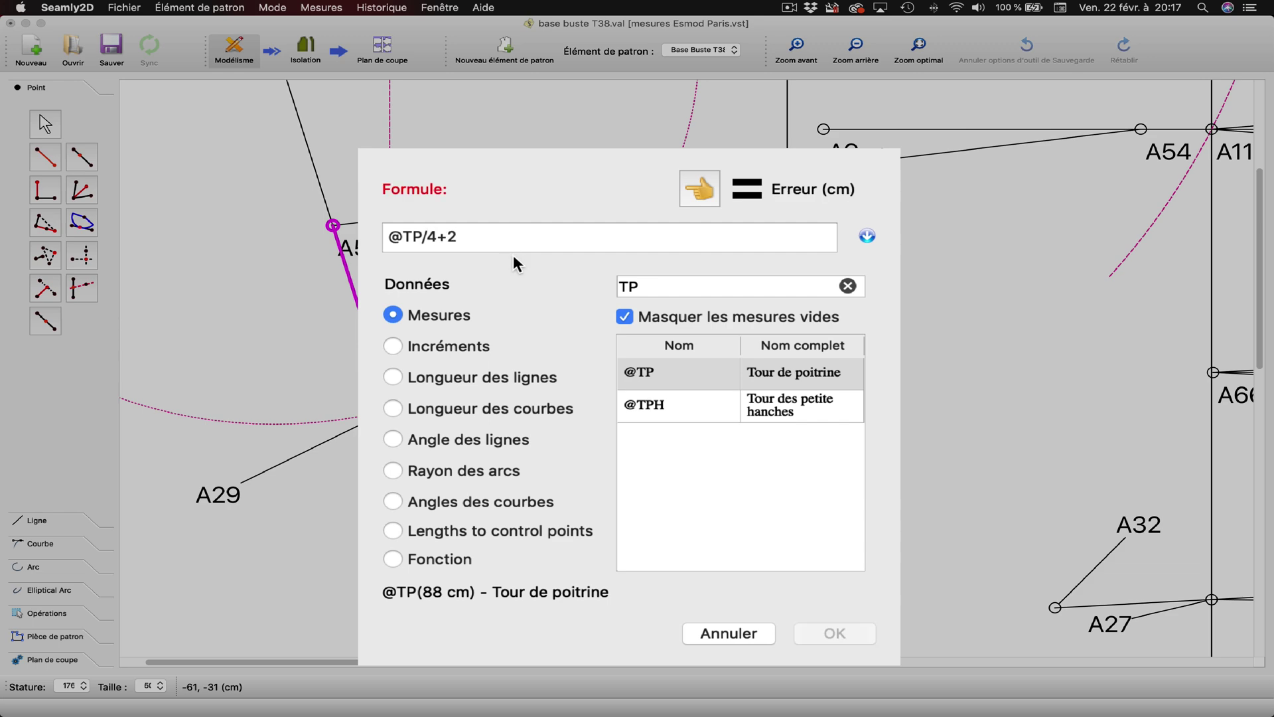
{"action": "left_click", "coordinate": [386, 239]}
{"action": "type", "text": "("}
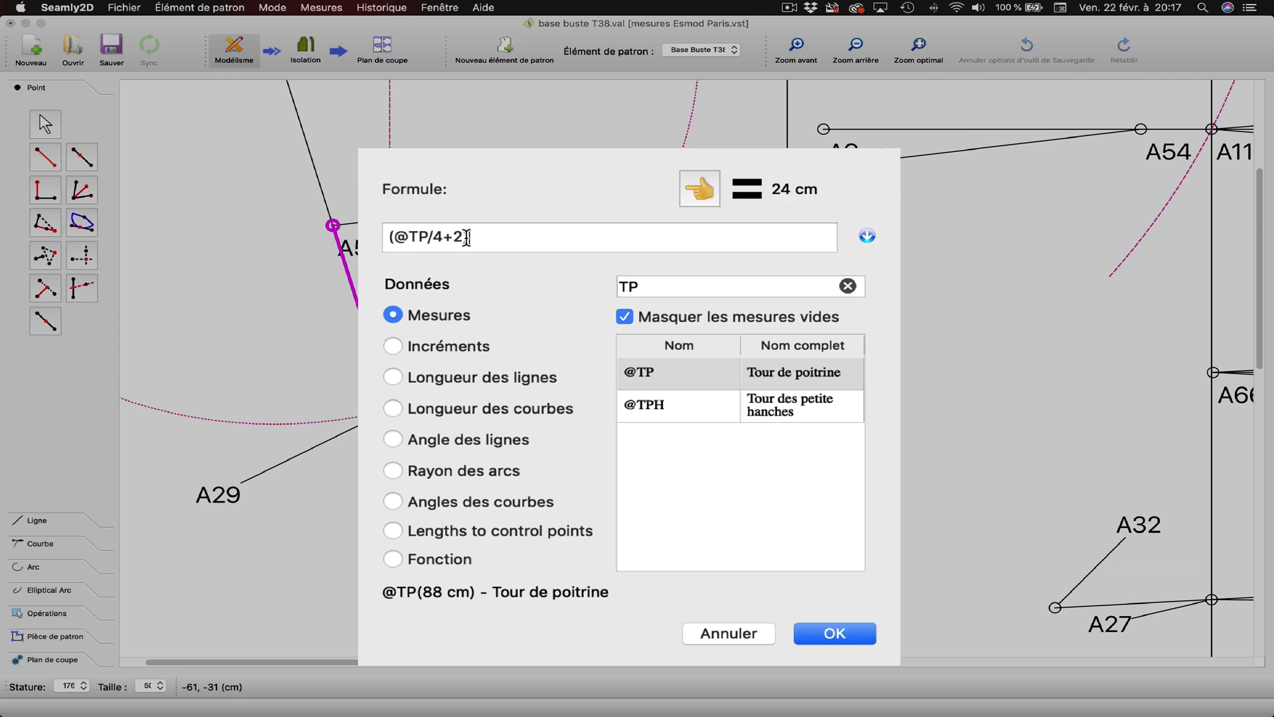
{"action": "type", "text": "-"}
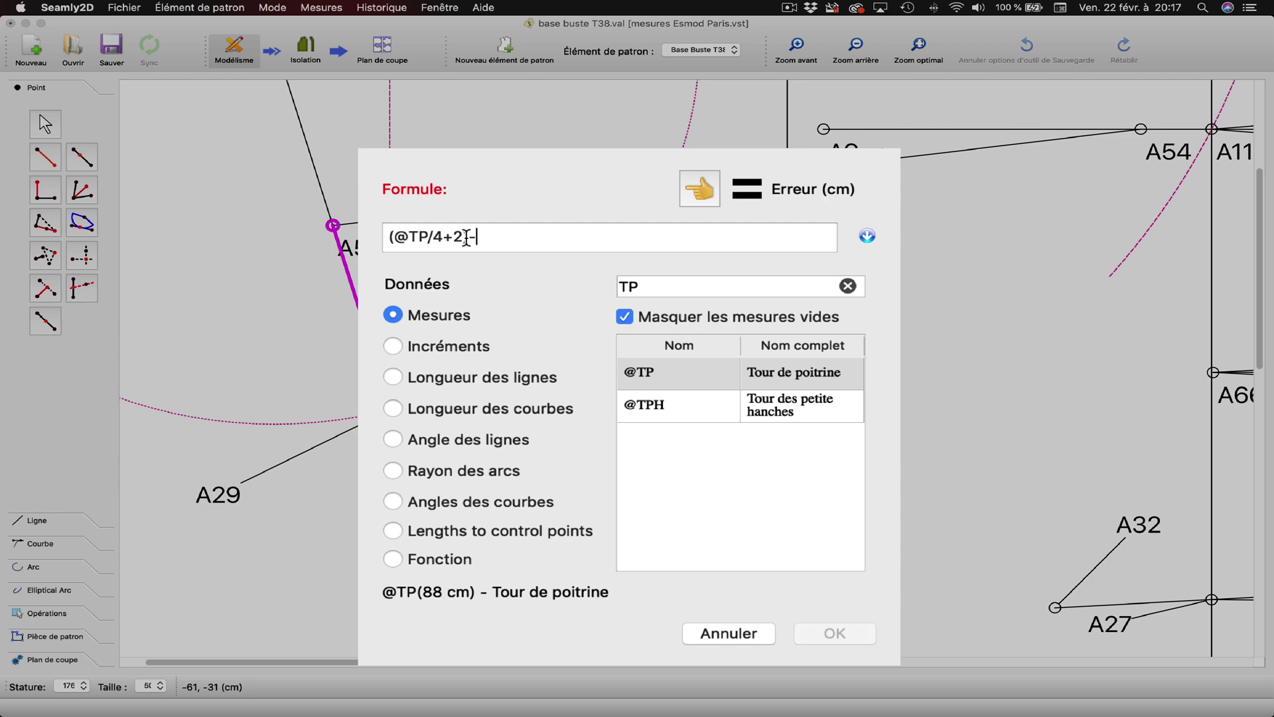
{"action": "double_click", "coordinate": [627, 286]}
{"action": "type", "text": "c"}
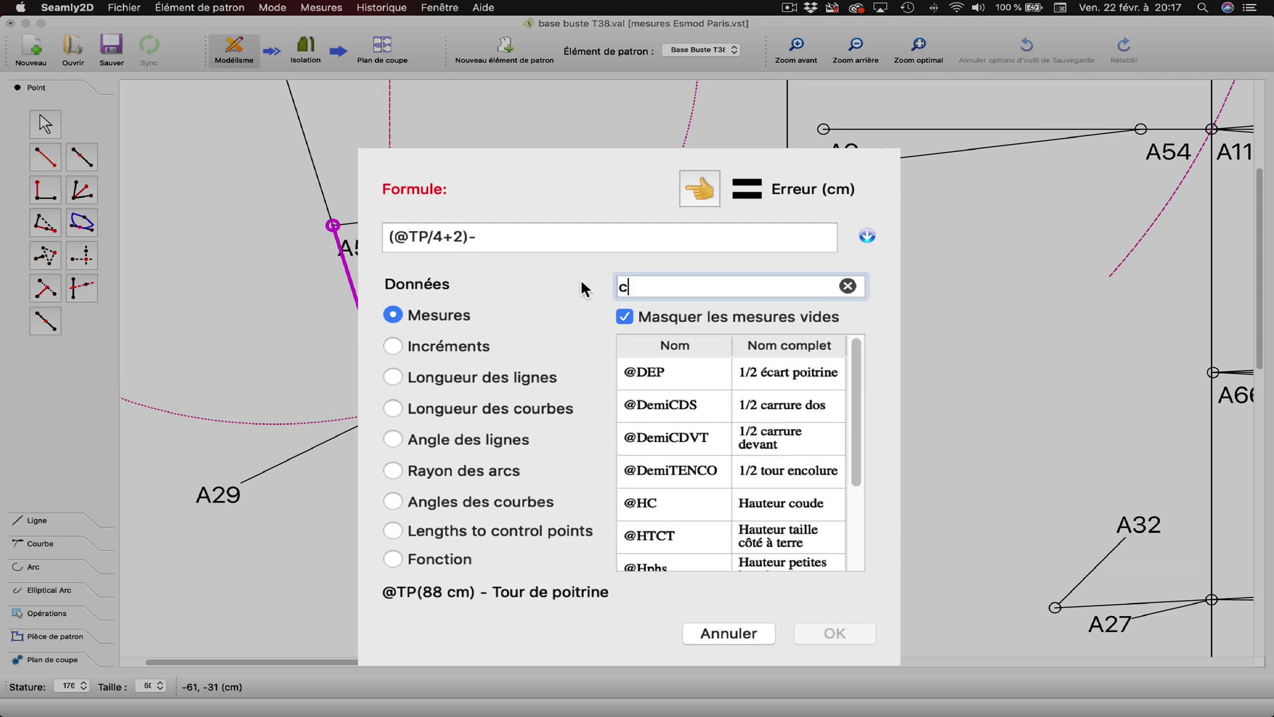
{"action": "double_click", "coordinate": [783, 446]}
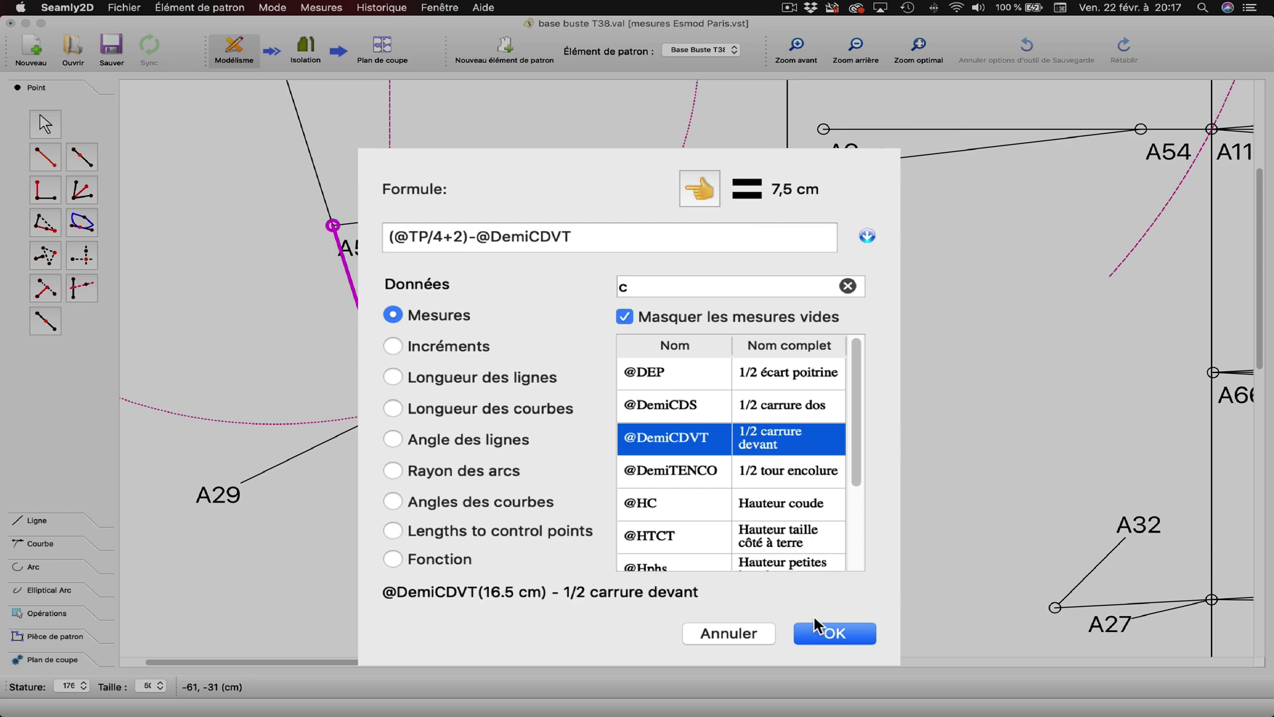
{"action": "left_click", "coordinate": [834, 634]}
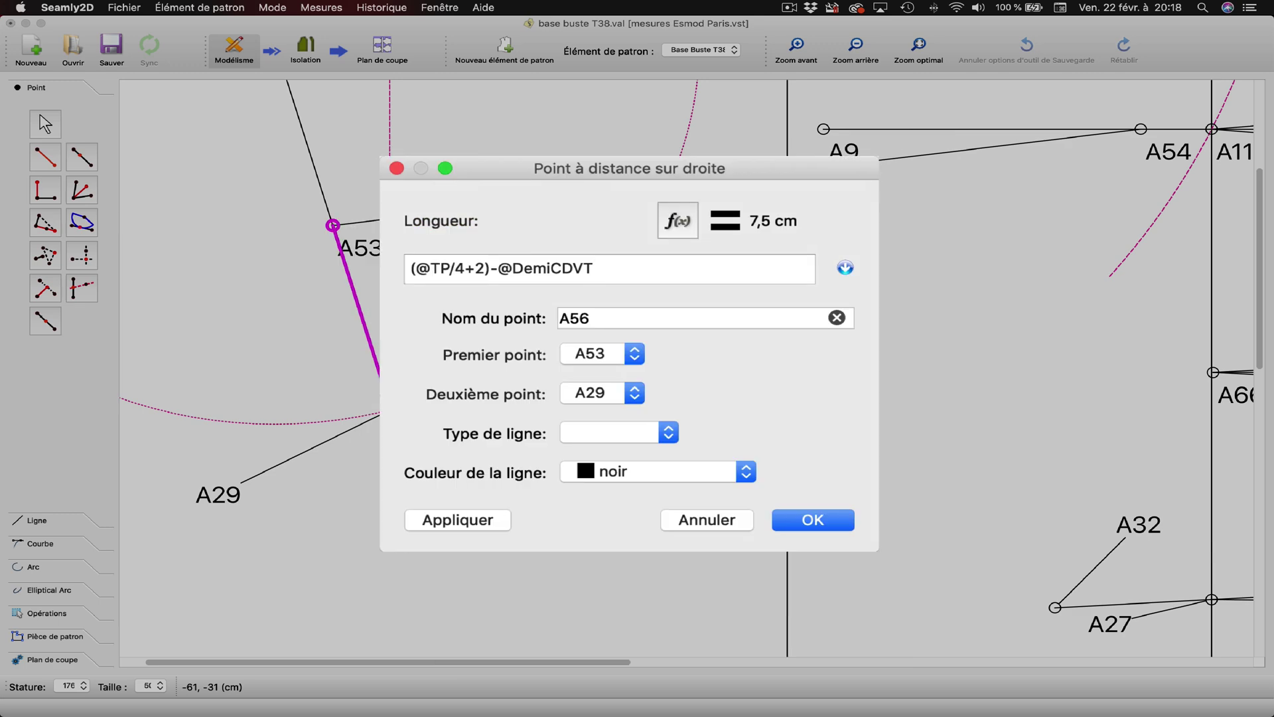
{"action": "left_click", "coordinate": [467, 519]}
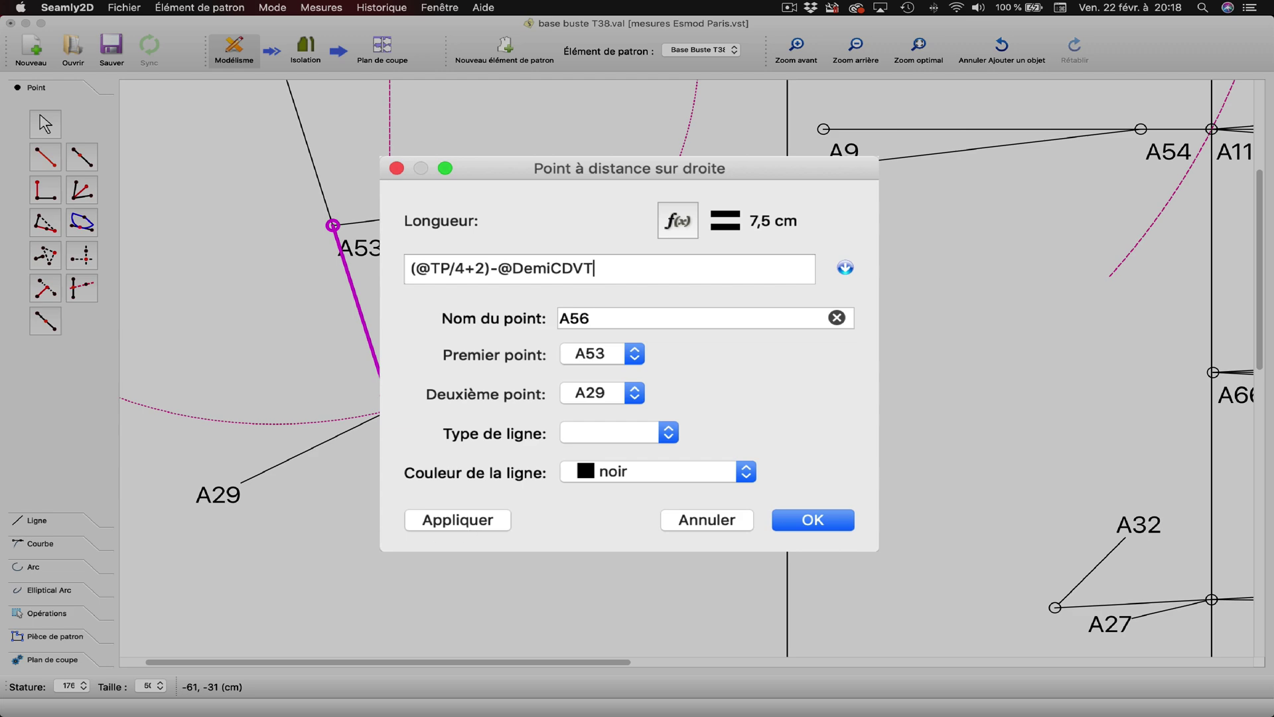
{"action": "left_click", "coordinate": [775, 520]}
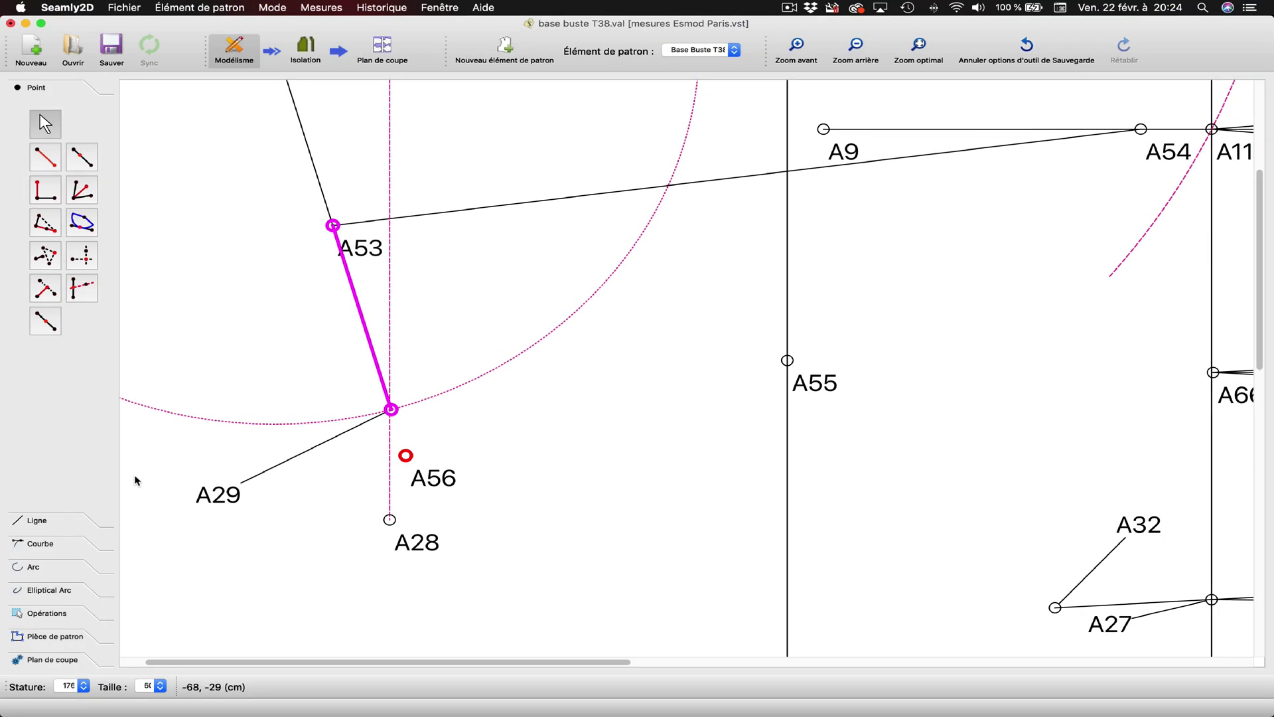
- Move the A29 label up closer to its point, above the dotted arc
{"action": "left_click", "coordinate": [43, 613]}
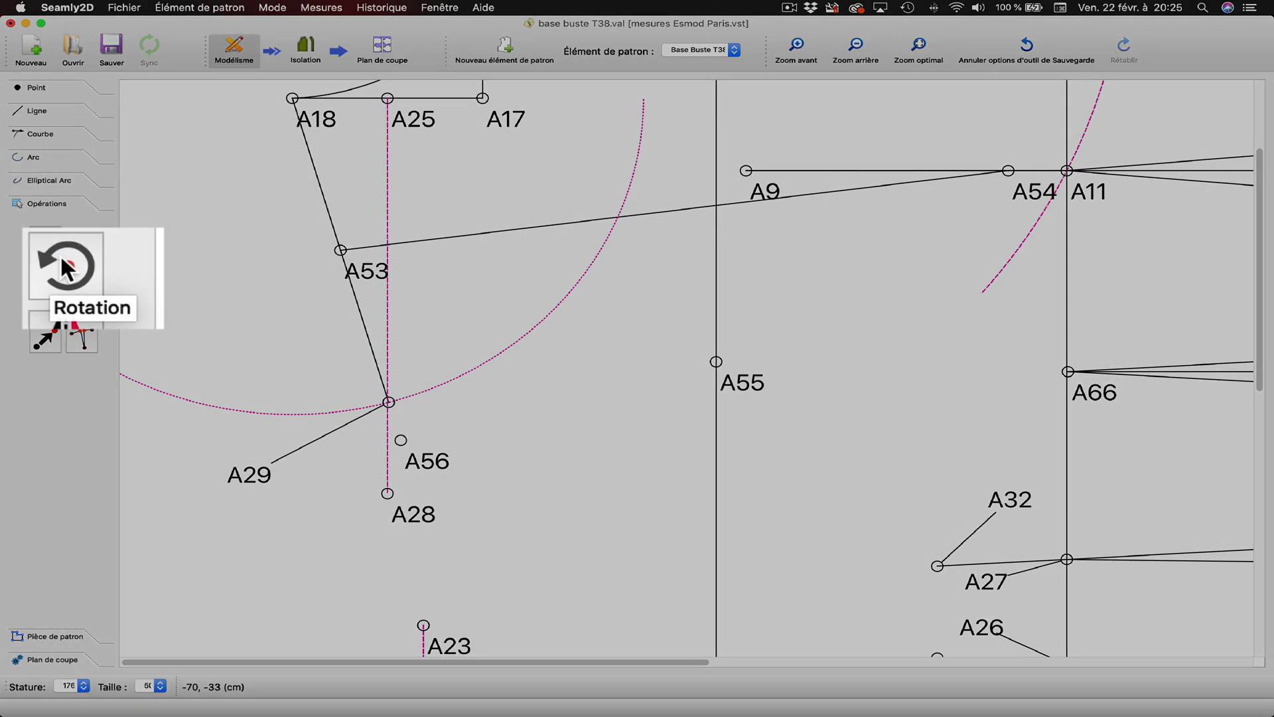
{"action": "left_click", "coordinate": [81, 273]}
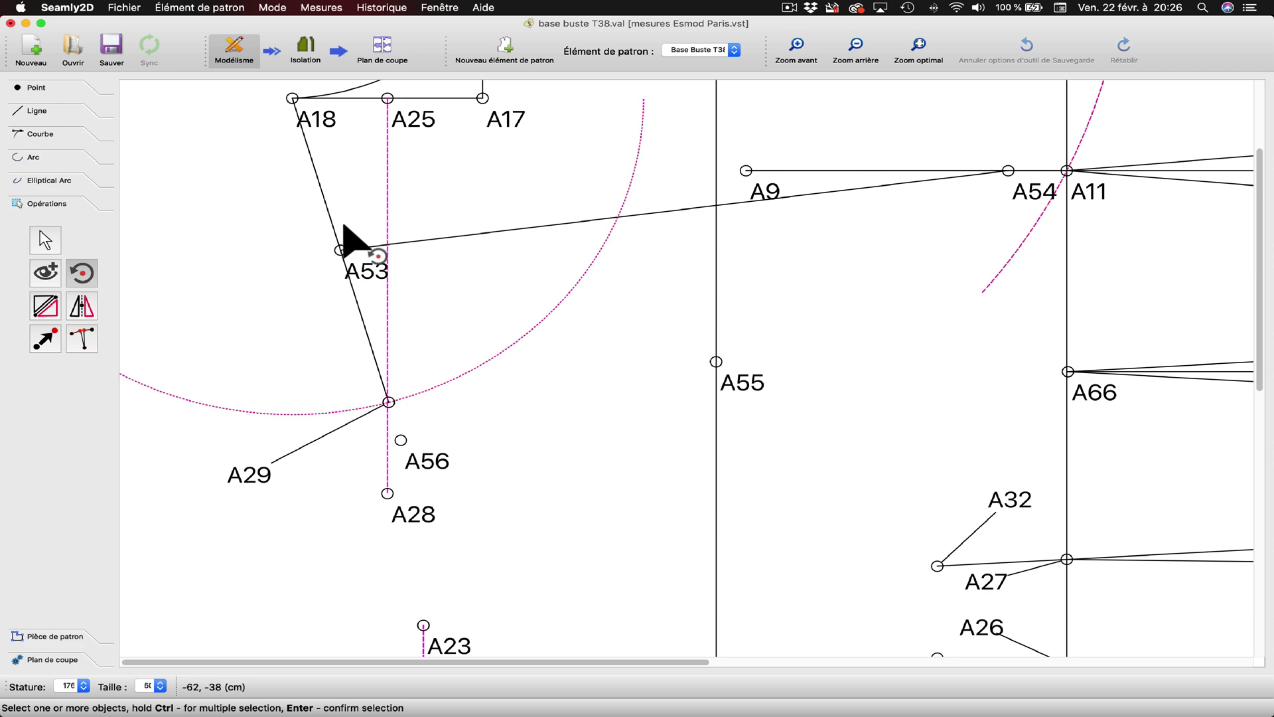
{"action": "left_click_drag", "start_coordinate": [255, 465], "coordinate": [345, 376]}
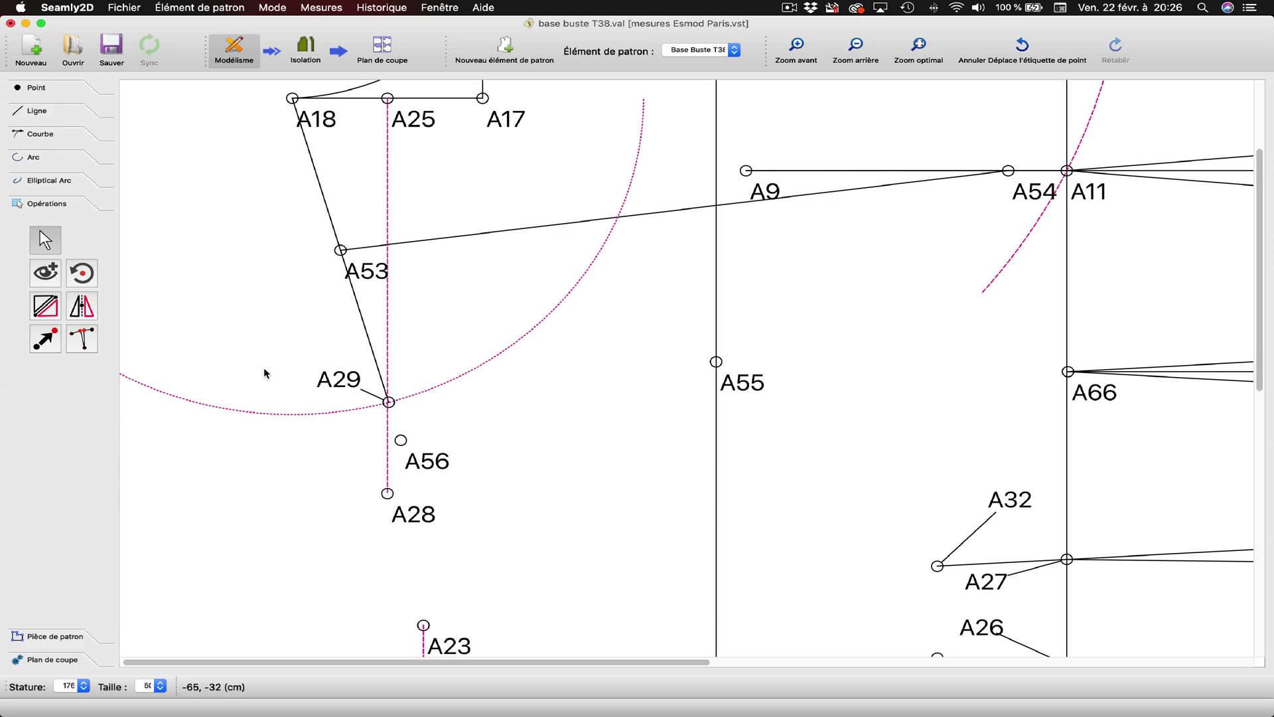
- Start a rotation of points A53, A29 and A55 and the dotted arc around A54, swung freehand by about 18,5°
{"action": "left_click", "coordinate": [76, 272]}
{"action": "left_click_drag", "start_coordinate": [286, 222], "coordinate": [786, 424]}
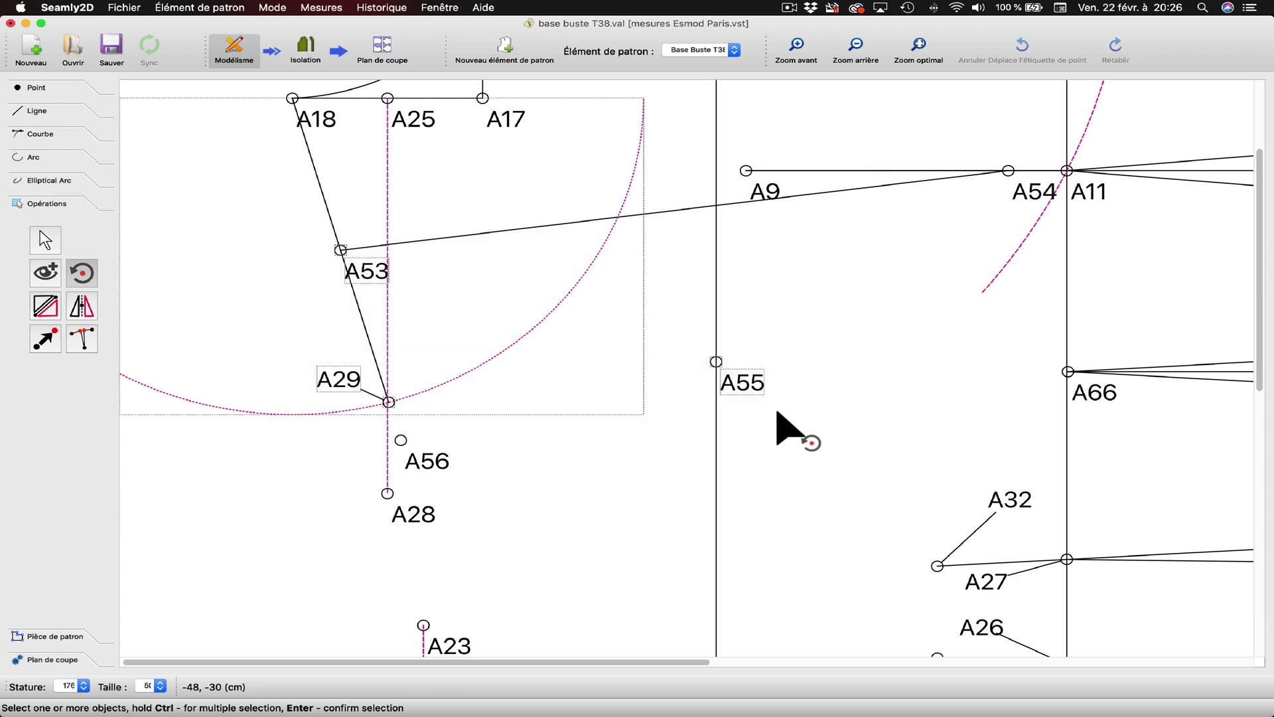
{"action": "key", "text": "Return"}
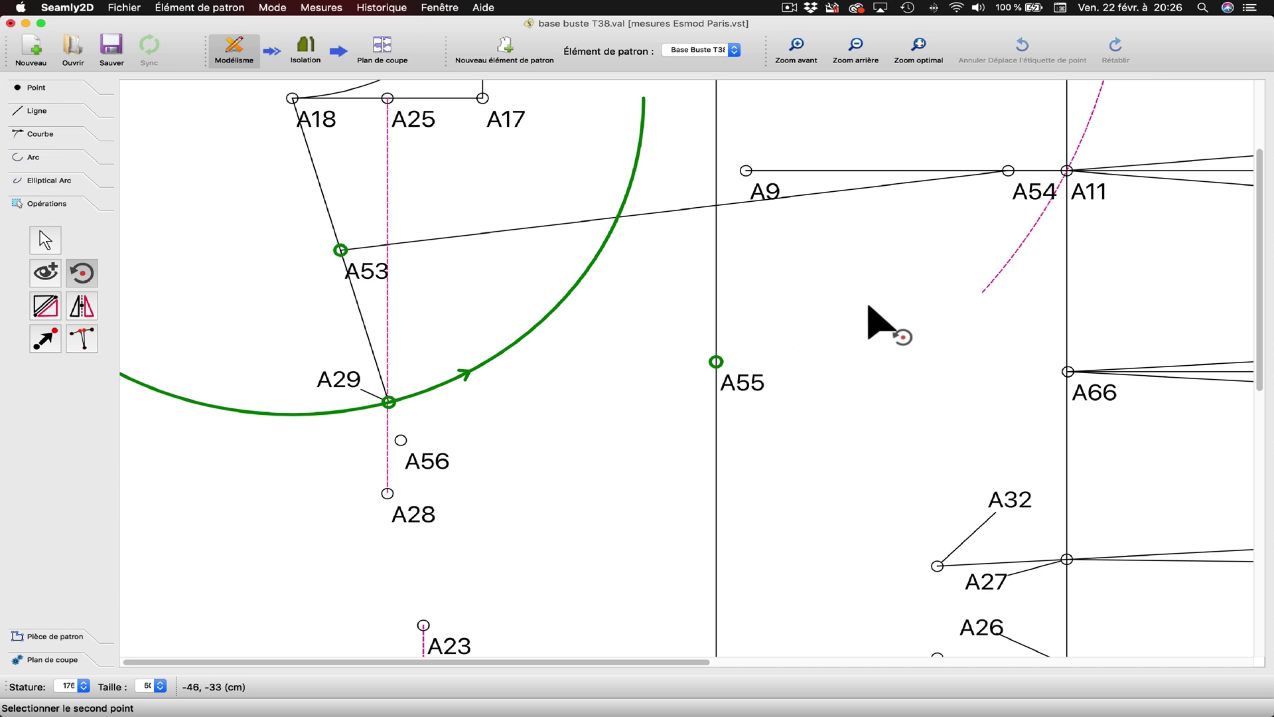
{"action": "left_click", "coordinate": [1028, 191]}
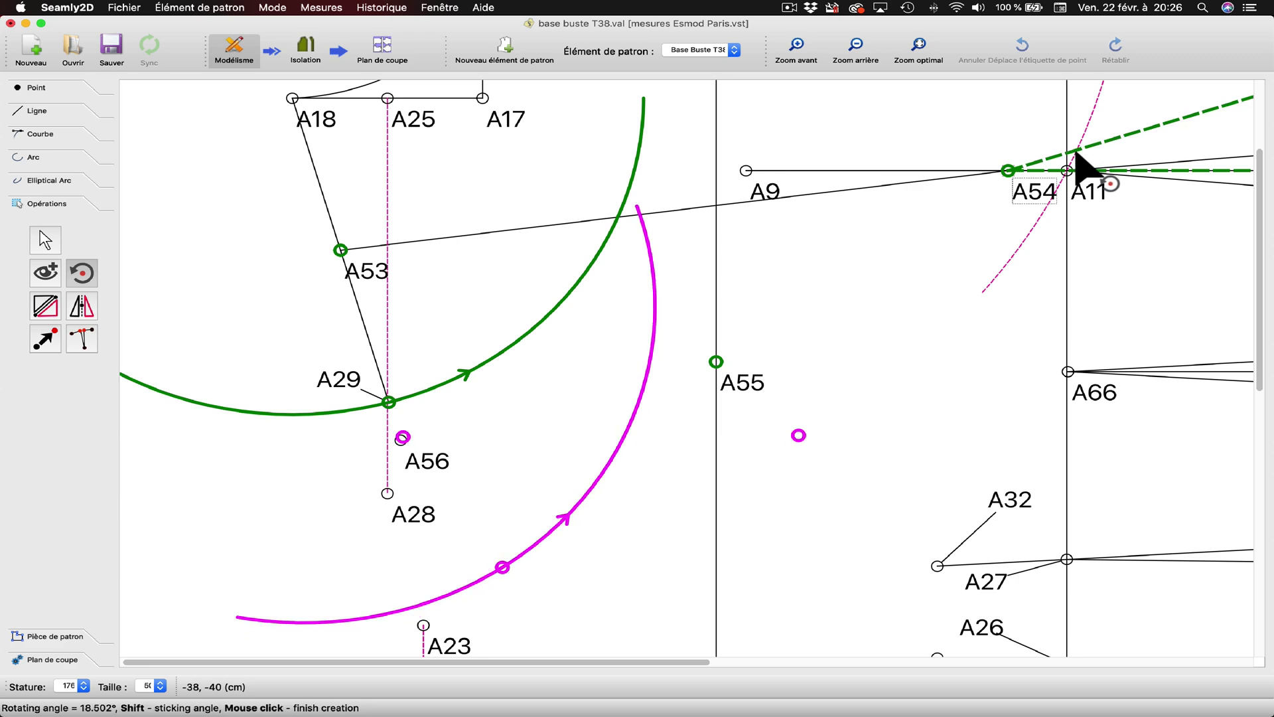
{"action": "left_click", "coordinate": [1076, 156]}
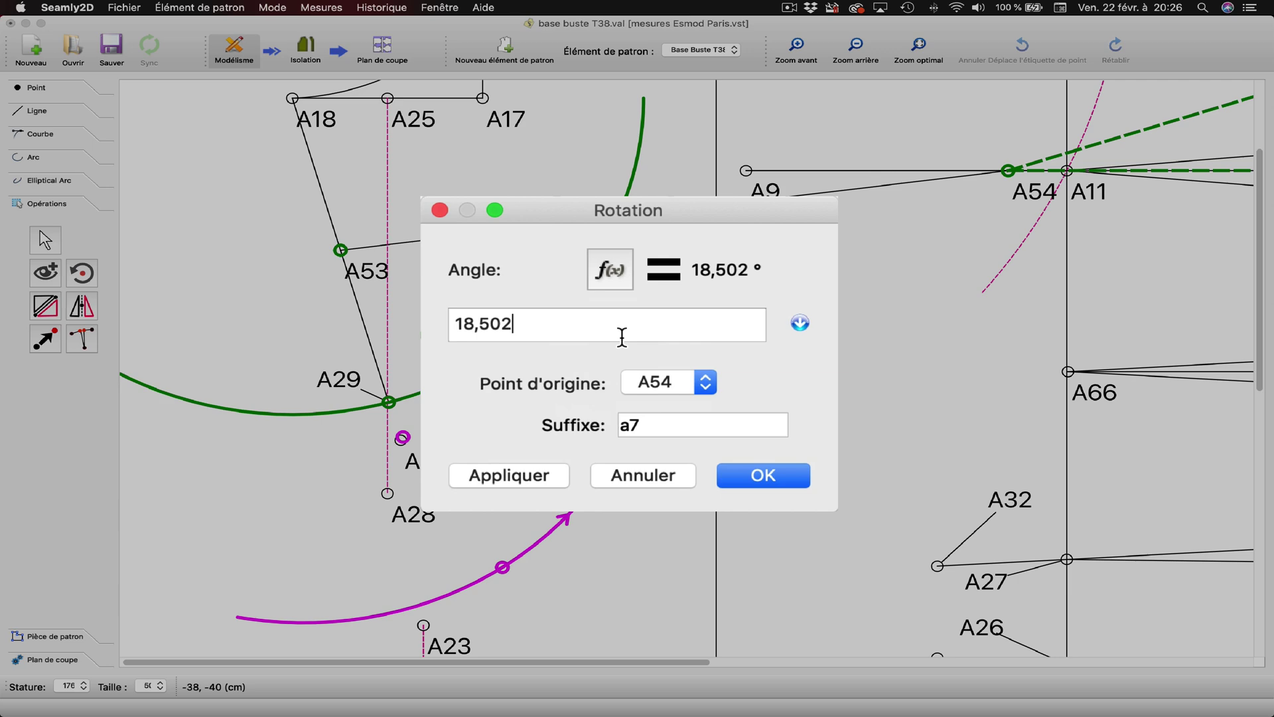
- Try rotation angles of 18,3, 18,4 and 18,6 degrees, applying each one to the rotated dart points
{"action": "key", "text": "BackSpace"}
{"action": "key", "text": "BackSpace"}
{"action": "key", "text": "BackSpace"}
{"action": "type", "text": "3"}
{"action": "left_click", "coordinate": [508, 475]}
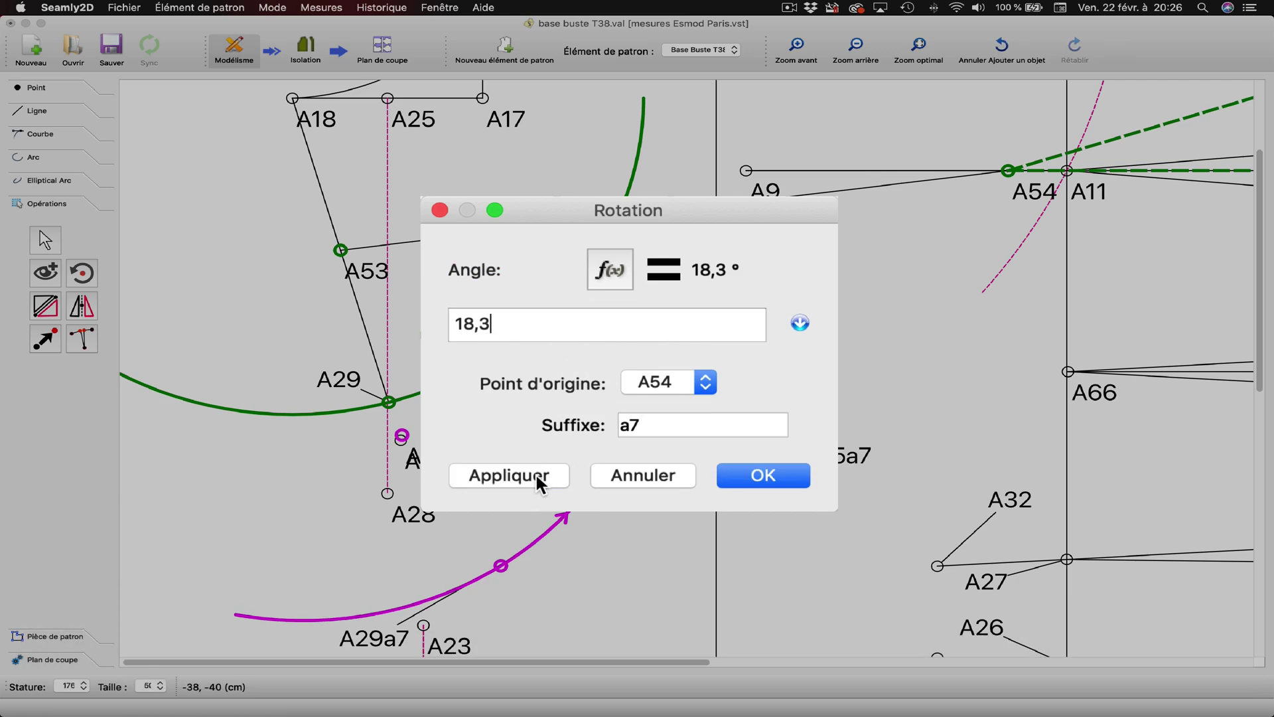
{"action": "key", "text": "BackSpace"}
{"action": "type", "text": "4"}
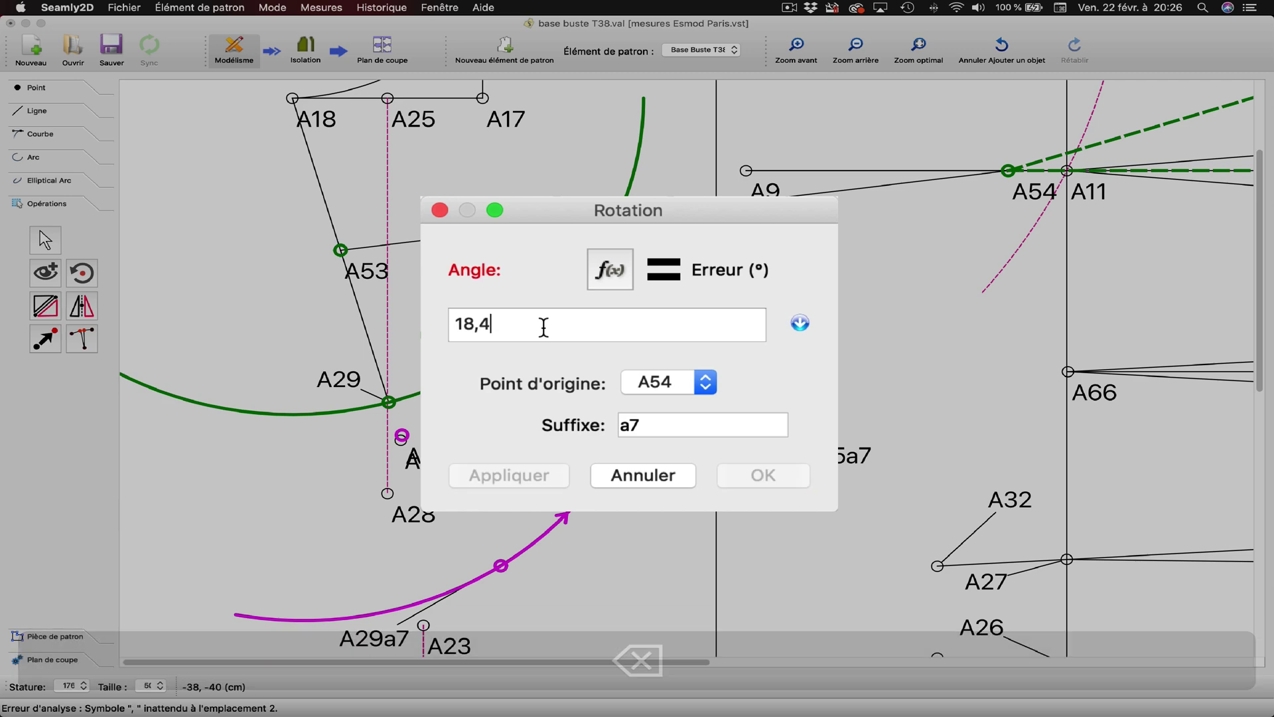
{"action": "left_click", "coordinate": [514, 478]}
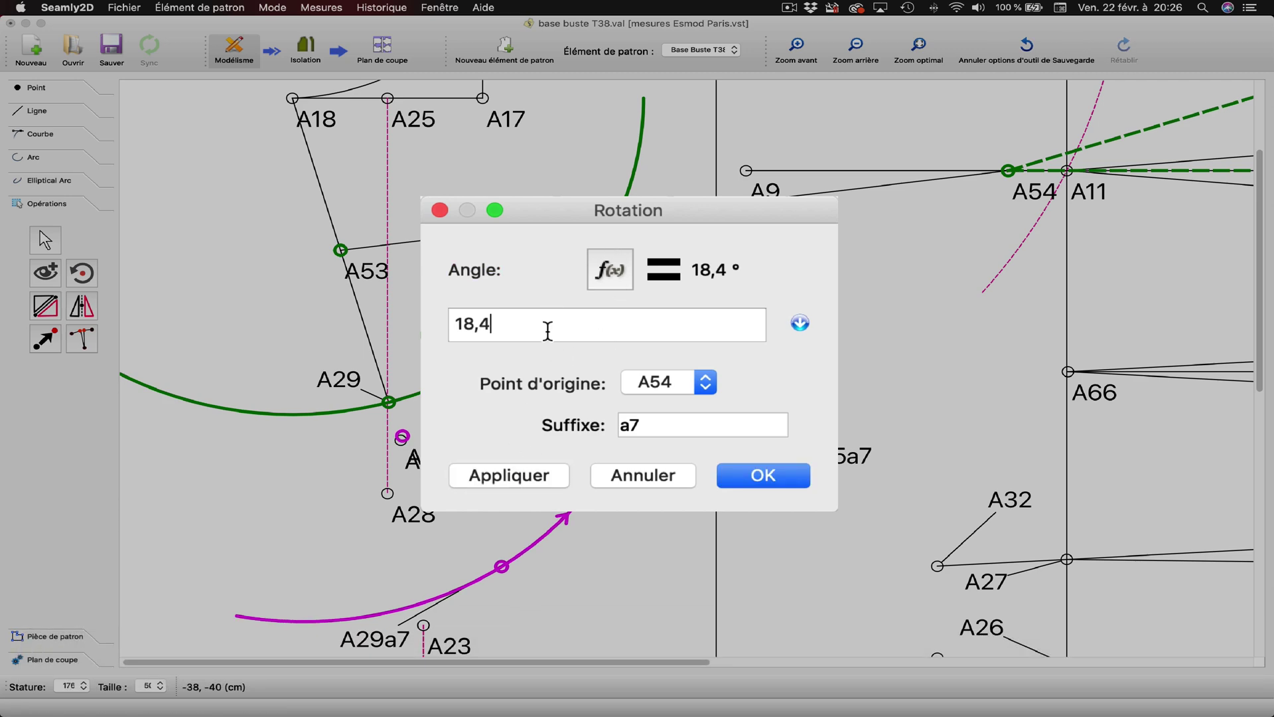
{"action": "key", "text": "BackSpace"}
{"action": "type", "text": "6"}
{"action": "left_click", "coordinate": [521, 479]}
- Set the rotation angle to 18,7 degrees and complete the rotation around A54
{"action": "key", "text": "BackSpace"}
{"action": "type", "text": "7"}
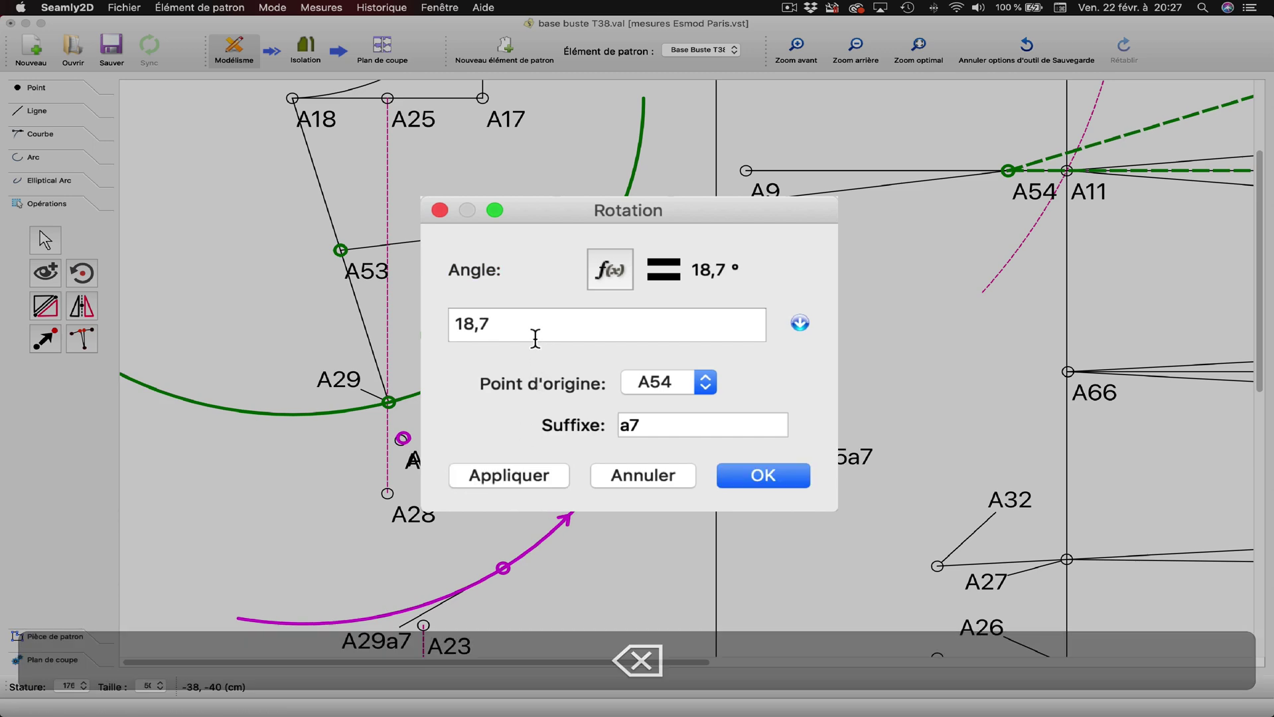
{"action": "left_click", "coordinate": [532, 475]}
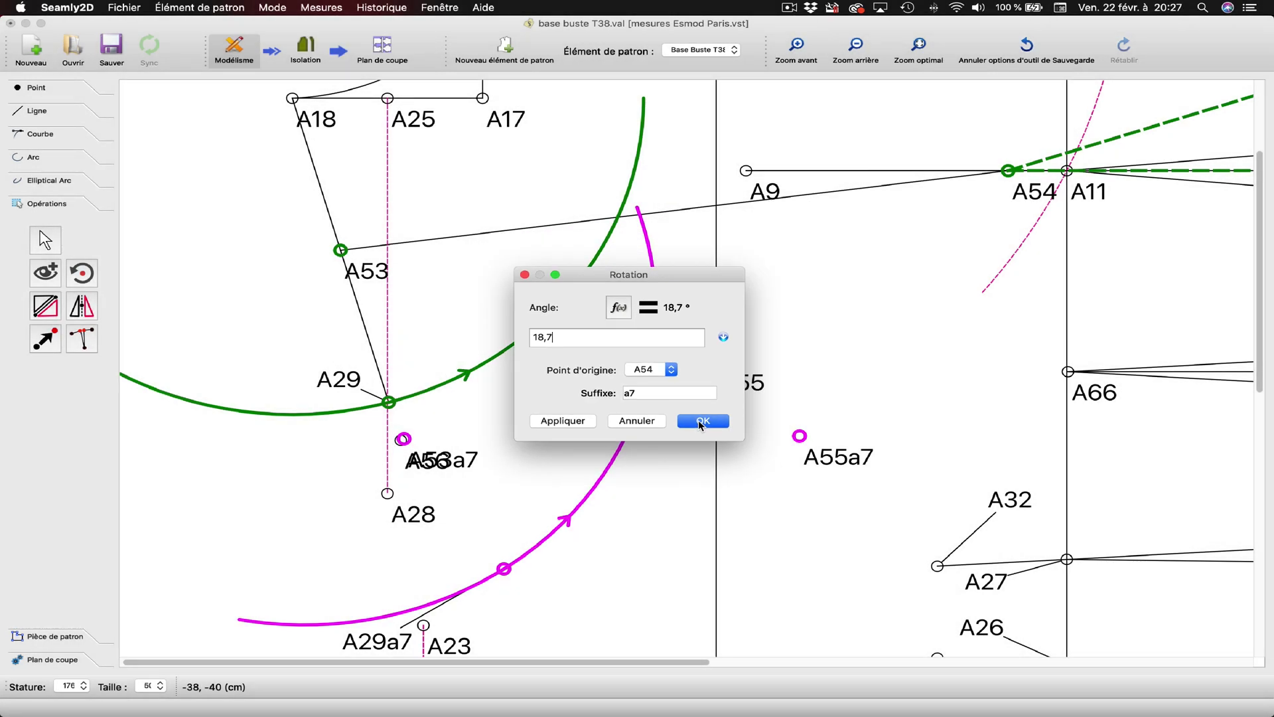
{"action": "left_click", "coordinate": [702, 421]}
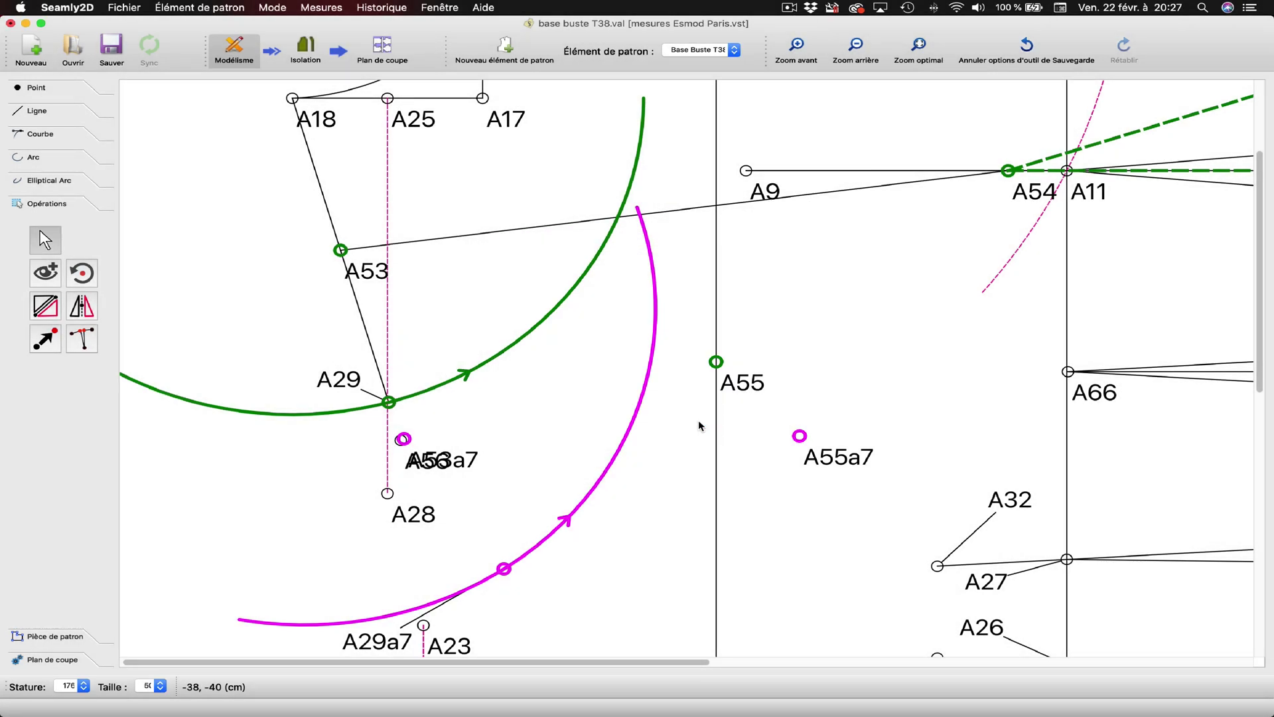
- Separate the overlapping A53a7 and A56 labels and delete point A56
{"action": "left_click_drag", "start_coordinate": [458, 460], "coordinate": [336, 471]}
{"action": "right_click", "coordinate": [331, 463]}
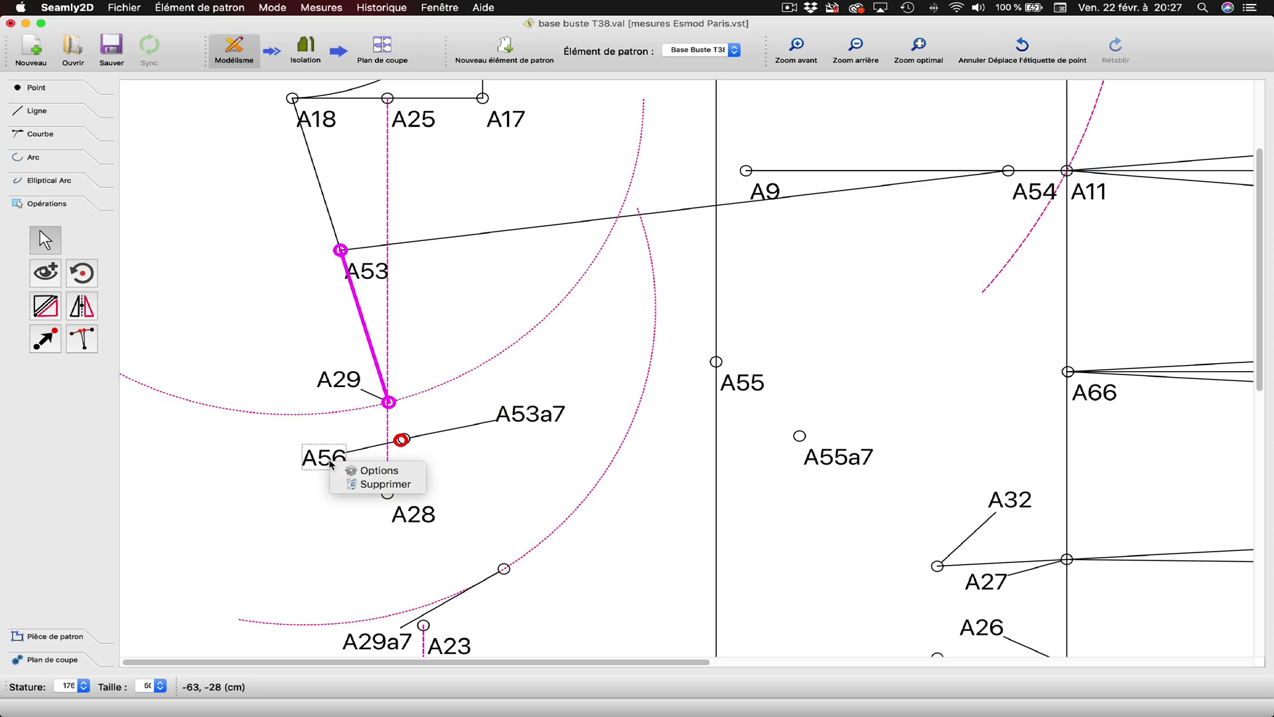
{"action": "left_click", "coordinate": [384, 484]}
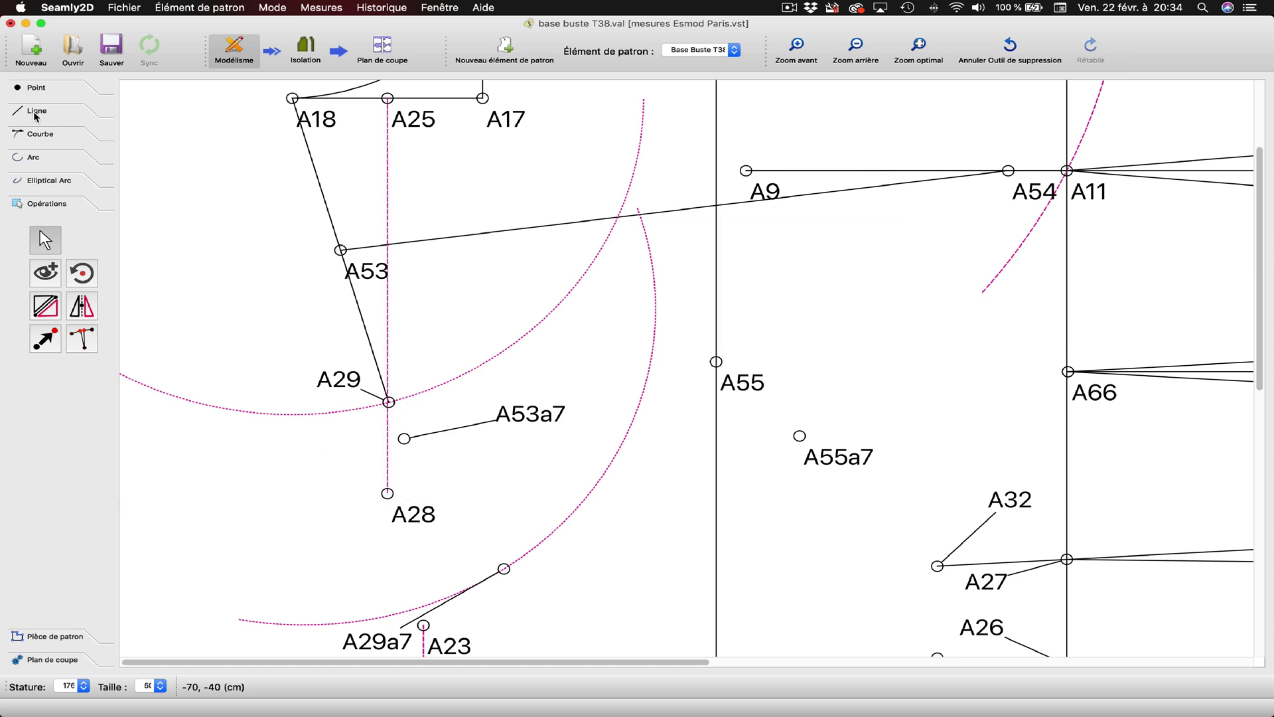
- Draw a line from the rotated shoulder point A29a7 to A53a7
{"action": "left_click", "coordinate": [36, 111]}
{"action": "left_click", "coordinate": [41, 188]}
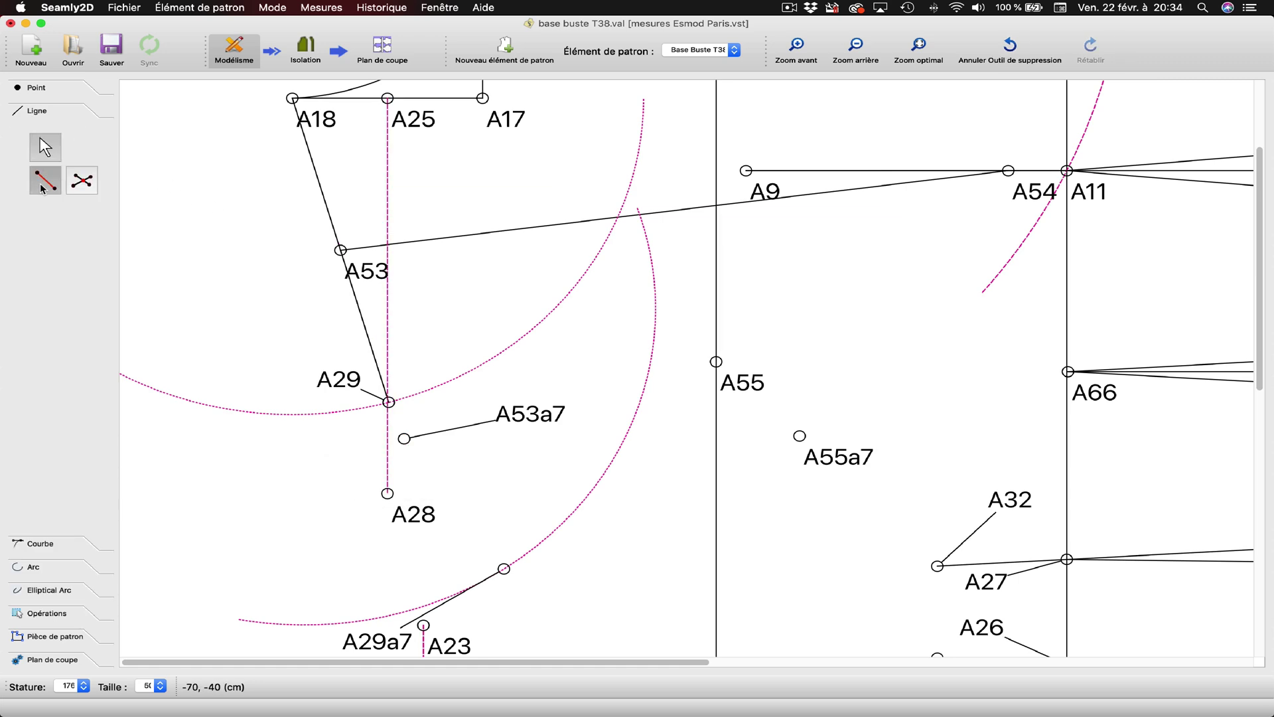
{"action": "left_click", "coordinate": [503, 568]}
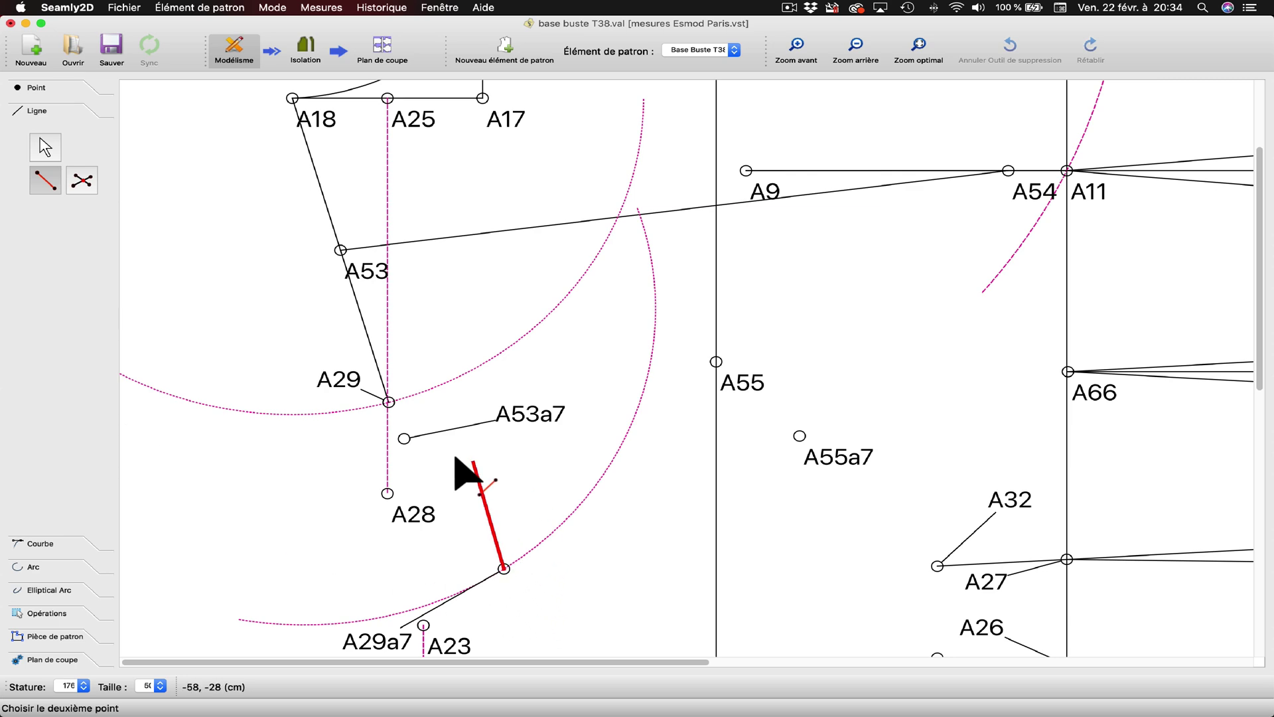
{"action": "left_click", "coordinate": [404, 439]}
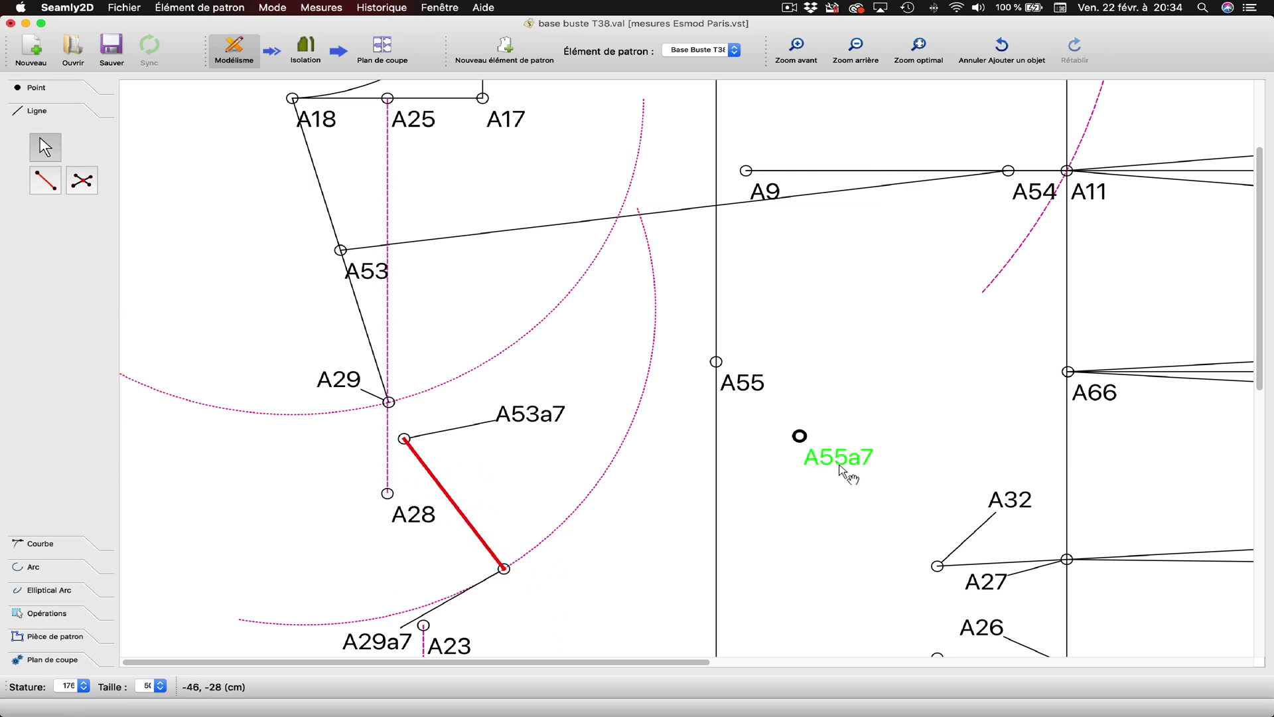
{"action": "left_click", "coordinate": [840, 466]}
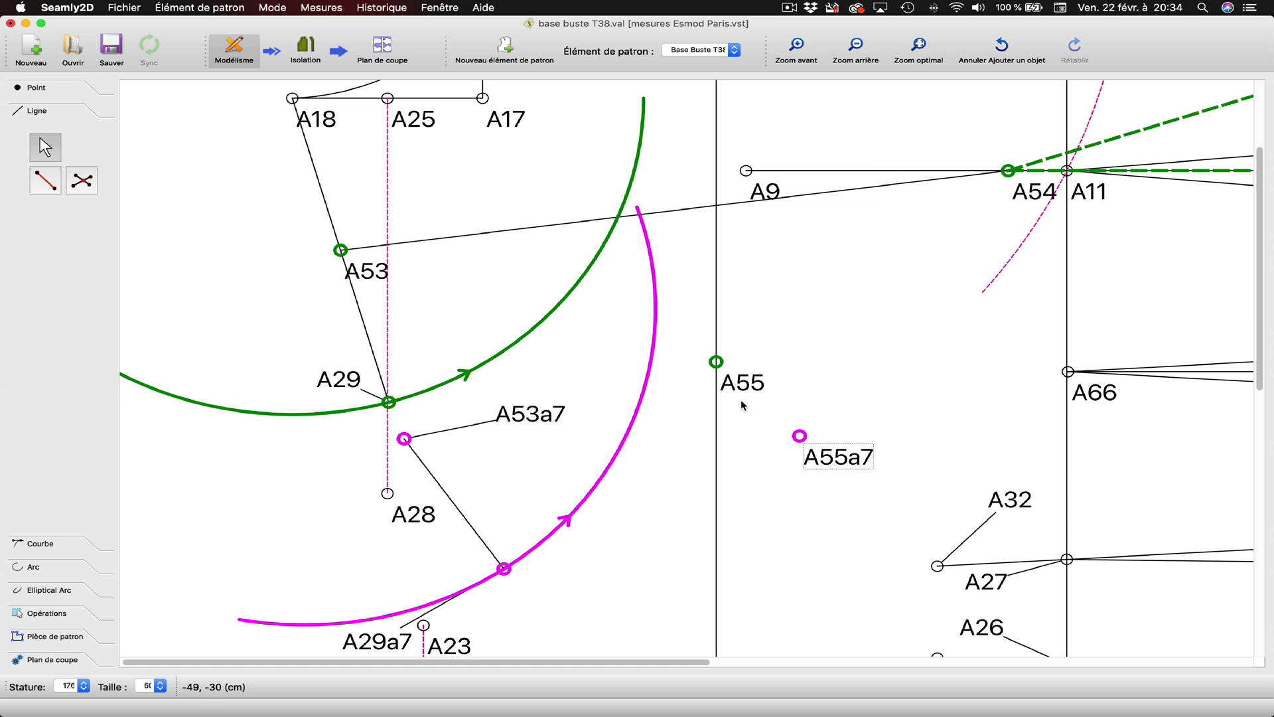
- Draw a line from A55a7 to A55 and the second dart leg from A53a7 to A54
{"action": "left_click", "coordinate": [45, 188]}
{"action": "left_click", "coordinate": [799, 436]}
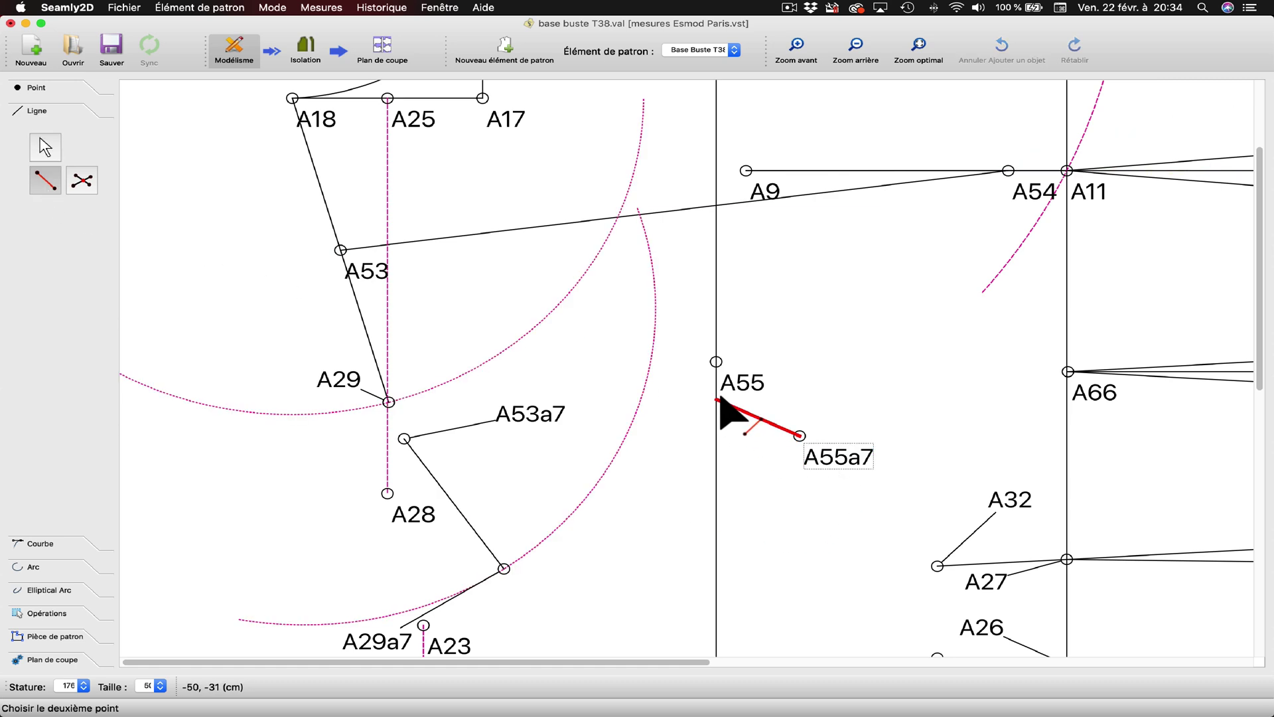
{"action": "left_click", "coordinate": [716, 362]}
{"action": "left_click", "coordinate": [404, 438]}
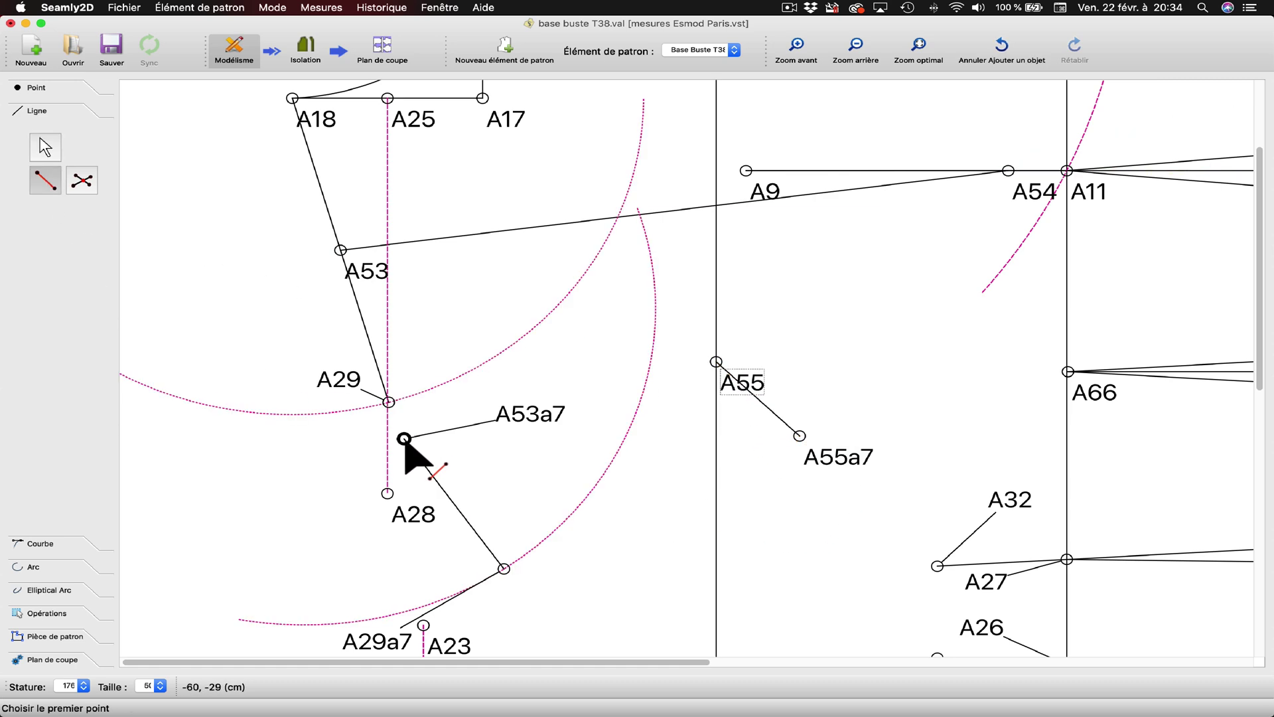
{"action": "left_click", "coordinate": [1008, 171]}
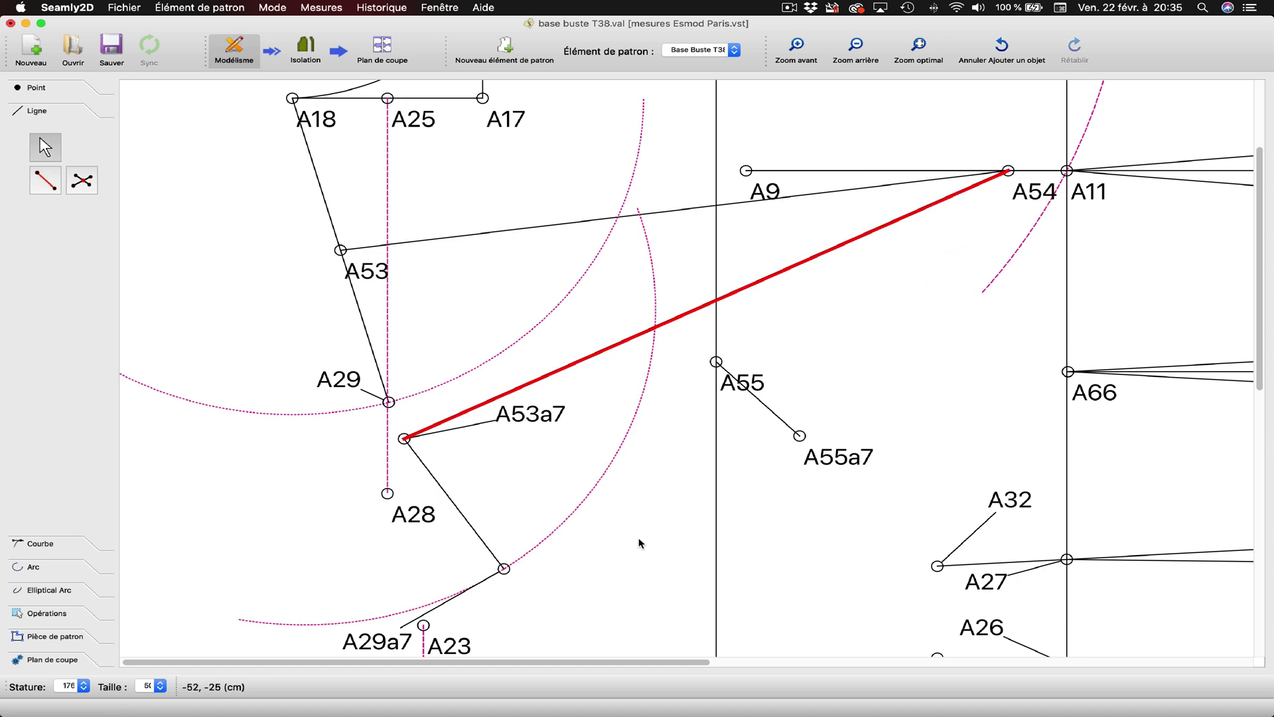
- Draw the lower front armhole curve from A32 to A55a7, shaping both handles into a rounded armhole
{"action": "left_click", "coordinate": [40, 543]}
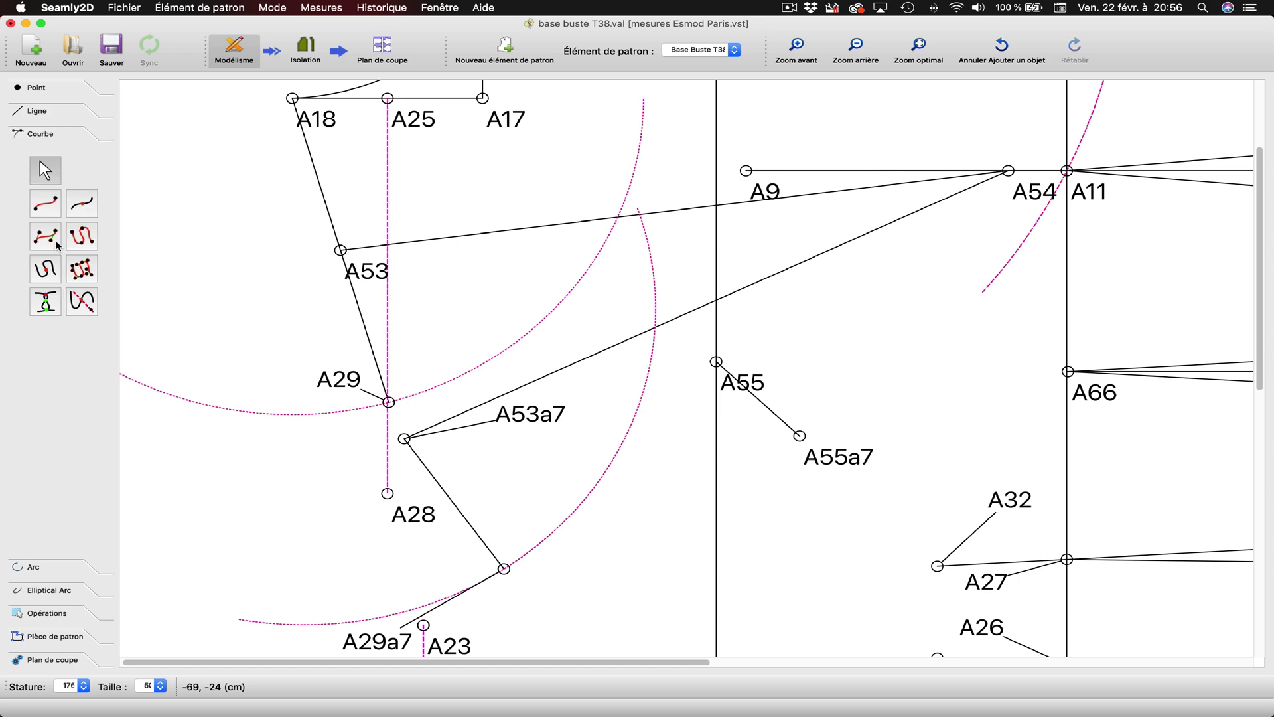
{"action": "left_click", "coordinate": [45, 202]}
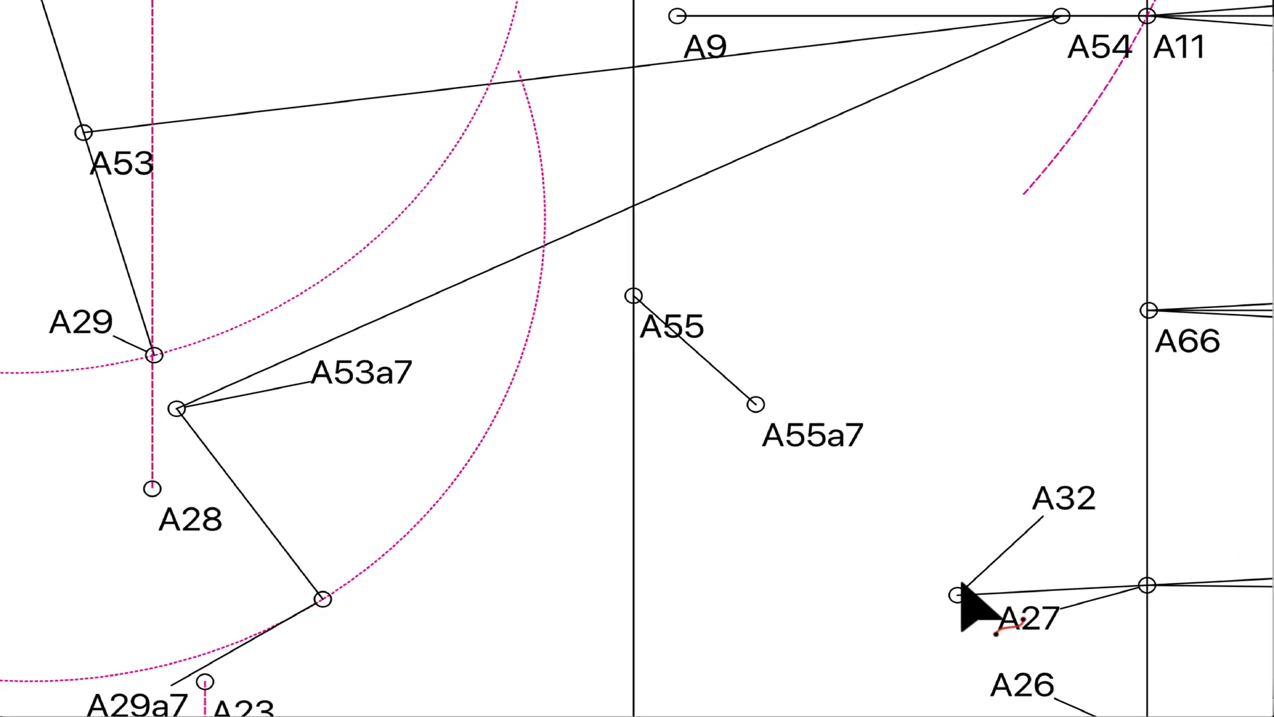
{"action": "left_click", "coordinate": [957, 595]}
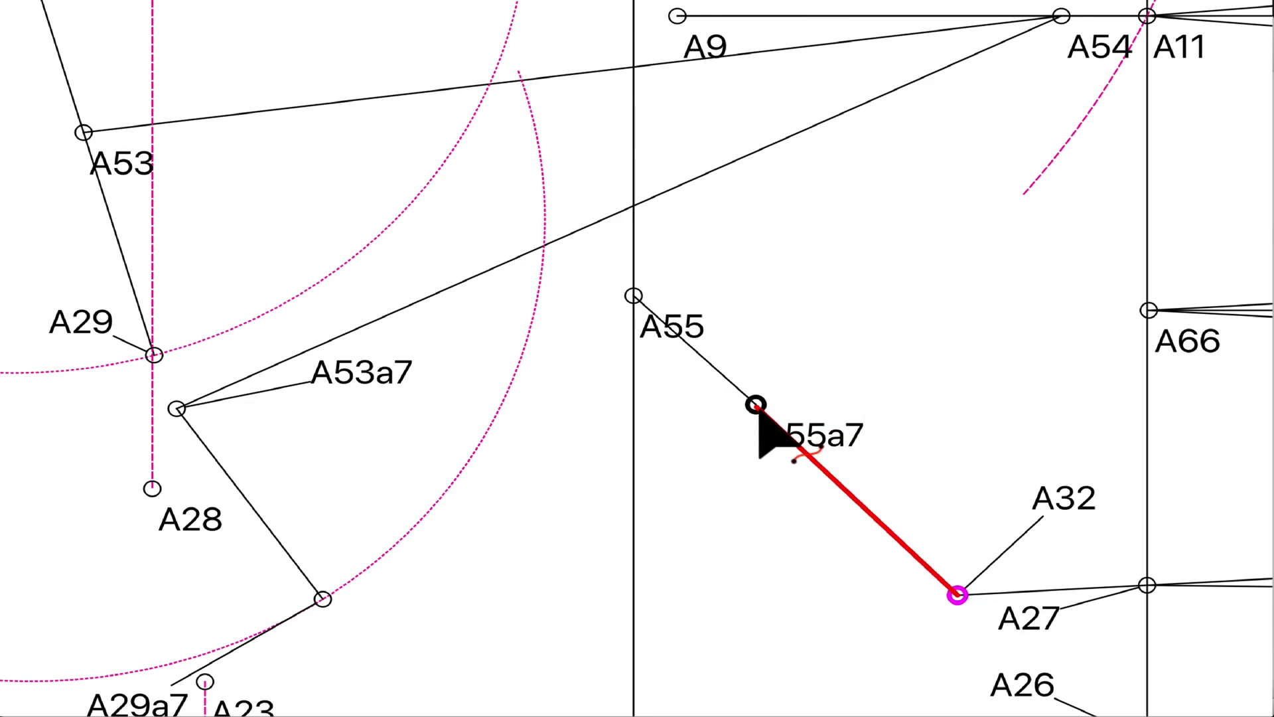
{"action": "left_click", "coordinate": [757, 406]}
{"action": "key", "text": "Return"}
{"action": "left_click_drag", "start_coordinate": [794, 443], "coordinate": [904, 441]}
{"action": "mouse_move", "coordinate": [964, 596]}
{"action": "left_mouse_down"}
{"action": "mouse_move", "coordinate": [982, 538]}
{"action": "mouse_move", "coordinate": [967, 570]}
{"action": "left_mouse_up"}
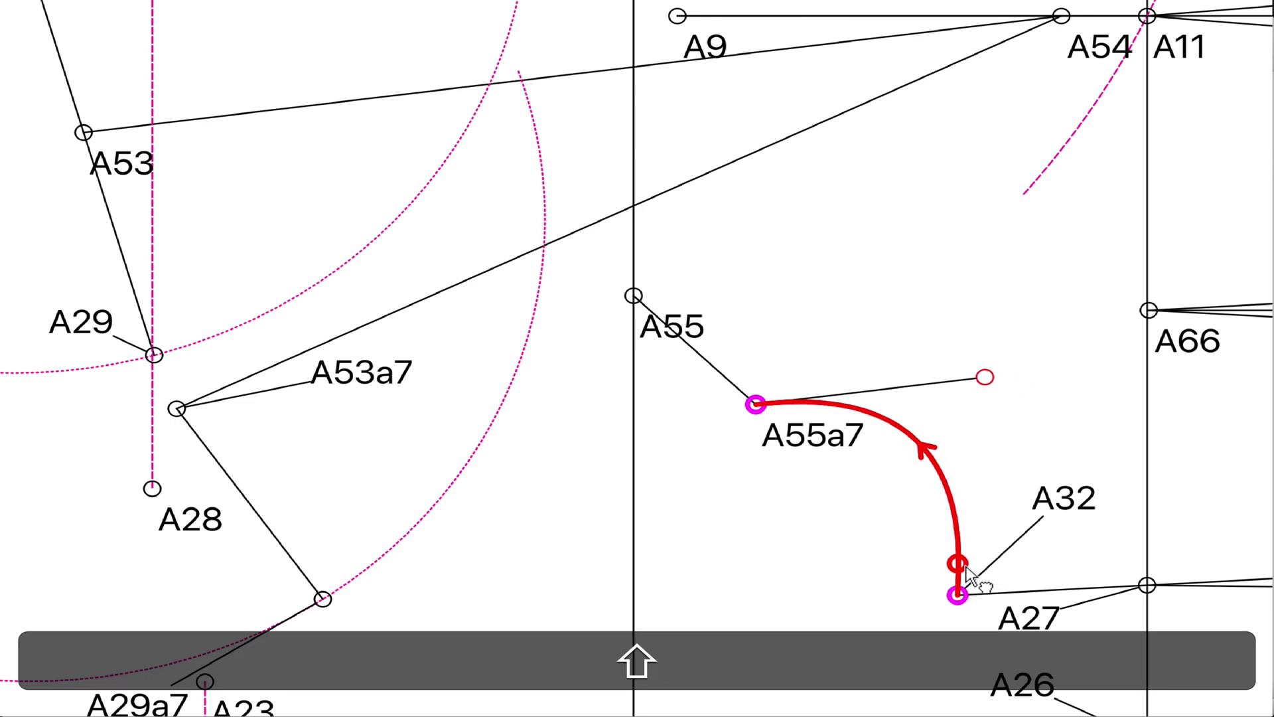
{"action": "left_click_drag", "start_coordinate": [985, 373], "coordinate": [986, 392]}
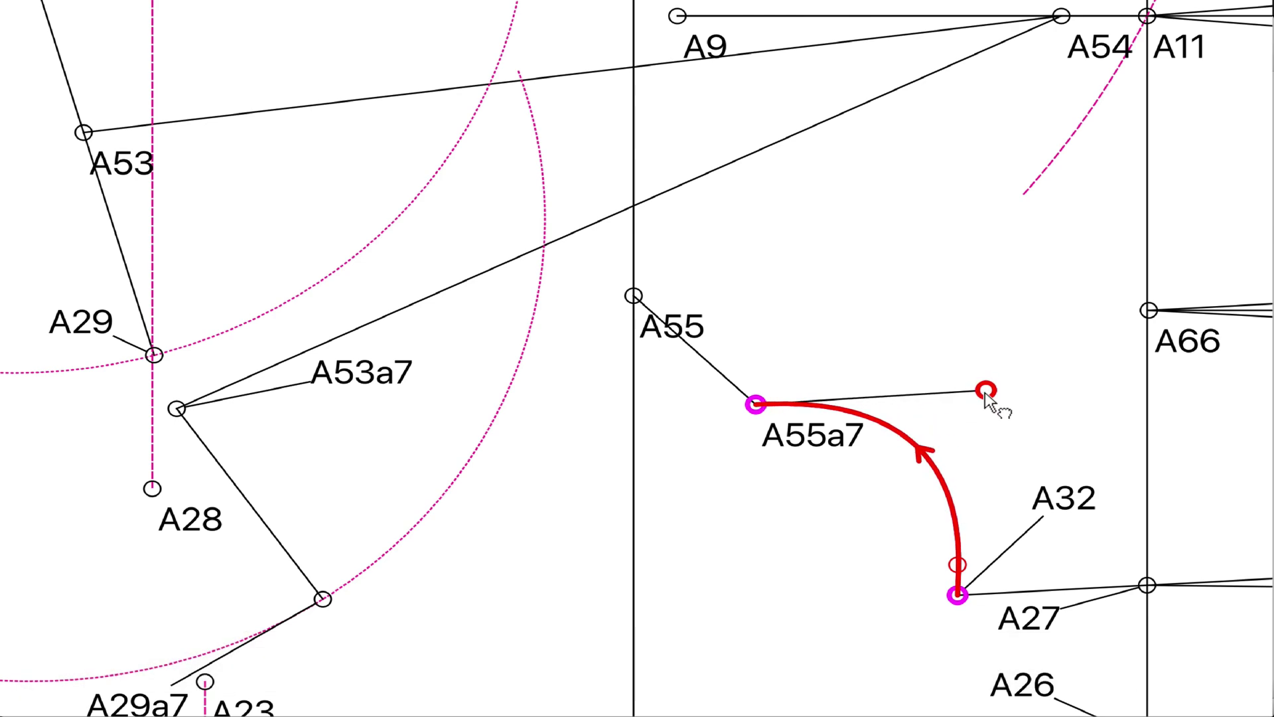
{"action": "key", "text": "Return"}
- Draw the upper front armhole curve from shoulder point A29a7 to A55a7, adjusting both handles for a smooth join
{"action": "left_click", "coordinate": [323, 599]}
{"action": "left_click", "coordinate": [756, 405]}
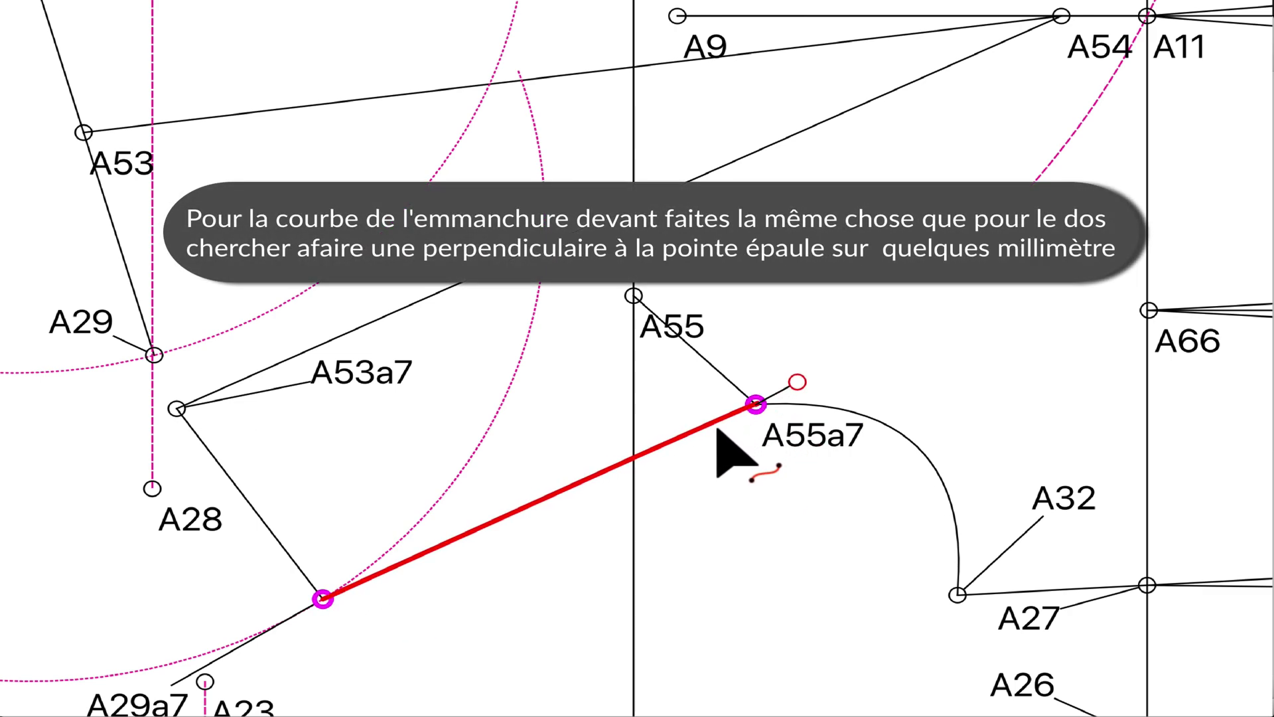
{"action": "left_click_drag", "start_coordinate": [740, 392], "coordinate": [862, 396]}
{"action": "left_click_drag", "start_coordinate": [332, 595], "coordinate": [428, 535]}
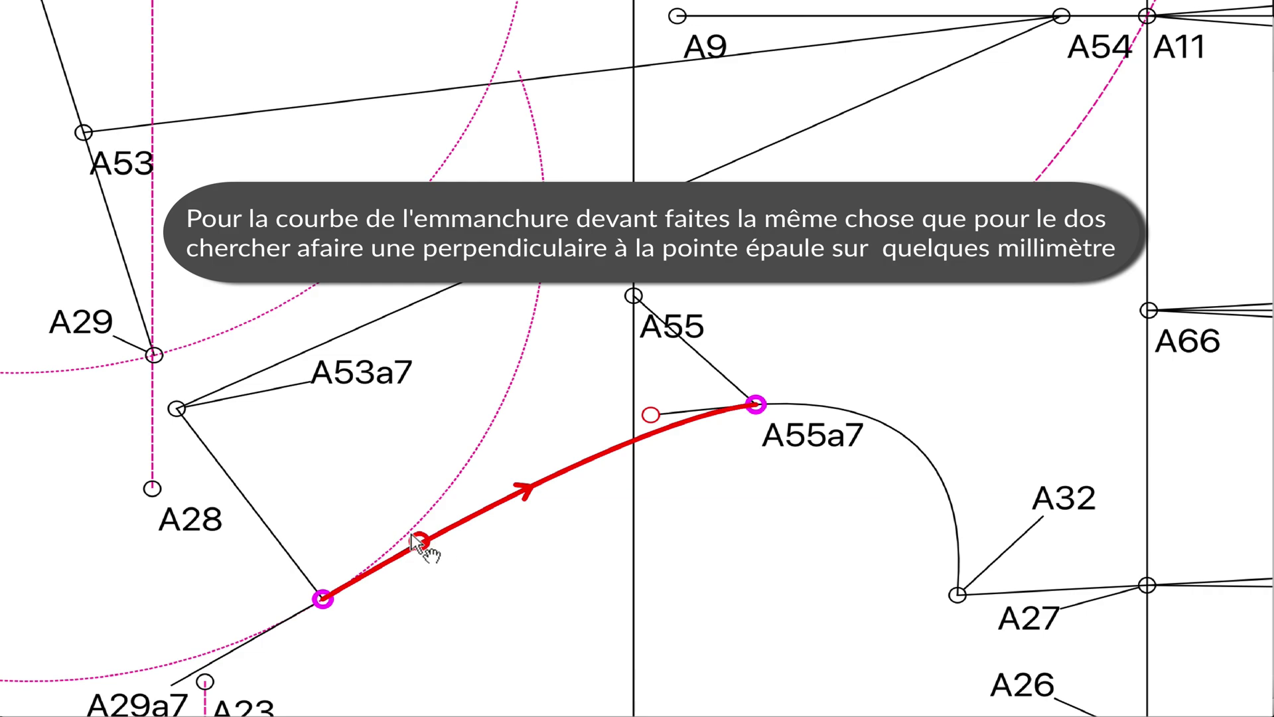
{"action": "left_click_drag", "start_coordinate": [659, 431], "coordinate": [645, 425]}
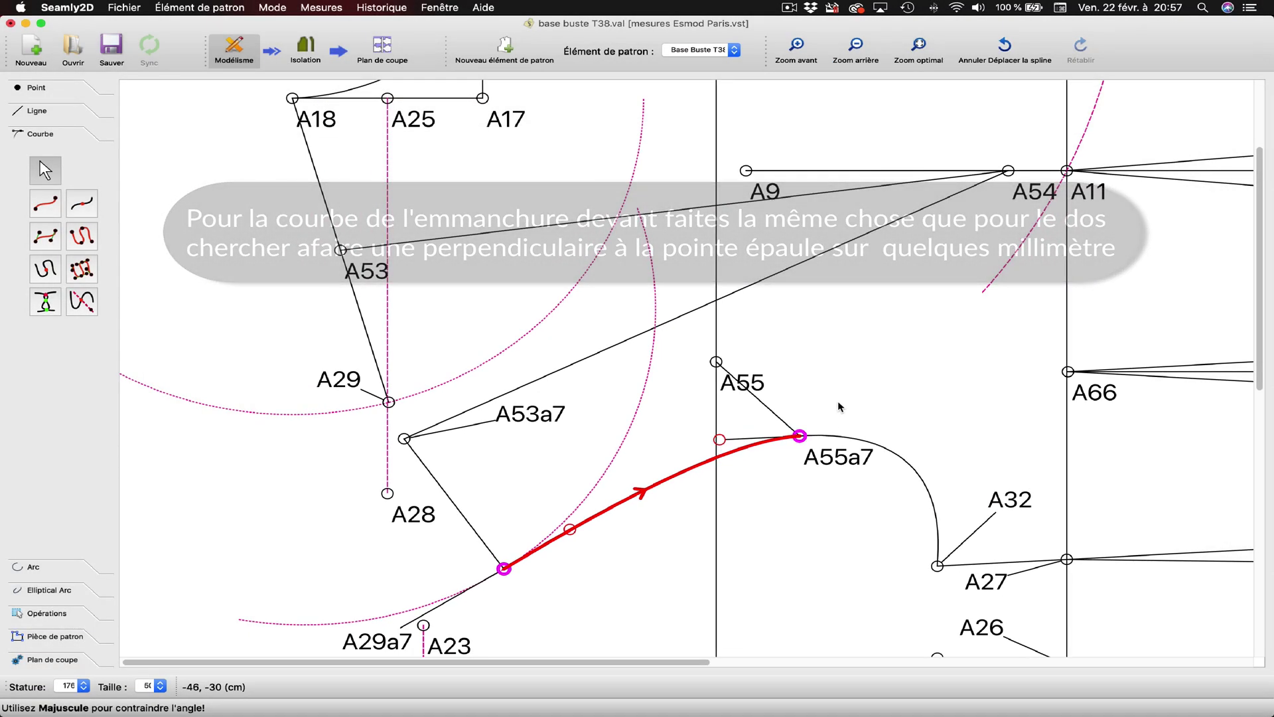
{"action": "left_click", "coordinate": [839, 407]}
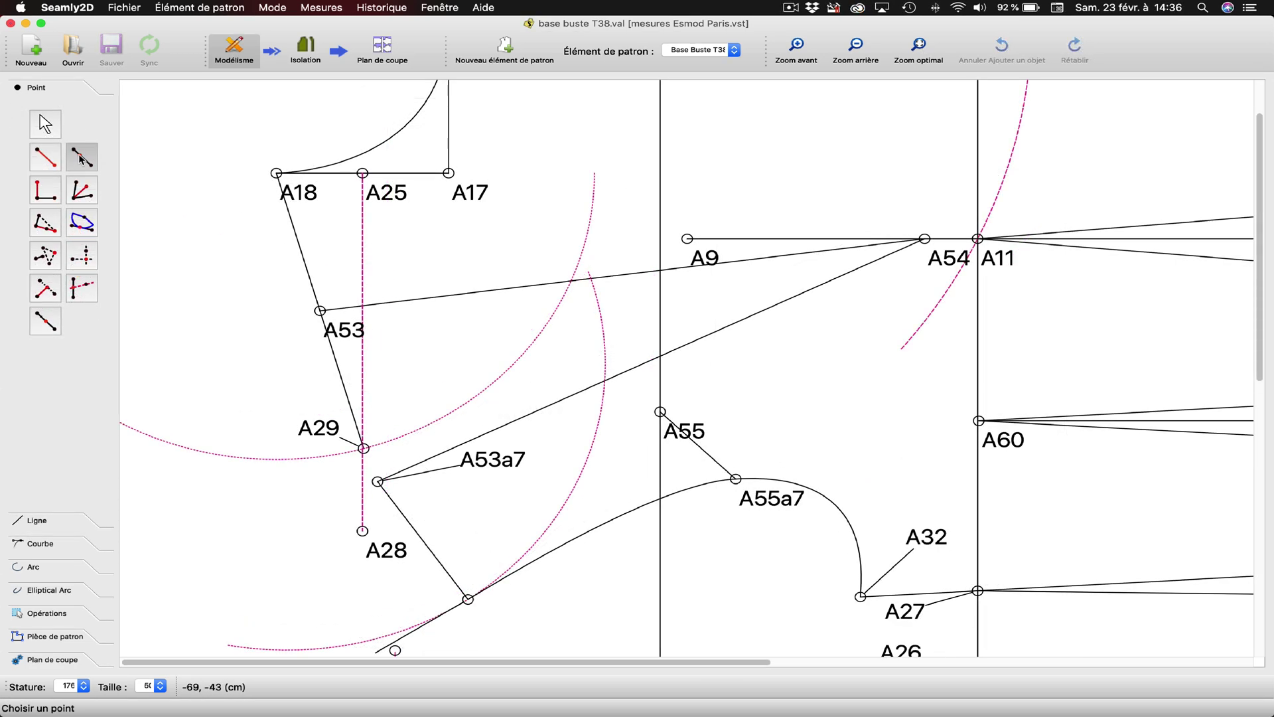
- Place a point on the line from A29a7 through A53a7 at a distance of 13 cm
{"action": "left_click", "coordinate": [80, 158]}
{"action": "left_click", "coordinate": [466, 599]}
{"action": "left_click", "coordinate": [370, 480]}
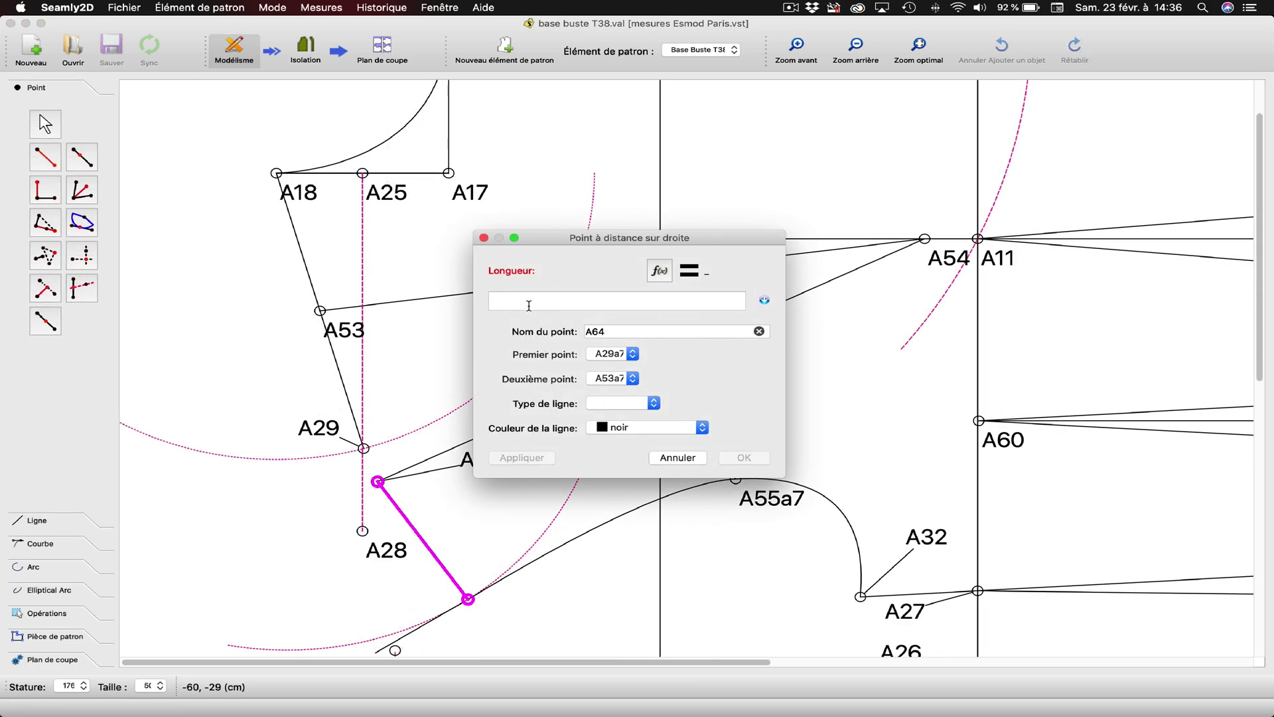
{"action": "type", "text": "13"}
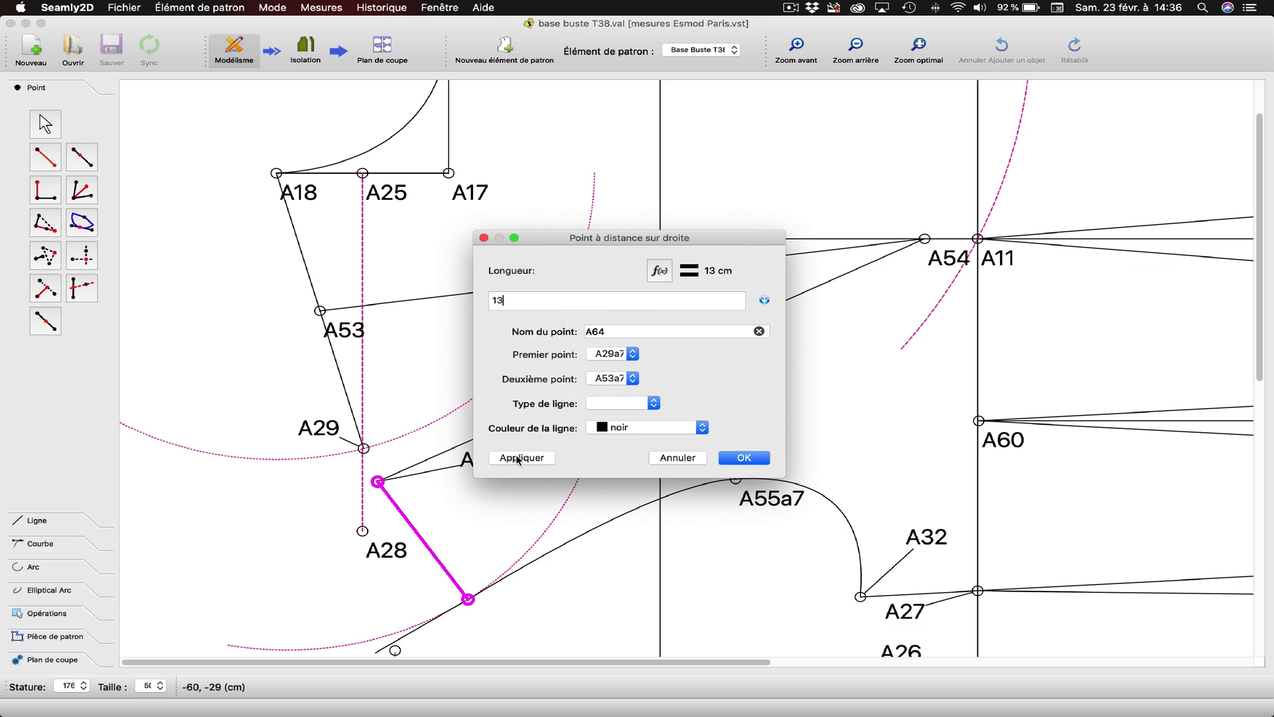
{"action": "left_click", "coordinate": [516, 458]}
{"action": "left_click", "coordinate": [743, 459]}
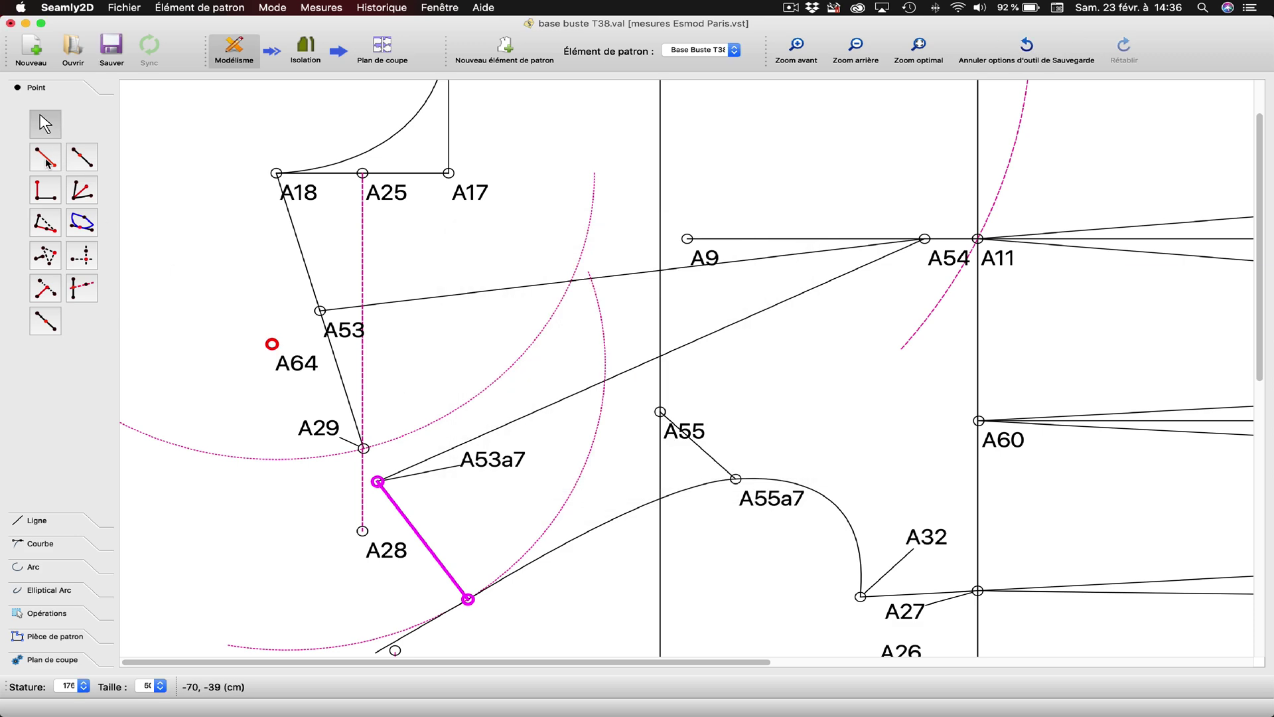
- Draw a line from A53a7 to A64
{"action": "left_click", "coordinate": [40, 528]}
{"action": "left_click", "coordinate": [45, 180]}
{"action": "left_click", "coordinate": [378, 482]}
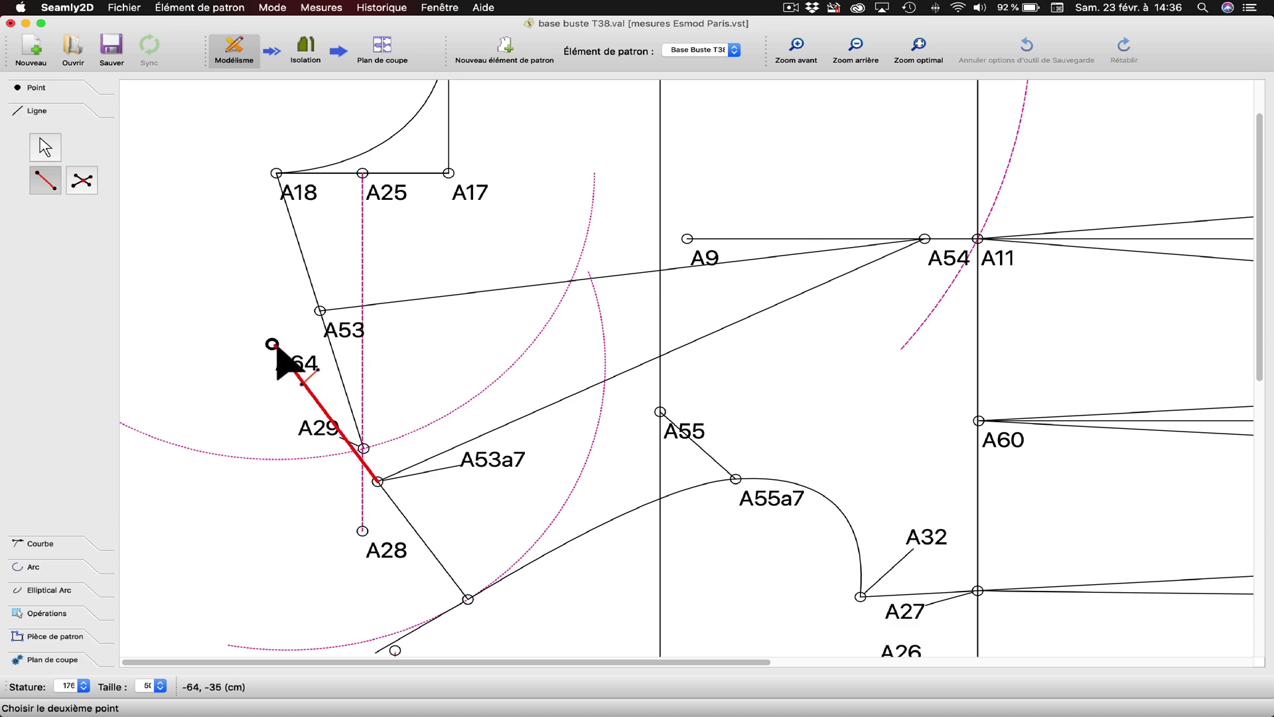
{"action": "left_click", "coordinate": [272, 344]}
- Move the A64, A29, A53 and A53a7 labels clear of the dart lines
{"action": "left_click_drag", "start_coordinate": [287, 367], "coordinate": [225, 339]}
{"action": "left_click_drag", "start_coordinate": [320, 429], "coordinate": [295, 502]}
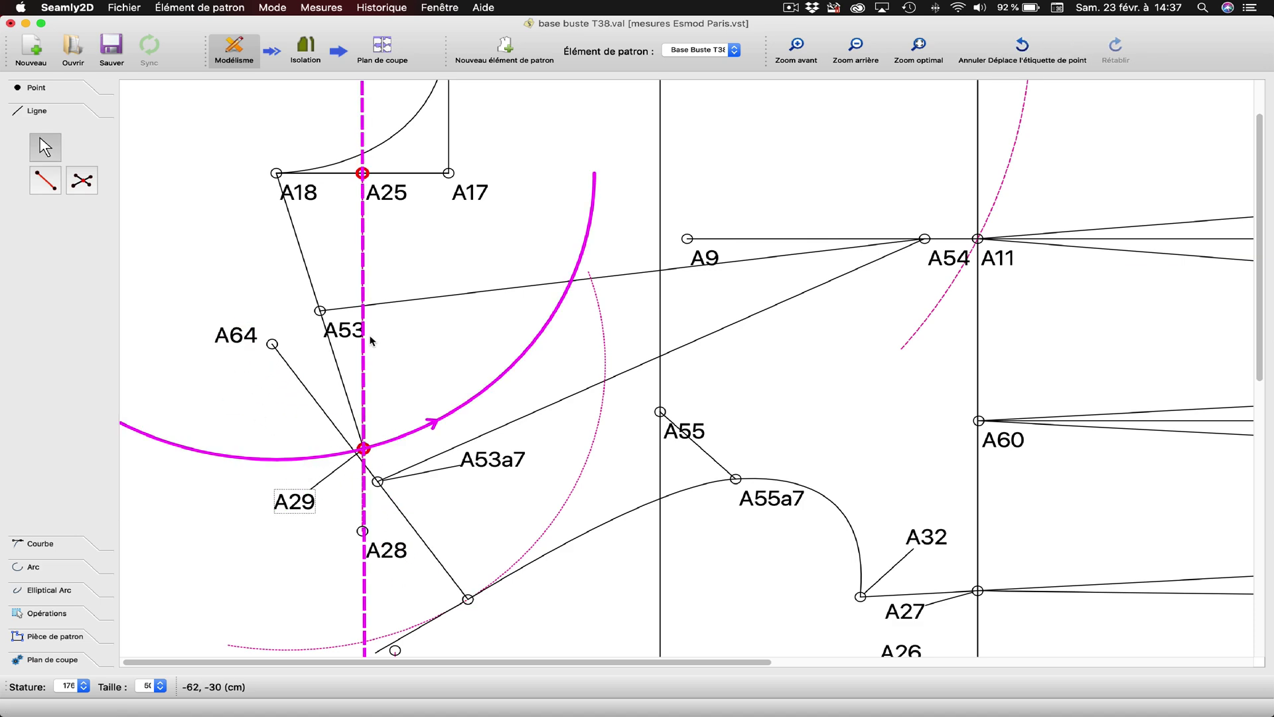
{"action": "left_click_drag", "start_coordinate": [352, 338], "coordinate": [265, 297]}
{"action": "left_click_drag", "start_coordinate": [505, 465], "coordinate": [369, 577]}
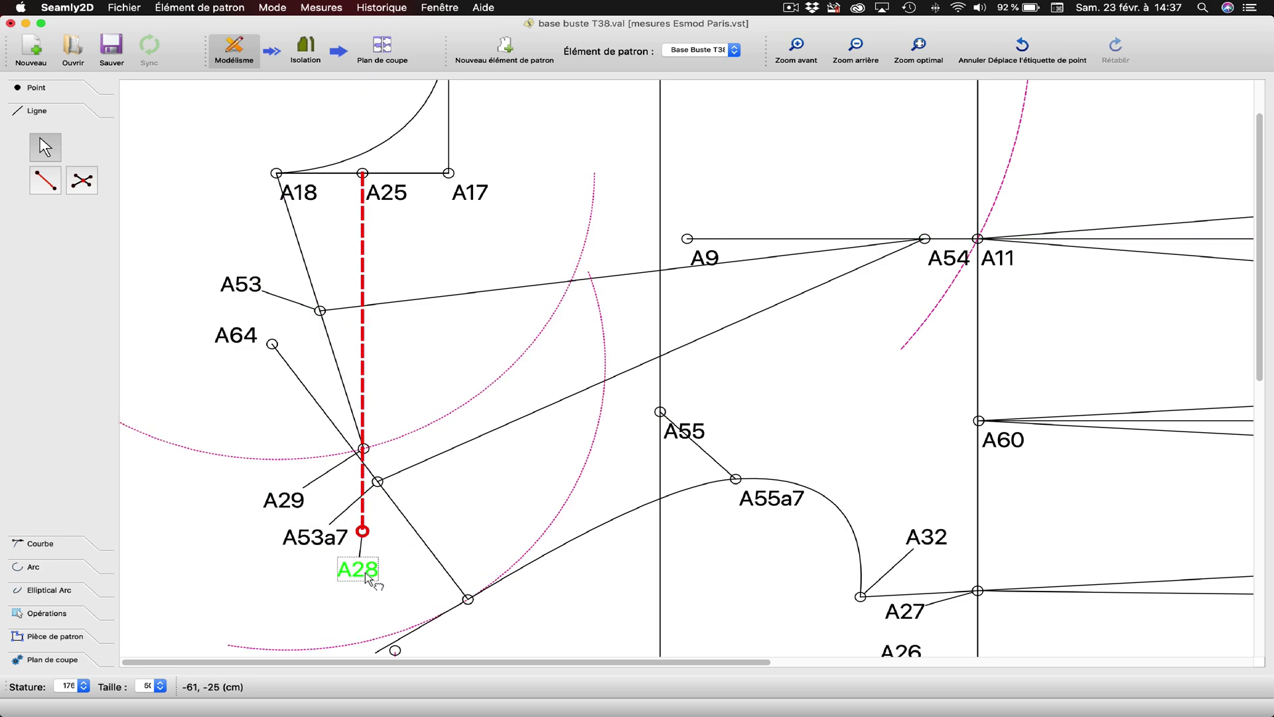
- Place a bisector point for the angle A53, A54, A53a7 with a length of 25 cm
{"action": "left_click", "coordinate": [34, 87]}
{"action": "left_click", "coordinate": [82, 190]}
{"action": "left_click", "coordinate": [320, 310]}
{"action": "left_click", "coordinate": [924, 238]}
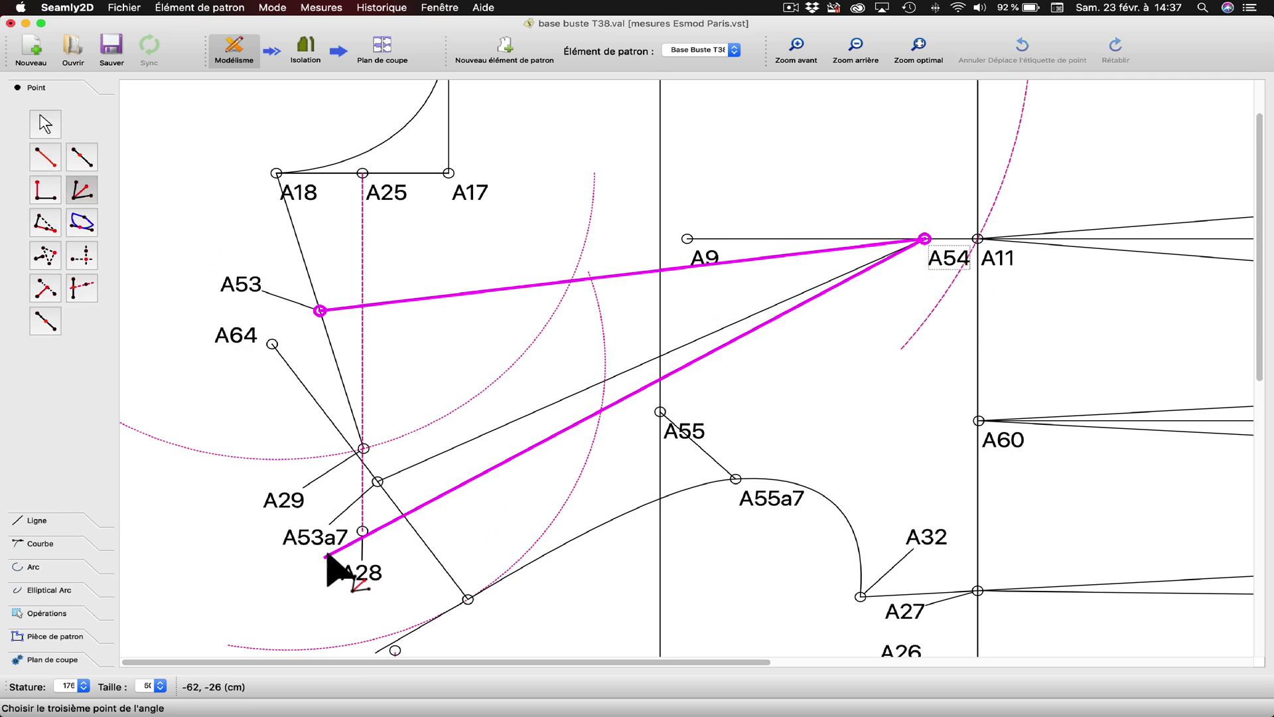
{"action": "left_click", "coordinate": [319, 545]}
{"action": "type", "text": "20"}
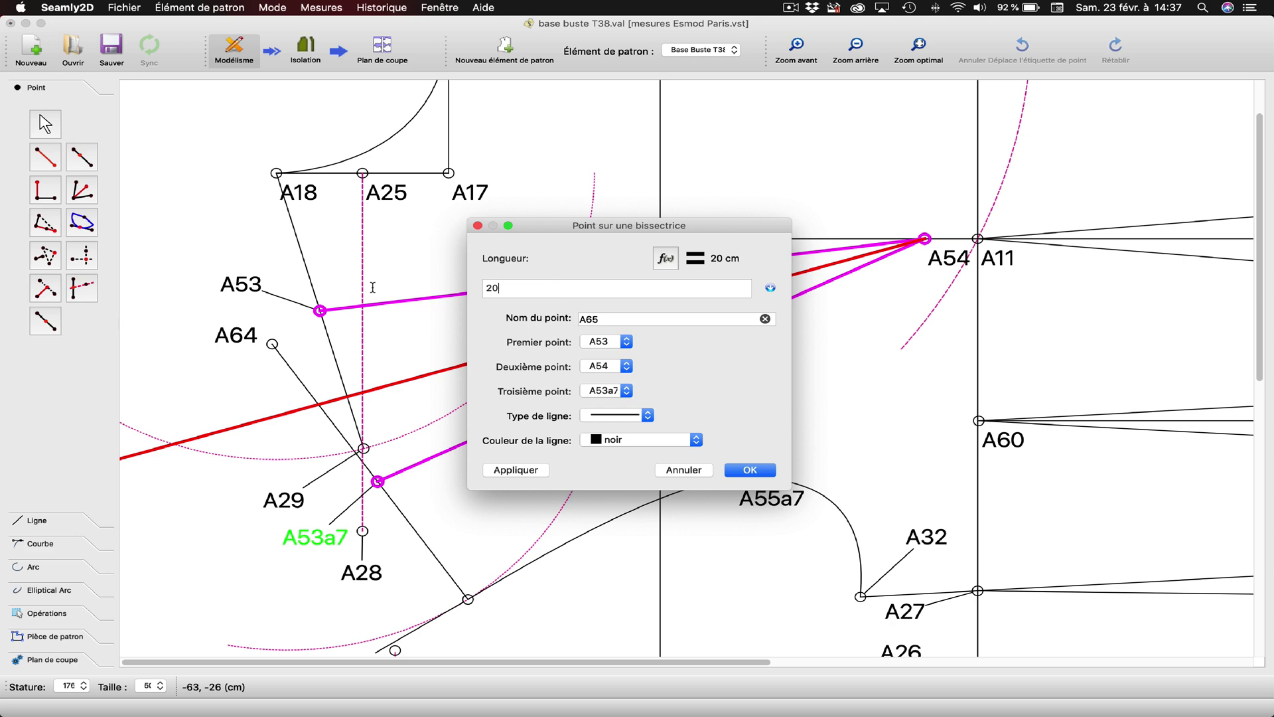
{"action": "left_click", "coordinate": [510, 472]}
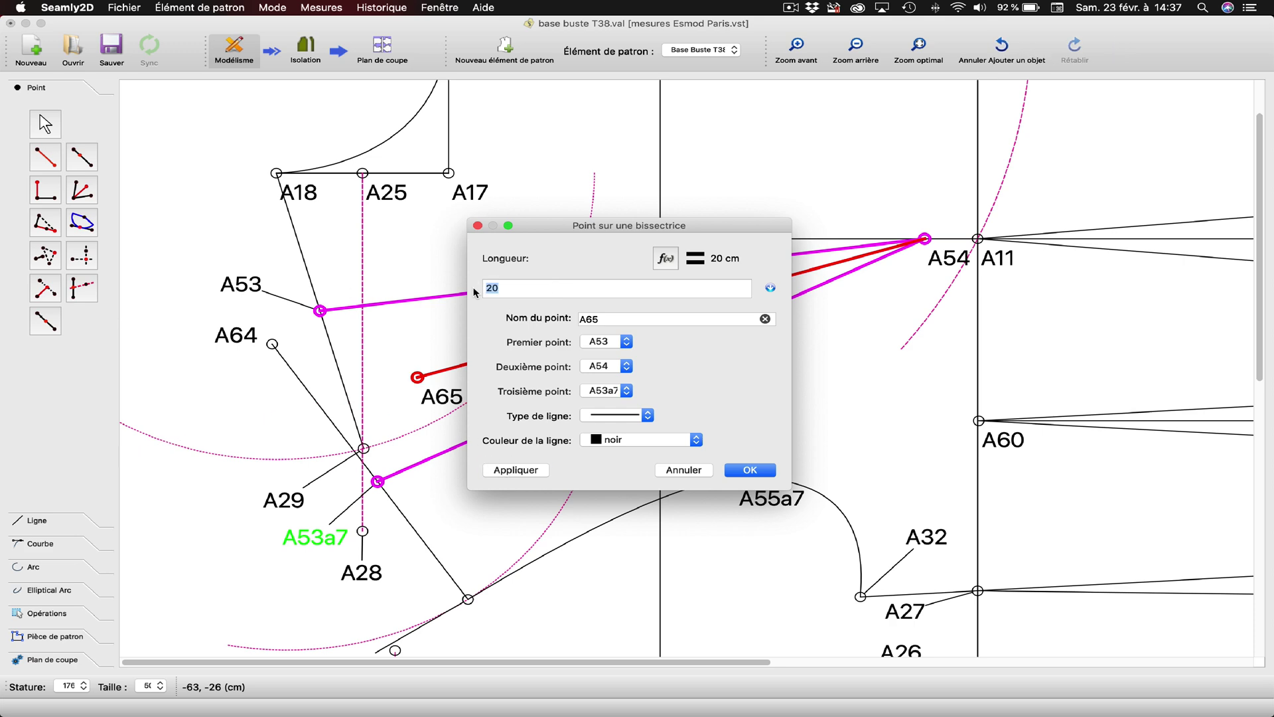
{"action": "left_click", "coordinate": [521, 470]}
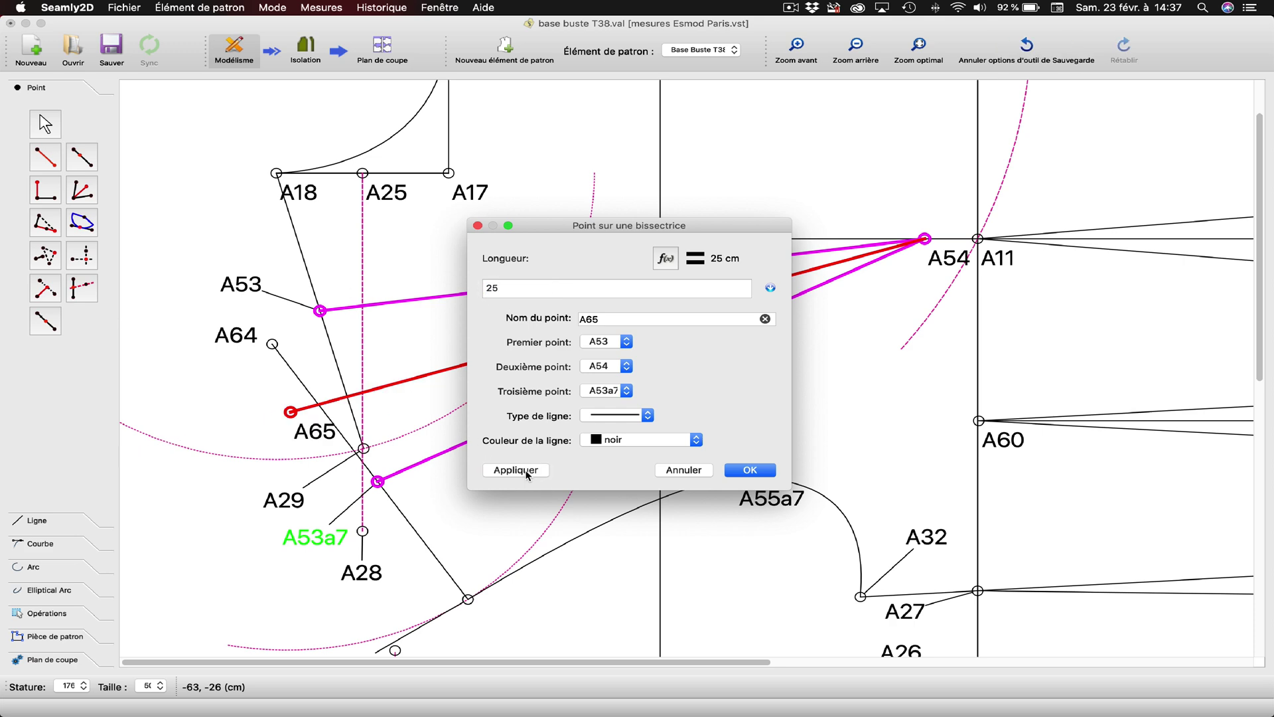
{"action": "left_click", "coordinate": [748, 470]}
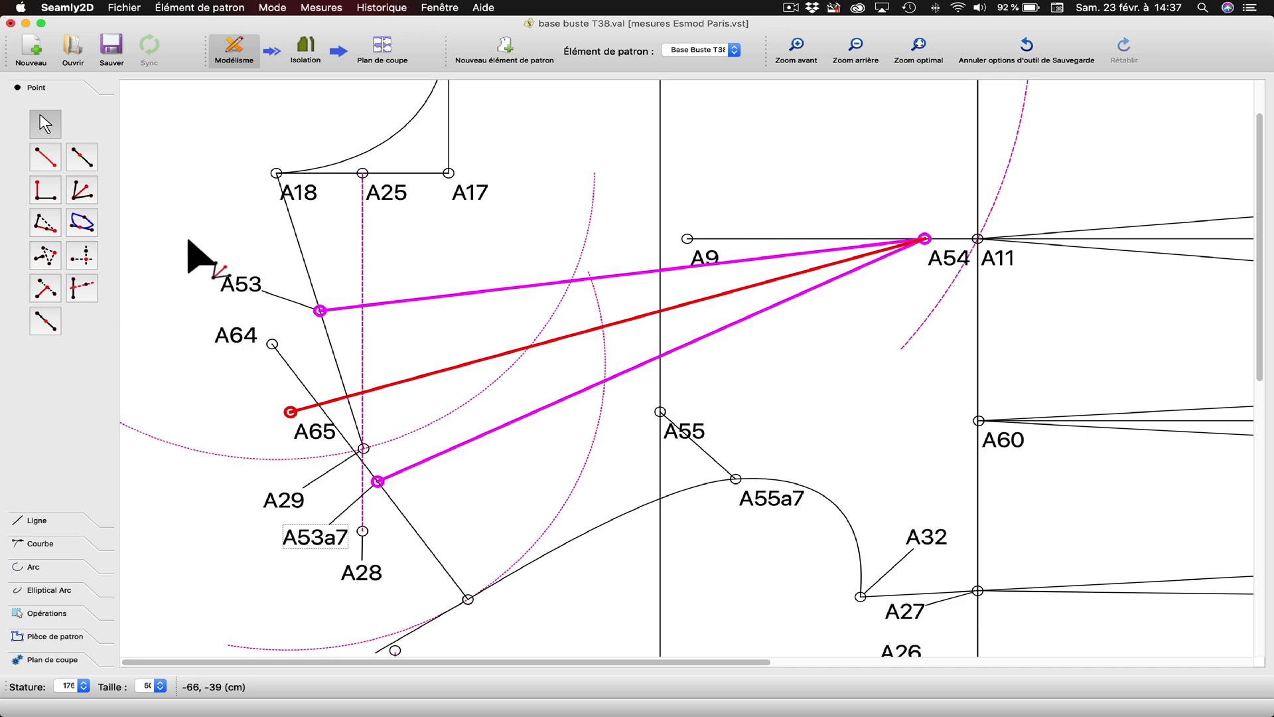
- Create the intersection point of line A53a7–A64 and bisector A65–A54
{"action": "left_click", "coordinate": [37, 522]}
{"action": "left_click", "coordinate": [81, 180]}
{"action": "left_click", "coordinate": [377, 481]}
{"action": "left_click", "coordinate": [272, 344]}
{"action": "left_click", "coordinate": [290, 411]}
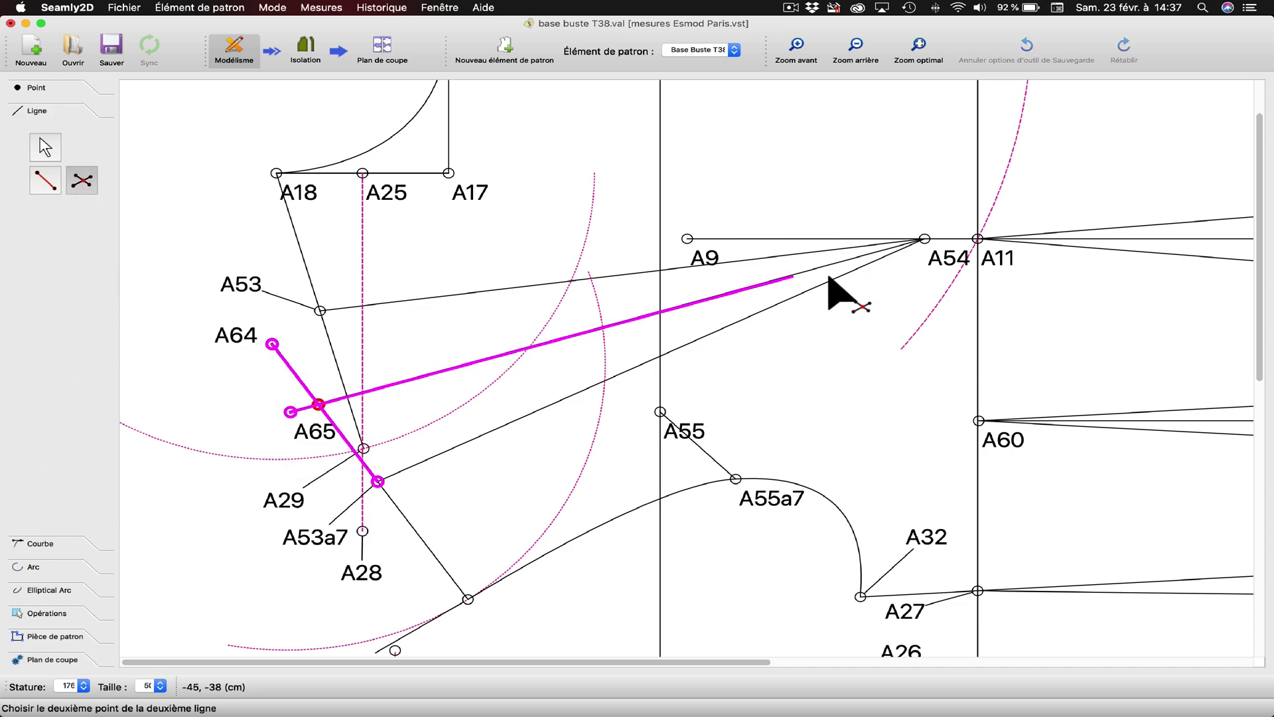
{"action": "left_click", "coordinate": [952, 260]}
- Move the A65 label away from the dart and draw a line from A66 to A53
{"action": "left_click", "coordinate": [55, 180]}
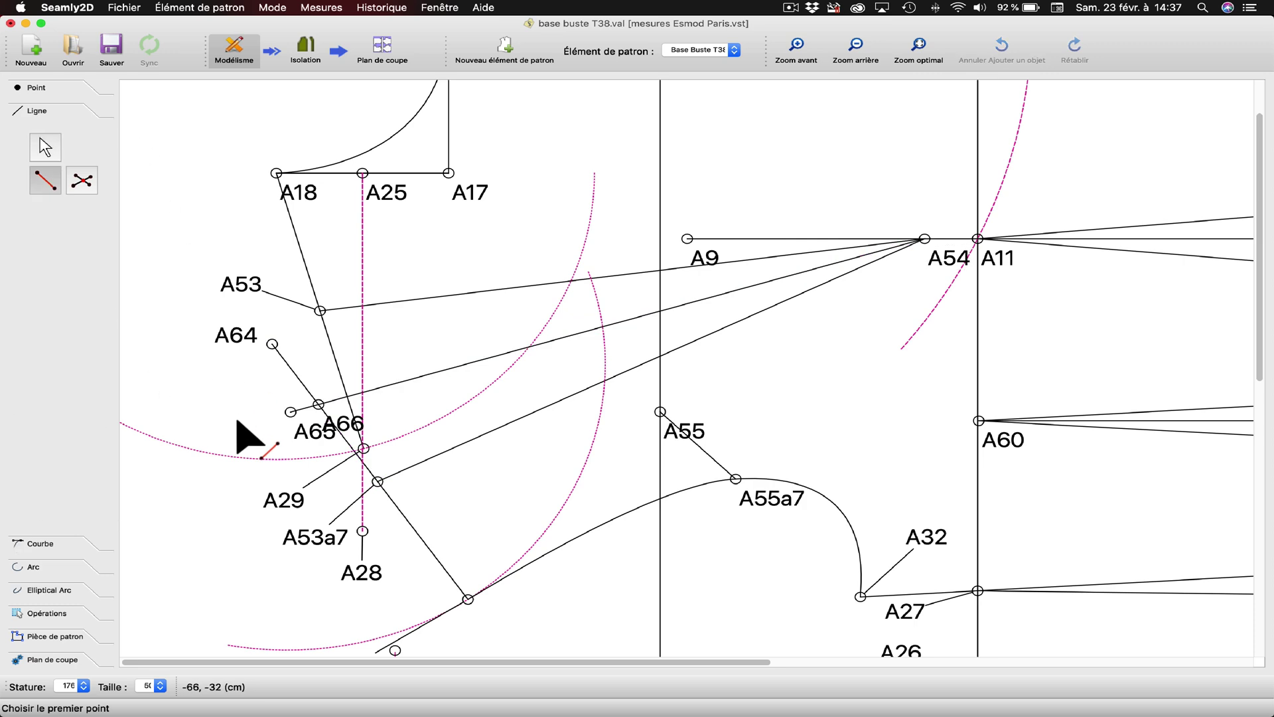
{"action": "left_click", "coordinate": [49, 151]}
{"action": "left_click_drag", "start_coordinate": [315, 432], "coordinate": [211, 379]}
{"action": "key", "text": "alt+l"}
{"action": "left_click", "coordinate": [318, 404]}
{"action": "left_click", "coordinate": [320, 310]}
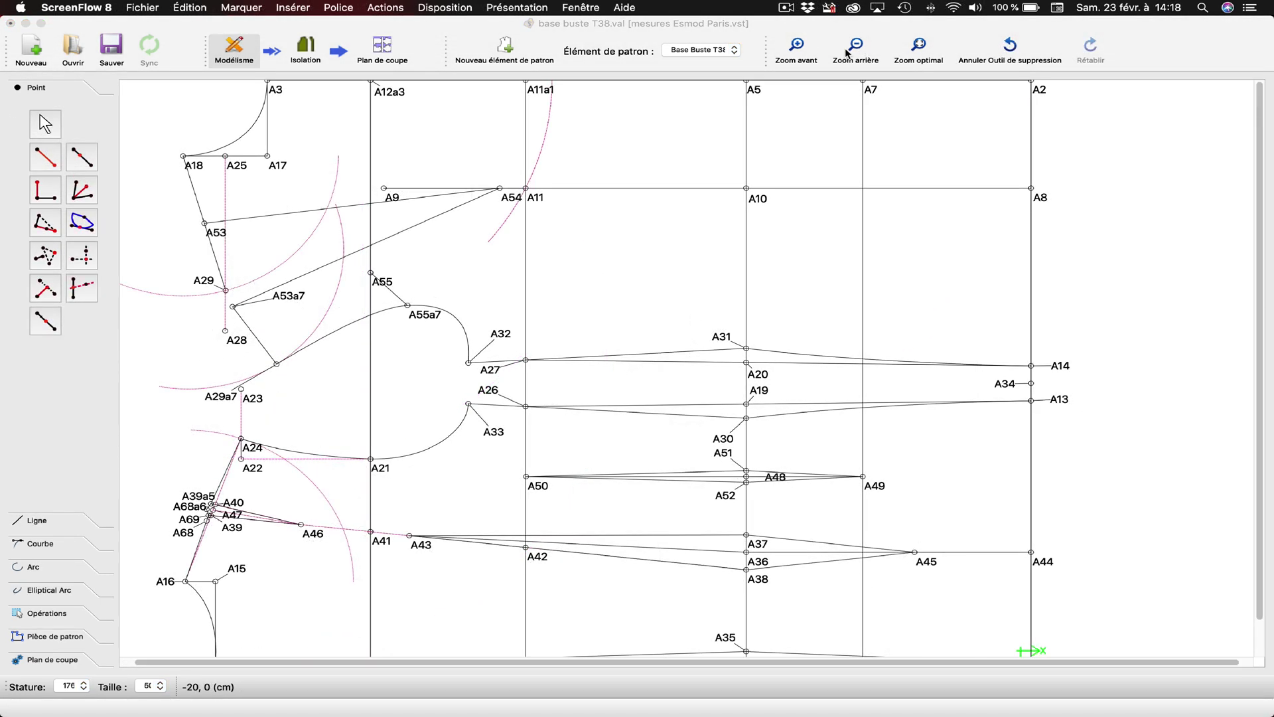
- Place a point on line A8–A10 at 6 cm from A8
{"action": "scroll", "coordinate": [768, 162], "scroll_direction": "up", "scroll_amount": 2, "text": "ctrl"}
{"action": "scroll", "coordinate": [768, 162], "scroll_direction": "down", "scroll_amount": 5}
{"action": "scroll", "coordinate": [768, 162], "scroll_direction": "up", "scroll_amount": 5}
{"action": "scroll", "coordinate": [852, 253], "scroll_direction": "up", "scroll_amount": 2, "text": "ctrl"}
{"action": "scroll", "coordinate": [852, 253], "scroll_direction": "up", "scroll_amount": 1}
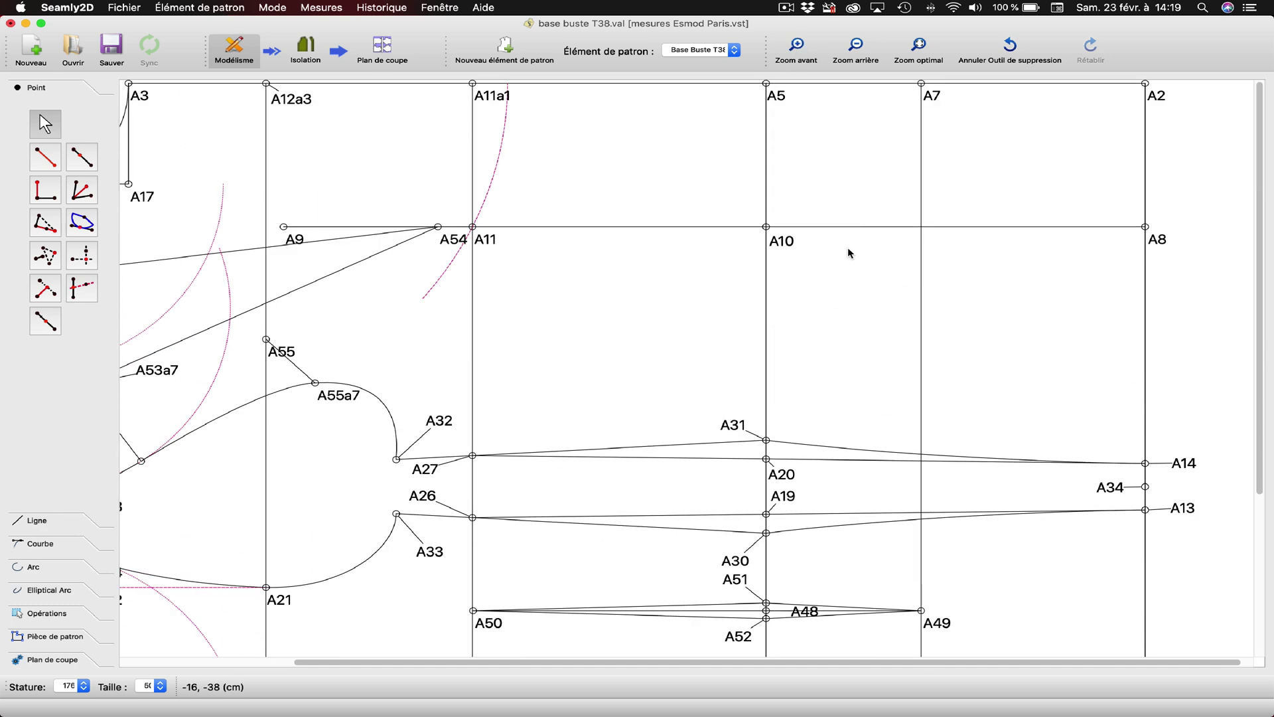
{"action": "left_click", "coordinate": [82, 157]}
{"action": "left_click", "coordinate": [1145, 226]}
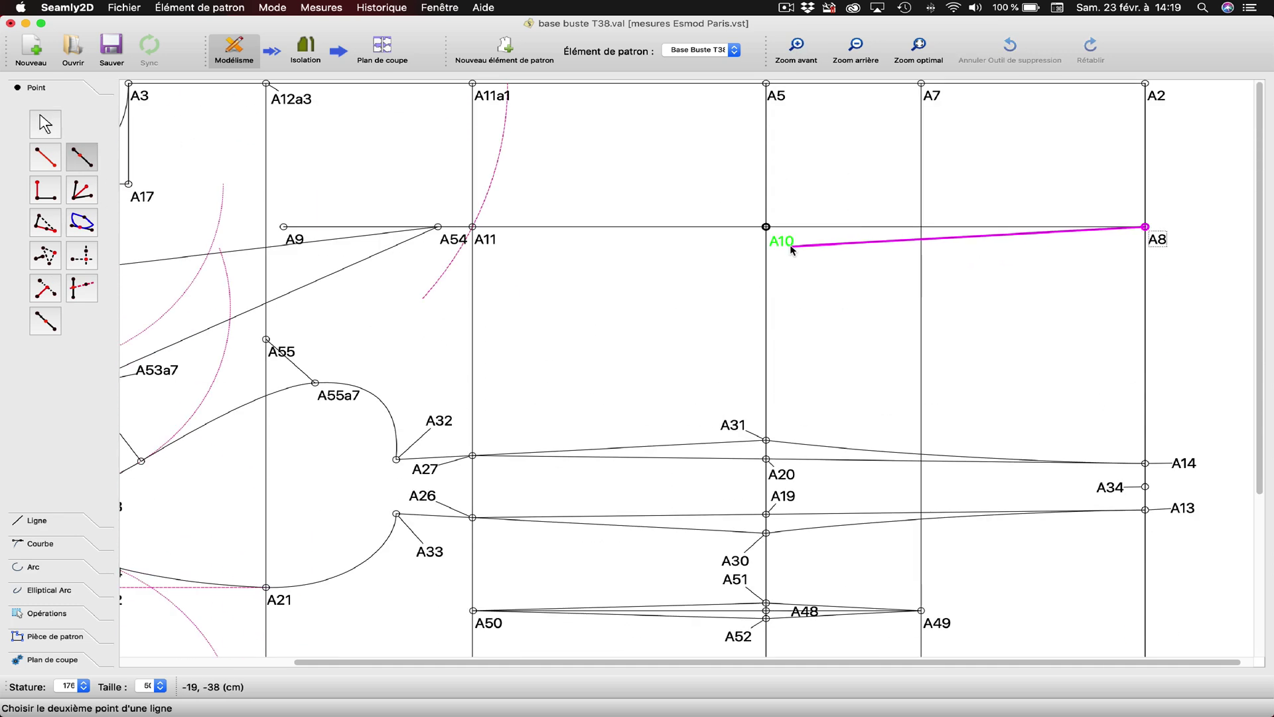
{"action": "left_click", "coordinate": [766, 227]}
{"action": "type", "text": "6"}
{"action": "left_click", "coordinate": [744, 457]}
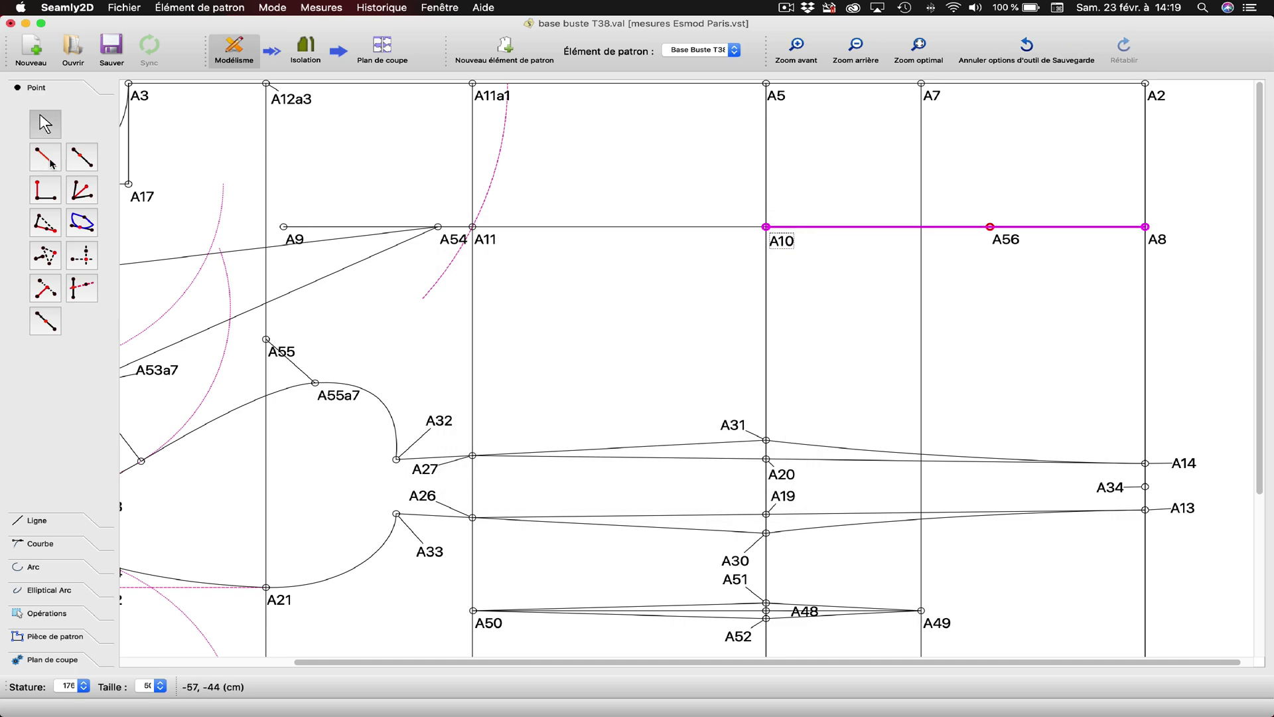
- Place a point 1,5 cm from A10 towards A5
{"action": "left_click", "coordinate": [789, 242]}
{"action": "left_click", "coordinate": [767, 84]}
{"action": "type", "text": "1,5"}
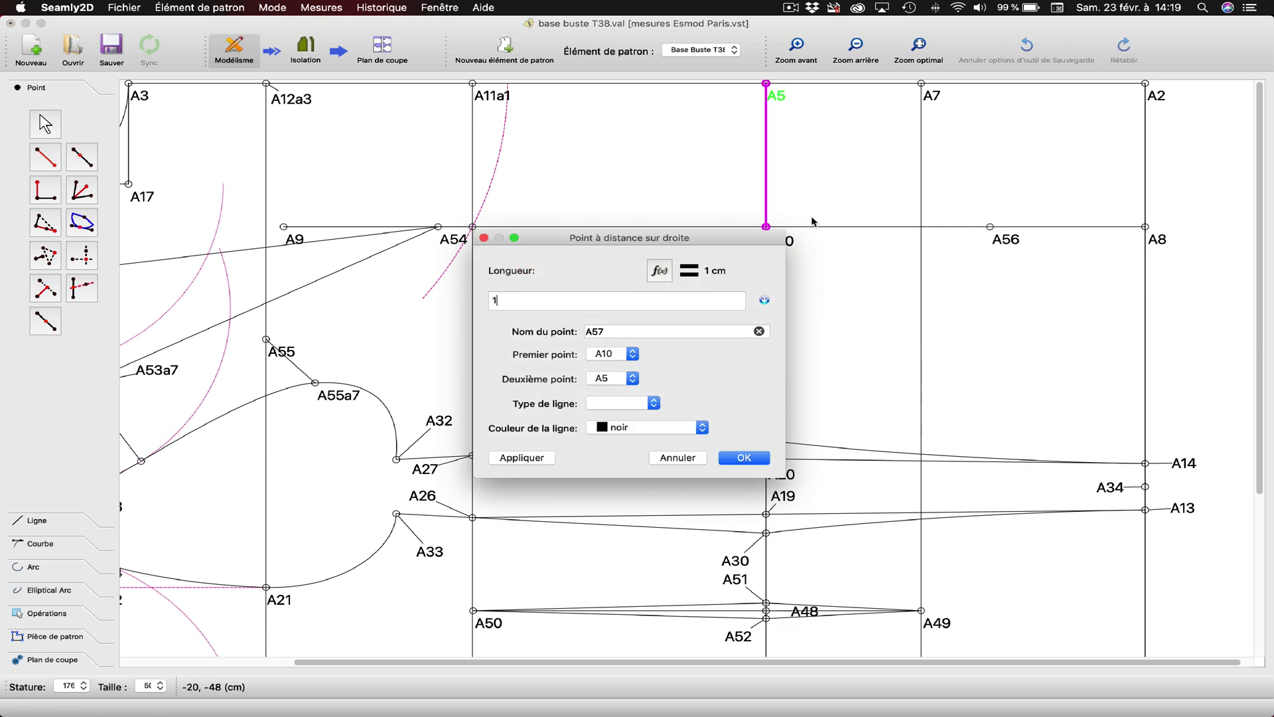
{"action": "left_click", "coordinate": [522, 457]}
{"action": "key", "text": "Return"}
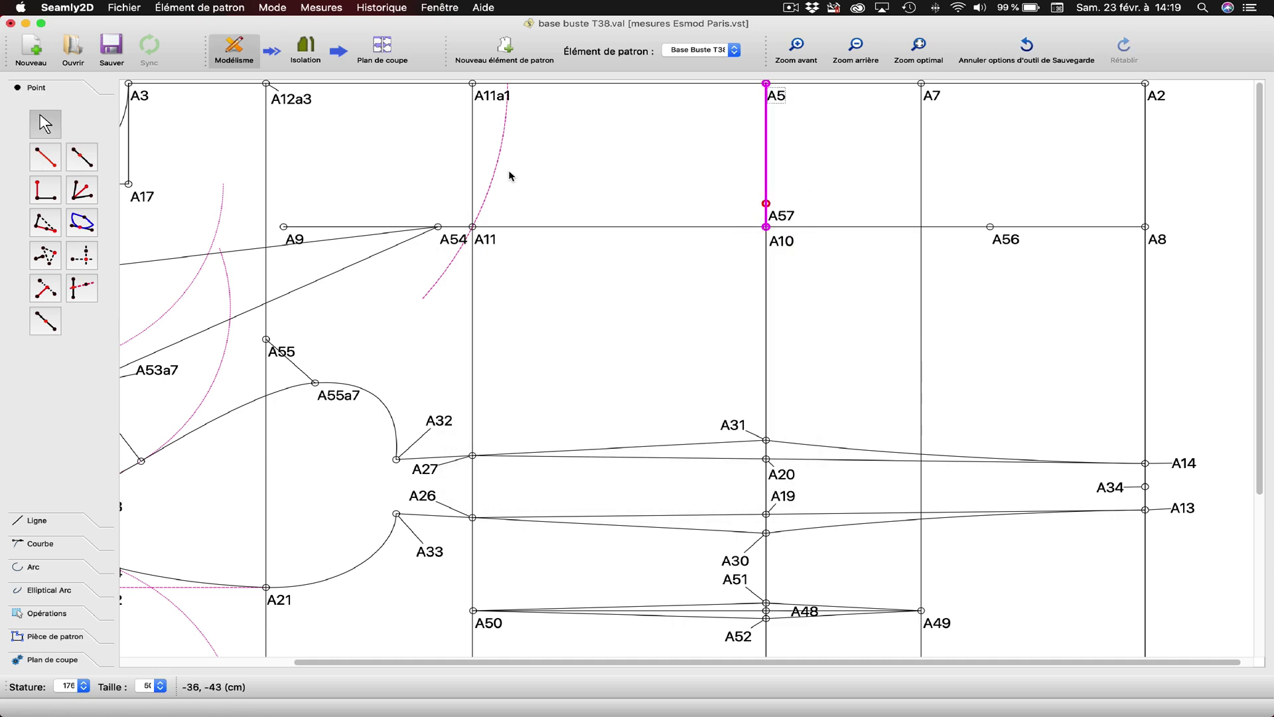
- Place a point 1,5 cm from A10 towards A31
{"action": "left_click", "coordinate": [790, 248]}
{"action": "left_click", "coordinate": [748, 435]}
{"action": "type", "text": "1,5"}
{"action": "left_click", "coordinate": [522, 457]}
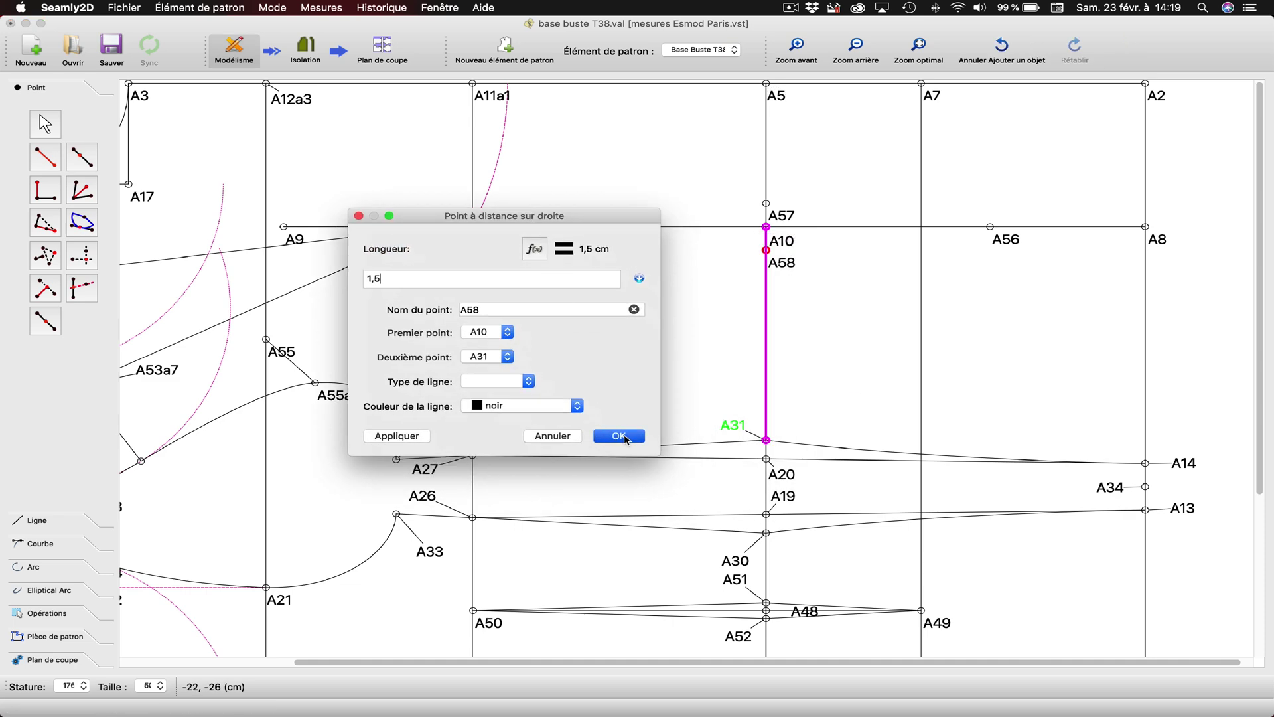
{"action": "key", "text": "Return"}
- Draw the waist dart legs from A58 and A57 to A11
{"action": "key", "text": "alt+l"}
{"action": "left_click", "coordinate": [783, 265]}
{"action": "left_click", "coordinate": [473, 227]}
{"action": "key", "text": "alt+l"}
{"action": "left_click", "coordinate": [766, 203]}
{"action": "left_click", "coordinate": [472, 227]}
- Draw the lower waist dart legs from A58 and A57 to A56
{"action": "left_click", "coordinate": [46, 180]}
{"action": "left_click", "coordinate": [765, 249]}
{"action": "left_click", "coordinate": [990, 227]}
{"action": "key", "text": "alt+l"}
{"action": "left_click", "coordinate": [766, 203]}
{"action": "left_click", "coordinate": [990, 226]}
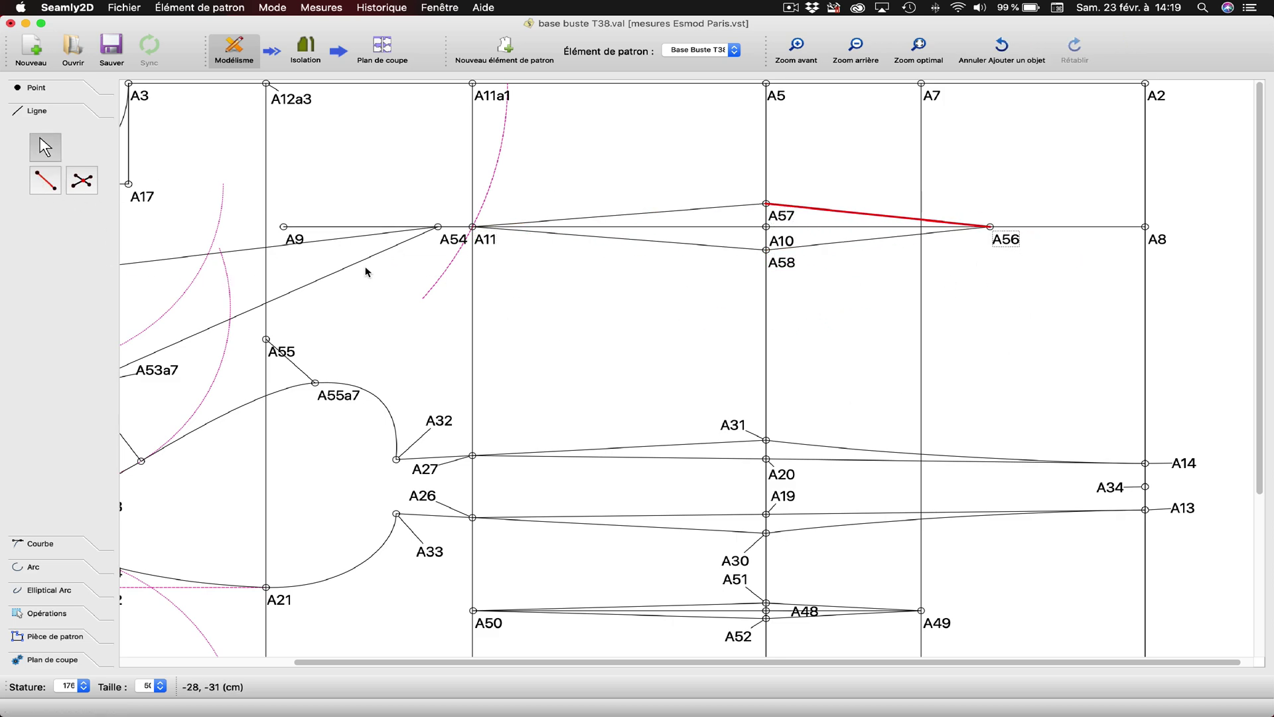
- Place the midpoint between A58 and A31 using the length CurrentLength/2
{"action": "left_click", "coordinate": [37, 87]}
{"action": "left_click", "coordinate": [45, 320]}
{"action": "left_click", "coordinate": [766, 250]}
{"action": "left_click", "coordinate": [766, 439]}
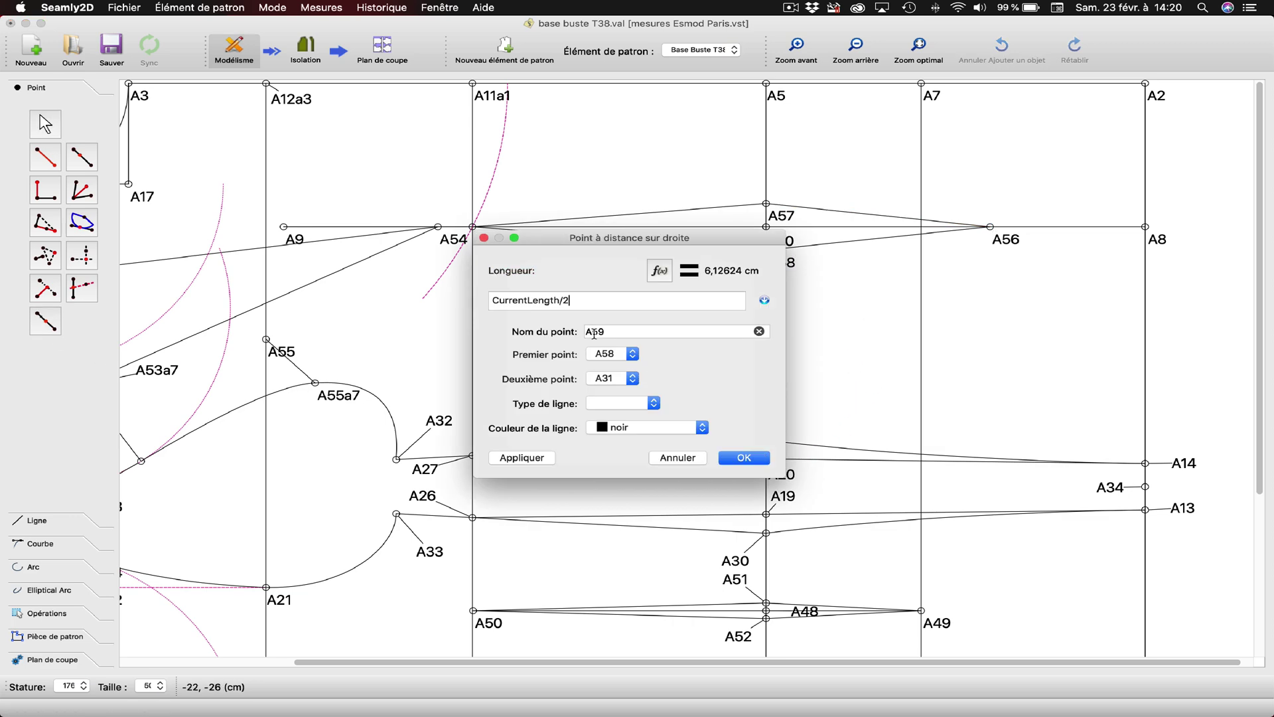
{"action": "left_click", "coordinate": [734, 461]}
- Draw a 17 cm perpendicular from A59, relative to A58, towards the A11 line
{"action": "left_click", "coordinate": [46, 192]}
{"action": "left_click", "coordinate": [765, 345]}
{"action": "left_click", "coordinate": [767, 250]}
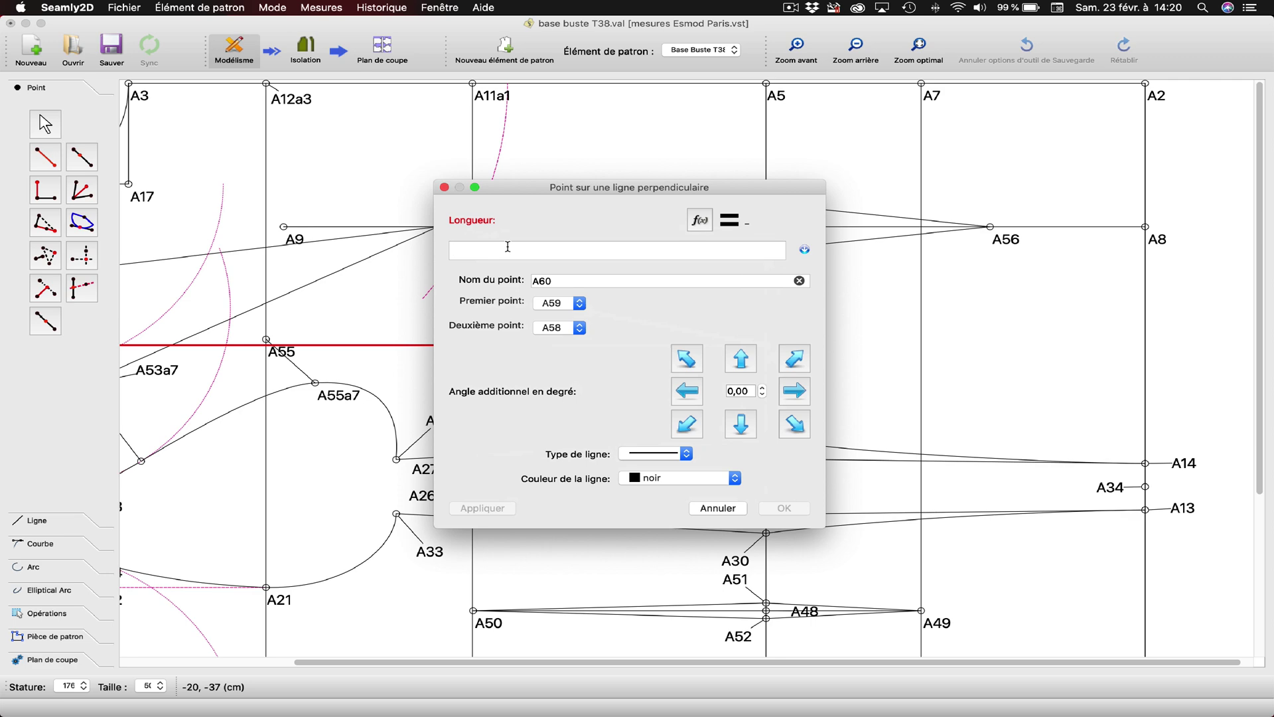
{"action": "type", "text": "17"}
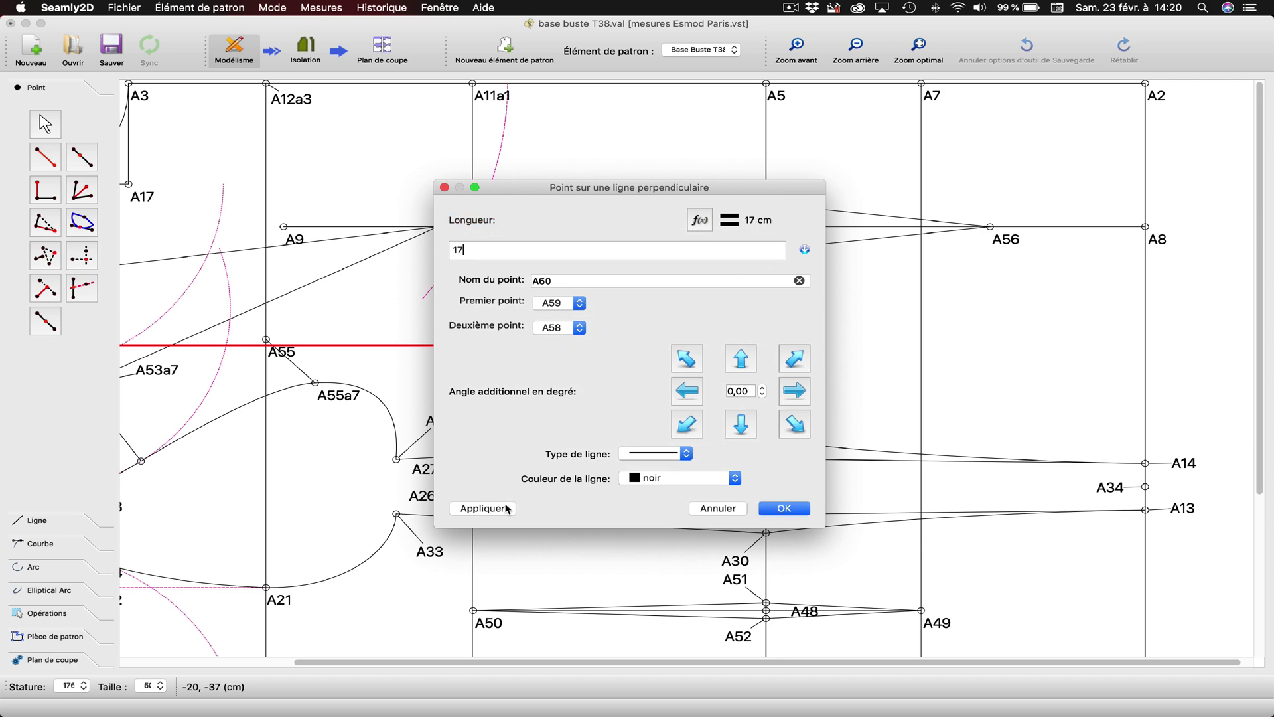
{"action": "left_click", "coordinate": [487, 509]}
{"action": "left_click", "coordinate": [780, 510]}
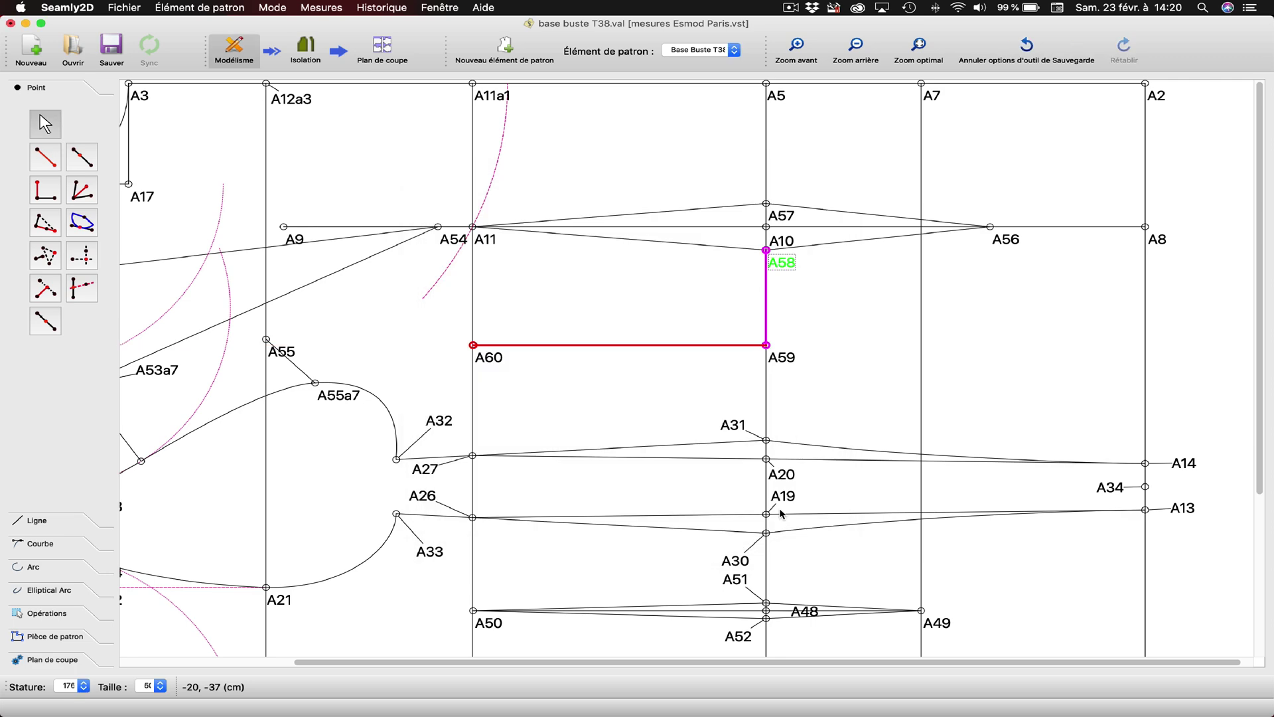
- Draw a 9 cm perpendicular from A59, relative to A31, towards the A7 line
{"action": "left_click", "coordinate": [45, 190]}
{"action": "left_click", "coordinate": [766, 345]}
{"action": "left_click", "coordinate": [766, 440]}
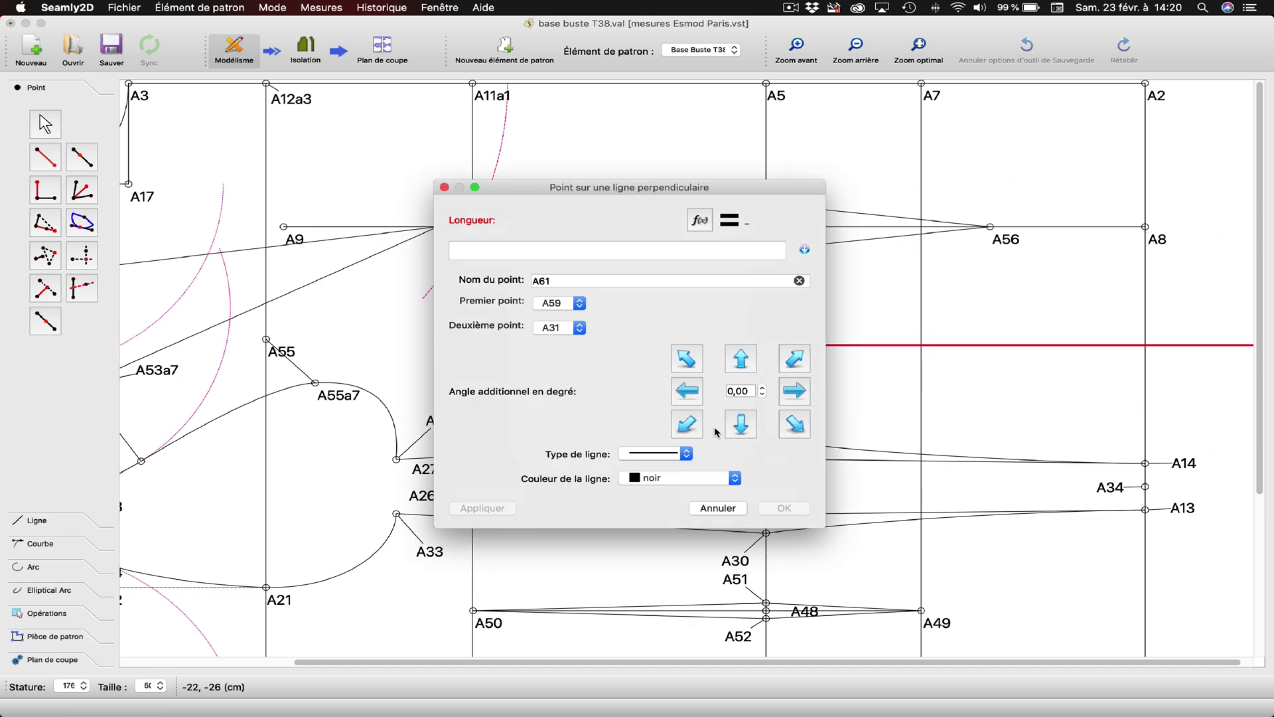
{"action": "type", "text": "9"}
{"action": "left_click", "coordinate": [483, 508]}
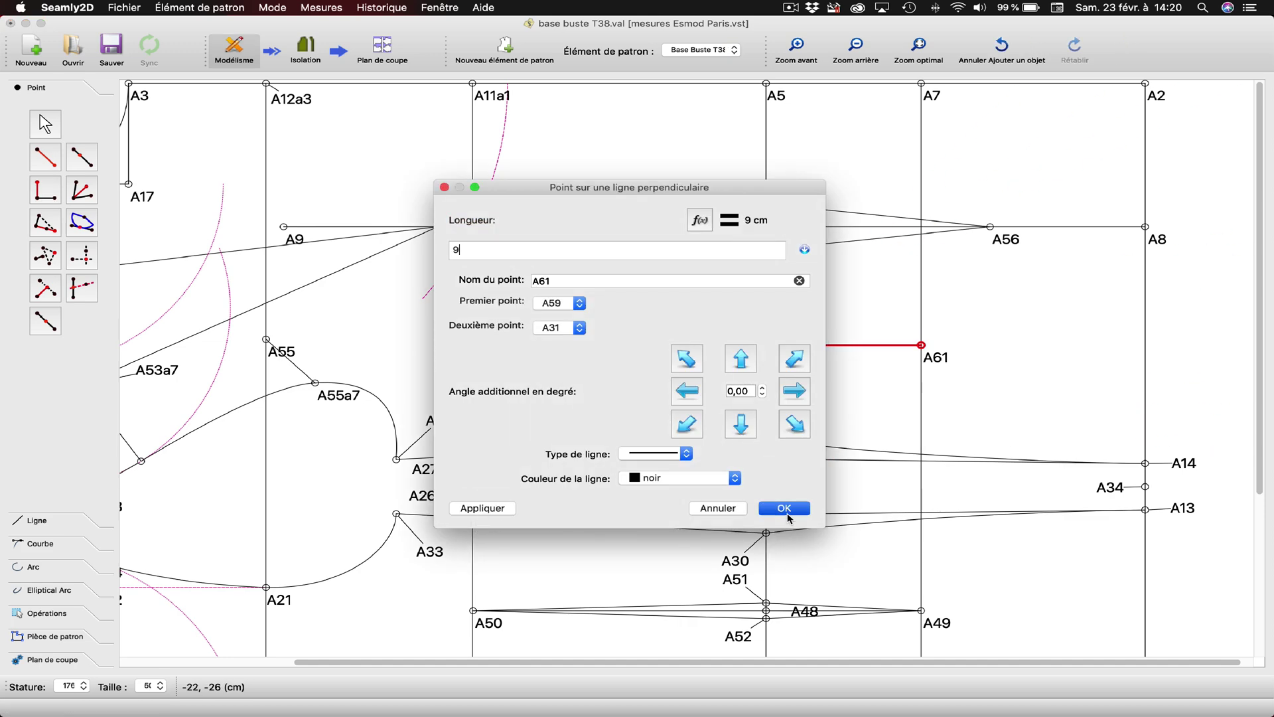
{"action": "left_click", "coordinate": [783, 508]}
- Place a point 1 cm from A59 towards A58
{"action": "key", "text": "alt+l"}
{"action": "left_click", "coordinate": [766, 345]}
{"action": "left_click", "coordinate": [765, 250]}
{"action": "type", "text": "1"}
{"action": "key", "text": "Return"}
- Place a point 1 cm from A59 towards A31 and move the A62 and A63 labels clear of the lines
{"action": "key", "text": "alt+l"}
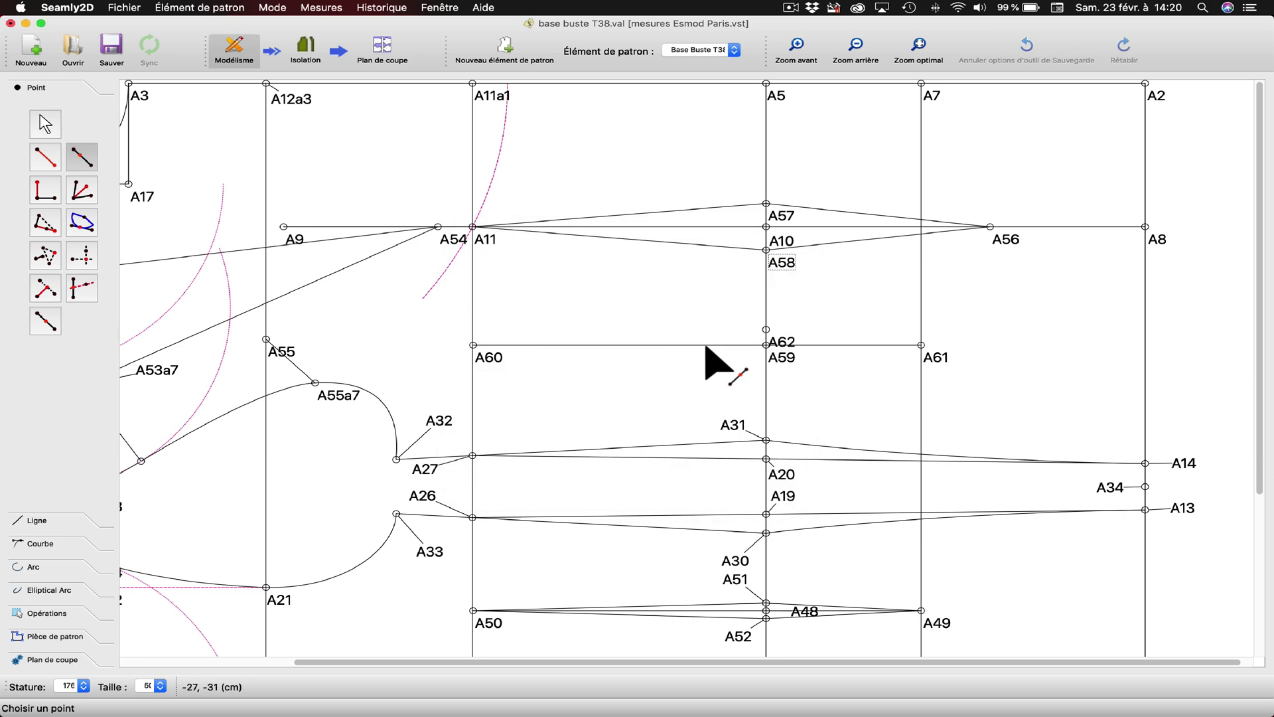
{"action": "left_click", "coordinate": [766, 440]}
{"action": "type", "text": "1"}
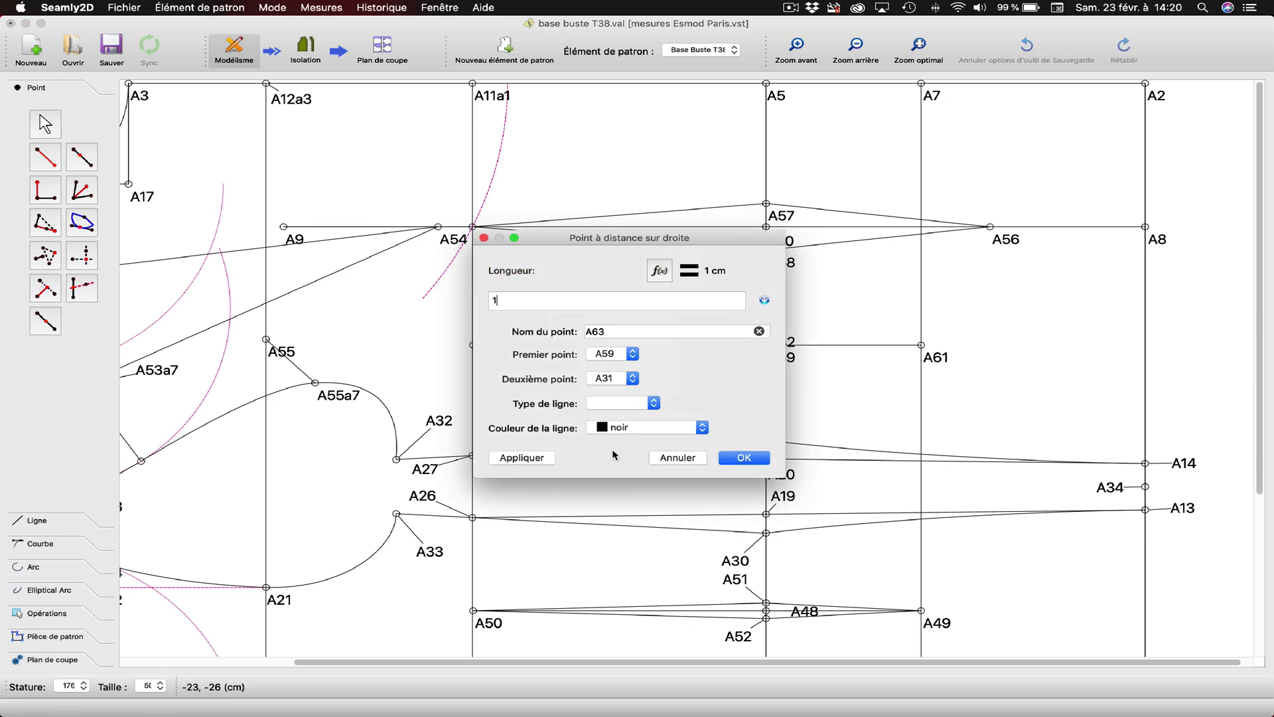
{"action": "key", "text": "Return"}
{"action": "left_click_drag", "start_coordinate": [790, 345], "coordinate": [724, 312]}
{"action": "left_click_drag", "start_coordinate": [793, 375], "coordinate": [746, 378]}
- Draw the second waist dart's legs from A63 and A62 to A60
{"action": "key", "text": "alt+shift+l"}
{"action": "left_click", "coordinate": [735, 375]}
{"action": "left_click", "coordinate": [472, 345]}
{"action": "key", "text": "alt+shift+l"}
{"action": "left_click", "coordinate": [764, 329]}
{"action": "left_click", "coordinate": [473, 345]}
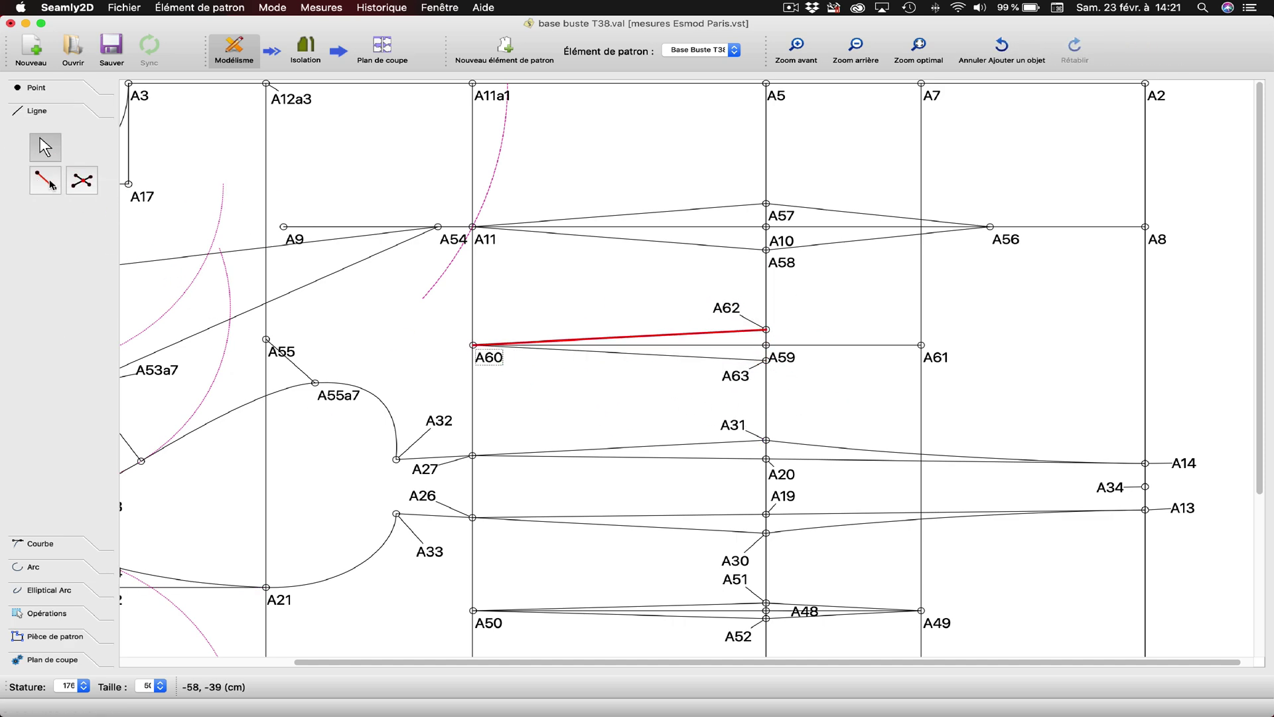
- Draw the second waist dart's lower legs from A63 and A62 to A61
{"action": "key", "text": "alt+shift+l"}
{"action": "left_click", "coordinate": [766, 360]}
{"action": "left_click", "coordinate": [921, 345]}
{"action": "left_click", "coordinate": [54, 189]}
{"action": "left_click", "coordinate": [765, 329]}
{"action": "left_click", "coordinate": [920, 345]}
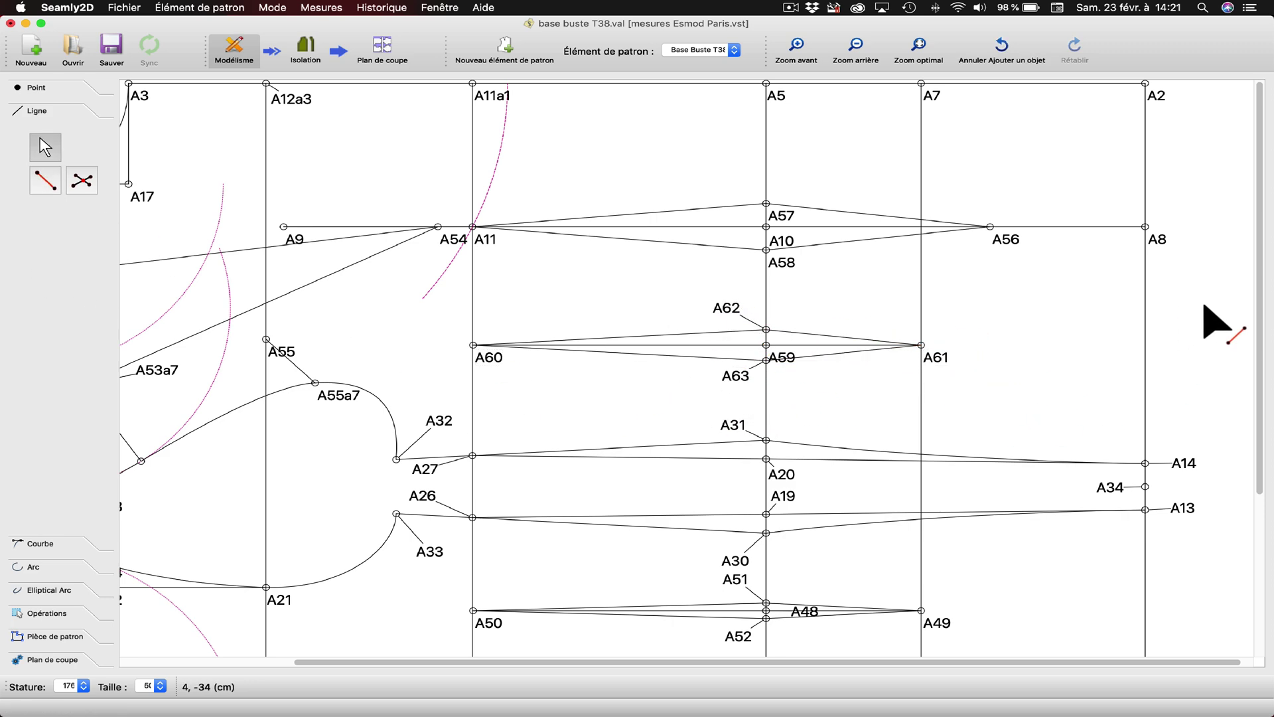